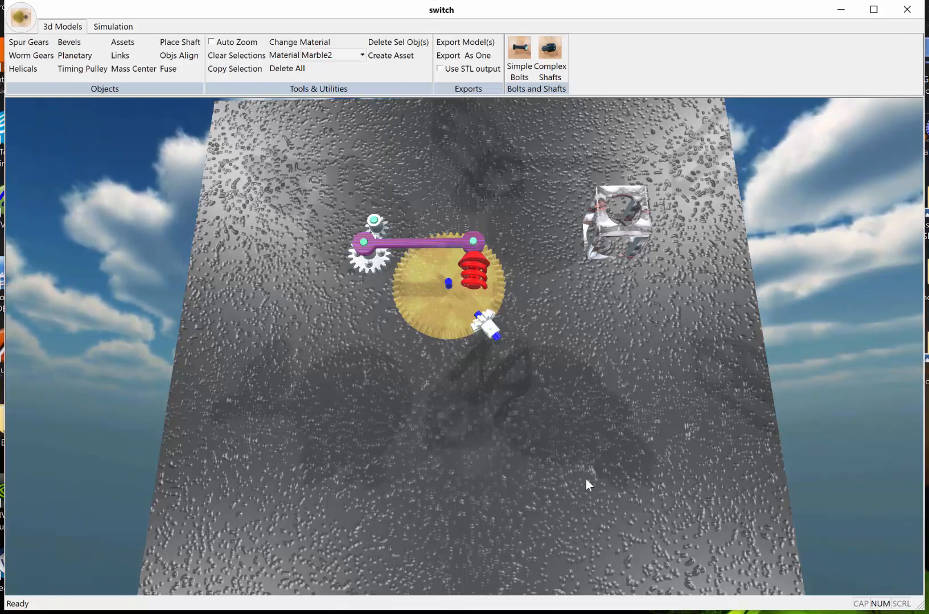
# - Run the simulation, watch the gears and purple link move from several viewpoints, and stop it
pyautogui.moveTo(576, 479)
pyautogui.mouseDown(button='middle')
pyautogui.moveTo(572, 421)
pyautogui.moveTo(578, 480)
pyautogui.mouseUp(button='middle')
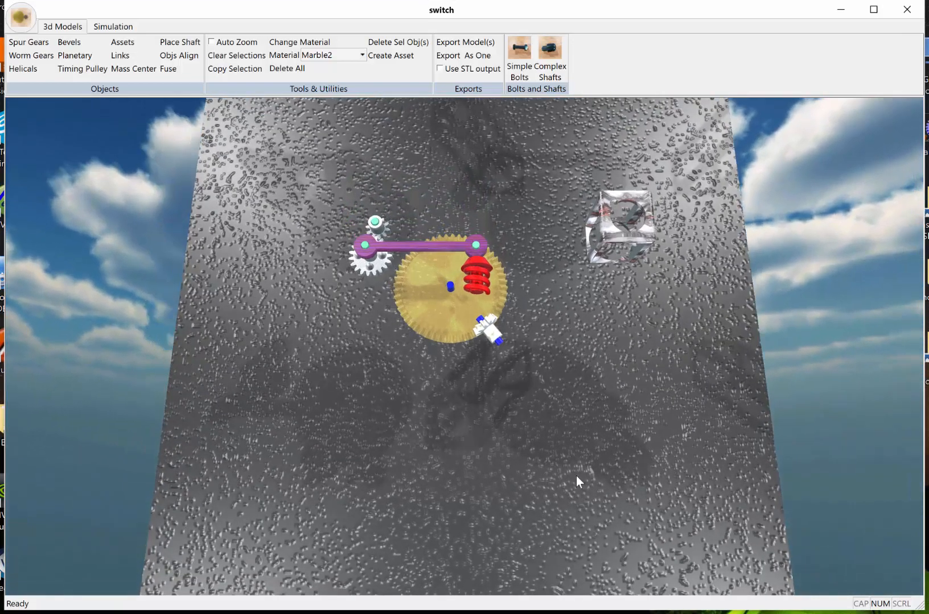
pyautogui.click(105, 28)
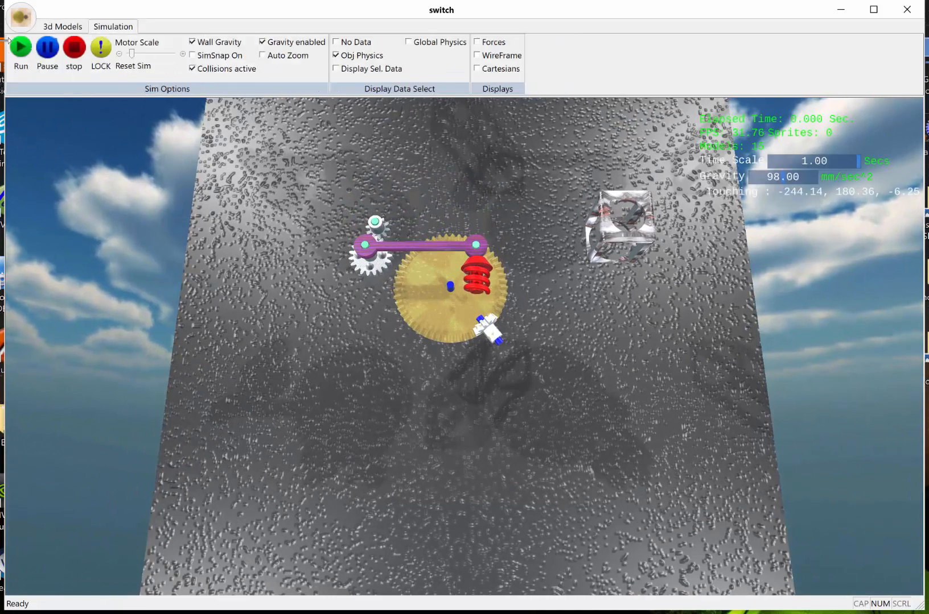
pyautogui.click(21, 50)
pyautogui.moveTo(487, 426); pyautogui.dragTo(493, 416, button='middle')
pyautogui.scroll(-2, 493, 420)
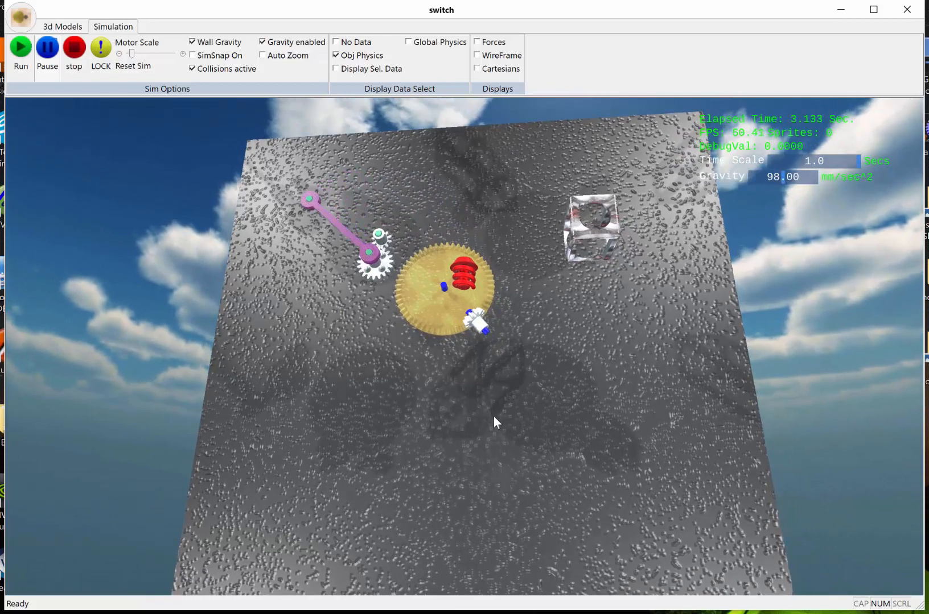
pyautogui.scroll(4, 493, 417)
pyautogui.scroll(1, 499, 405)
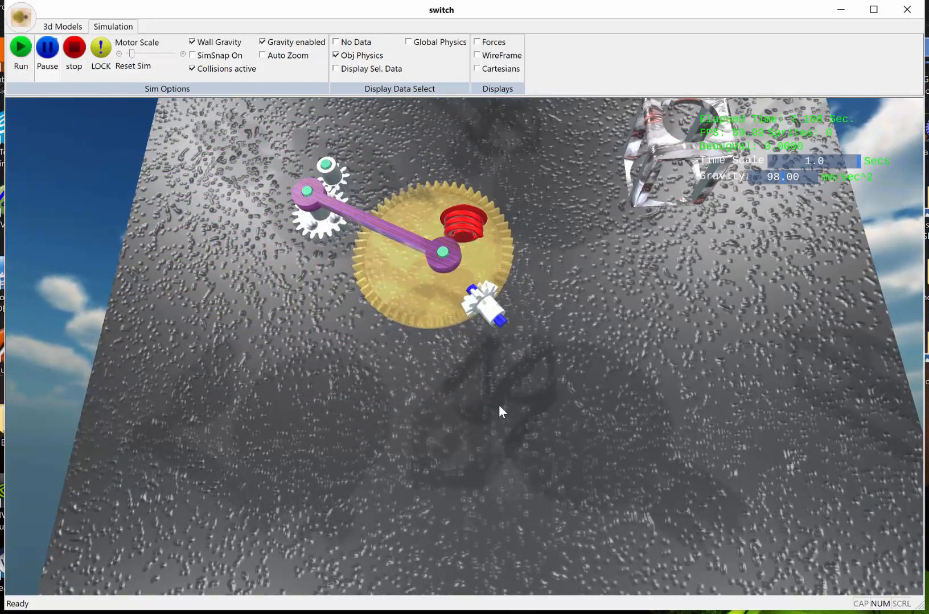
pyautogui.moveTo(466, 411); pyautogui.dragTo(475, 402, button='middle')
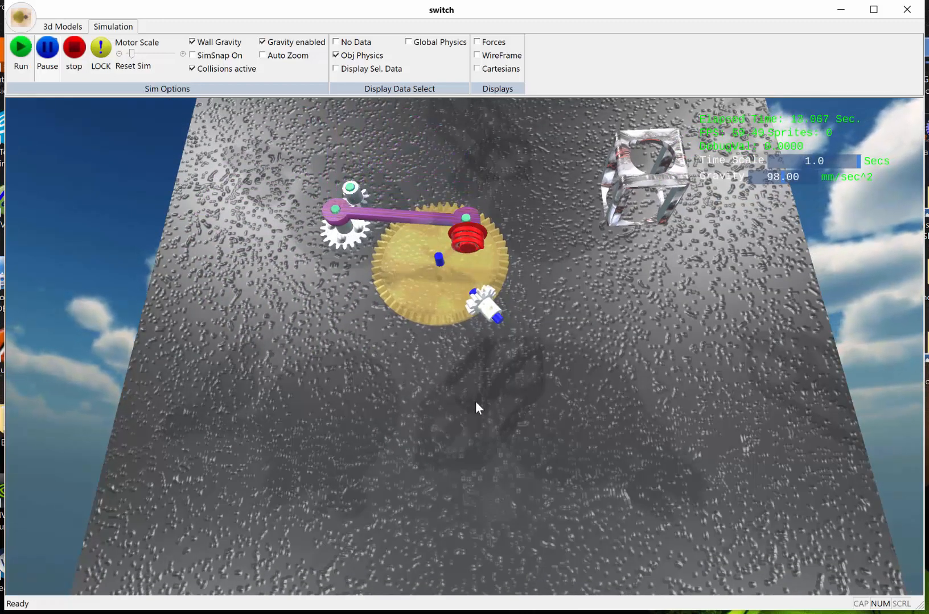
pyautogui.moveTo(475, 401)
pyautogui.mouseDown(button='middle')
pyautogui.moveTo(450, 423)
pyautogui.moveTo(483, 395)
pyautogui.mouseUp(button='middle')
pyautogui.scroll(1, 478, 401)
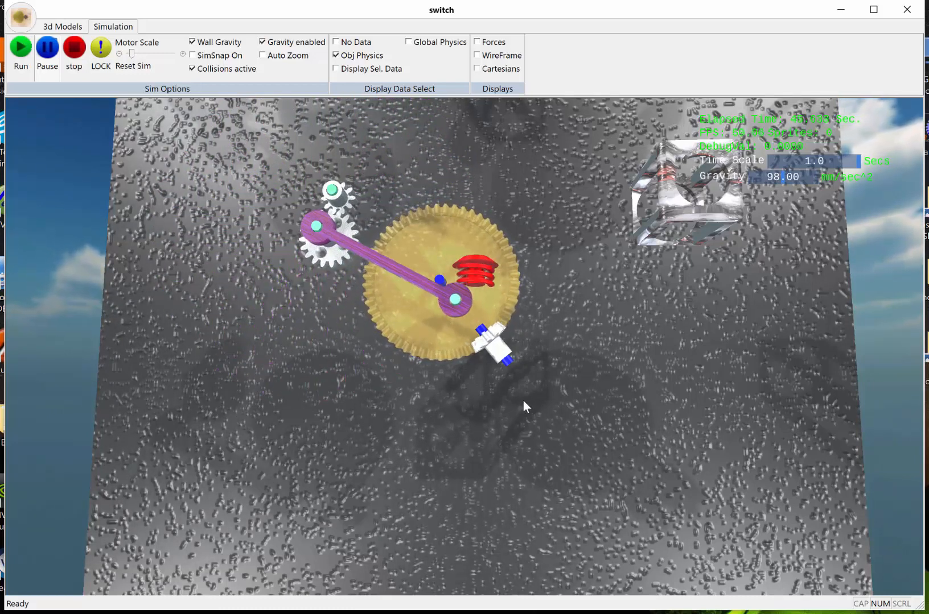
pyautogui.click(83, 54)
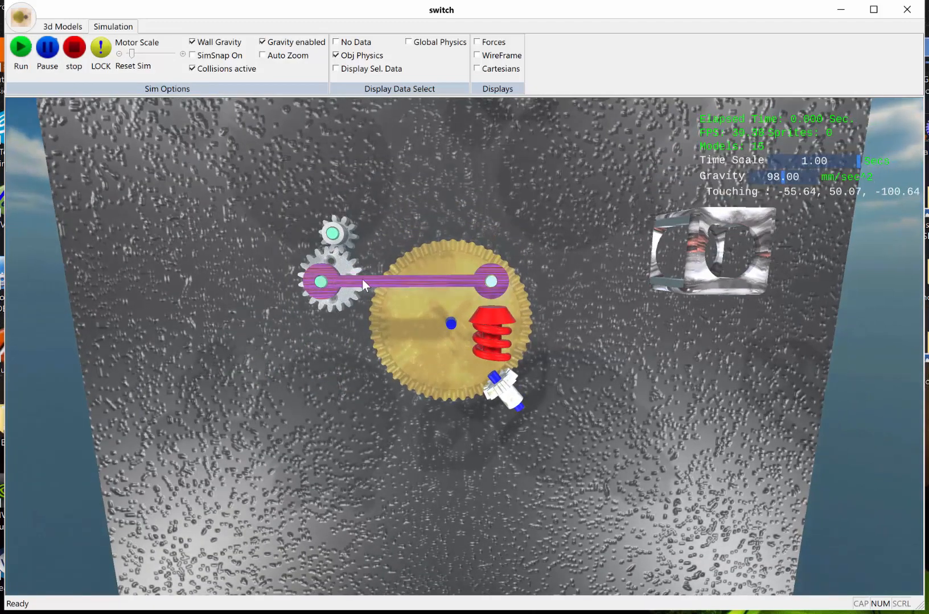
# - Show the large gear's physics properties, clear the selection, and view the assembly up close and from farther out
pyautogui.click(362, 280)
pyautogui.scroll(3, 364, 284)
pyautogui.click(347, 289)
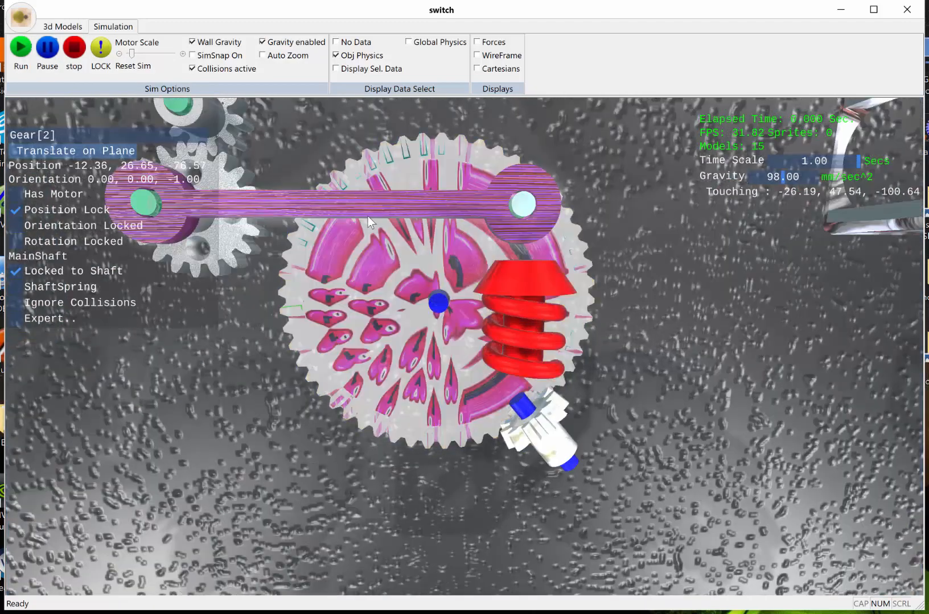
pyautogui.click(680, 330)
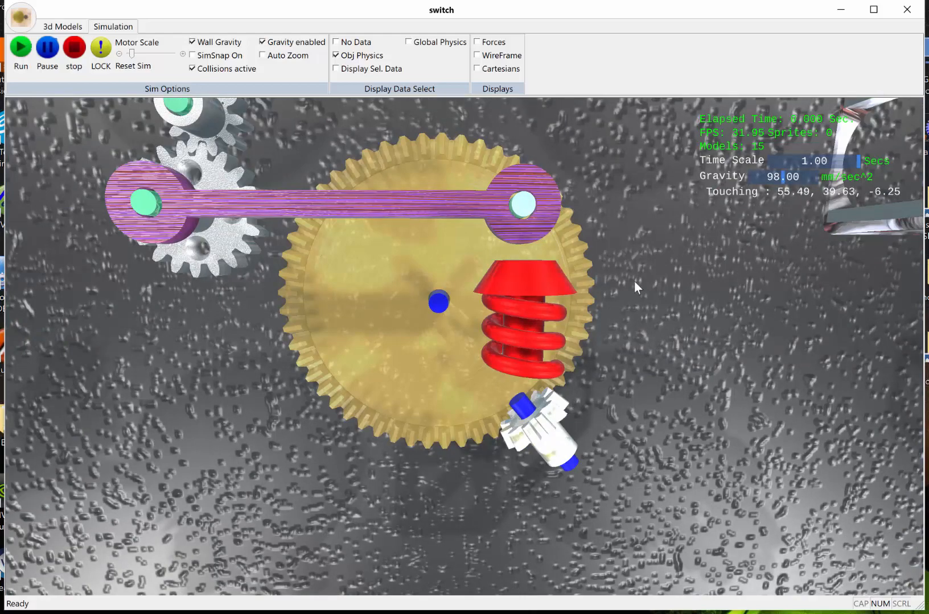
pyautogui.moveTo(635, 291); pyautogui.dragTo(649, 281, button='middle')
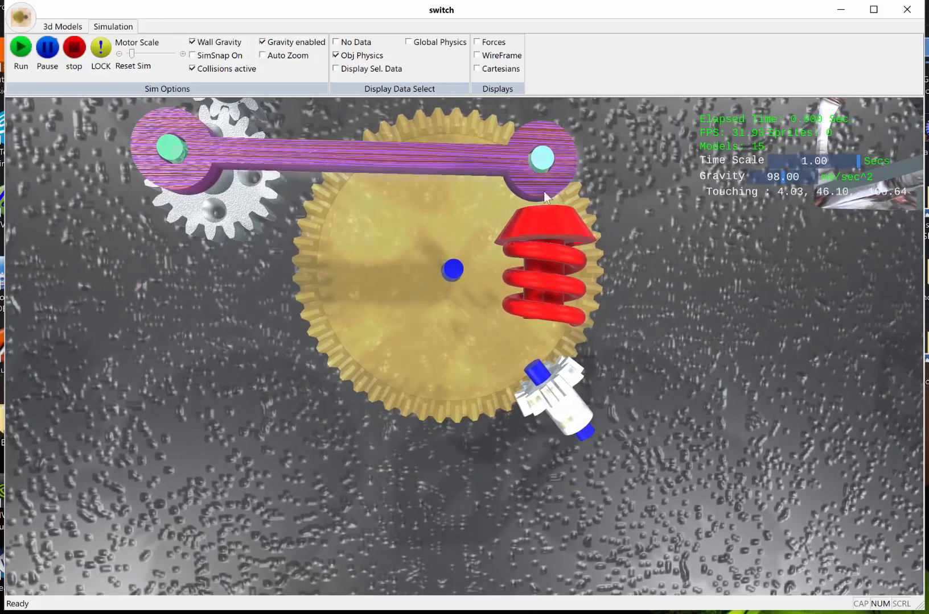
pyautogui.scroll(-5, 643, 321)
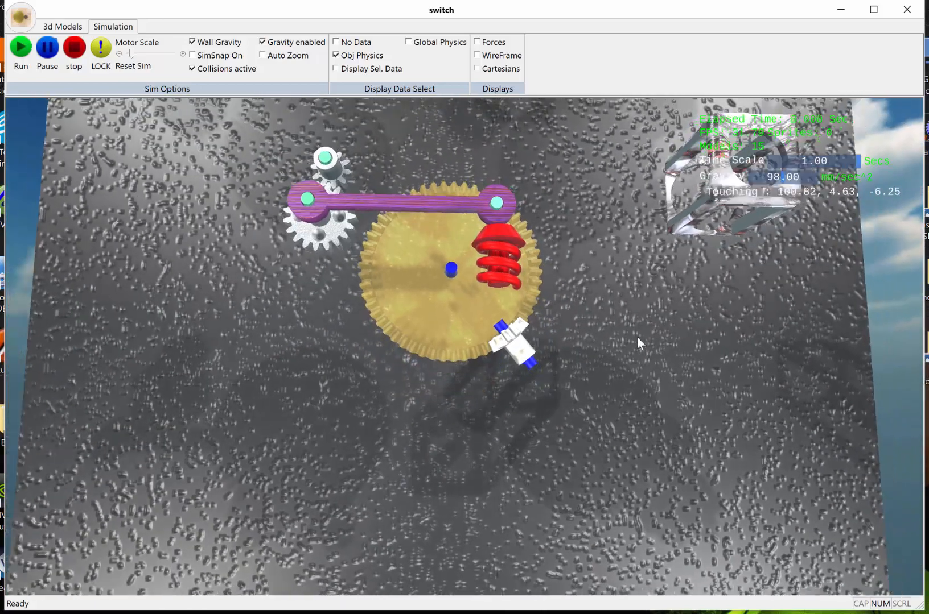
pyautogui.scroll(-2, 636, 336)
pyautogui.moveTo(637, 336); pyautogui.dragTo(616, 370, button='middle')
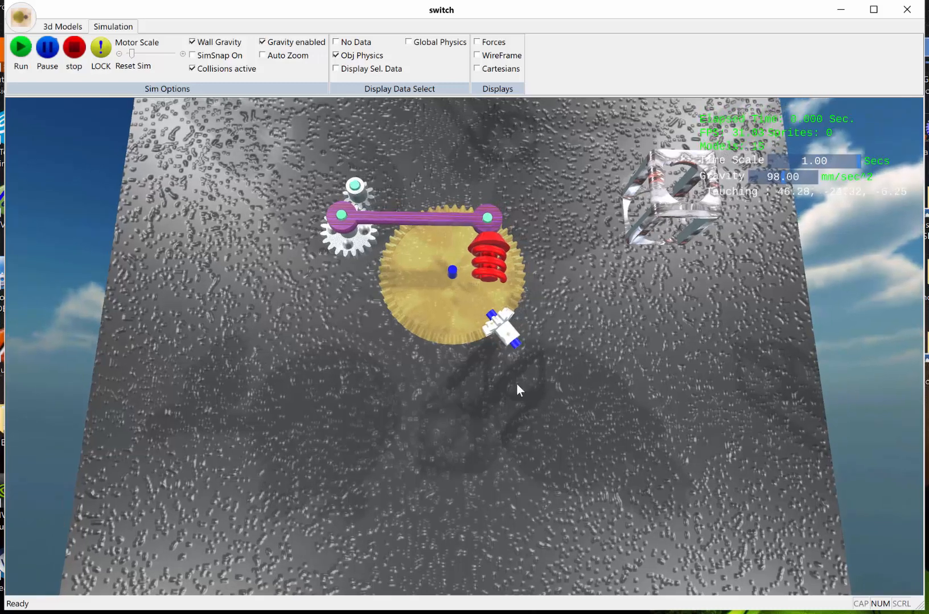
# - Change the worktable's material to Marble2 and view the resurfaced table from several angles
pyautogui.click(436, 397)
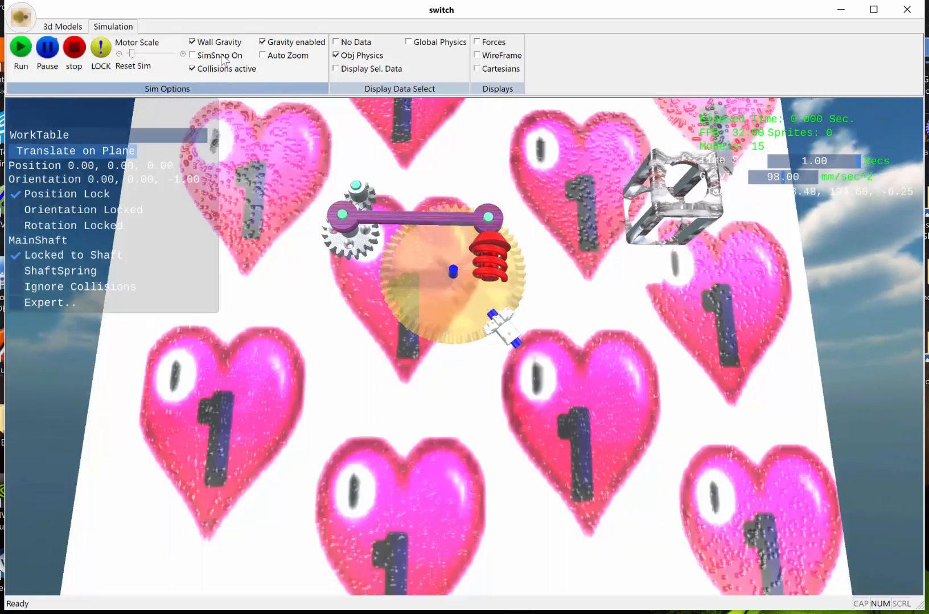
pyautogui.click(63, 27)
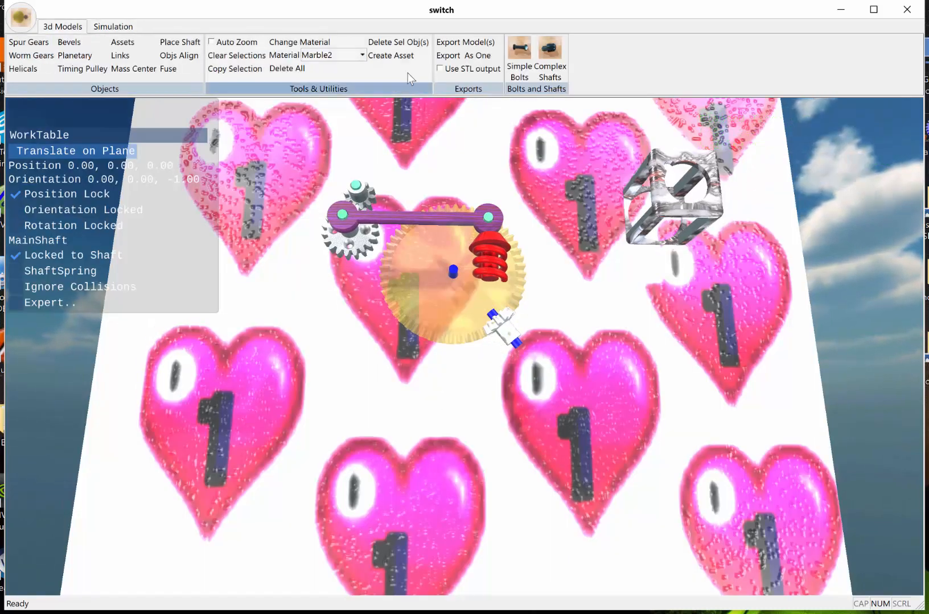
pyautogui.click(361, 55)
pyautogui.click(356, 70)
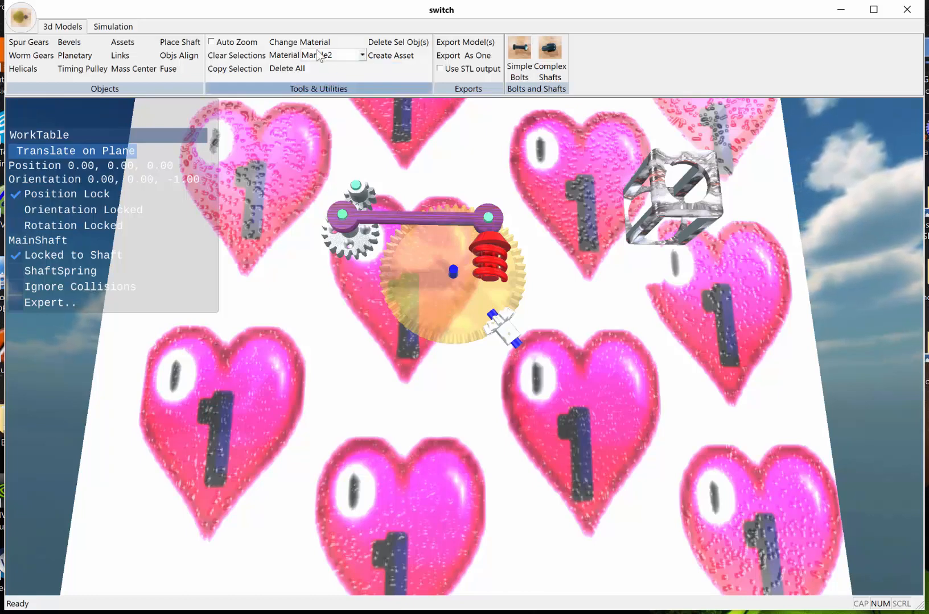
pyautogui.click(312, 43)
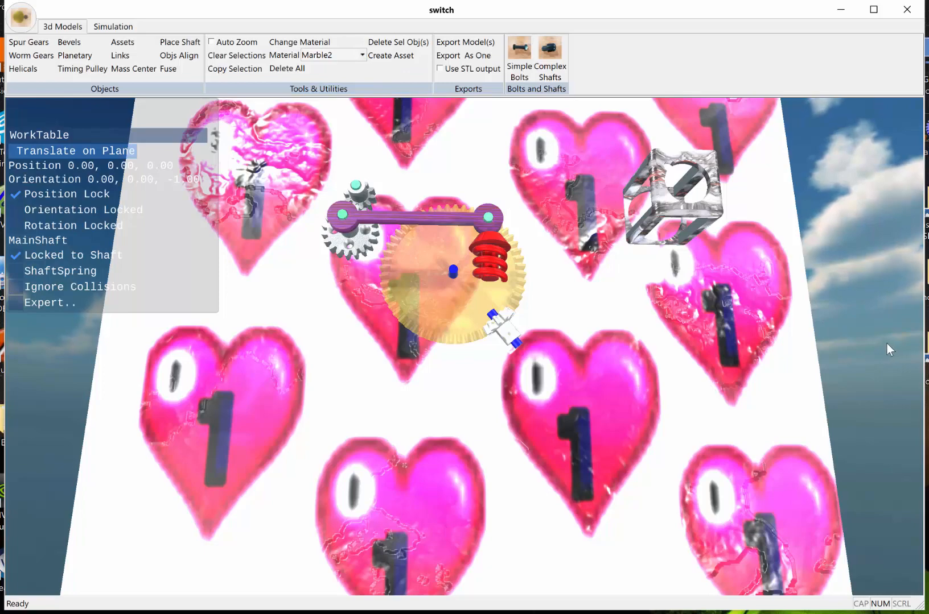
pyautogui.scroll(-10, 561, 453)
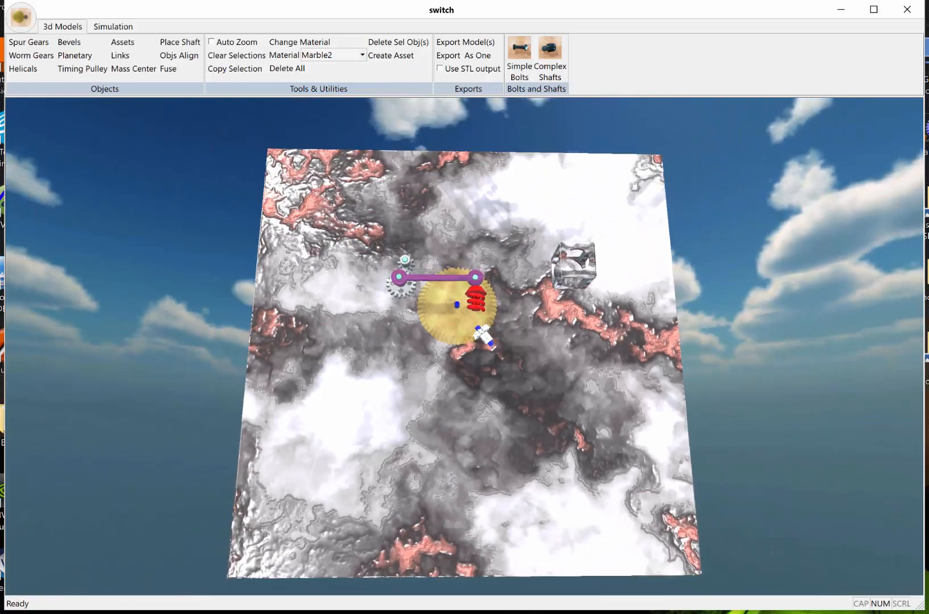
pyautogui.moveTo(559, 370); pyautogui.dragTo(508, 440, button='middle')
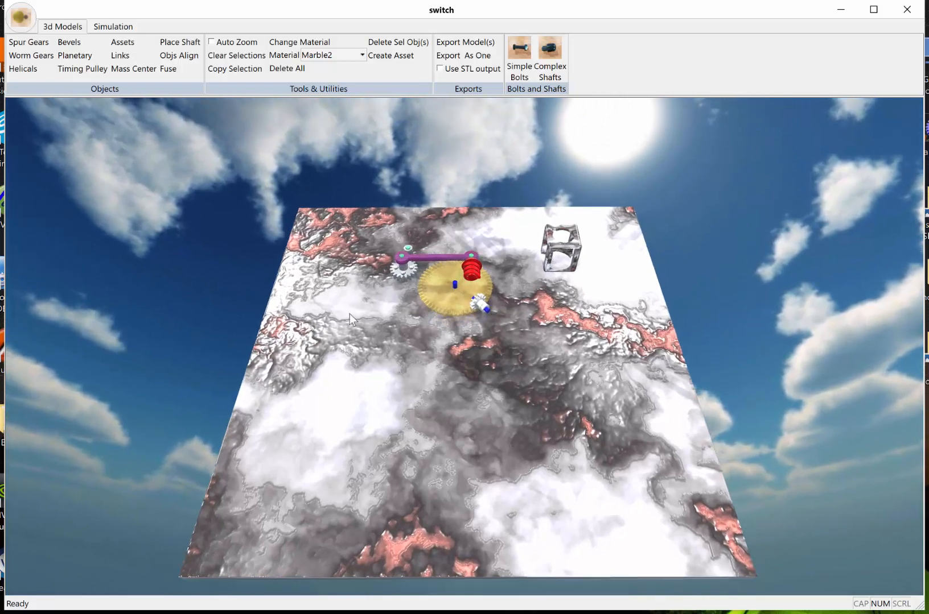
pyautogui.moveTo(470, 347); pyautogui.dragTo(472, 385, button='middle')
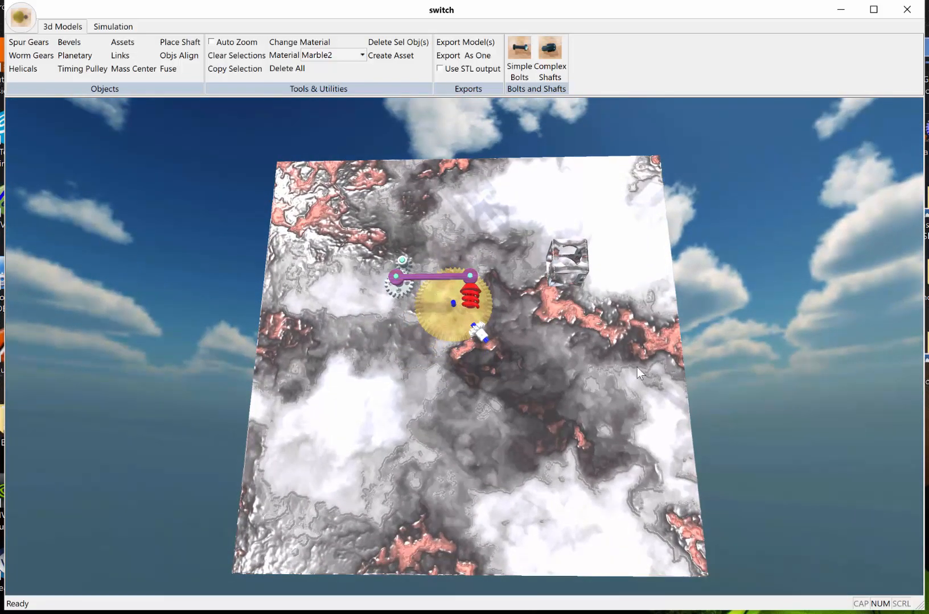
pyautogui.moveTo(556, 392); pyautogui.dragTo(527, 384, button='middle')
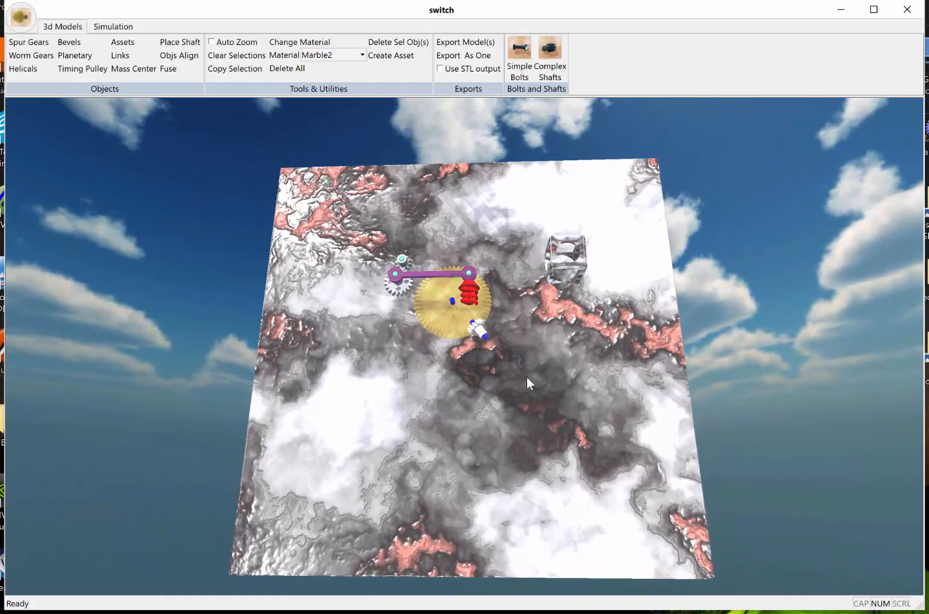
# - Change the worktable's material to Aluminum
pyautogui.click(483, 406)
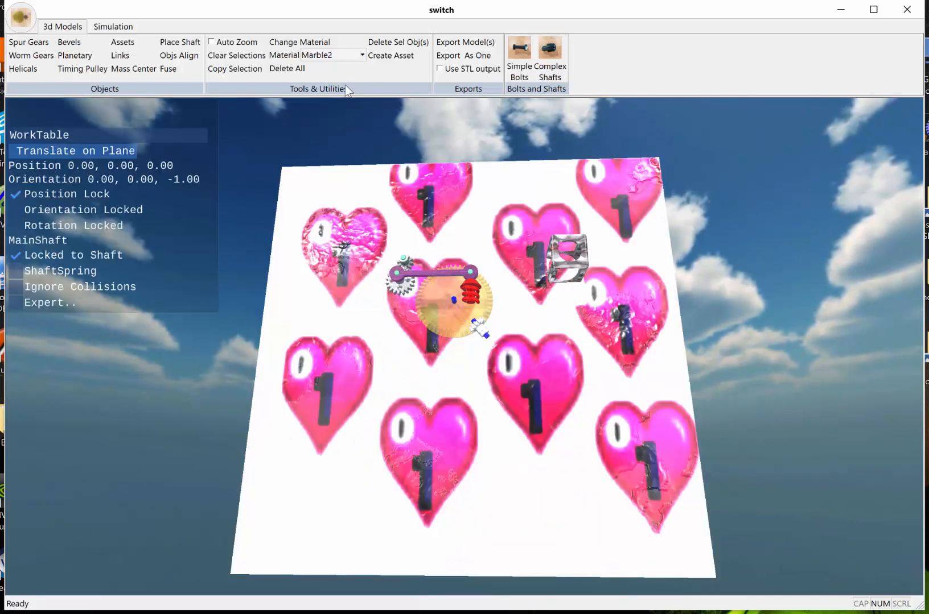
pyautogui.click(363, 54)
pyautogui.scroll(1, 367, 86)
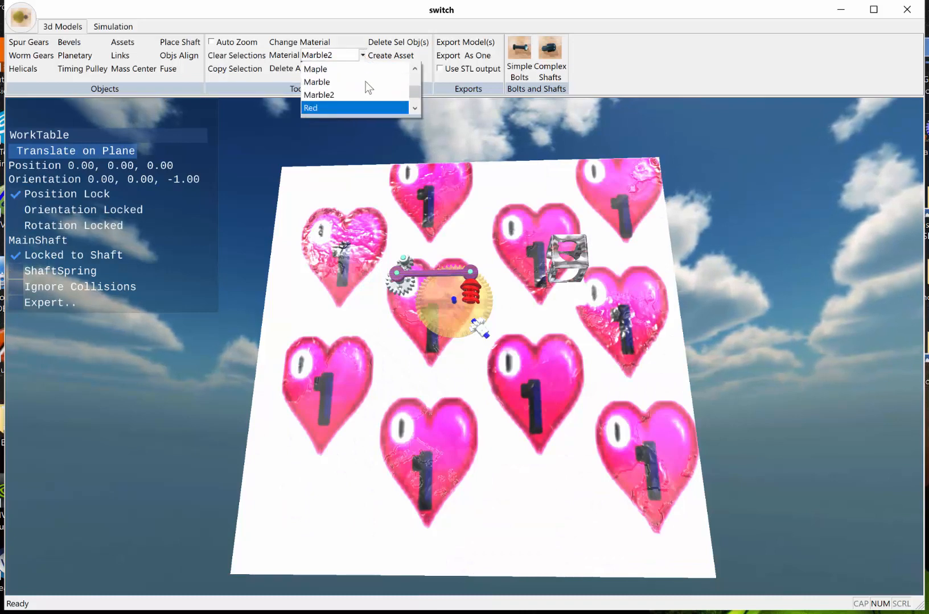
pyautogui.scroll(-4, 364, 85)
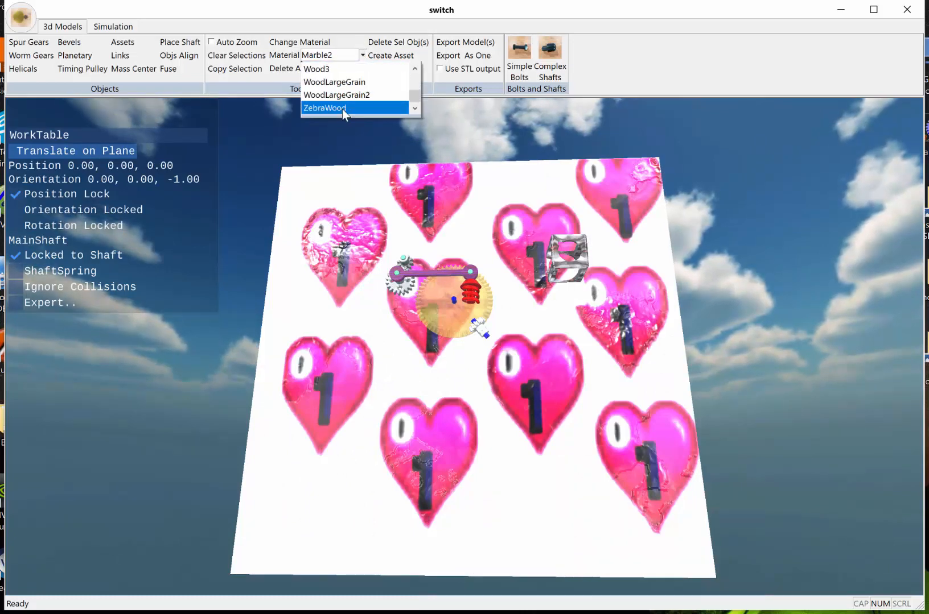
pyautogui.scroll(5, 365, 106)
pyautogui.scroll(2, 364, 98)
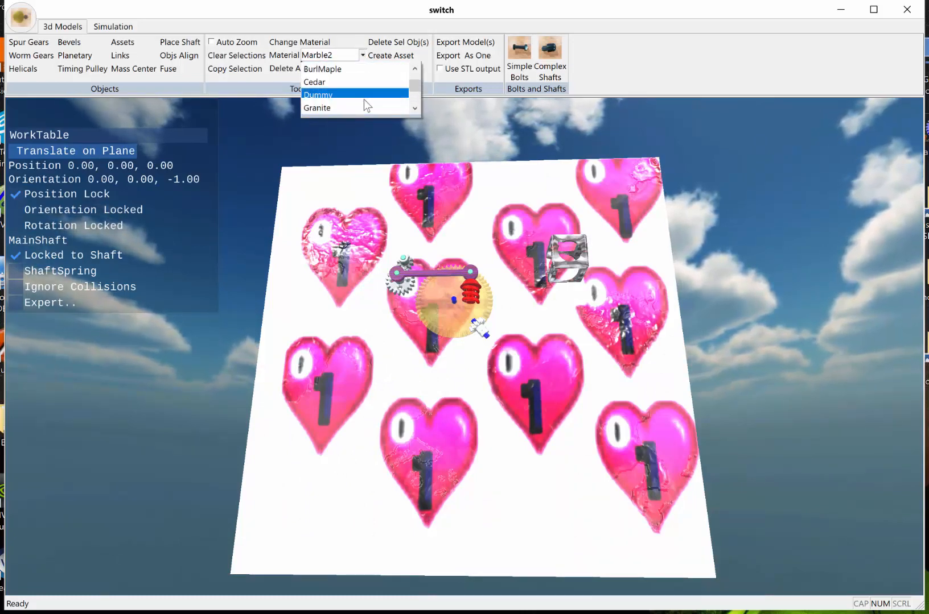
pyautogui.scroll(-1, 364, 98)
pyautogui.scroll(3, 362, 98)
pyautogui.scroll(3, 358, 97)
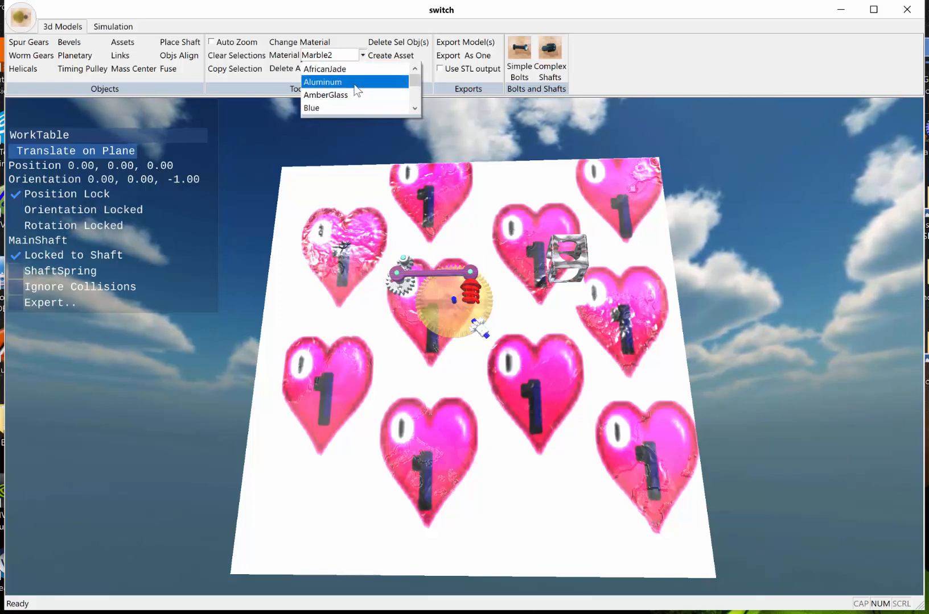
pyautogui.click(344, 80)
pyautogui.click(317, 47)
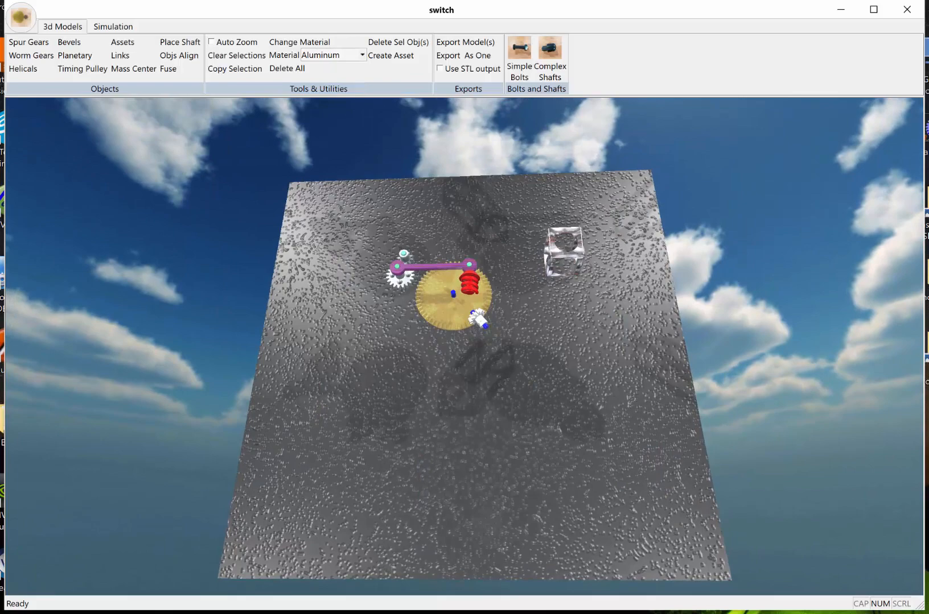
# - Examine the white pinion meshing with the large gear up close, and the whole mechanism from several angles
pyautogui.moveTo(464, 388); pyautogui.dragTo(466, 366, button='middle')
pyautogui.scroll(2, 474, 352)
pyautogui.scroll(6, 475, 355)
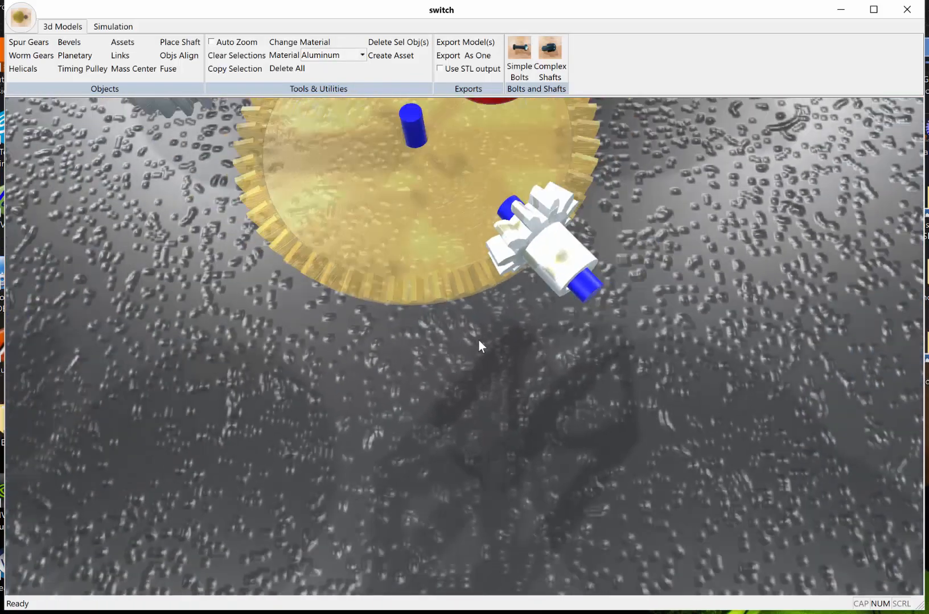
pyautogui.moveTo(478, 340); pyautogui.dragTo(462, 311, button='middle')
pyautogui.scroll(-8, 493, 503)
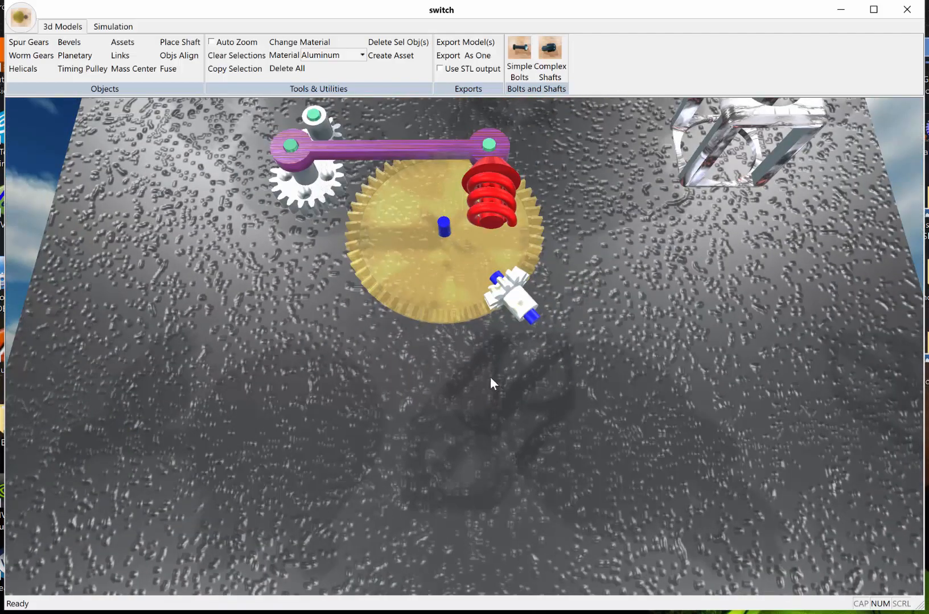
pyautogui.moveTo(491, 378); pyautogui.dragTo(463, 396, button='middle')
pyautogui.moveTo(526, 383); pyautogui.dragTo(468, 393, button='middle')
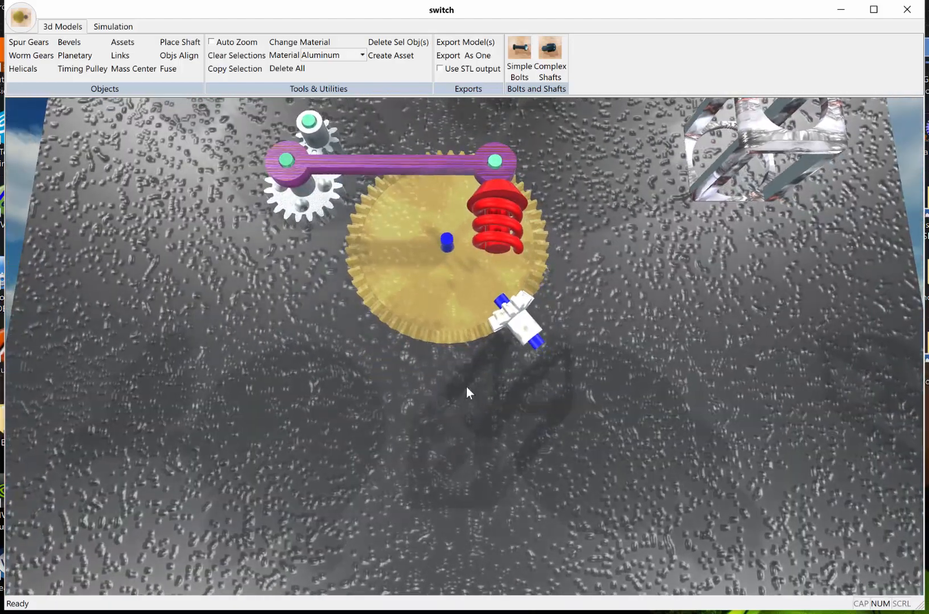
pyautogui.moveTo(524, 405); pyautogui.dragTo(487, 400, button='middle')
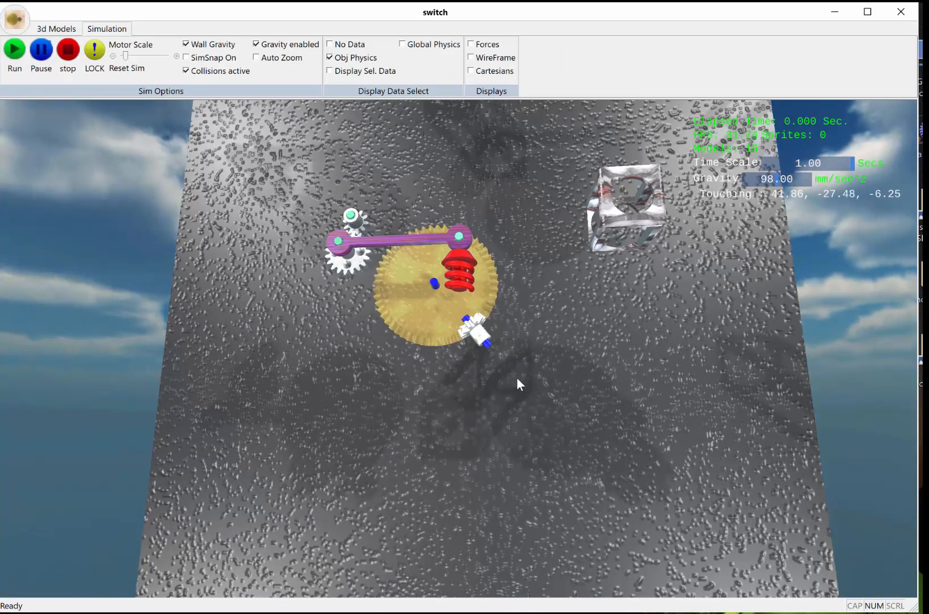
# - Select the large gear to show its simulation properties and inspect it at different distances and angles
pyautogui.click(439, 311)
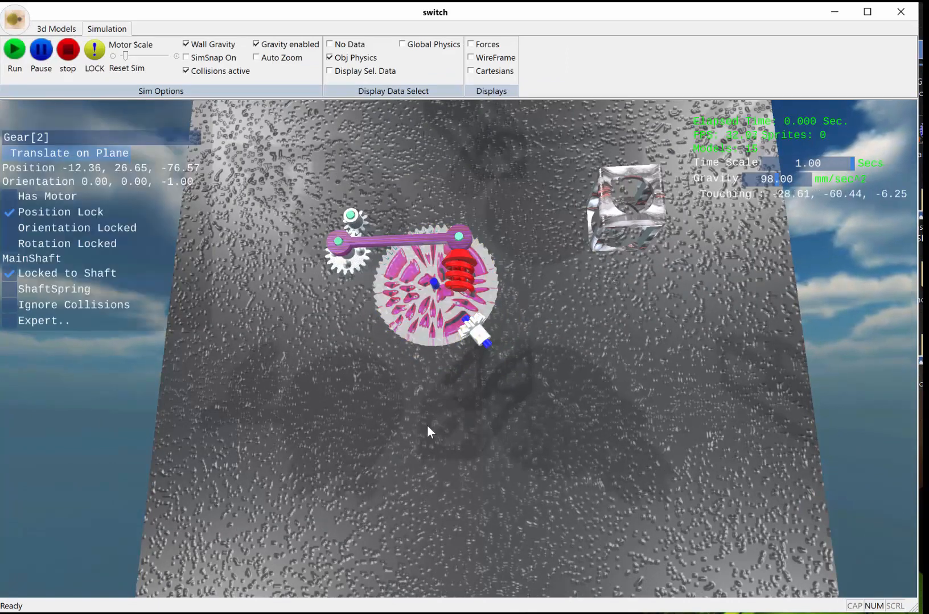
pyautogui.moveTo(427, 426); pyautogui.dragTo(445, 309, button='middle')
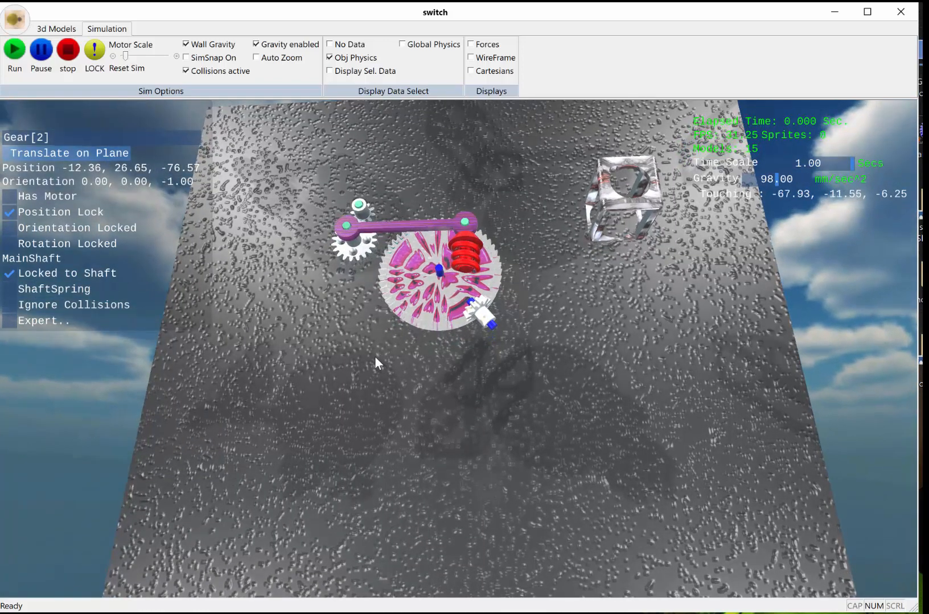
pyautogui.scroll(6, 451, 337)
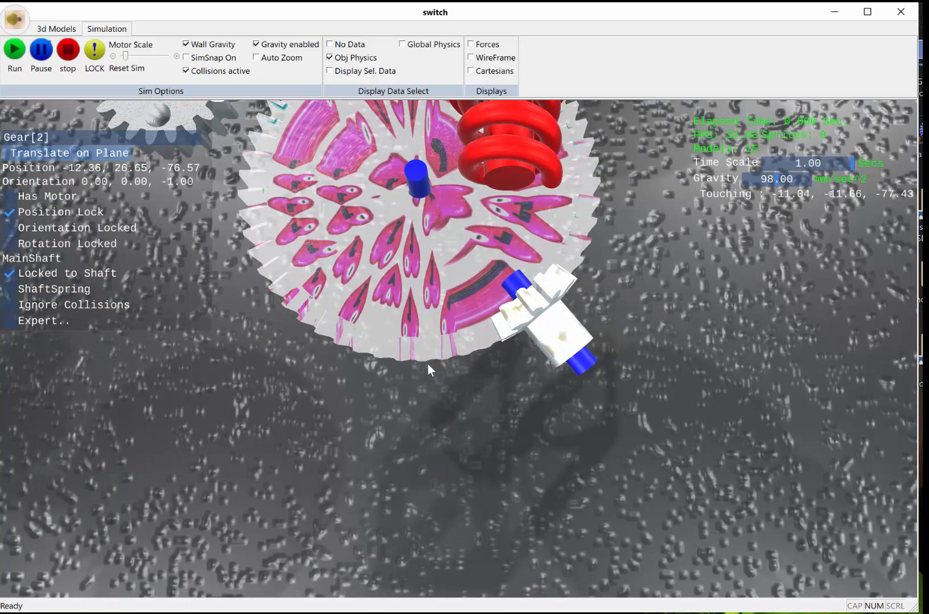
pyautogui.scroll(-5, 426, 363)
pyautogui.moveTo(427, 358); pyautogui.dragTo(457, 308, button='middle')
pyautogui.scroll(-1, 430, 380)
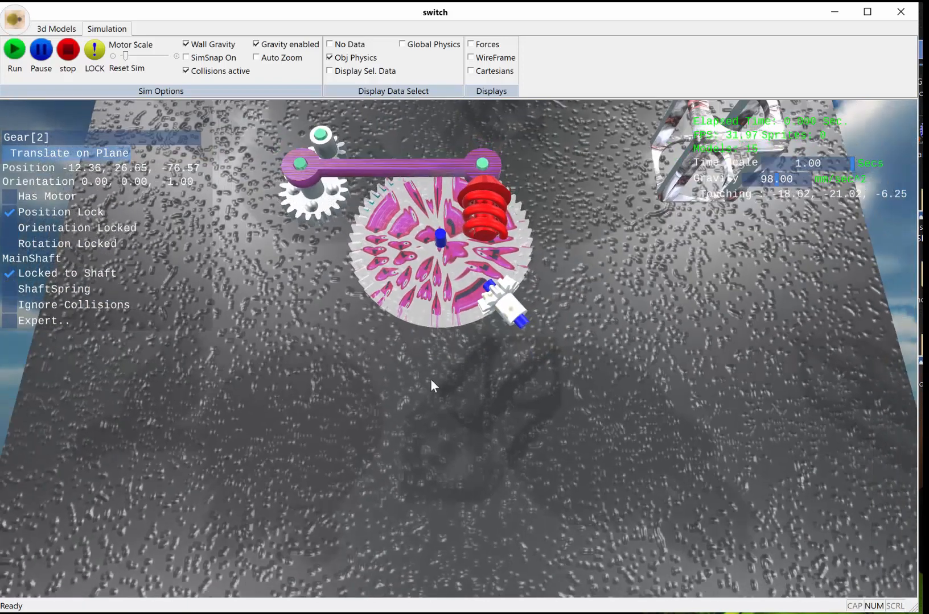
pyautogui.moveTo(432, 386); pyautogui.dragTo(429, 245, button='middle')
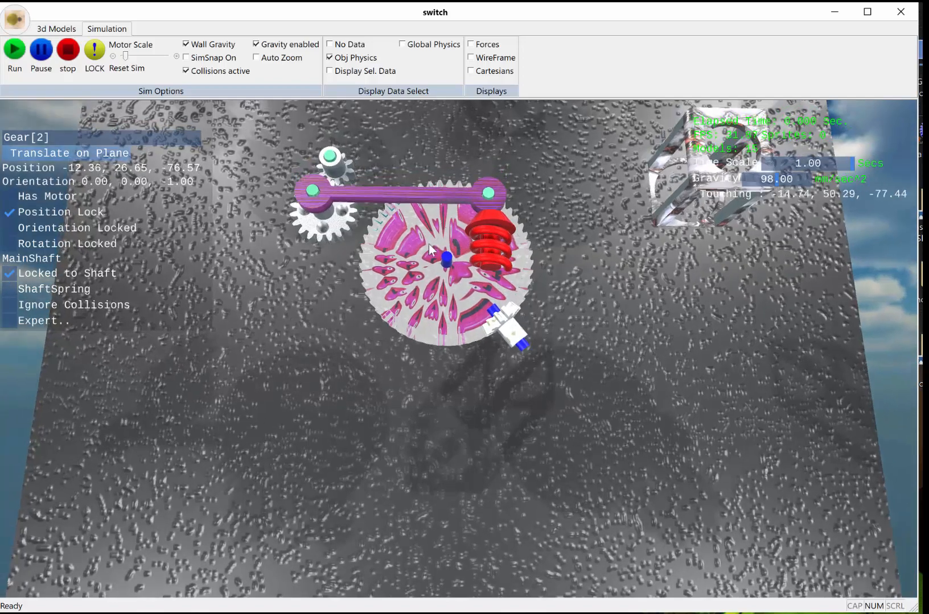
# - Deselect the large gear, select the purple linkage to show its physics, and switch the data display to No Data and back to Obj Physics
pyautogui.moveTo(433, 348)
pyautogui.mouseDown(button='middle')
pyautogui.moveTo(430, 312)
pyautogui.moveTo(405, 346)
pyautogui.moveTo(412, 332)
pyautogui.moveTo(420, 347)
pyautogui.mouseUp(button='middle')
pyautogui.scroll(-2, 425, 348)
pyautogui.scroll(2, 412, 334)
pyautogui.click(420, 347)
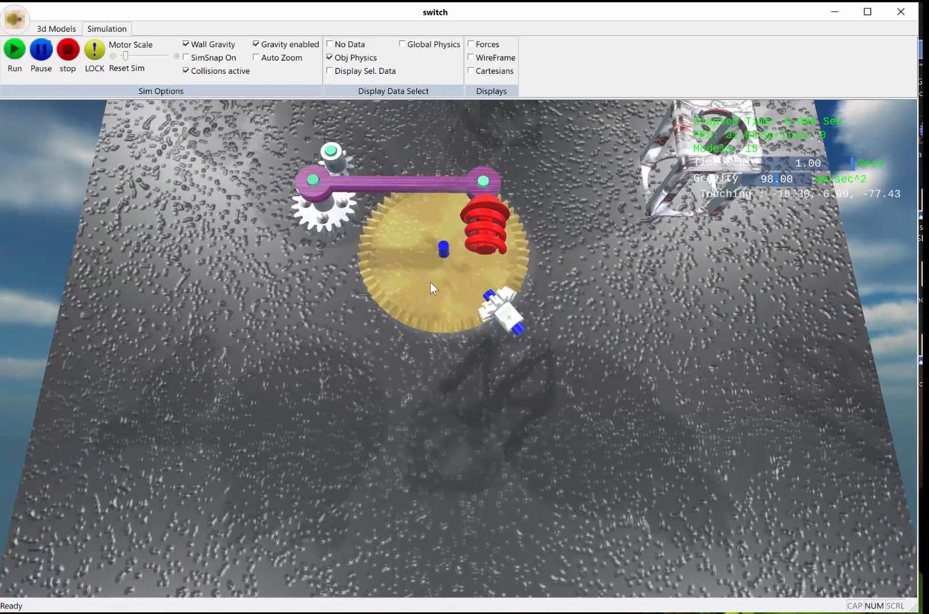
pyautogui.click(410, 268)
pyautogui.click(336, 190)
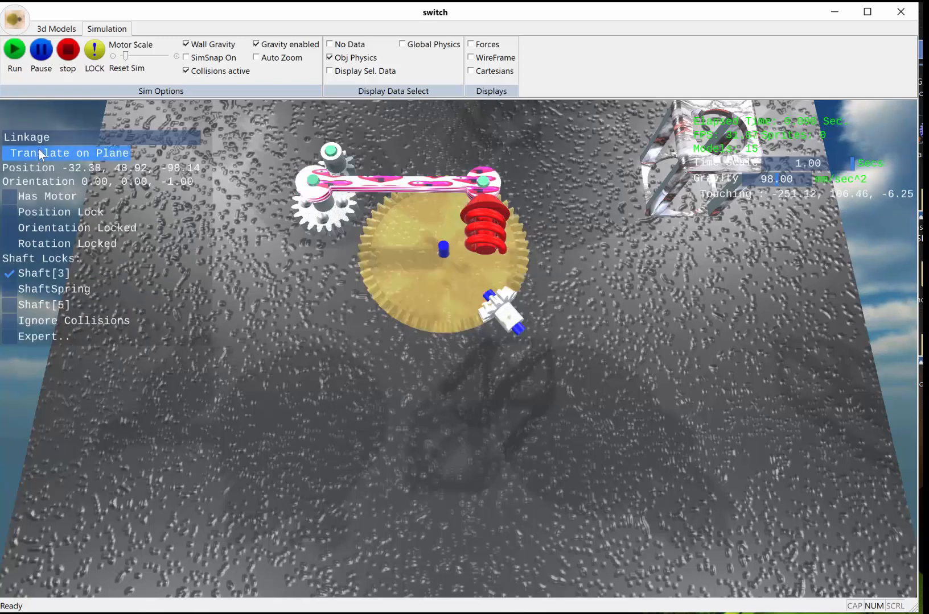
pyautogui.moveTo(286, 338); pyautogui.dragTo(326, 316, button='middle')
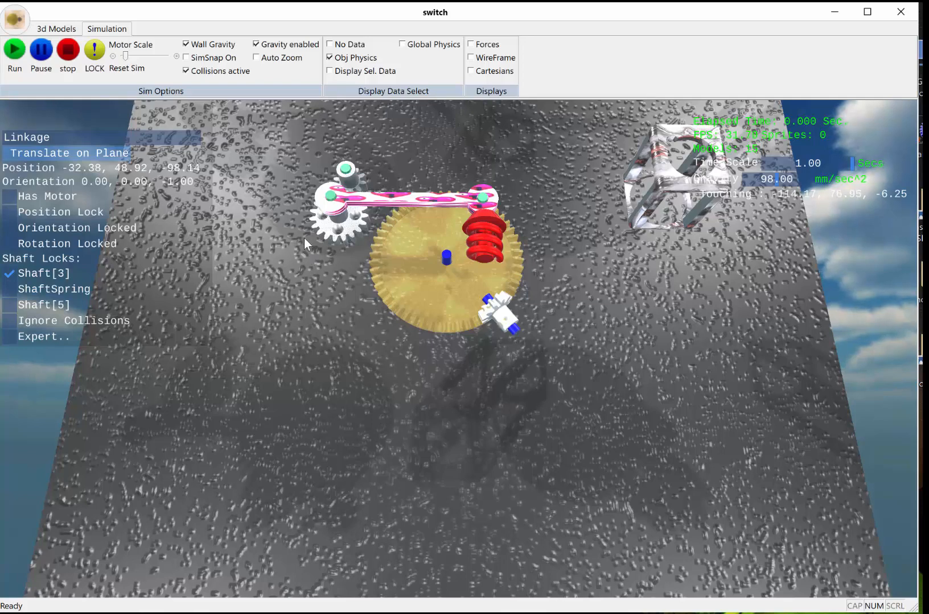
pyautogui.click(340, 46)
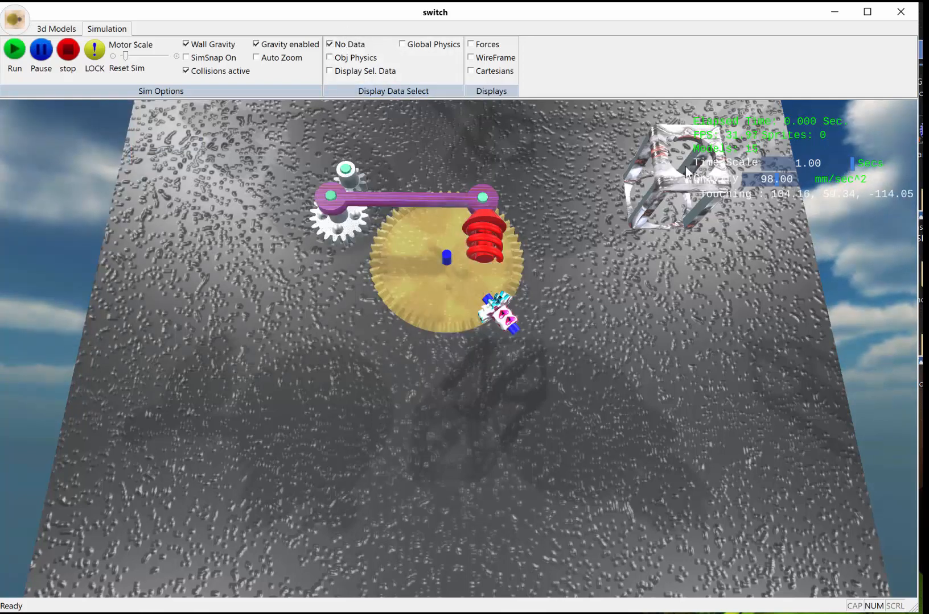
pyautogui.click(349, 60)
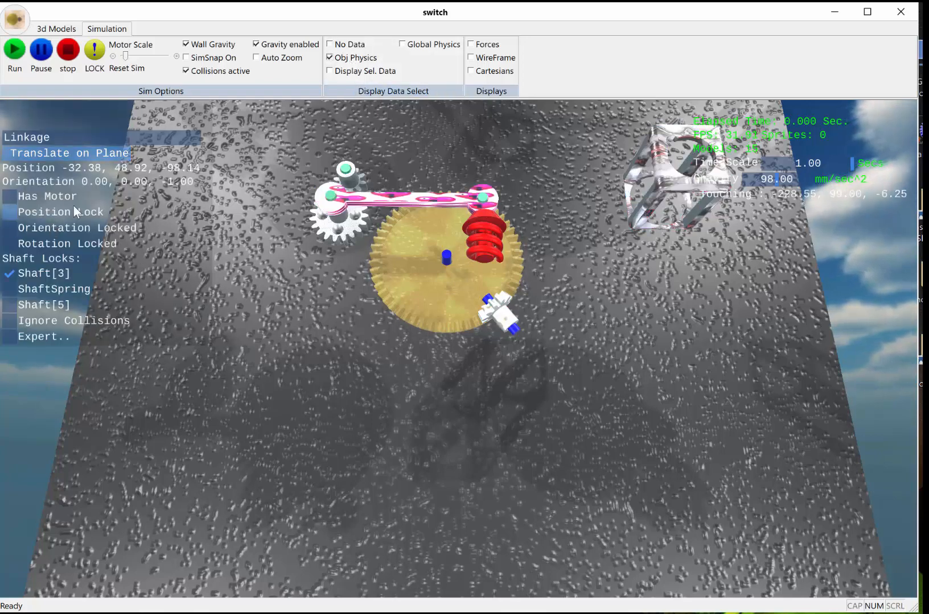
# - Switch the data display to Display Sel. Data and examine the large gear's design data from several angles
pyautogui.click(348, 72)
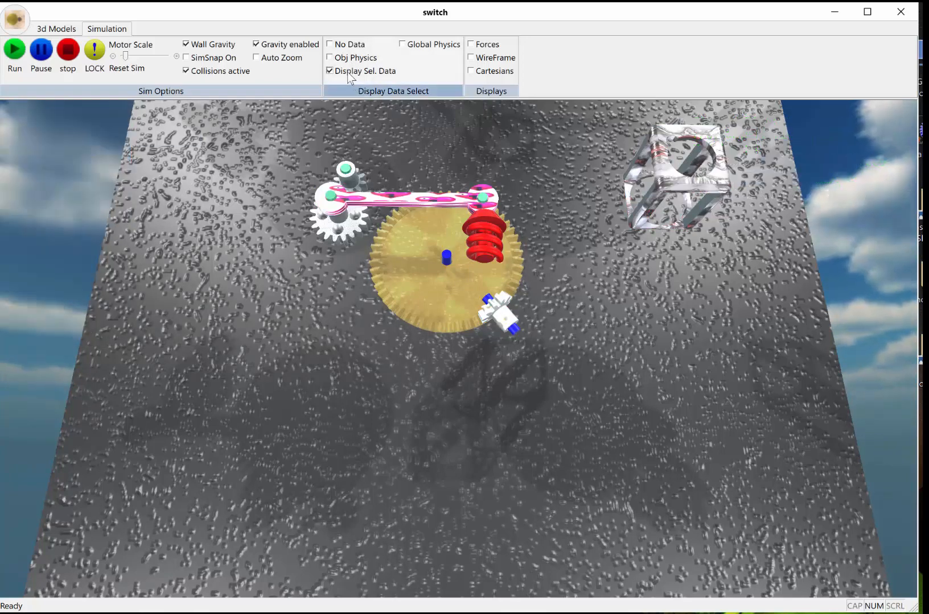
pyautogui.moveTo(407, 271)
pyautogui.moveTo(410, 281); pyautogui.dragTo(503, 296, button='middle')
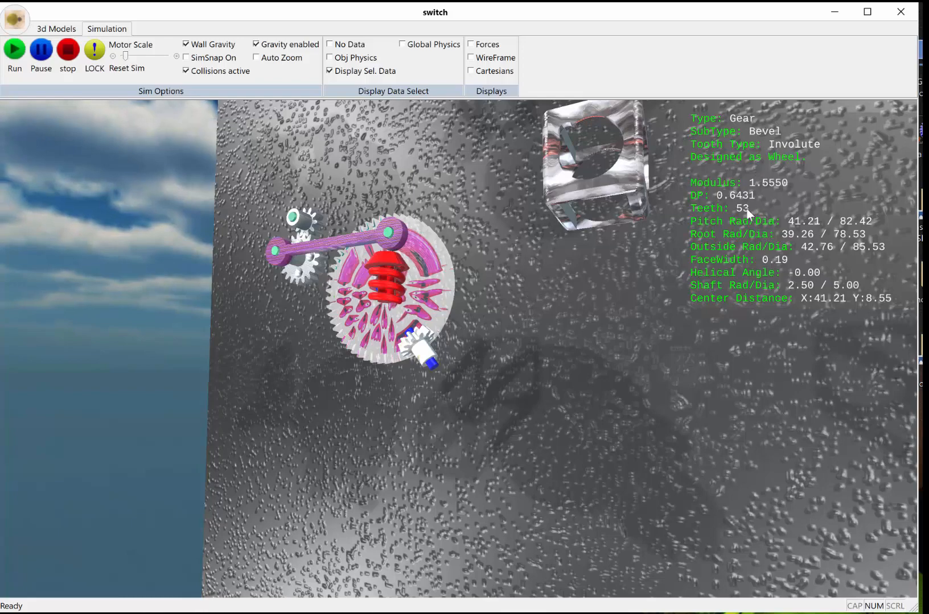
pyautogui.moveTo(509, 352); pyautogui.dragTo(603, 187, button='middle')
pyautogui.moveTo(581, 273); pyautogui.dragTo(664, 226, button='middle')
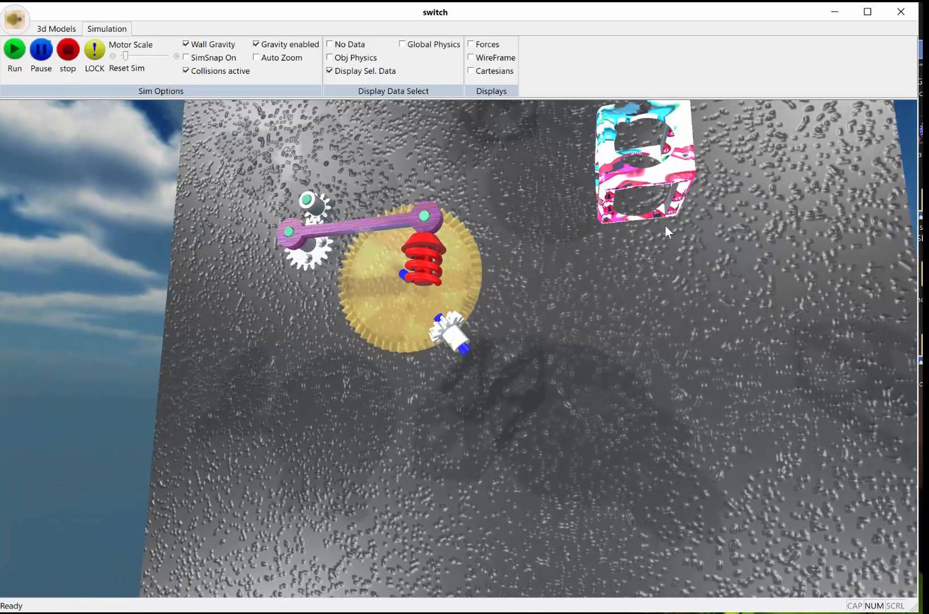
pyautogui.moveTo(726, 332)
pyautogui.mouseDown(button='middle')
pyautogui.moveTo(631, 167)
pyautogui.moveTo(721, 320)
pyautogui.mouseUp(button='middle')
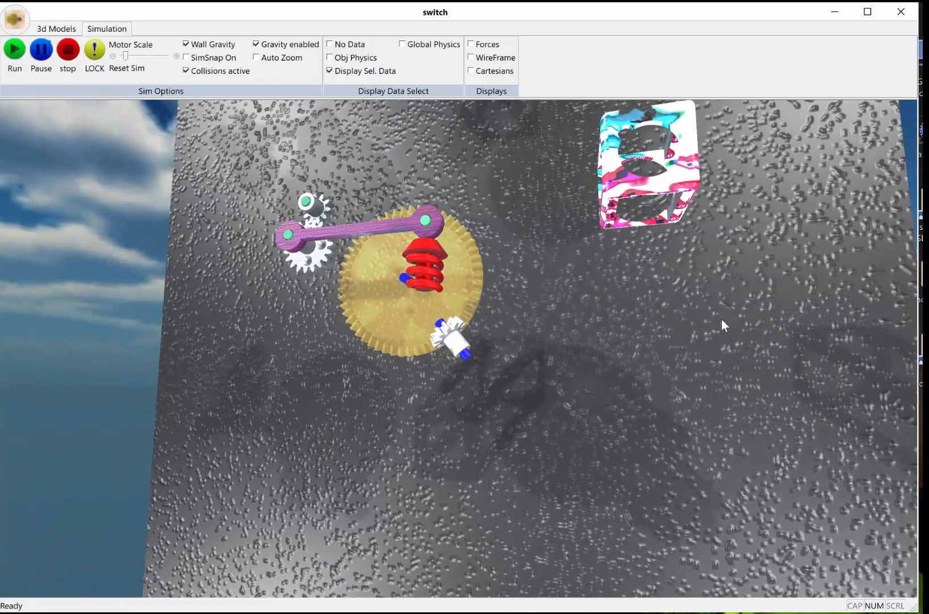
pyautogui.click(404, 344)
pyautogui.moveTo(562, 409); pyautogui.dragTo(512, 234, button='middle')
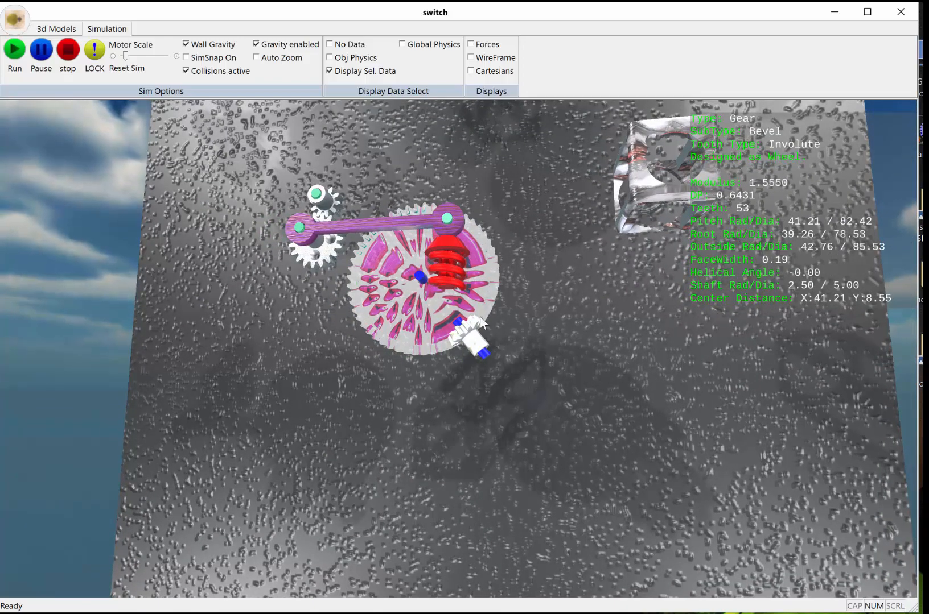
pyautogui.moveTo(538, 322); pyautogui.dragTo(535, 308, button='middle')
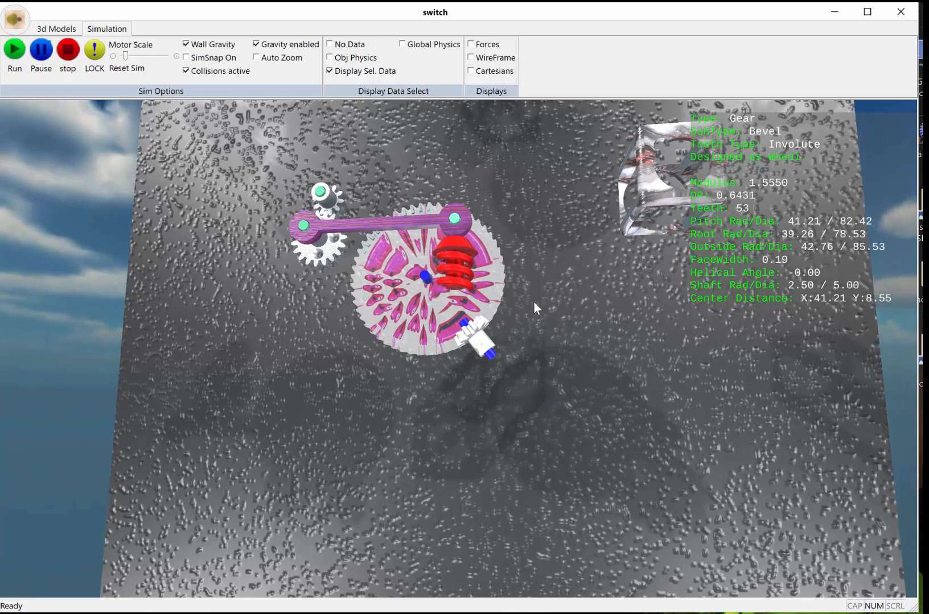
# - Show the Global Physics settings and return to the large gear's Obj Physics properties
pyautogui.click(418, 48)
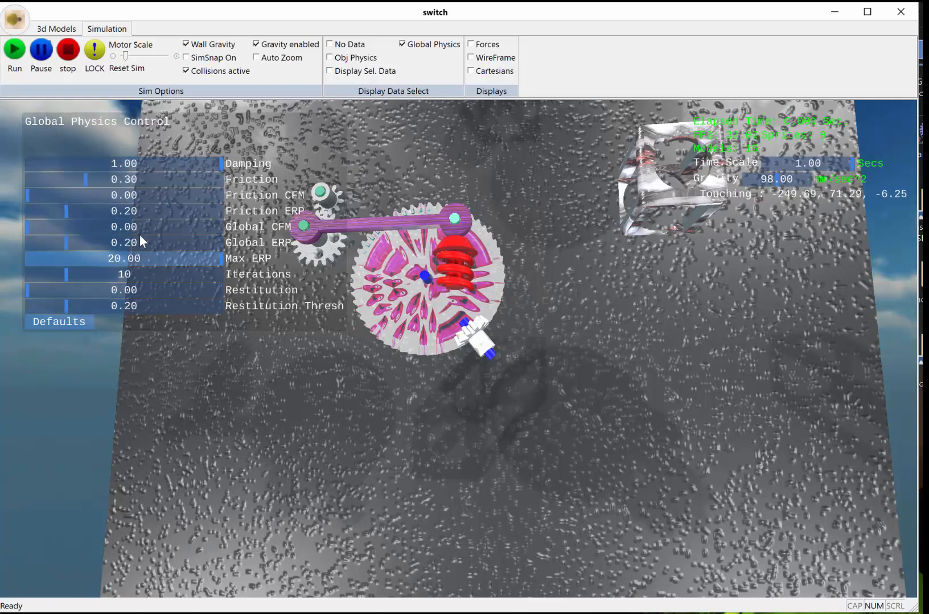
pyautogui.click(344, 59)
pyautogui.moveTo(226, 189); pyautogui.dragTo(250, 276, button='middle')
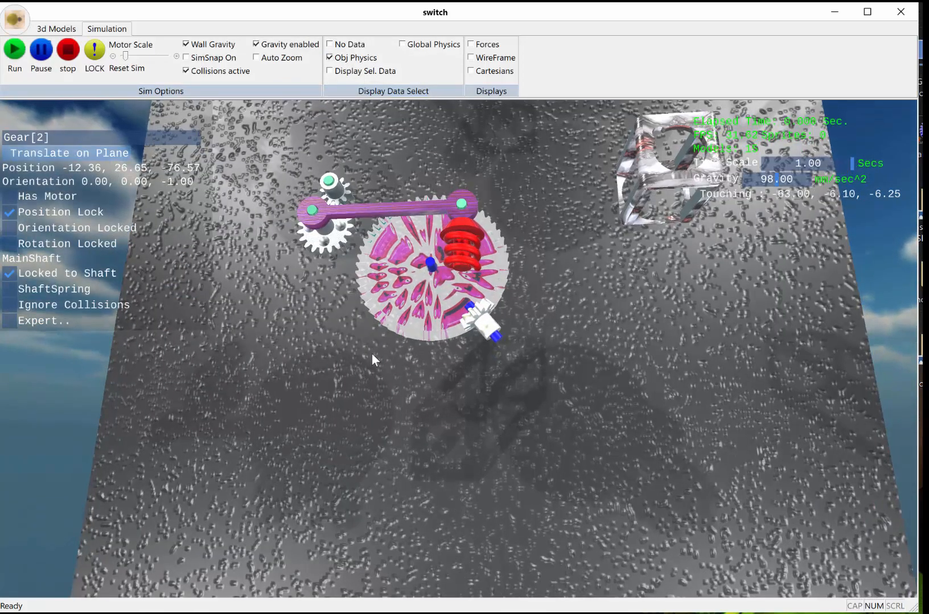
pyautogui.moveTo(373, 355); pyautogui.dragTo(395, 317, button='middle')
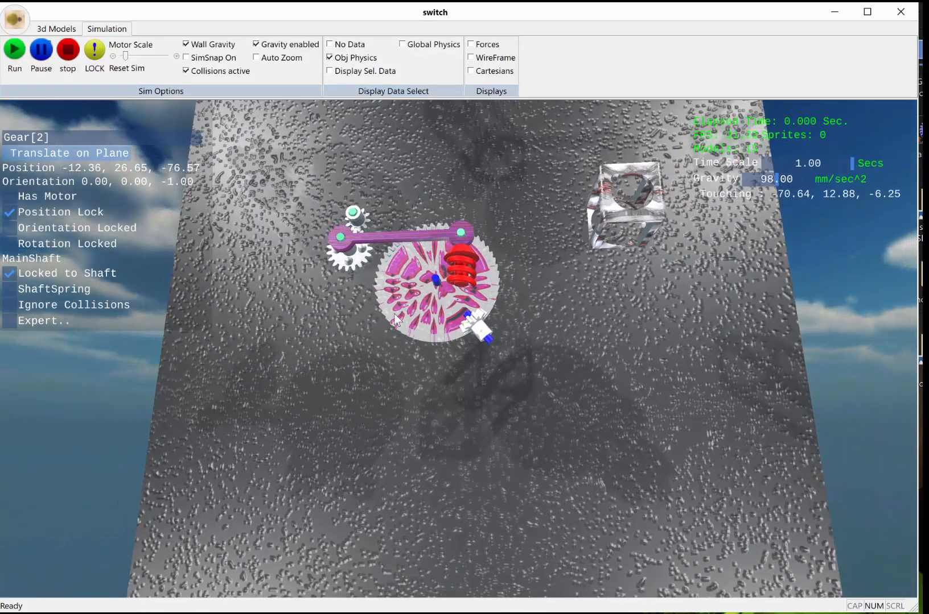
# - Deselect the large gear, enable Auto Zoom and run the simulation, selecting the moving linkage to follow it before deselecting it
pyautogui.click(512, 404)
pyautogui.moveTo(479, 414)
pyautogui.mouseDown(button='middle')
pyautogui.moveTo(495, 418)
pyautogui.moveTo(485, 433)
pyautogui.mouseUp(button='middle')
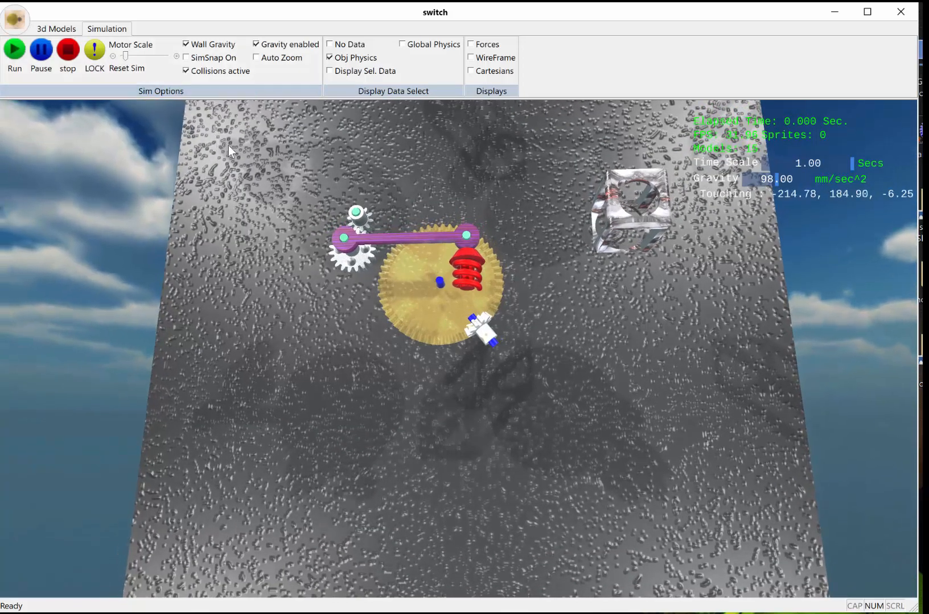
pyautogui.moveTo(263, 143)
pyautogui.mouseDown(button='middle')
pyautogui.moveTo(267, 132)
pyautogui.moveTo(269, 143)
pyautogui.mouseUp(button='middle')
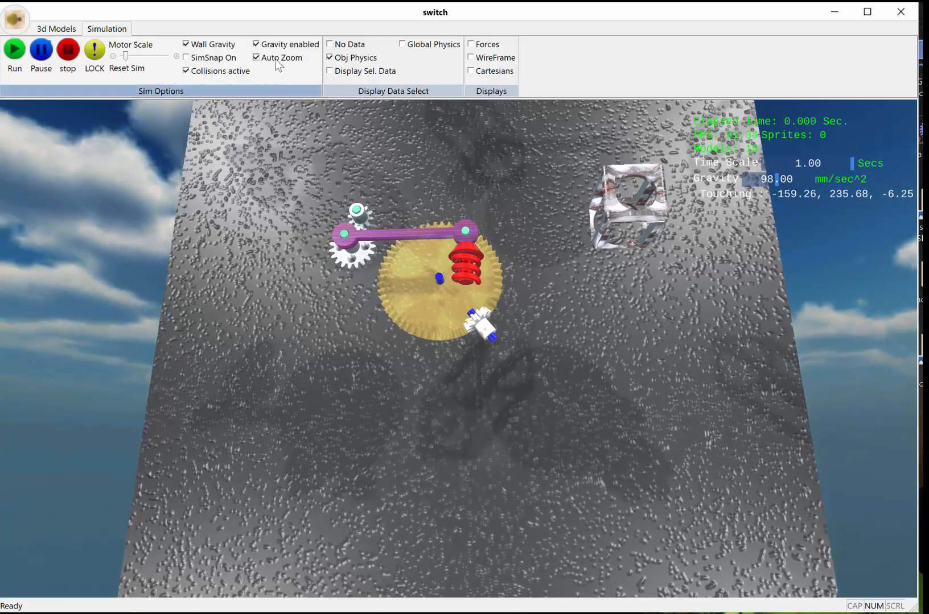
pyautogui.click(12, 50)
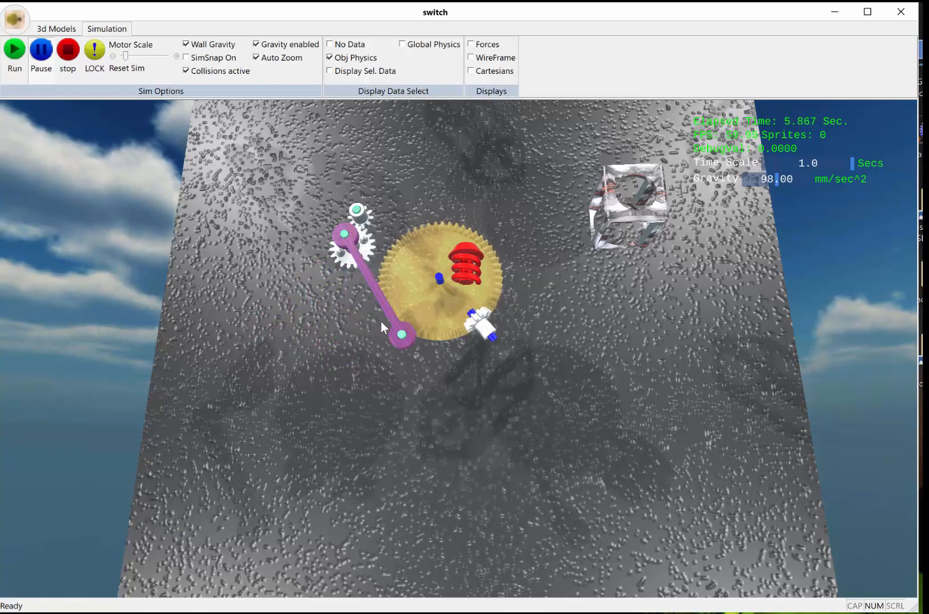
pyautogui.click(427, 264)
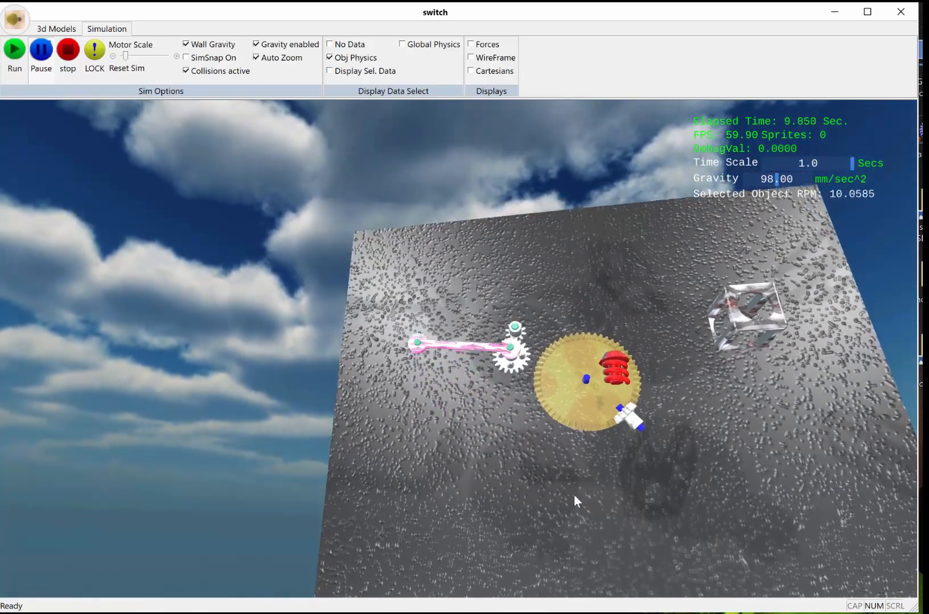
pyautogui.click(607, 537)
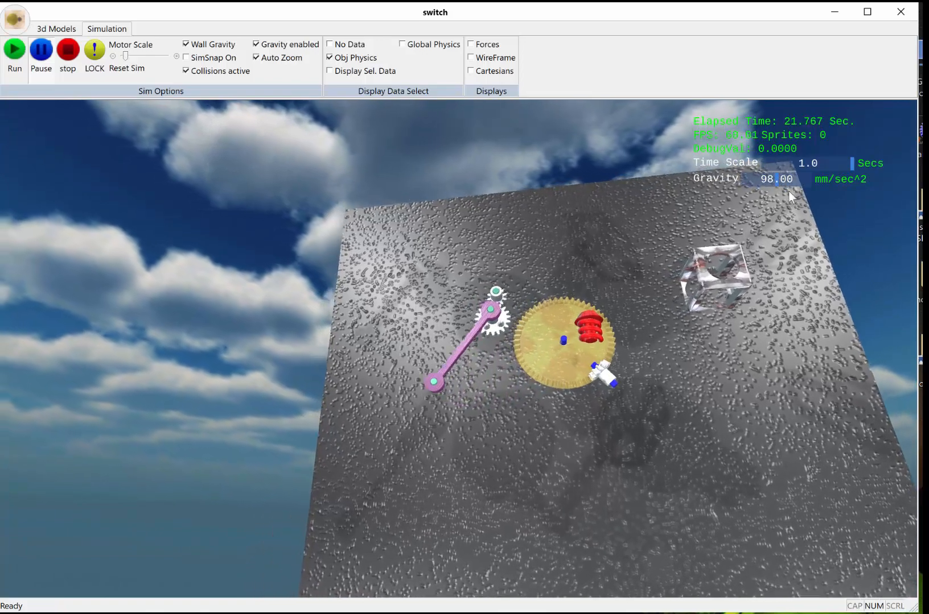
# - Set the simulation's time scale to 0.7, and let the mechanism run briefly before pausing it with the linkage hub in close view
pyautogui.moveTo(853, 166); pyautogui.dragTo(788, 165)
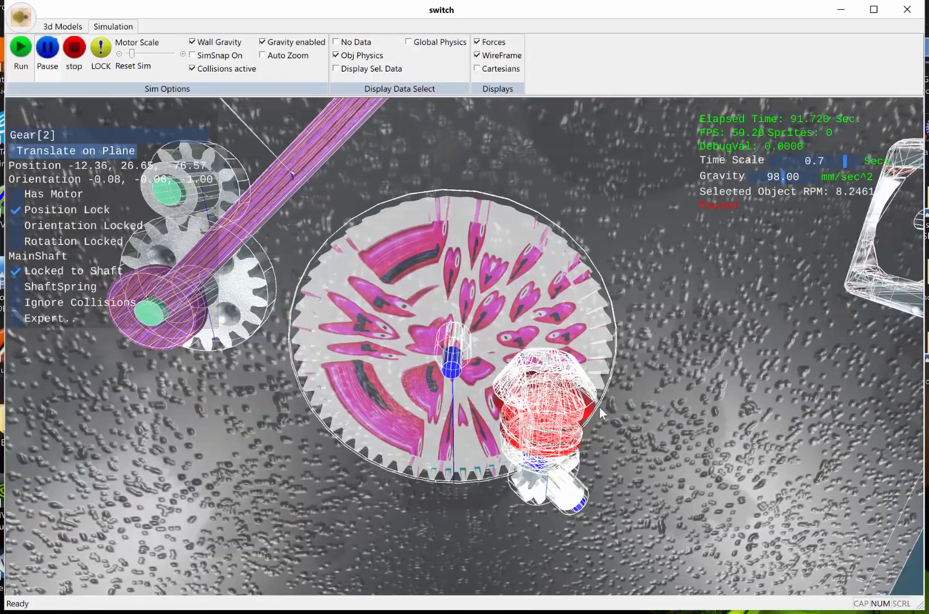
pyautogui.click(47, 50)
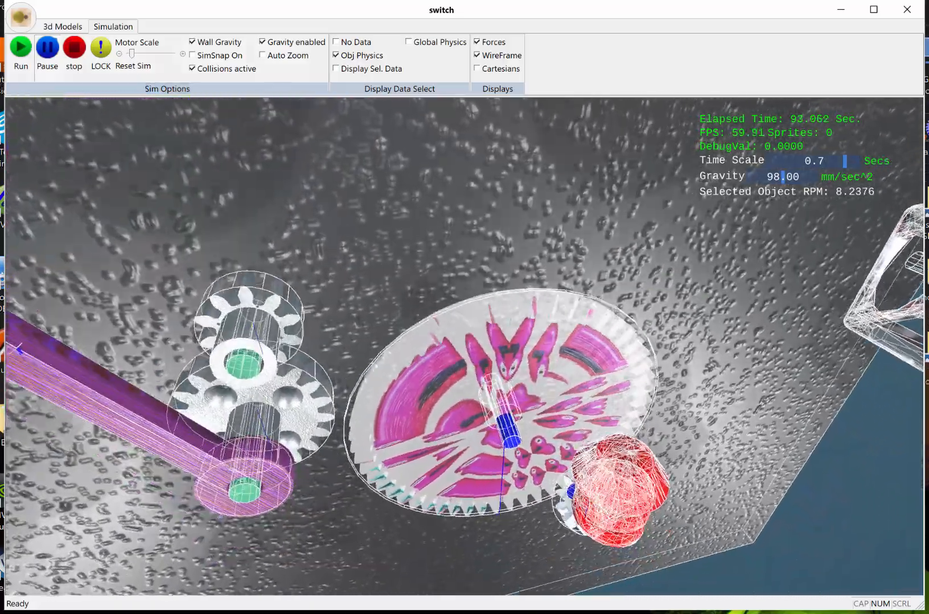
pyautogui.moveTo(393, 410); pyautogui.dragTo(393, 333, button='middle')
pyautogui.scroll(5, 289, 320)
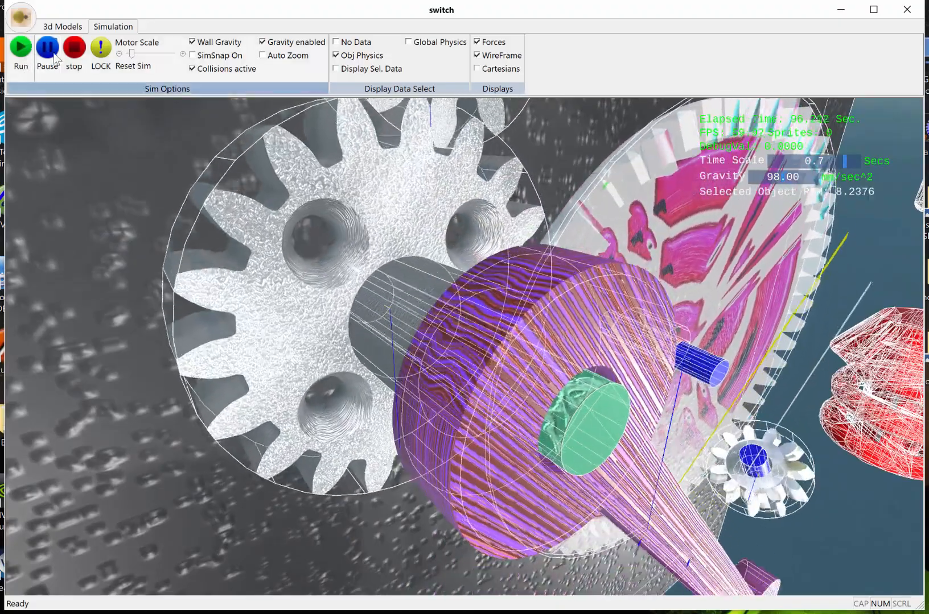
pyautogui.click(48, 57)
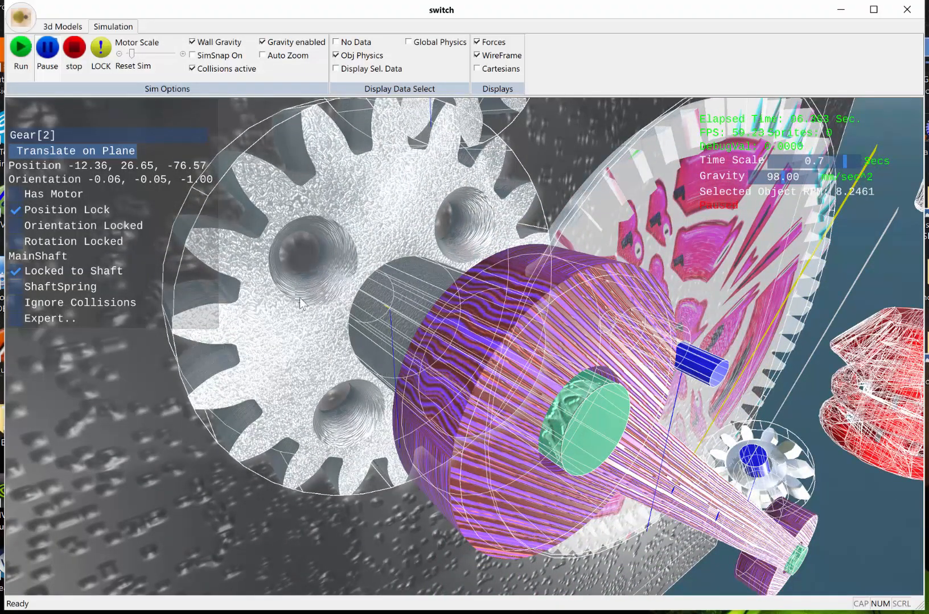
# - Examine the wireframe outlines of the small white gears and the linkage on the paused mechanism from different distances
pyautogui.moveTo(380, 181); pyautogui.dragTo(435, 187, button='middle')
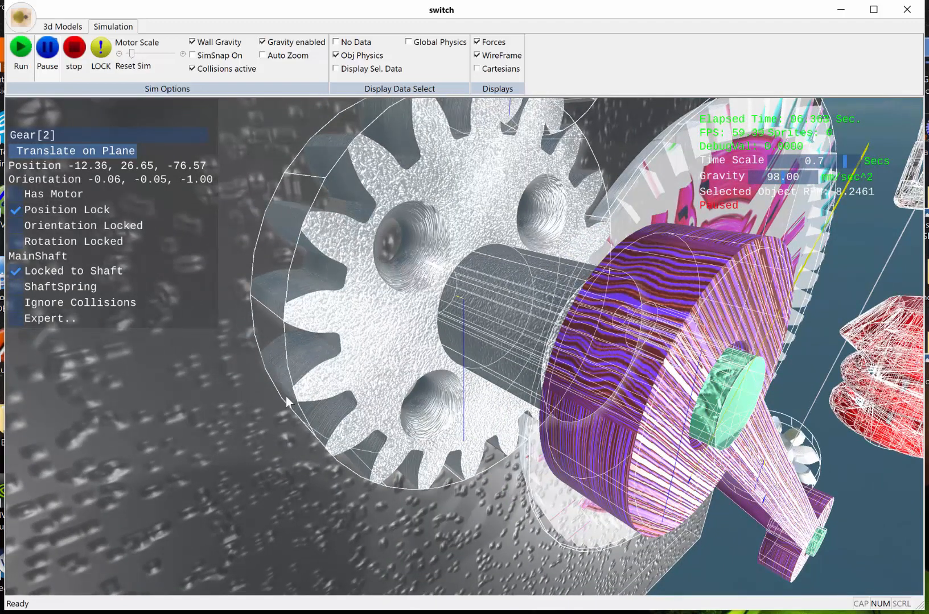
pyautogui.scroll(-5, 422, 446)
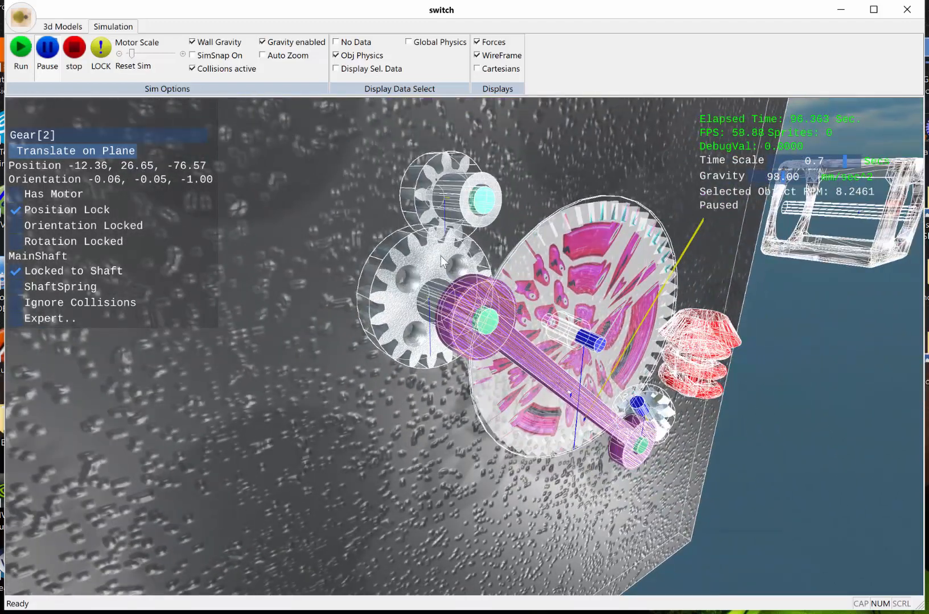
pyautogui.moveTo(424, 256); pyautogui.dragTo(425, 246, button='middle')
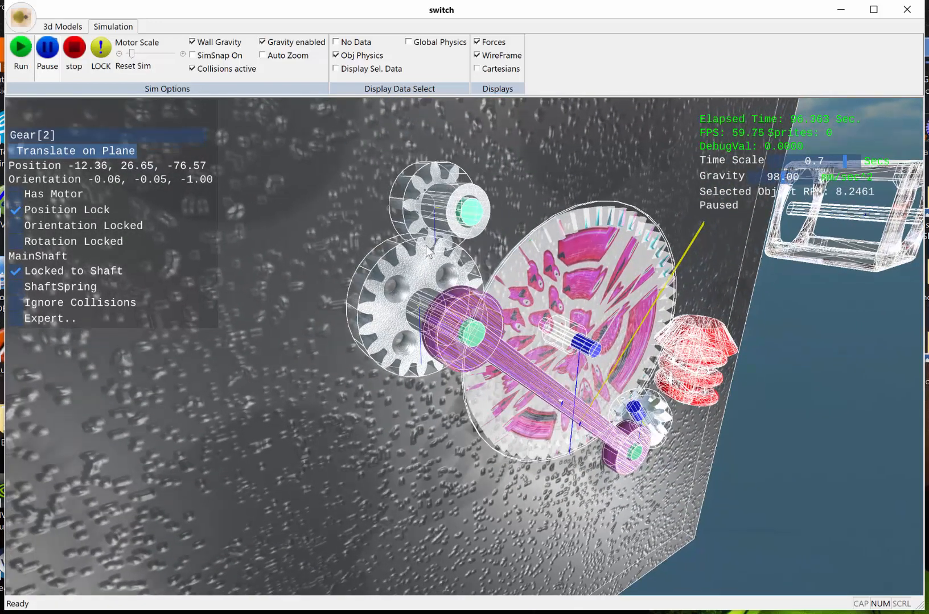
pyautogui.scroll(3, 419, 259)
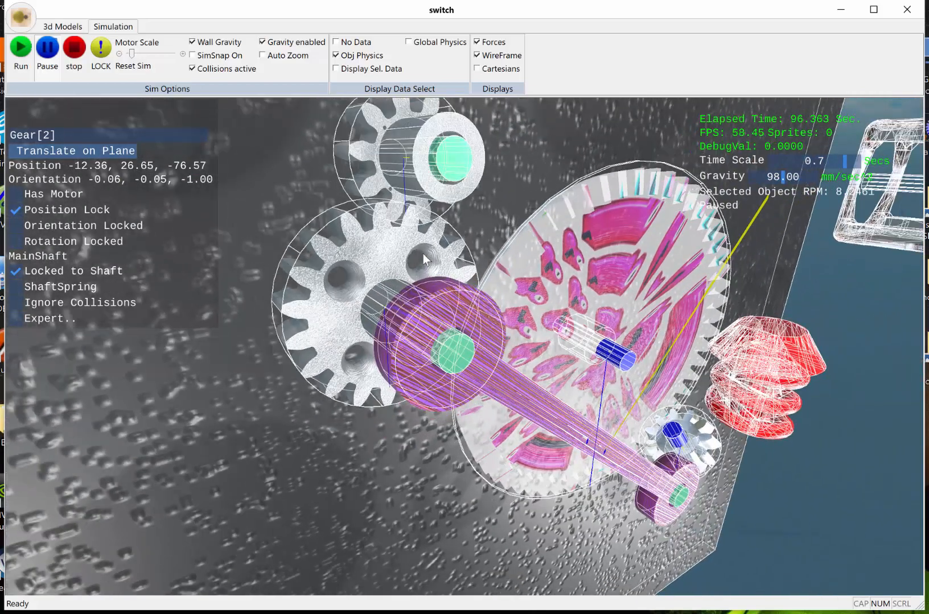
pyautogui.scroll(-3, 423, 254)
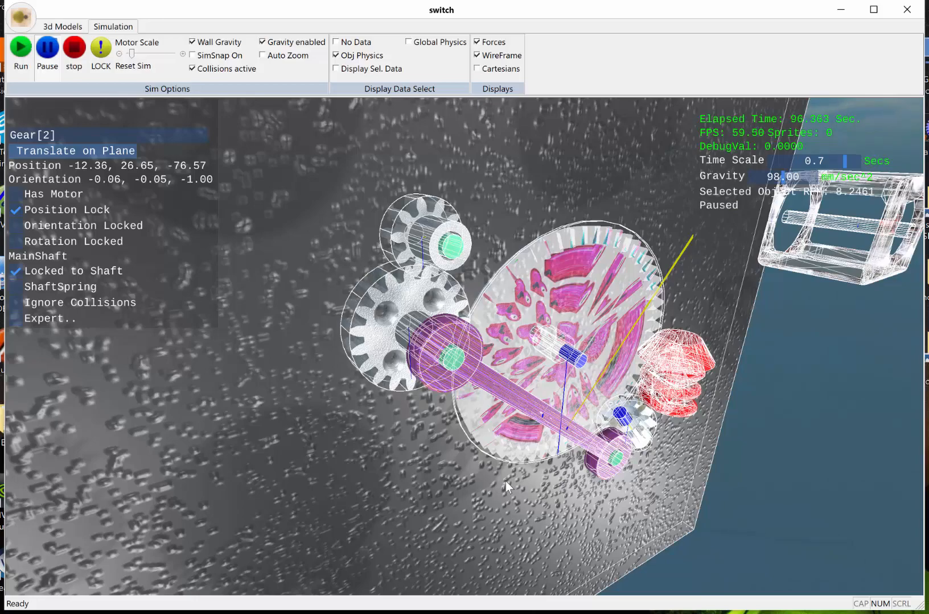
# - Examine the yellow force line, the red worm and the white pinion in front of the large gear, both up close and from afar
pyautogui.moveTo(505, 482); pyautogui.dragTo(479, 448, button='middle')
pyautogui.scroll(-3, 480, 463)
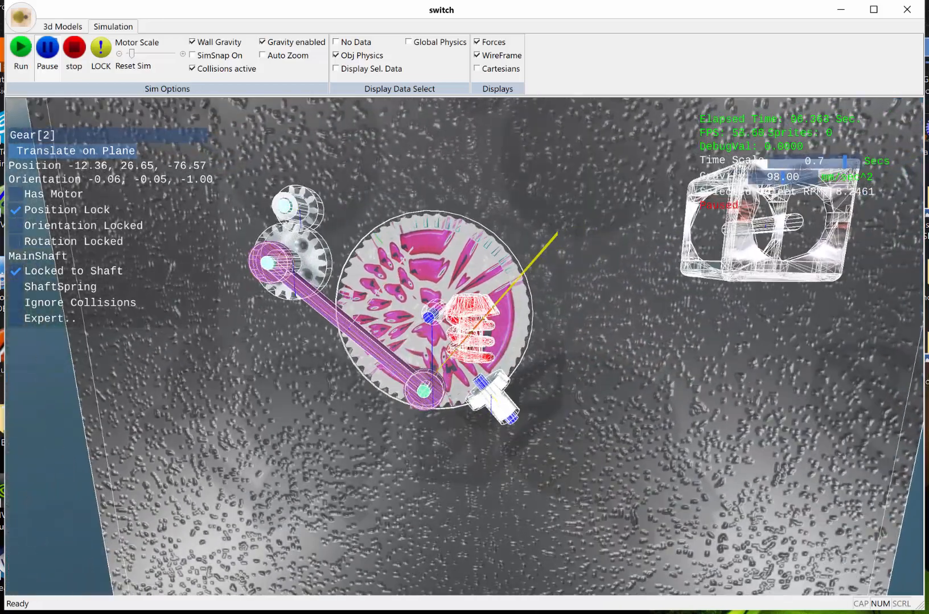
pyautogui.scroll(3, 463, 347)
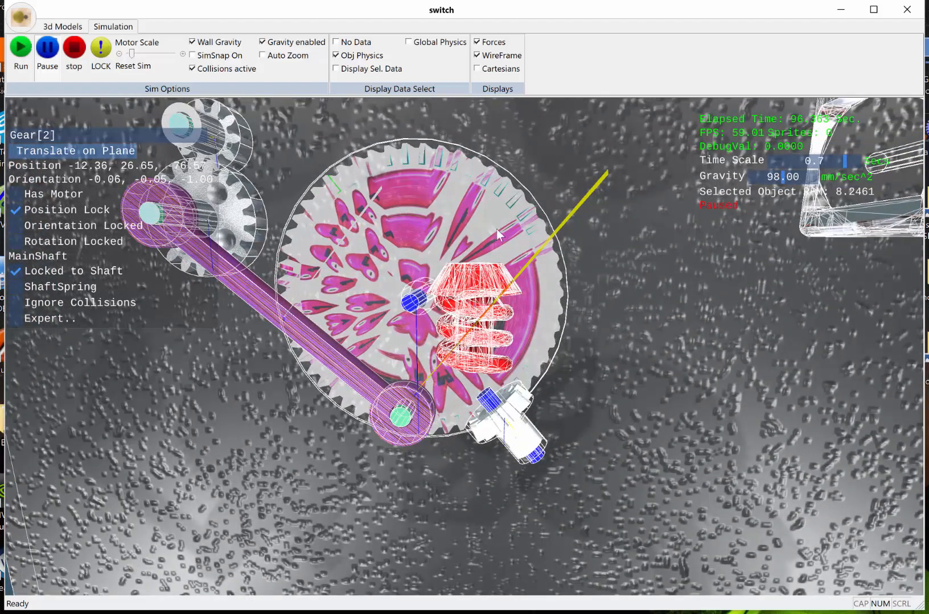
pyautogui.moveTo(569, 262); pyautogui.dragTo(625, 306, button='middle')
pyautogui.scroll(2, 602, 285)
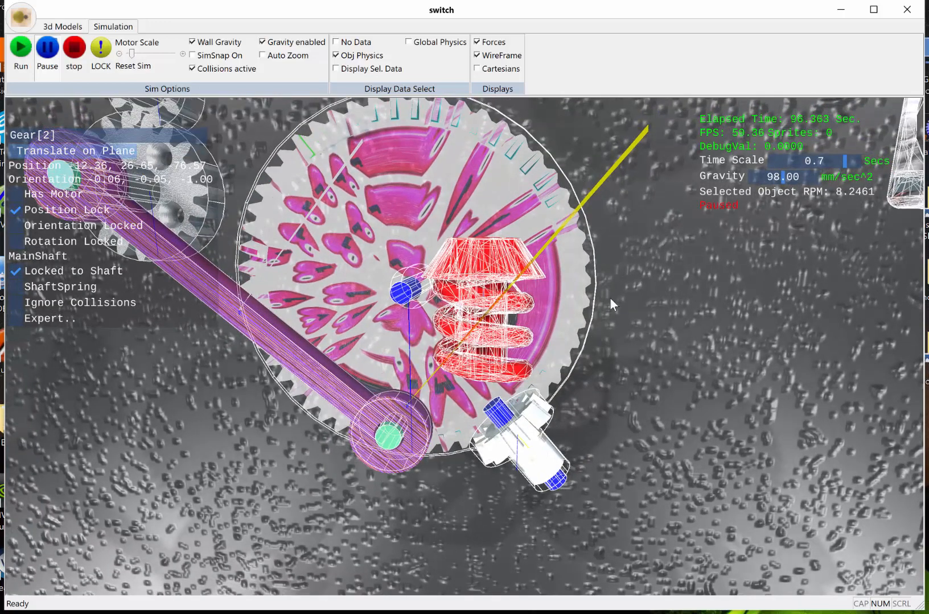
pyautogui.scroll(3, 507, 329)
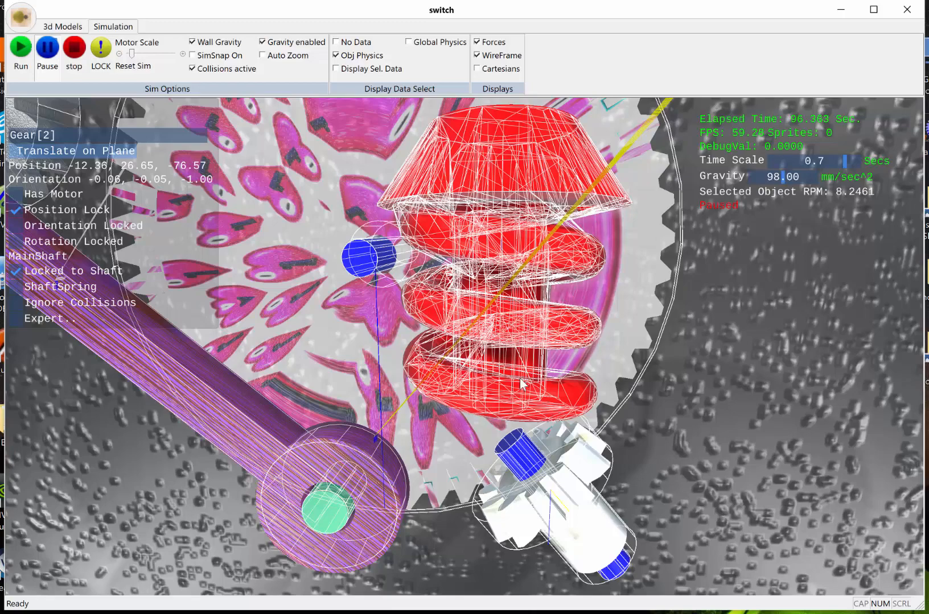
pyautogui.scroll(-5, 520, 378)
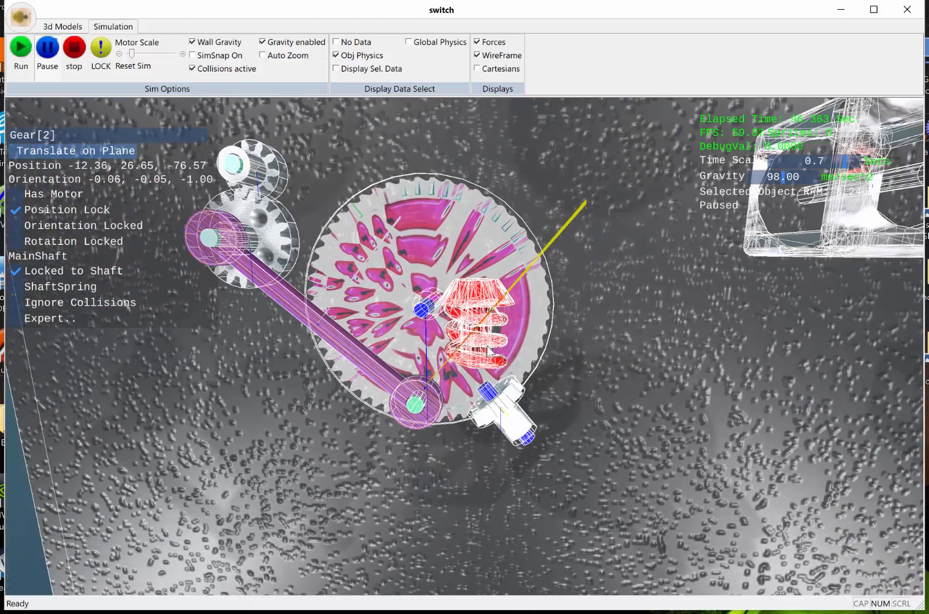
pyautogui.moveTo(491, 365)
pyautogui.mouseDown(button='middle')
pyautogui.moveTo(538, 340)
pyautogui.moveTo(483, 349)
pyautogui.mouseUp(button='middle')
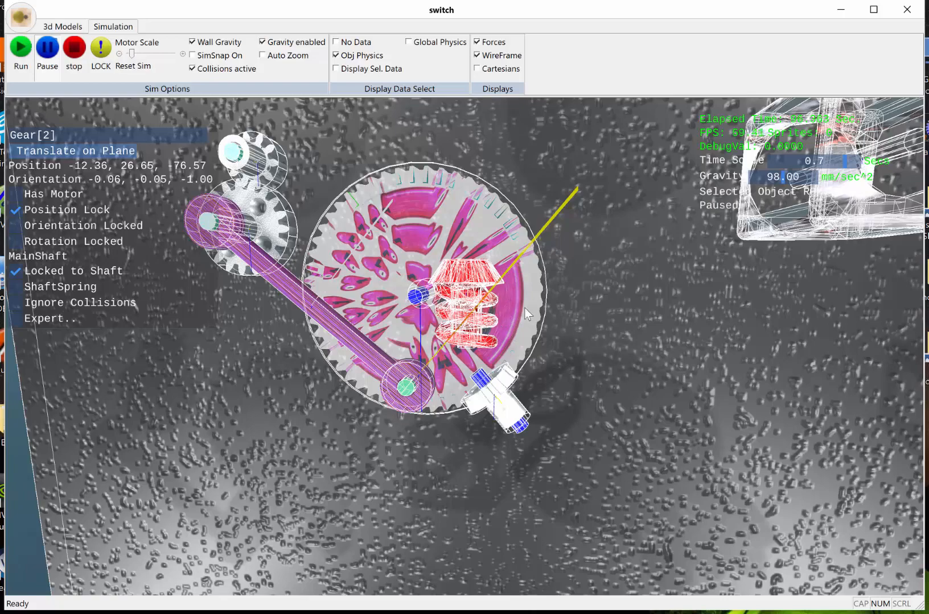
pyautogui.scroll(5, 524, 308)
pyautogui.moveTo(707, 363); pyautogui.dragTo(660, 407)
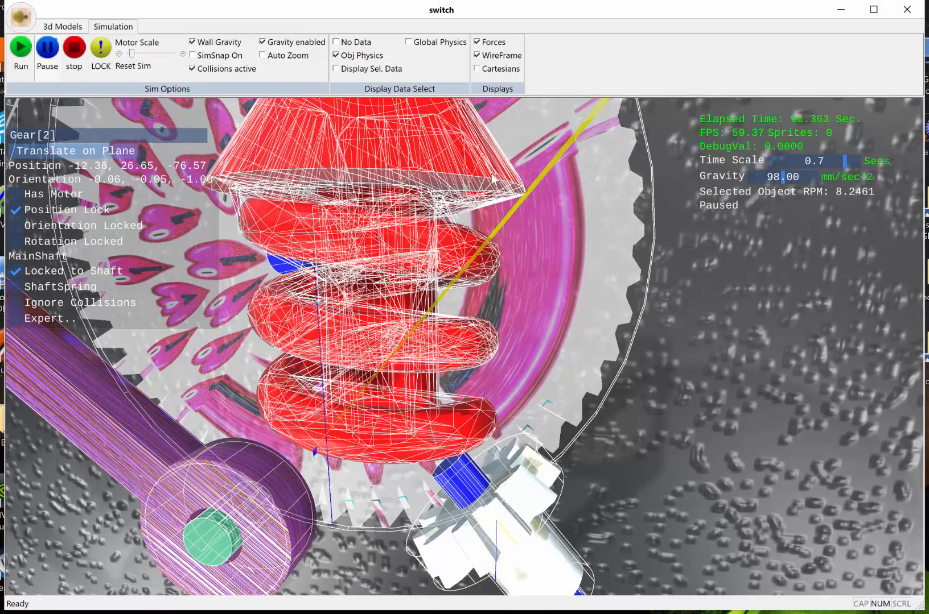
# - View the whole paused mechanism, turn off its wireframe display and resume the simulation
pyautogui.scroll(-8, 462, 340)
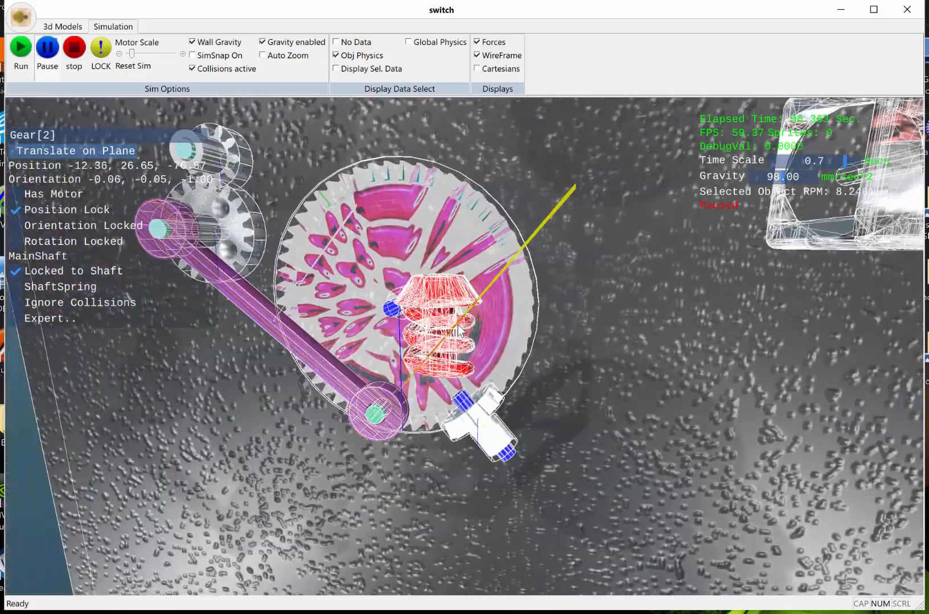
pyautogui.moveTo(560, 362); pyautogui.dragTo(456, 352, button='middle')
pyautogui.scroll(-4, 559, 307)
pyautogui.scroll(3, 456, 352)
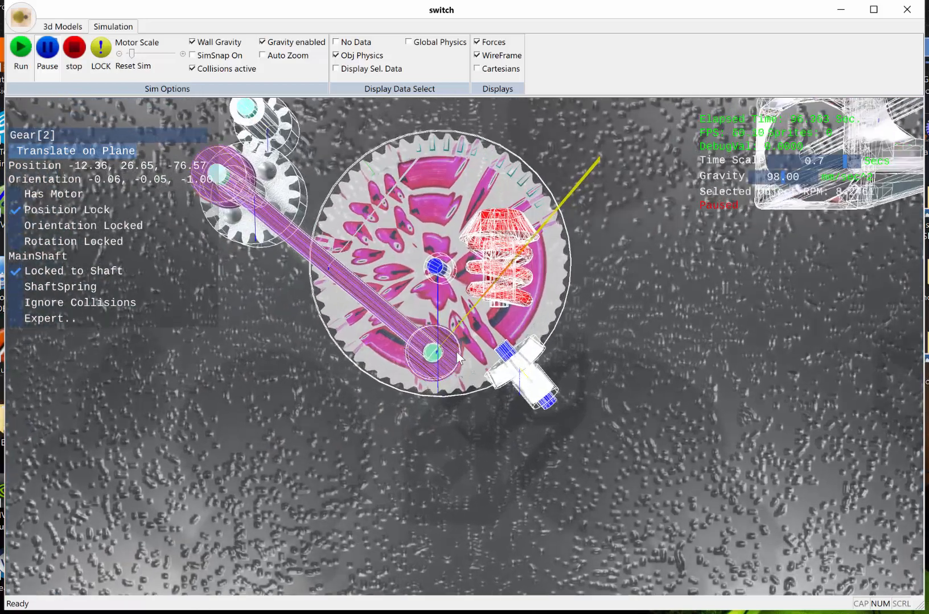
pyautogui.scroll(-3, 456, 351)
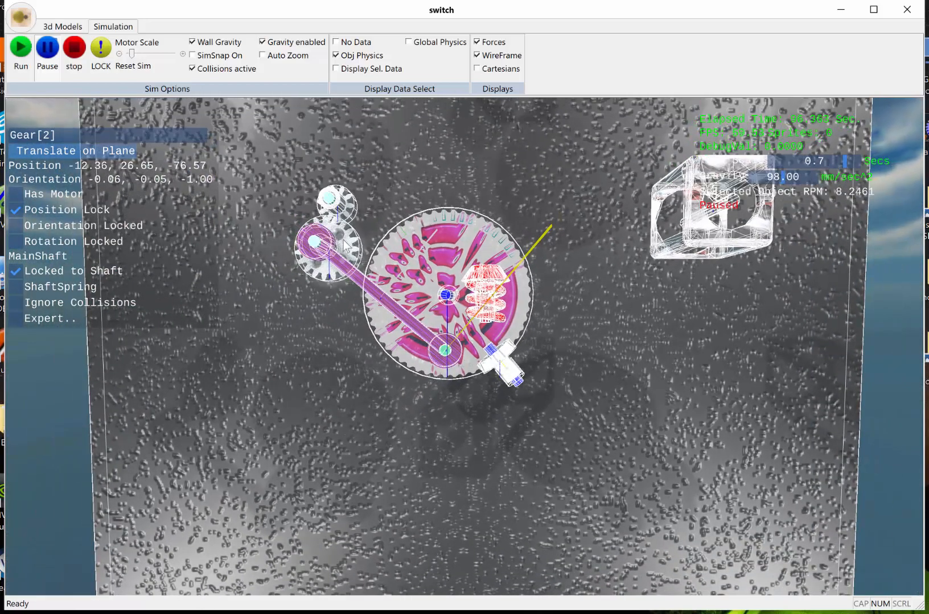
pyautogui.moveTo(449, 424); pyautogui.dragTo(483, 199, button='middle')
pyautogui.scroll(-3, 453, 363)
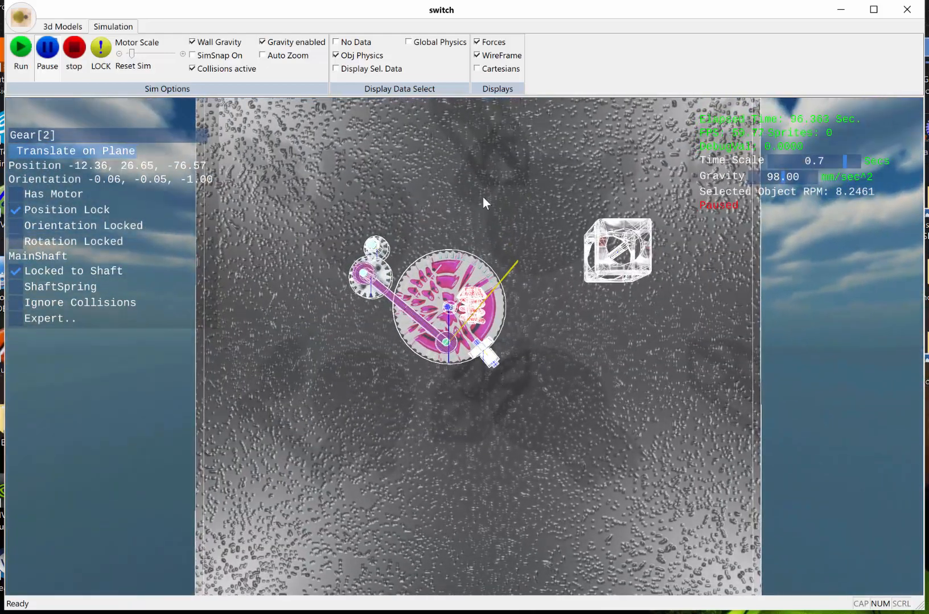
pyautogui.click(477, 55)
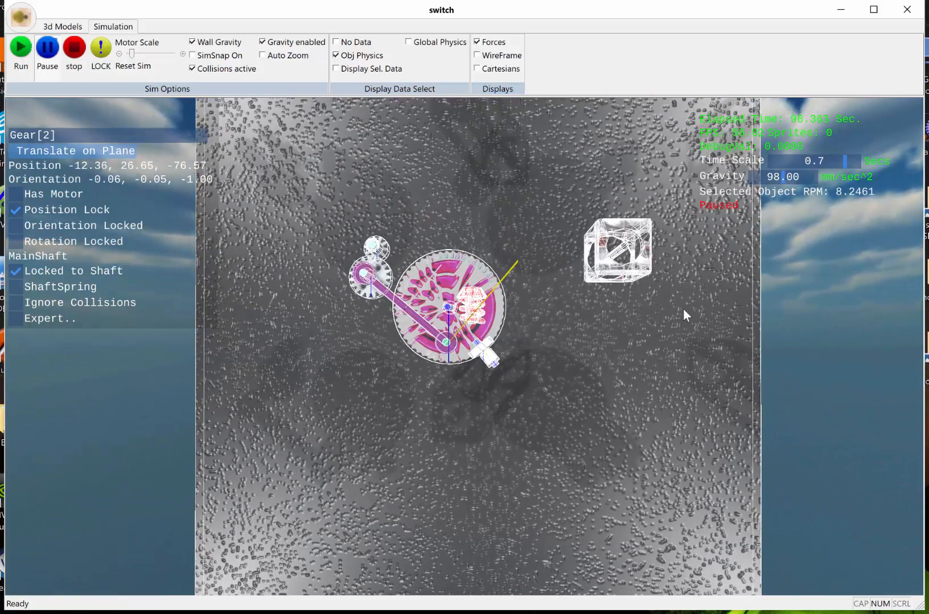
pyautogui.click(19, 50)
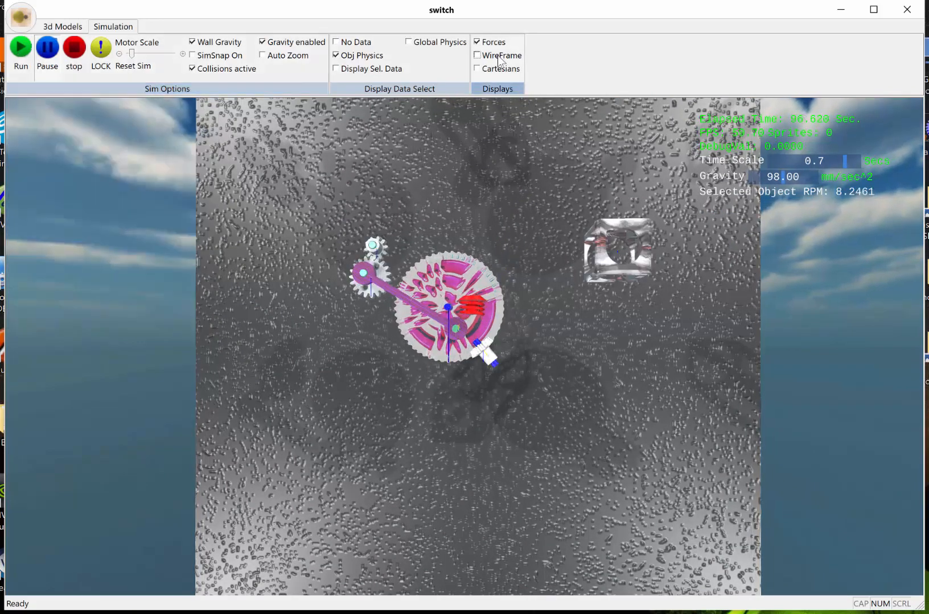
# - Hide the forces and show the Cartesians display, examining the part axes on the running mechanism up close and from afar
pyautogui.moveTo(516, 323); pyautogui.dragTo(534, 355, button='middle')
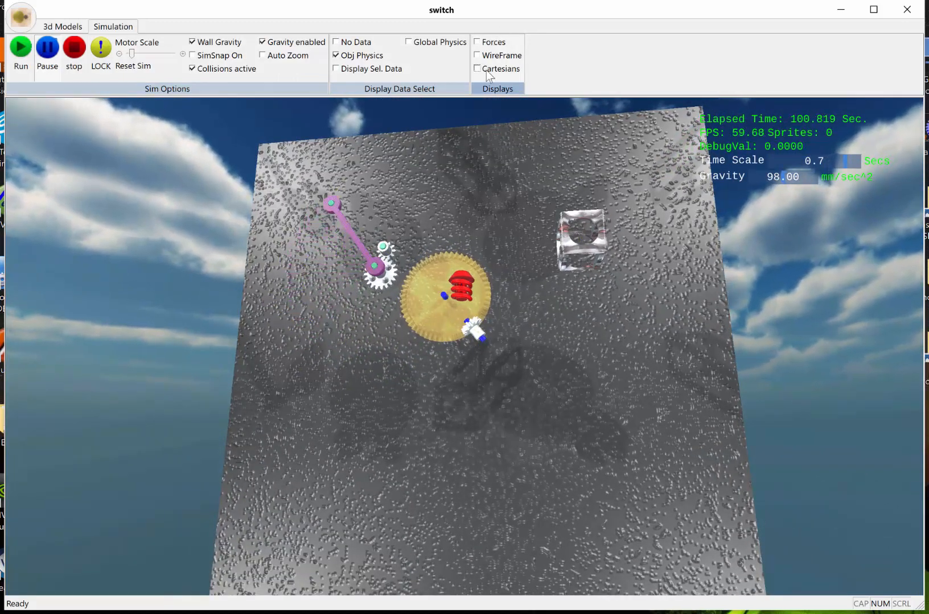
pyautogui.moveTo(461, 191); pyautogui.dragTo(490, 259, button='middle')
pyautogui.scroll(8, 496, 266)
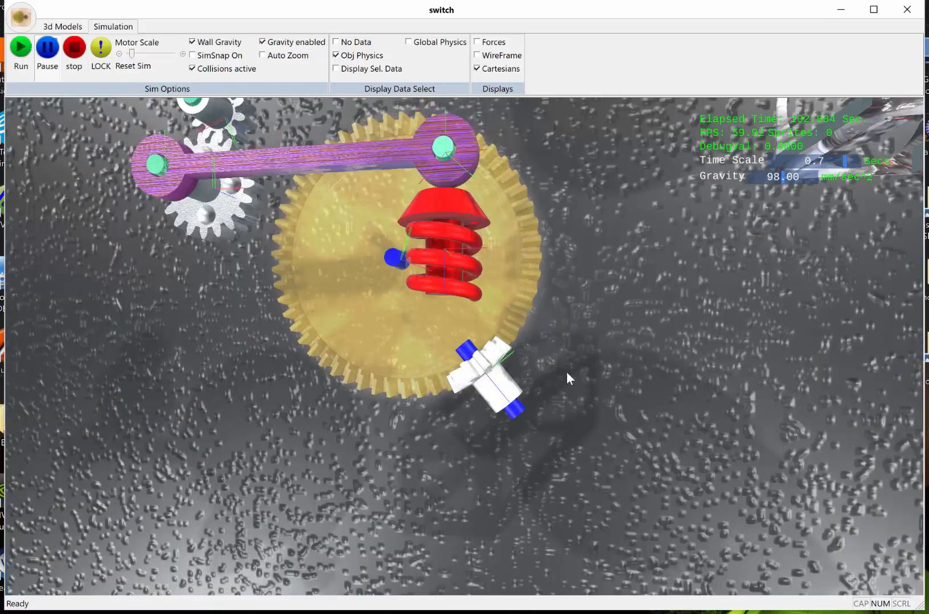
pyautogui.moveTo(567, 375); pyautogui.dragTo(446, 459, button='middle')
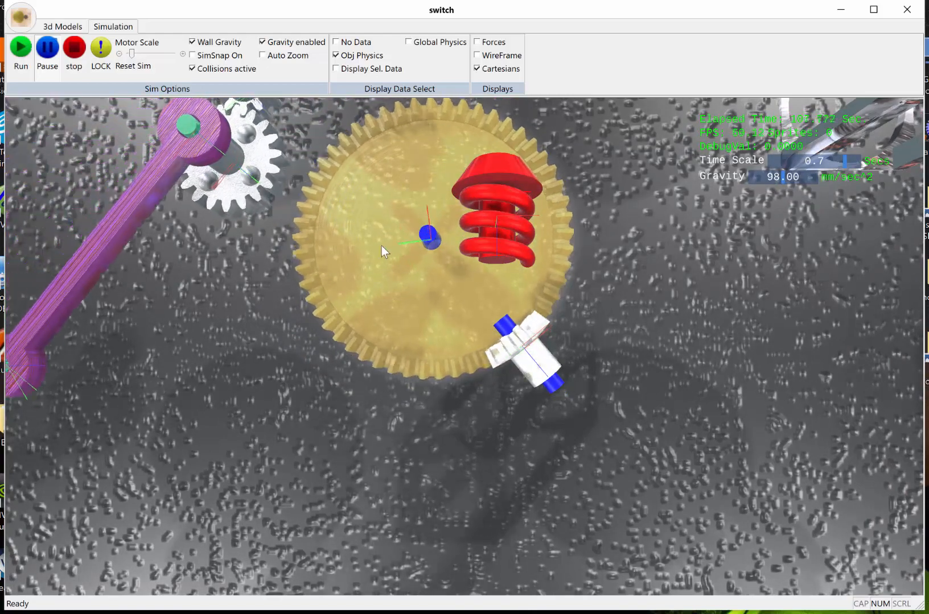
pyautogui.moveTo(478, 301); pyautogui.dragTo(429, 269, button='middle')
pyautogui.scroll(-4, 429, 269)
pyautogui.scroll(-4, 429, 270)
pyautogui.moveTo(474, 305); pyautogui.dragTo(462, 258, button='middle')
pyautogui.scroll(3, 494, 205)
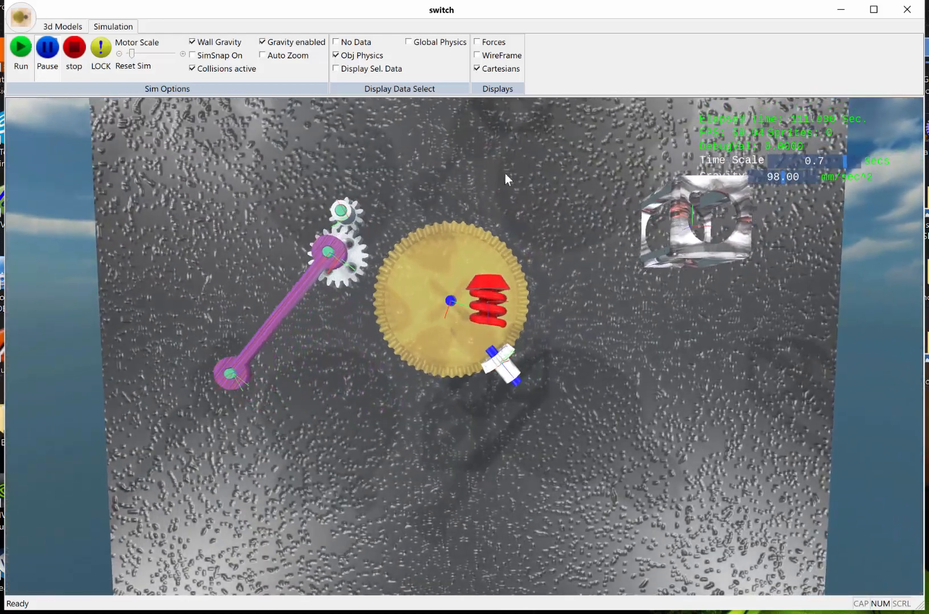
# - Hide the part axes and watch the running gear and link mechanism on the whole worktable
pyautogui.click(478, 69)
pyautogui.moveTo(477, 171); pyautogui.dragTo(449, 190, button='middle')
pyautogui.scroll(-4, 467, 204)
pyautogui.moveTo(514, 404); pyautogui.dragTo(534, 399, button='middle')
pyautogui.scroll(2, 531, 402)
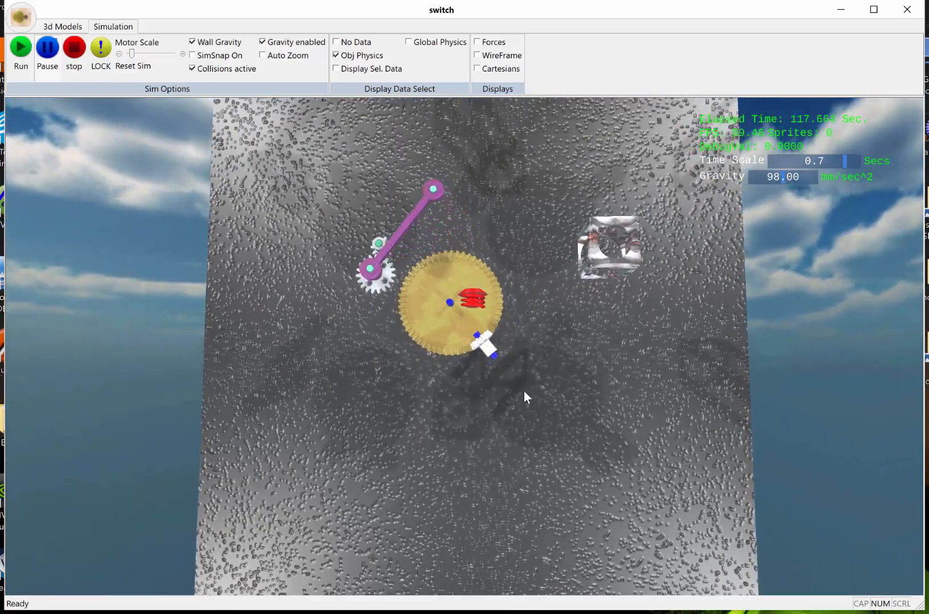
pyautogui.scroll(2, 523, 389)
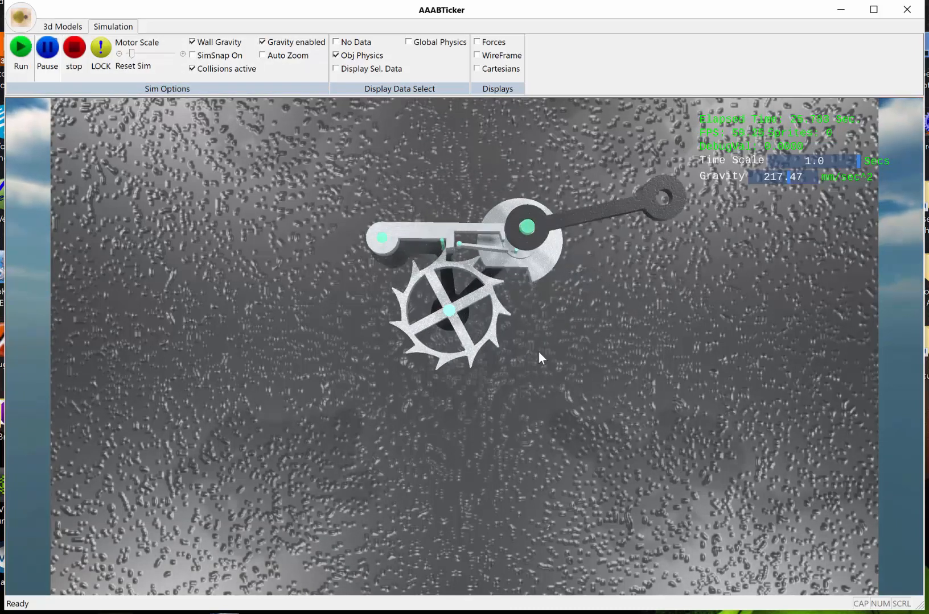
# - Examine the AAABTicker escapement's toothed wheel, locking lever, trigger pins and swinging arm, both up close and from afar
pyautogui.scroll(2, 538, 352)
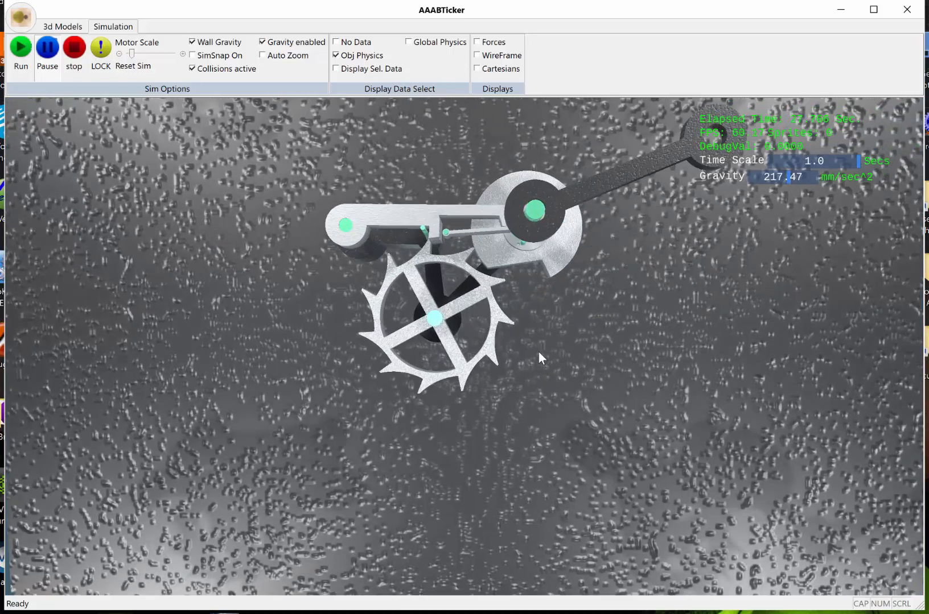
pyautogui.moveTo(538, 352); pyautogui.dragTo(552, 361, button='middle')
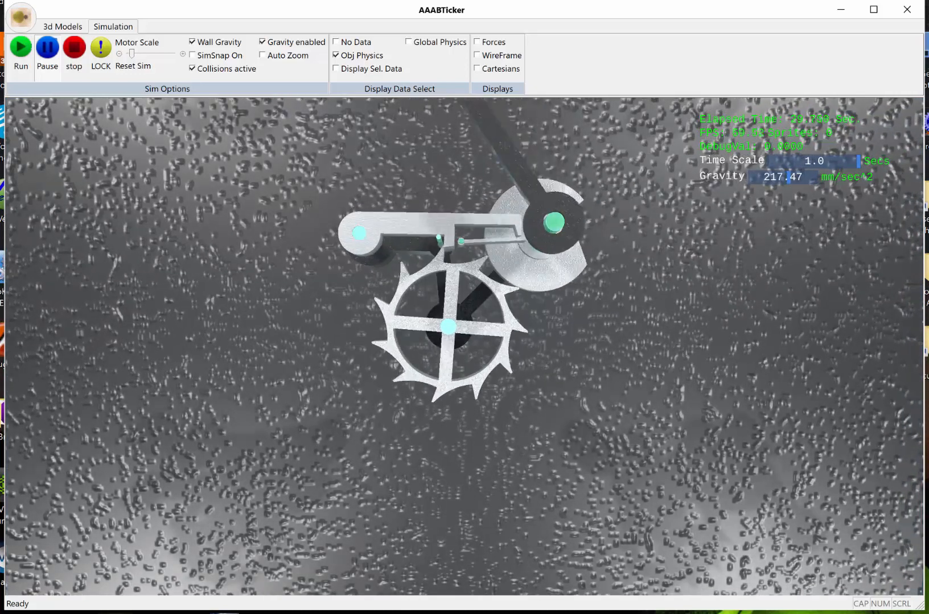
pyautogui.scroll(3, 539, 353)
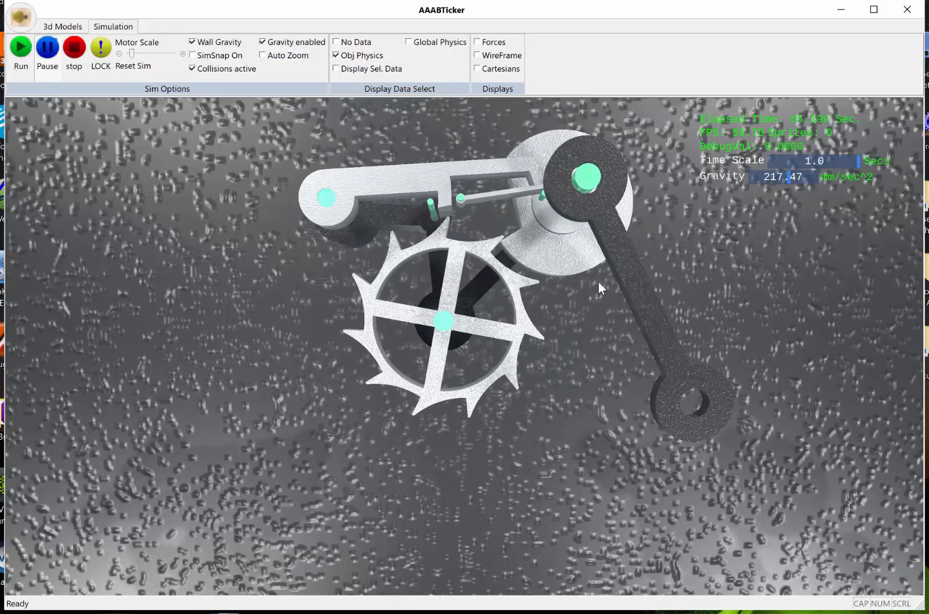
pyautogui.moveTo(593, 286); pyautogui.dragTo(588, 284, button='middle')
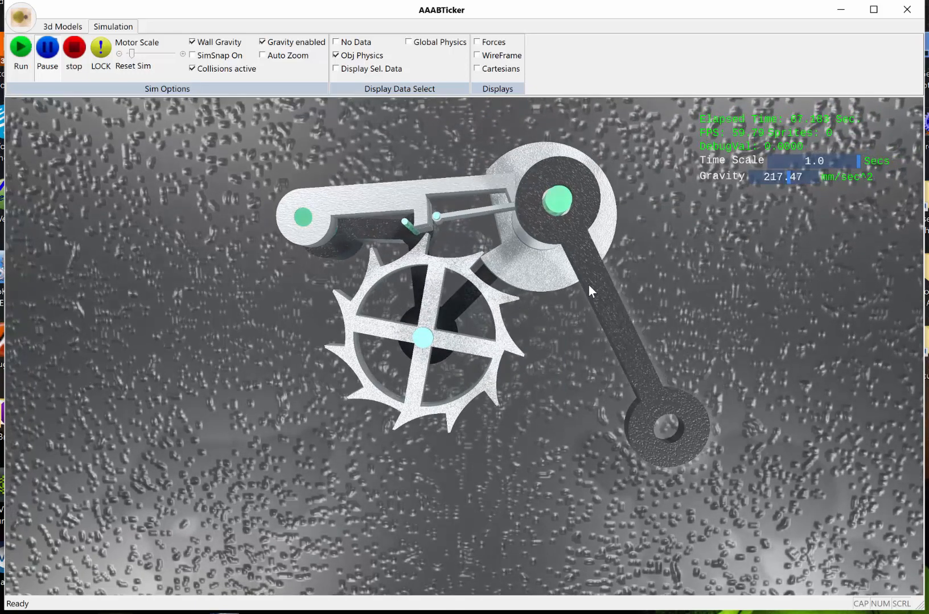
pyautogui.scroll(5, 569, 274)
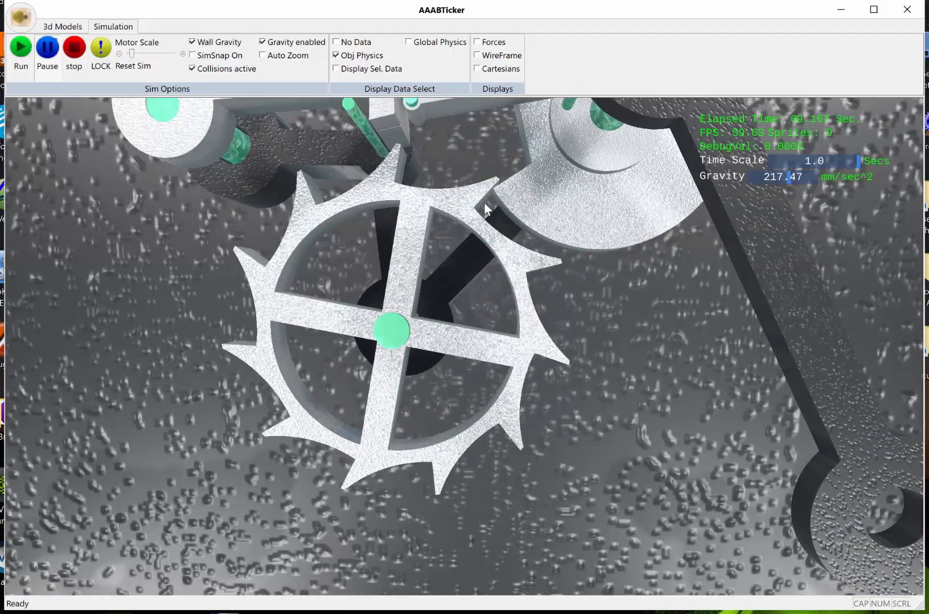
pyautogui.moveTo(484, 202); pyautogui.dragTo(515, 285, button='middle')
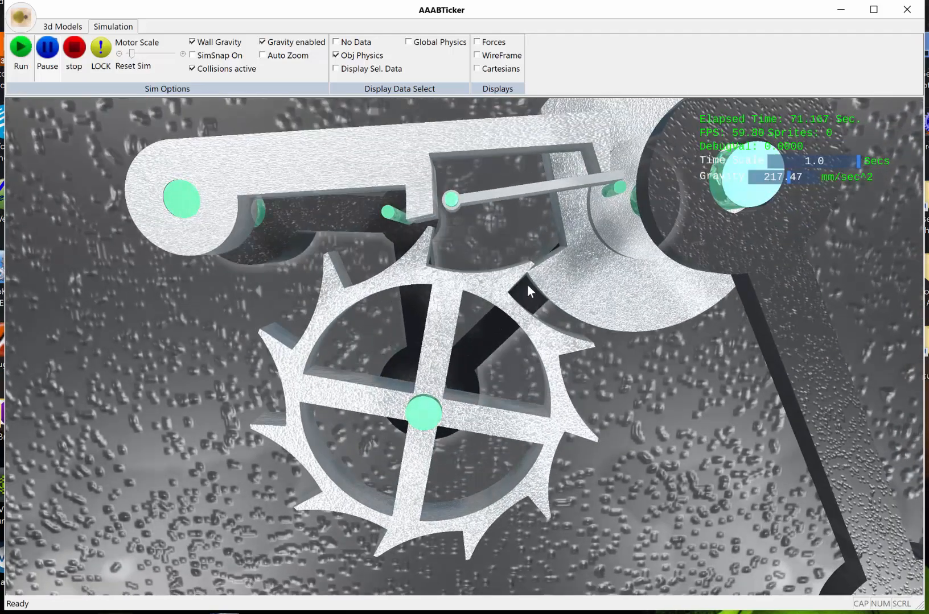
pyautogui.moveTo(526, 271)
pyautogui.mouseDown(button='middle')
pyautogui.moveTo(470, 275)
pyautogui.moveTo(515, 269)
pyautogui.mouseUp(button='middle')
pyautogui.scroll(-2, 515, 269)
pyautogui.scroll(-4, 515, 270)
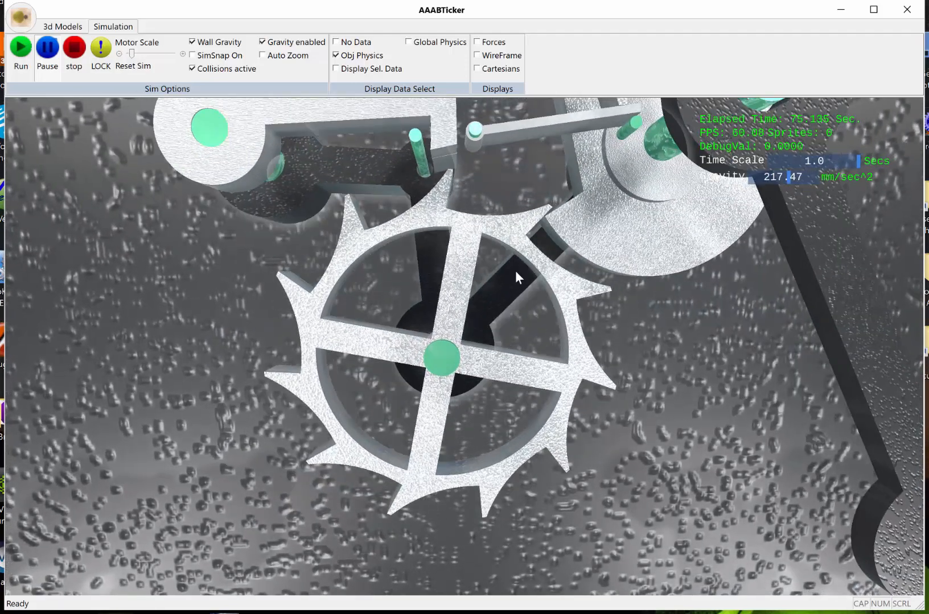
pyautogui.moveTo(509, 273); pyautogui.dragTo(557, 367, button='middle')
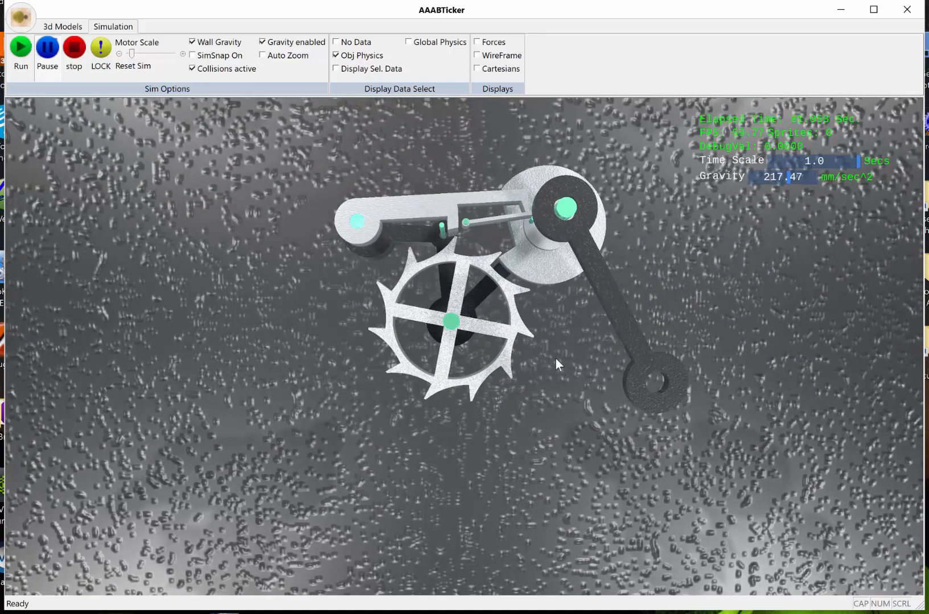
# - Restart the escapement's simulation from its initial position, let it run for several seconds and stop it again
pyautogui.scroll(1, 555, 360)
pyautogui.click(76, 58)
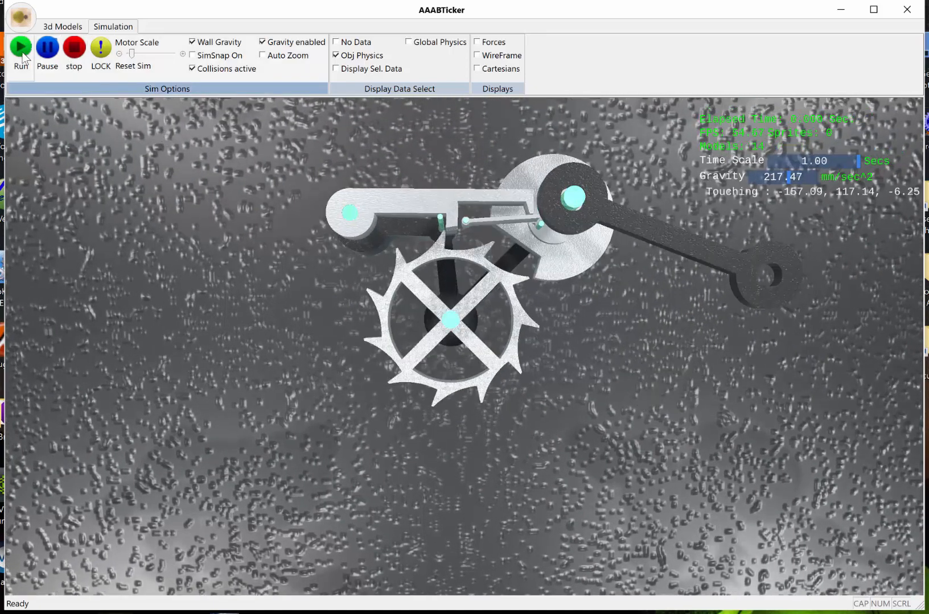
pyautogui.click(22, 56)
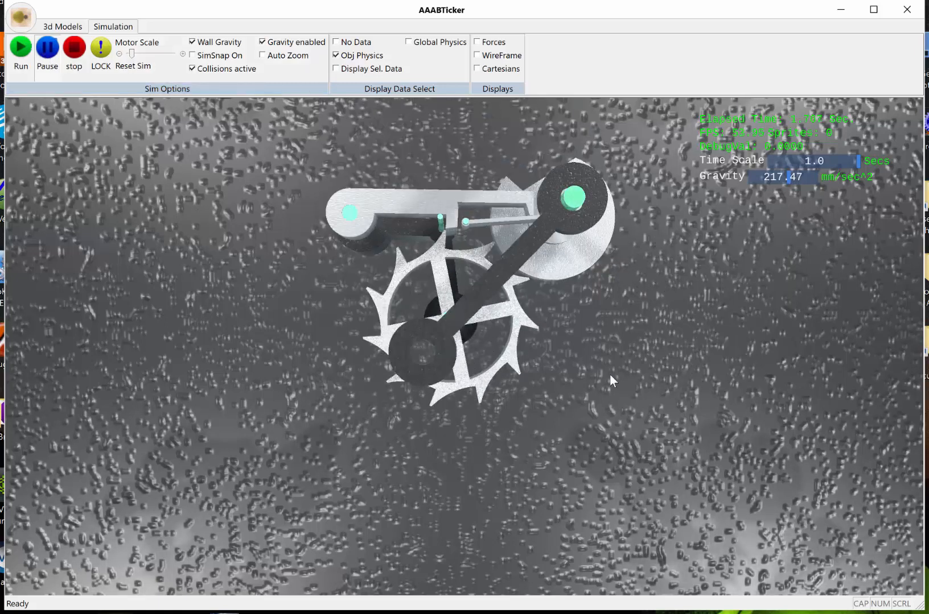
pyautogui.scroll(-2, 597, 373)
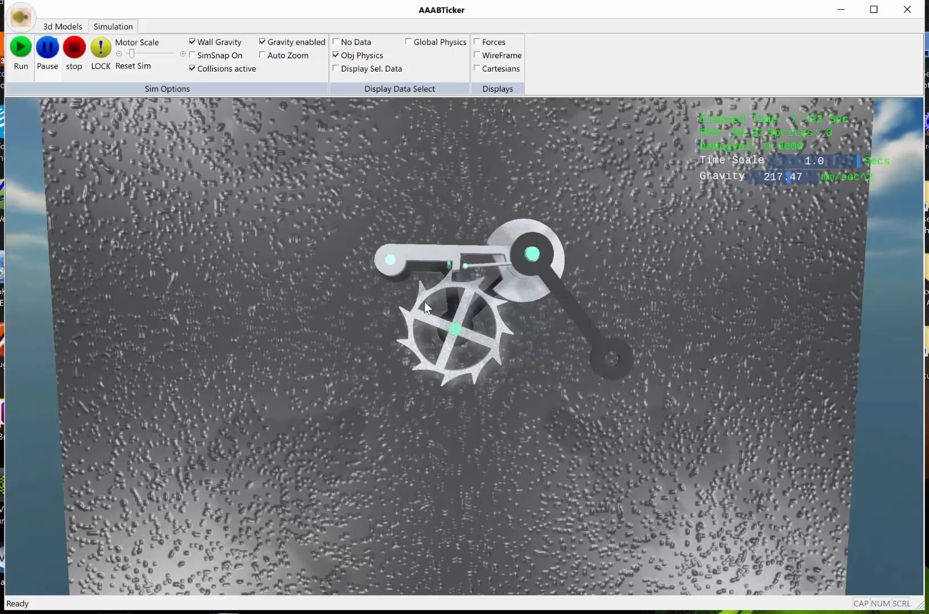
pyautogui.click(72, 49)
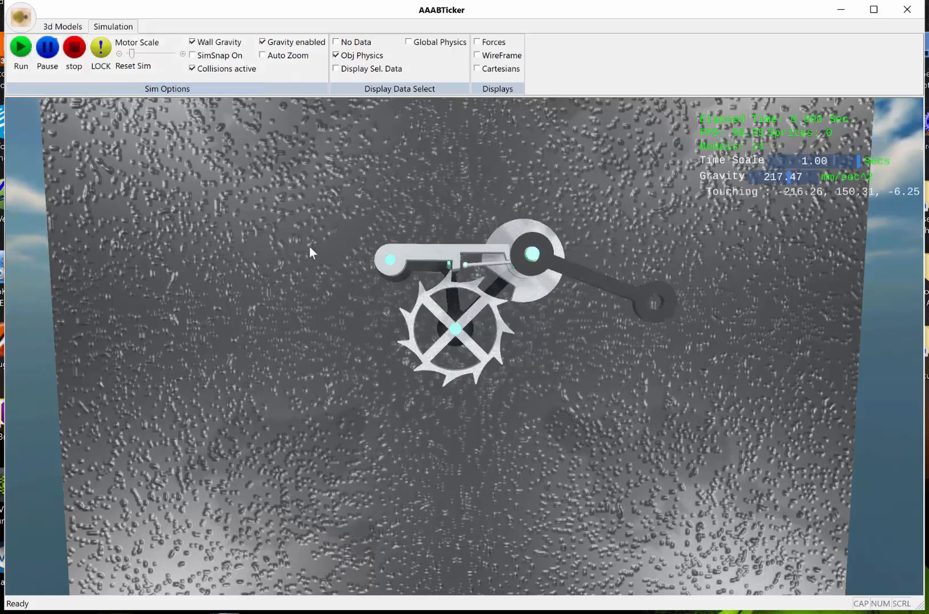
pyautogui.moveTo(546, 424); pyautogui.dragTo(554, 394, button='middle')
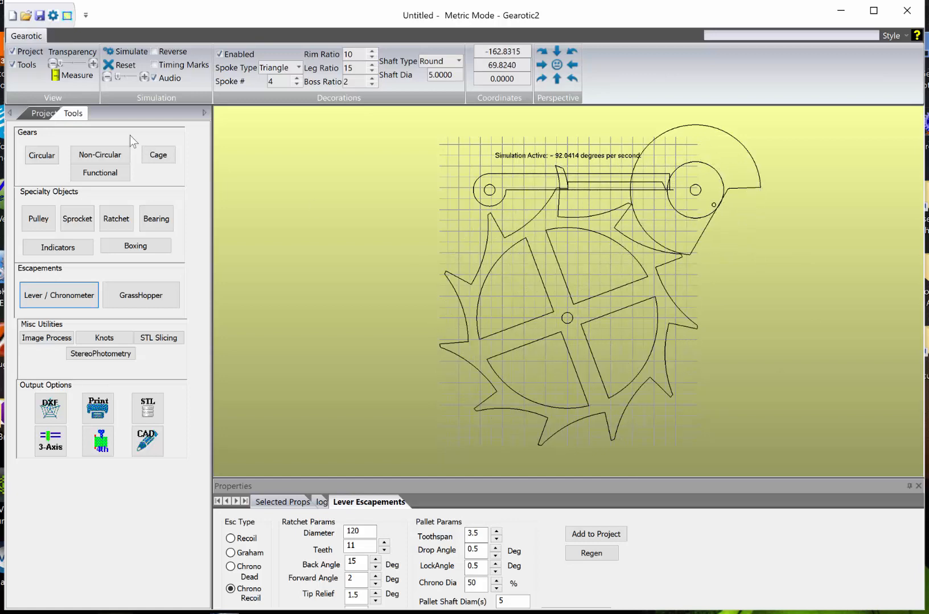
# - Stop the simulation of the Chrono Recoil escapement in Gearotic2 and add the escapement to the project
pyautogui.click(124, 51)
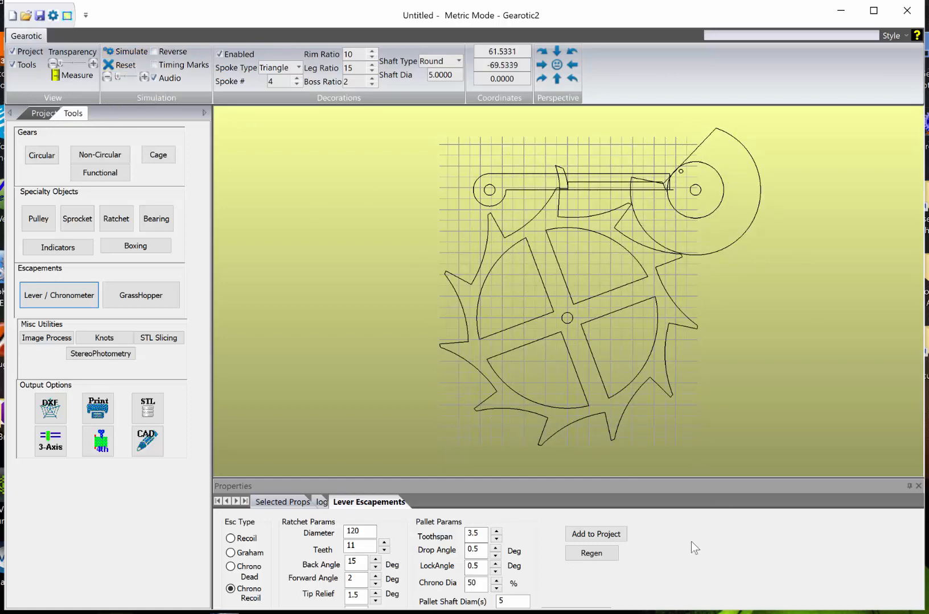
pyautogui.click(600, 533)
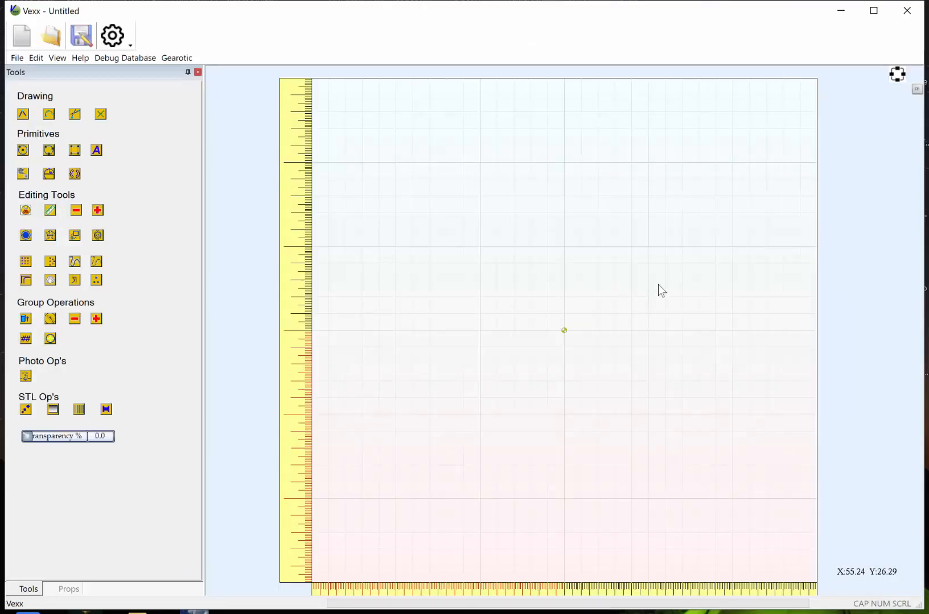
# - Switch to Vexx and import the Ratchet and Chrono Impulse outlines from Gearotic
pyautogui.click(176, 58)
pyautogui.click(195, 72)
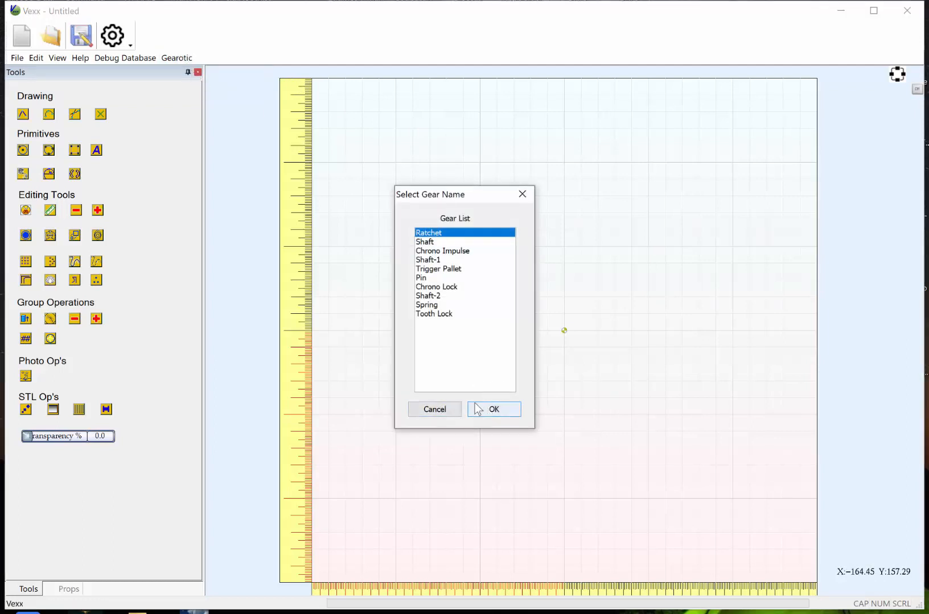
pyautogui.click(497, 411)
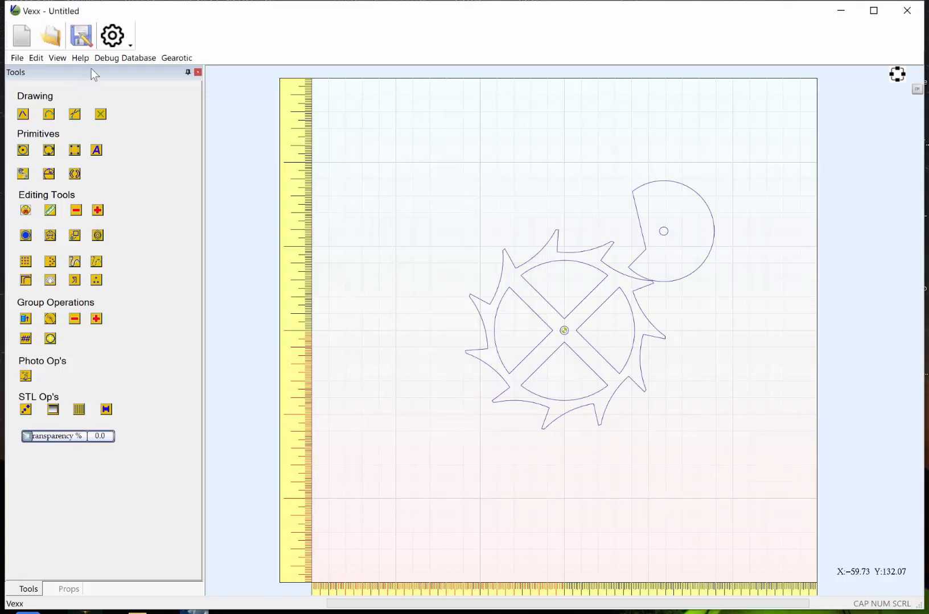
# - Import the Trigger Pallet outline from Gearotic into the drawing
pyautogui.click(168, 58)
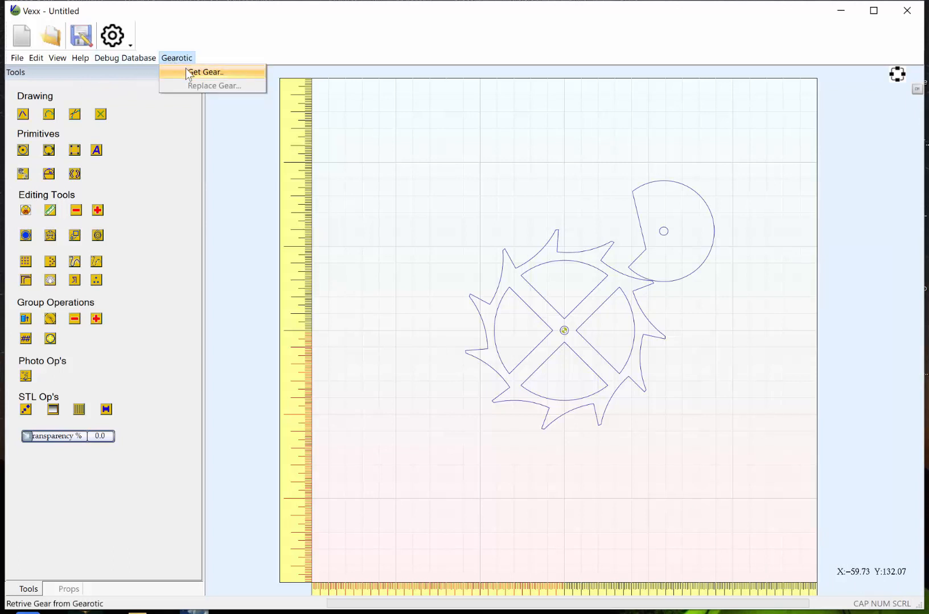
pyautogui.click(188, 69)
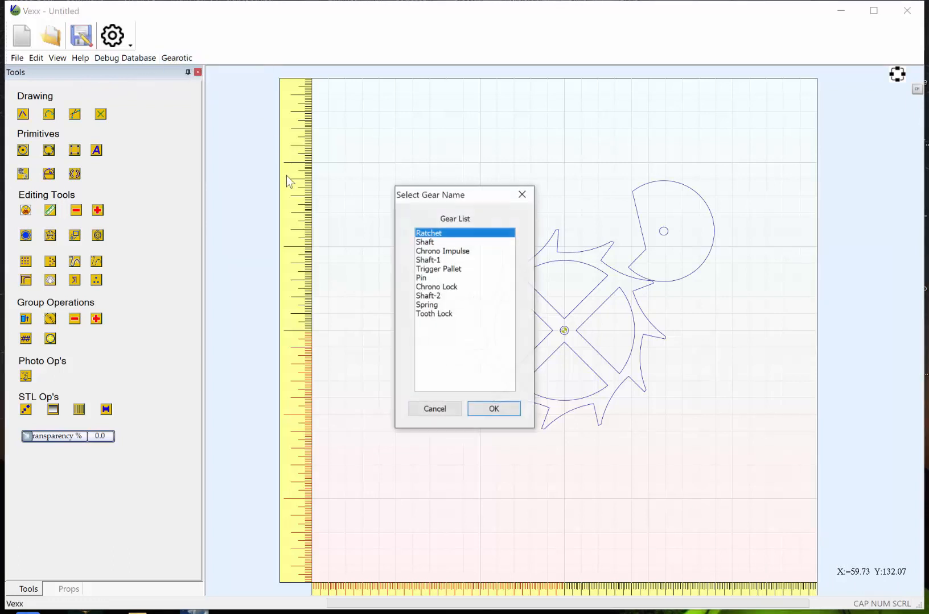
pyautogui.click(441, 271)
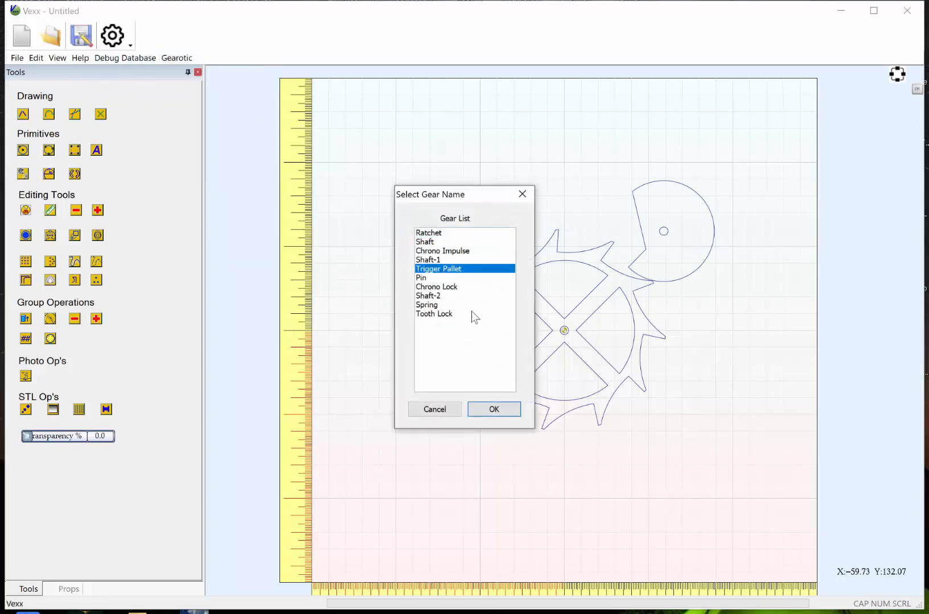
pyautogui.click(501, 410)
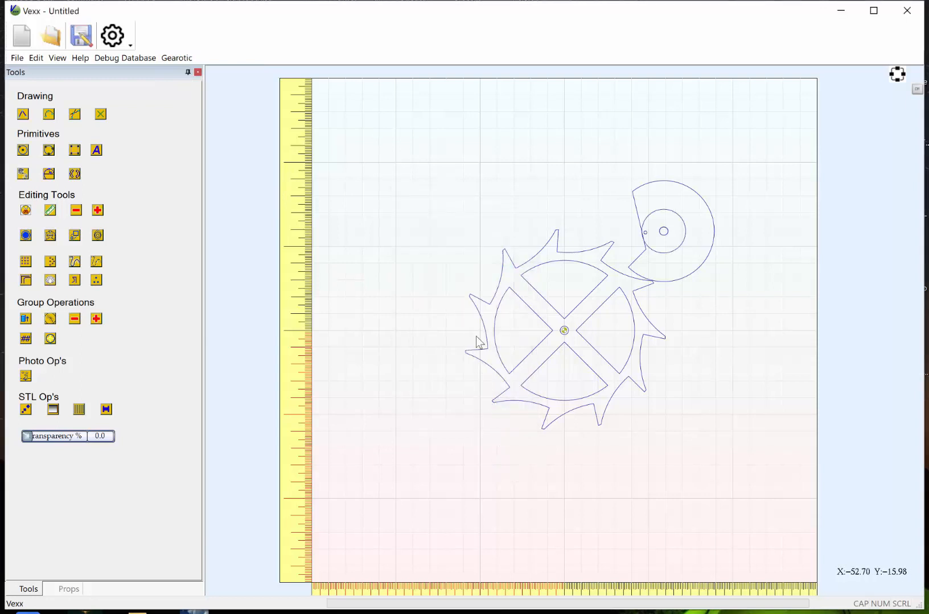
# - Import the Chrono Lock outline from Gearotic into the drawing
pyautogui.click(186, 59)
pyautogui.click(193, 73)
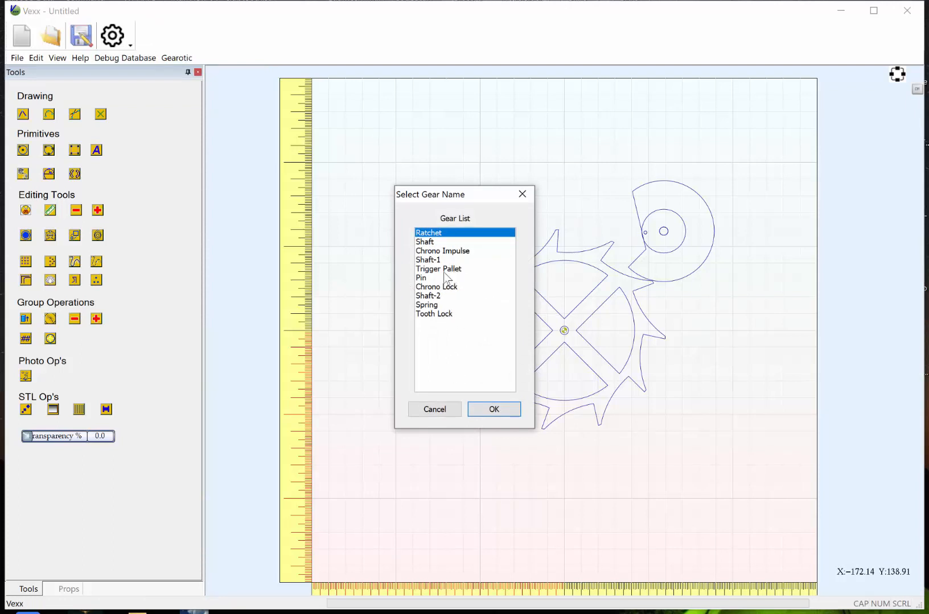
pyautogui.click(446, 287)
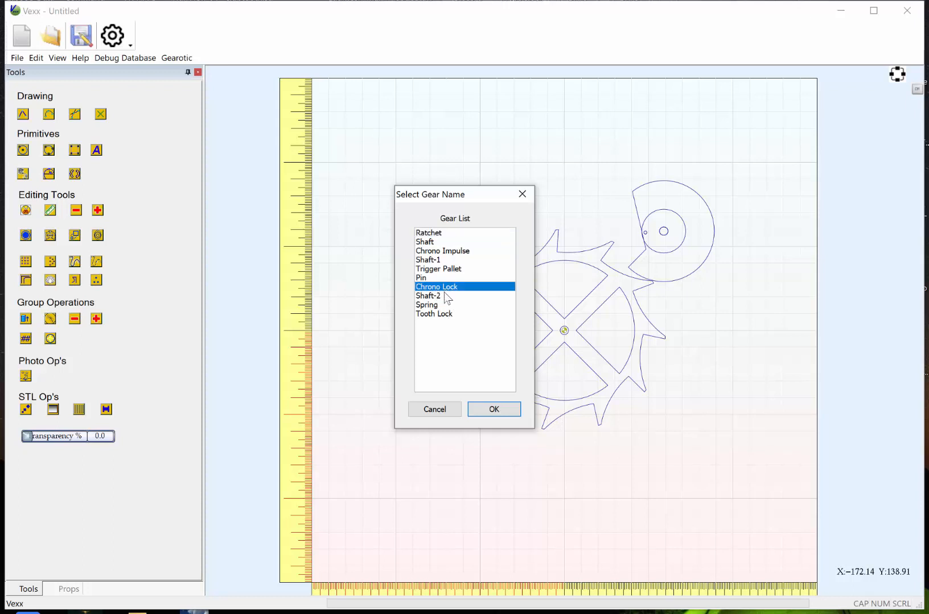
pyautogui.click(483, 409)
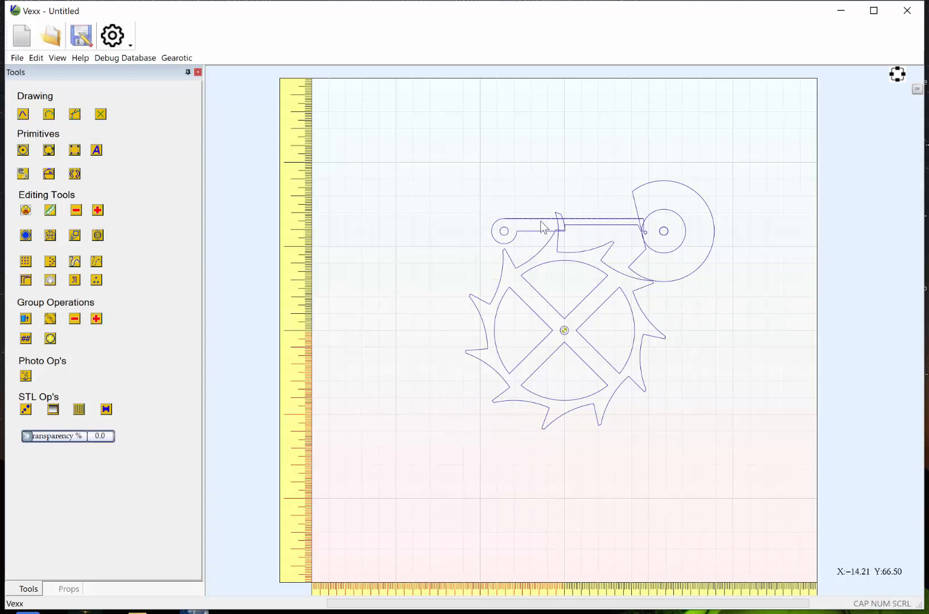
# - Select the ratchet's toothed outline together with its inner cutouts and centre hole, and group them
pyautogui.click(535, 255)
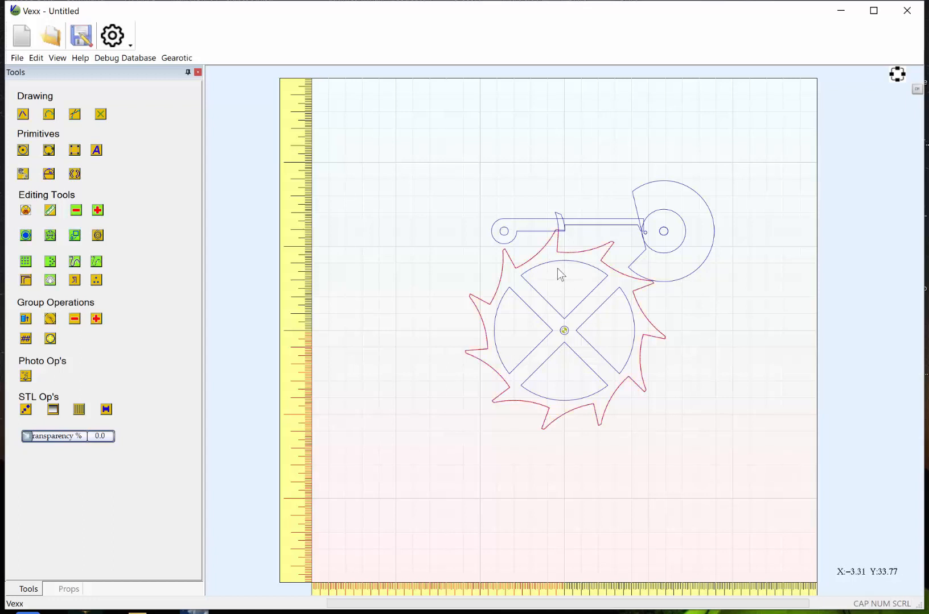
pyautogui.moveTo(410, 250); pyautogui.dragTo(671, 457)
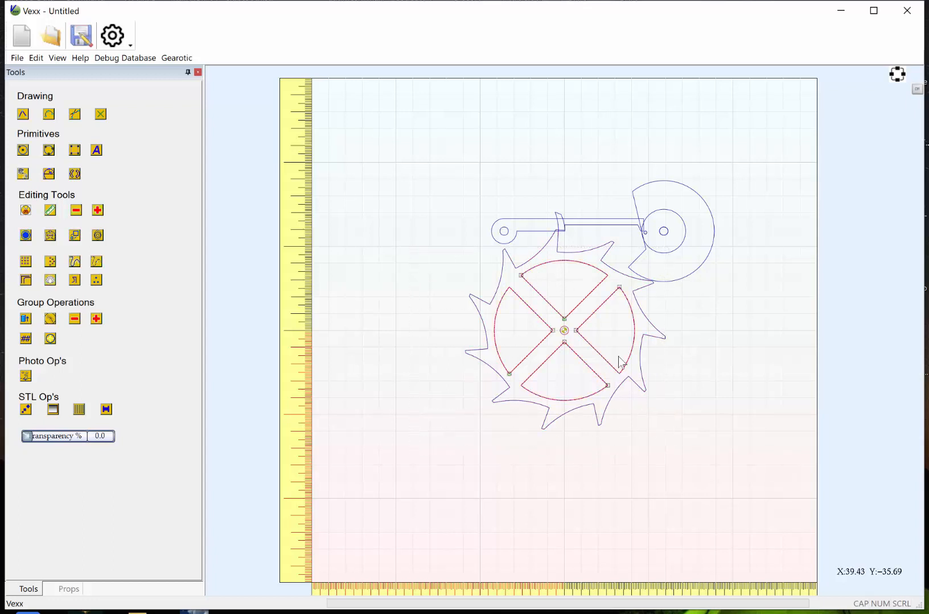
pyautogui.keyDown('shift'); pyautogui.click(581, 251); pyautogui.keyUp('shift')
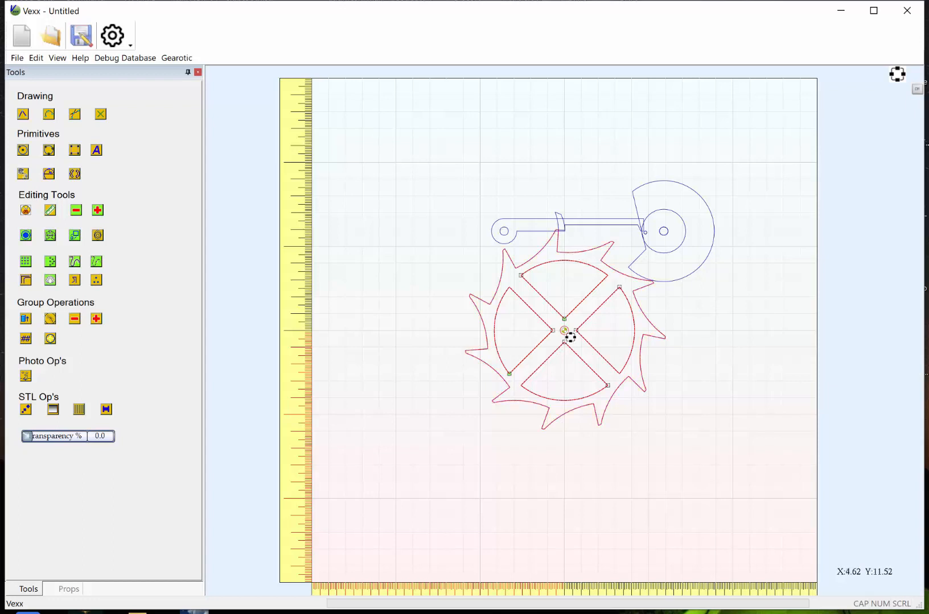
pyautogui.click(41, 58)
pyautogui.click(73, 183)
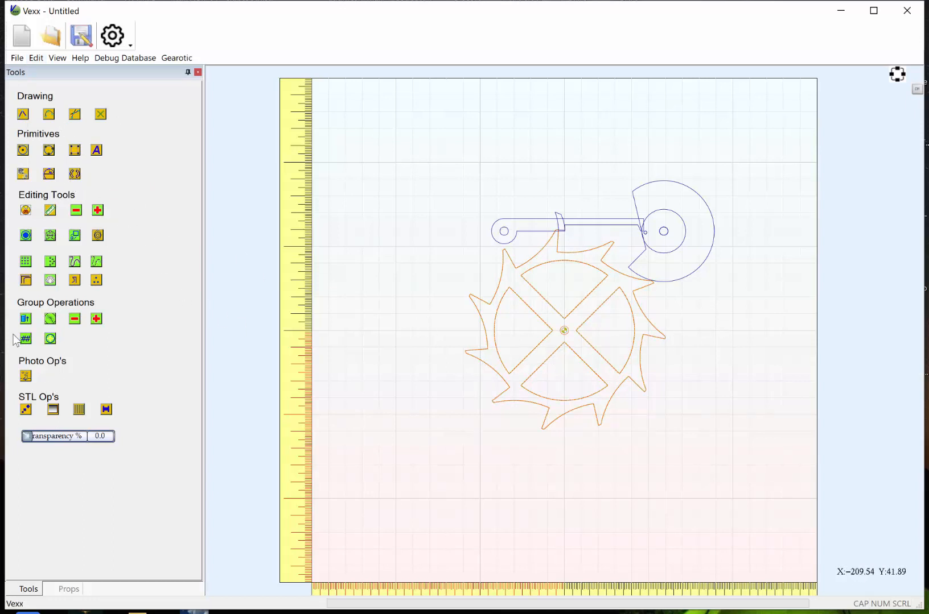
# - Extrude the grouped ratchet into a solid 5 mm thick
pyautogui.click(25, 320)
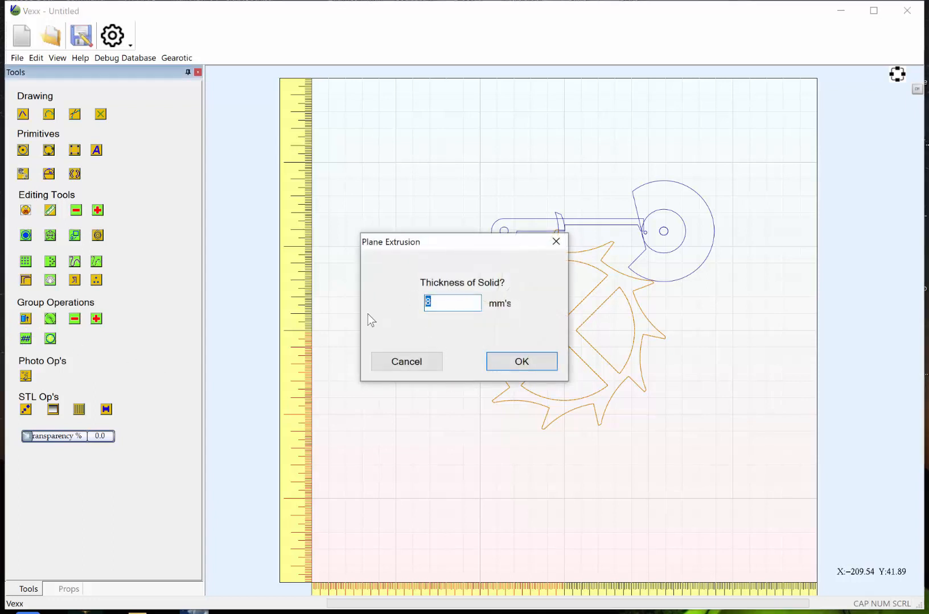
pyautogui.write('5')
pyautogui.click(533, 364)
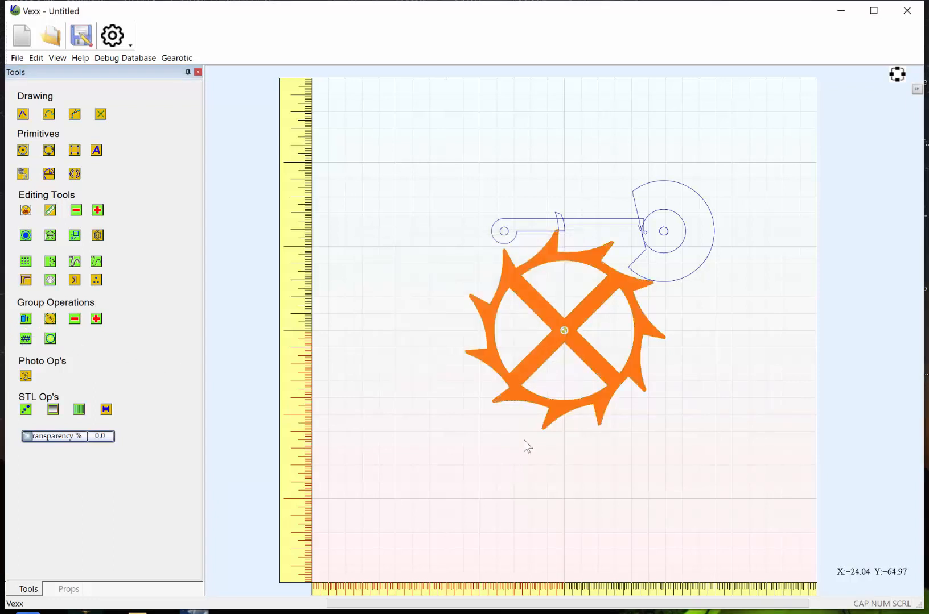
pyautogui.moveTo(524, 440)
pyautogui.mouseDown(button='middle')
pyautogui.moveTo(521, 405)
pyautogui.moveTo(513, 438)
pyautogui.mouseUp(button='middle')
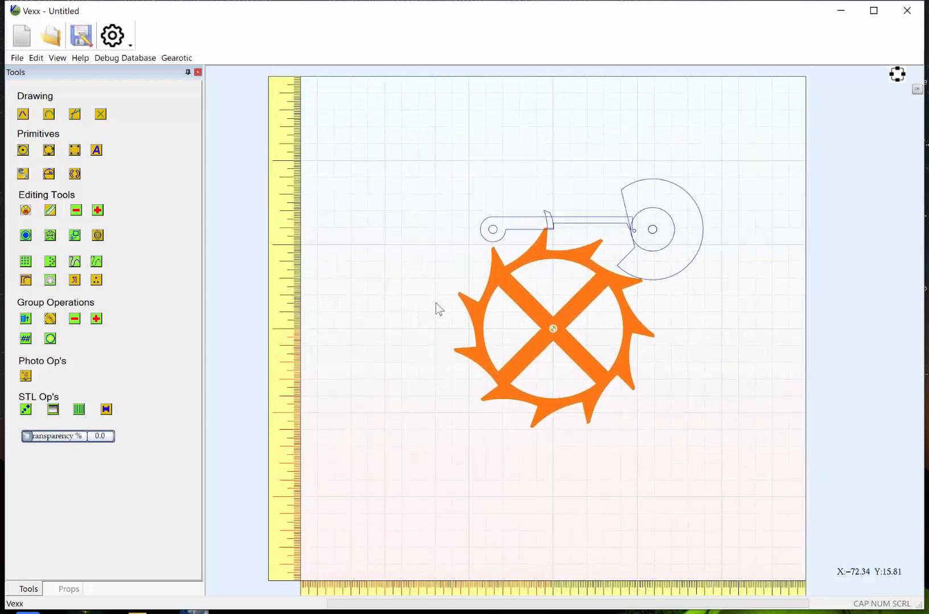
pyautogui.click(499, 283)
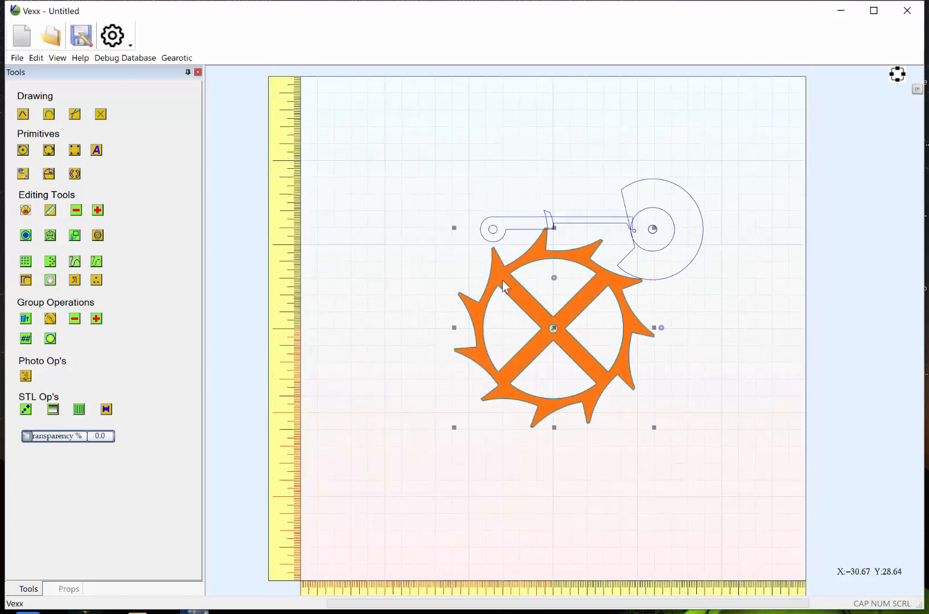
pyautogui.click(15, 57)
pyautogui.moveTo(50, 142)
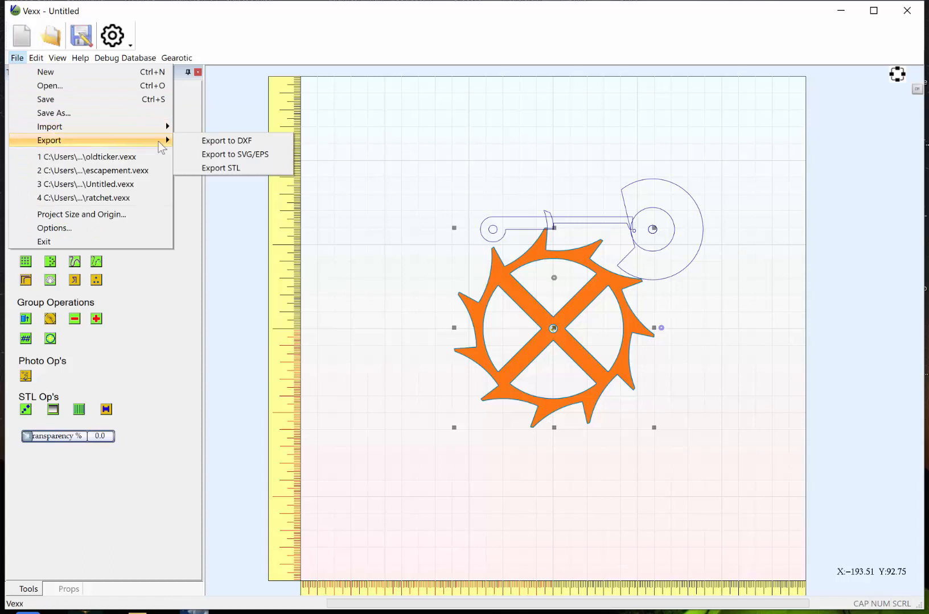
pyautogui.click(222, 168)
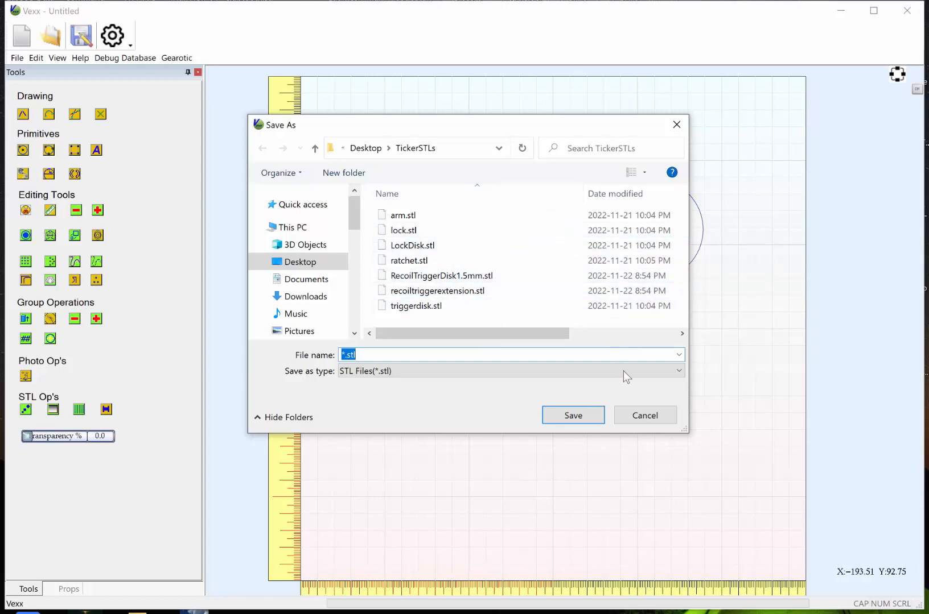
pyautogui.click(640, 421)
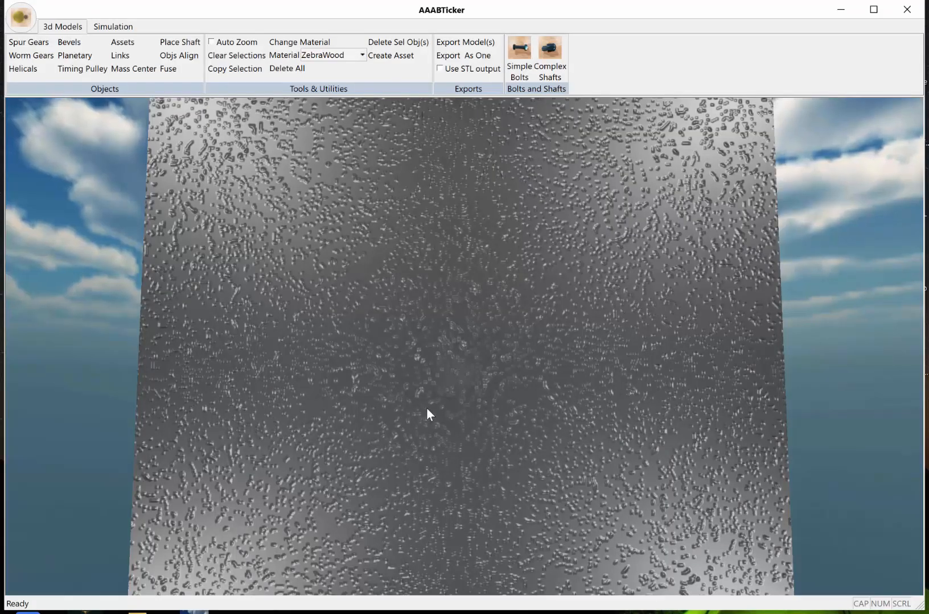
# - Switch to AAABTicker and load the recoilarm.tass asset from the Assets folder
pyautogui.moveTo(448, 380); pyautogui.dragTo(469, 363, button='middle')
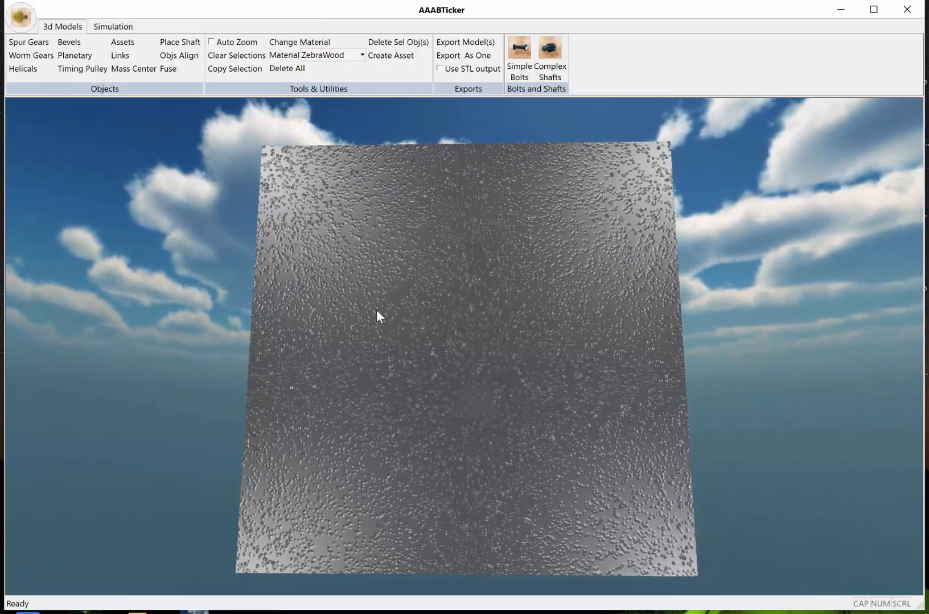
pyautogui.click(123, 43)
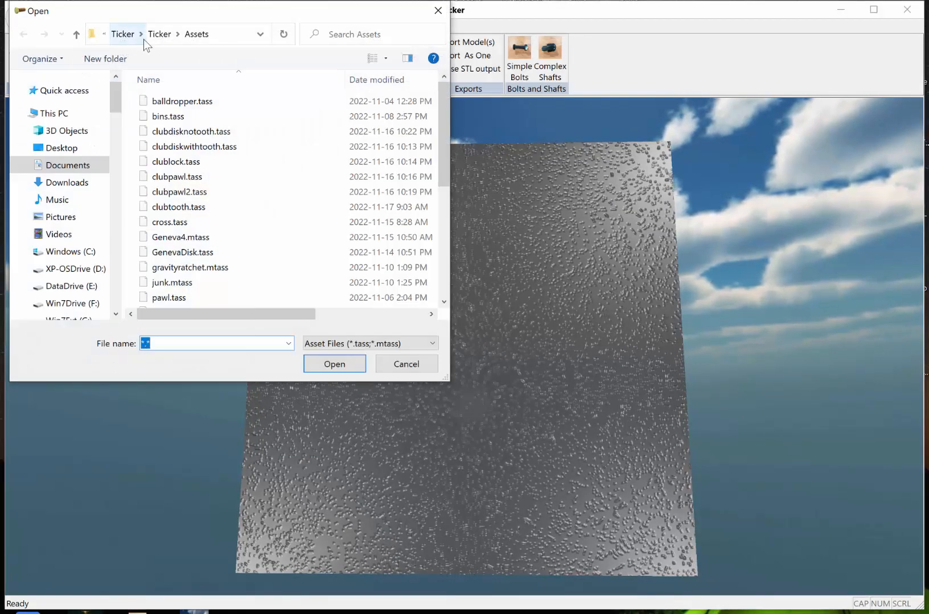
pyautogui.moveTo(241, 17); pyautogui.dragTo(386, 41)
pyautogui.scroll(-5, 375, 223)
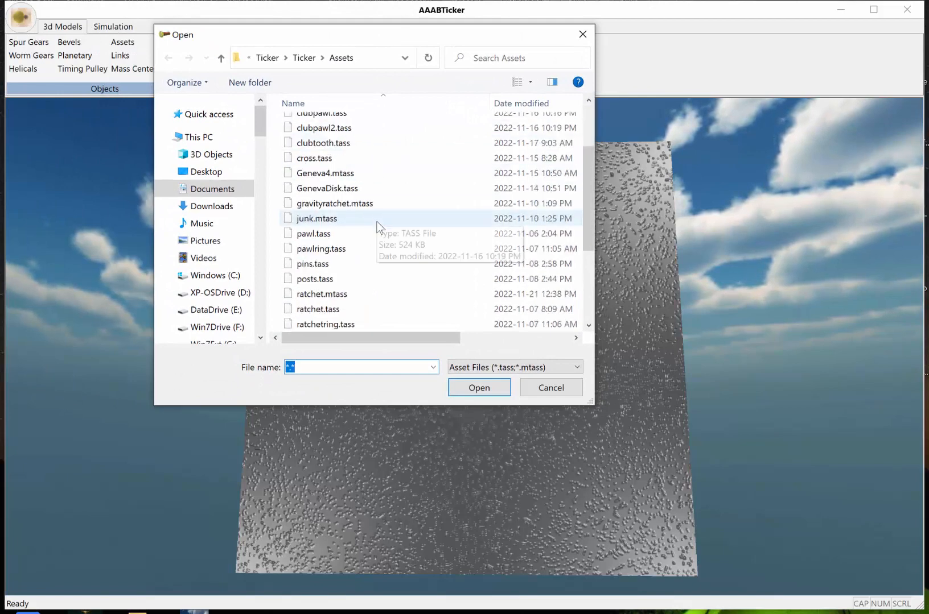
pyautogui.scroll(5, 375, 224)
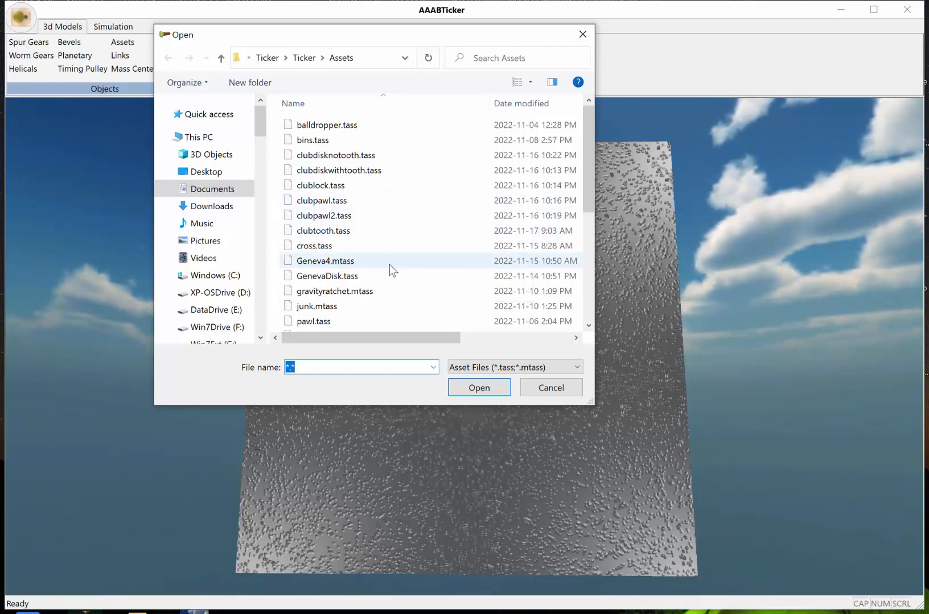
pyautogui.scroll(-5, 389, 265)
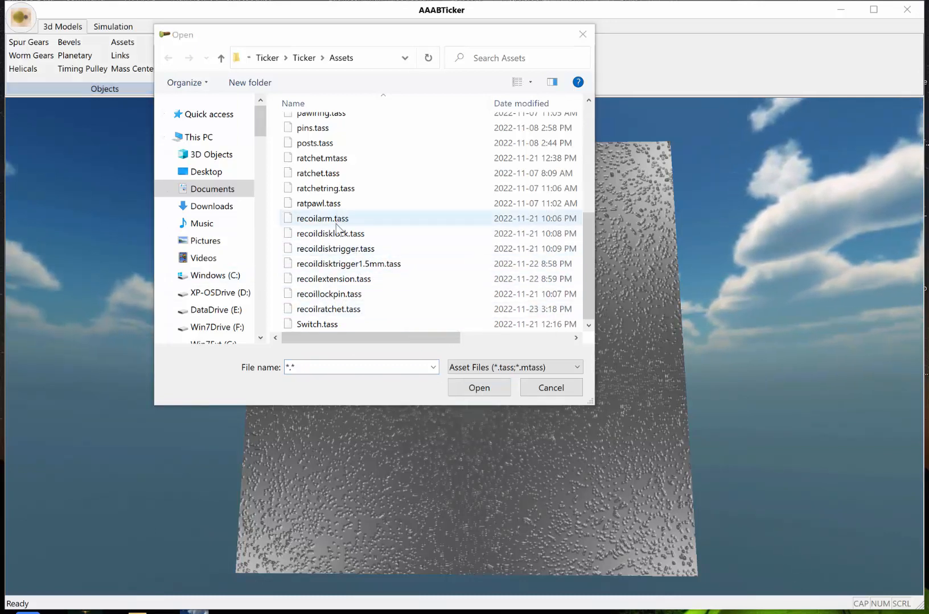
pyautogui.click(338, 217)
pyautogui.click(472, 387)
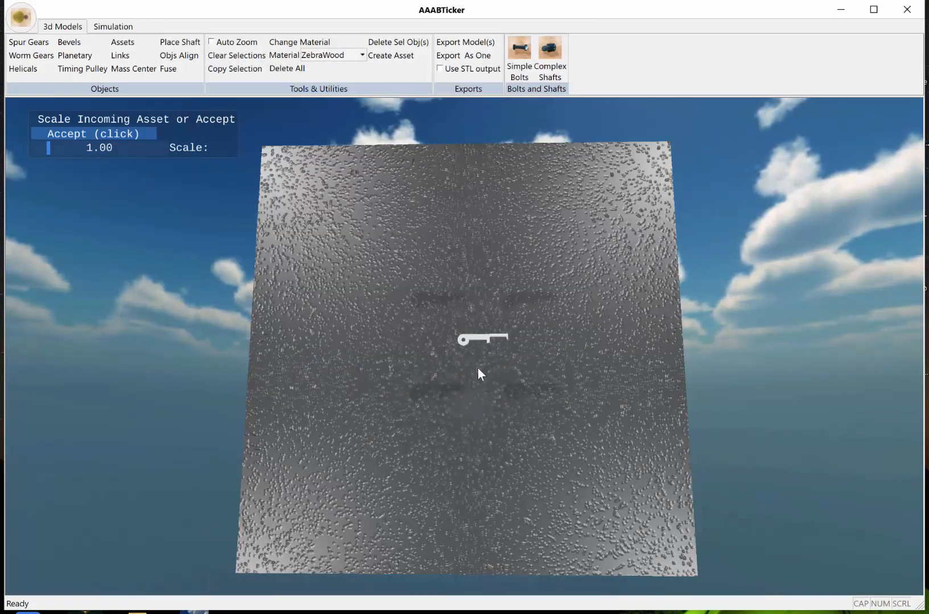
# - Inspect the incoming recoil arm up close and accept it at a scale of 1.00
pyautogui.scroll(5, 477, 368)
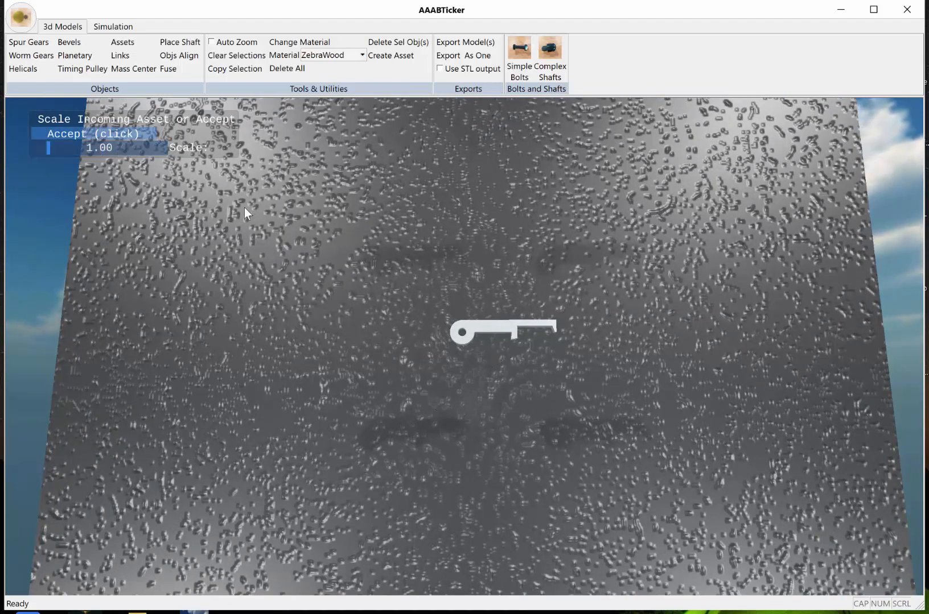
pyautogui.scroll(-2, 526, 312)
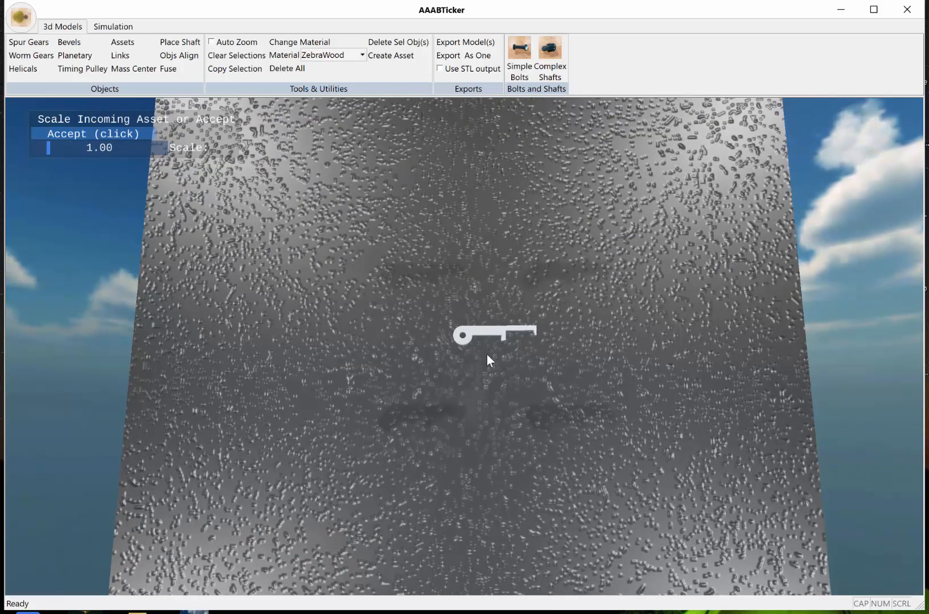
pyautogui.scroll(1, 511, 370)
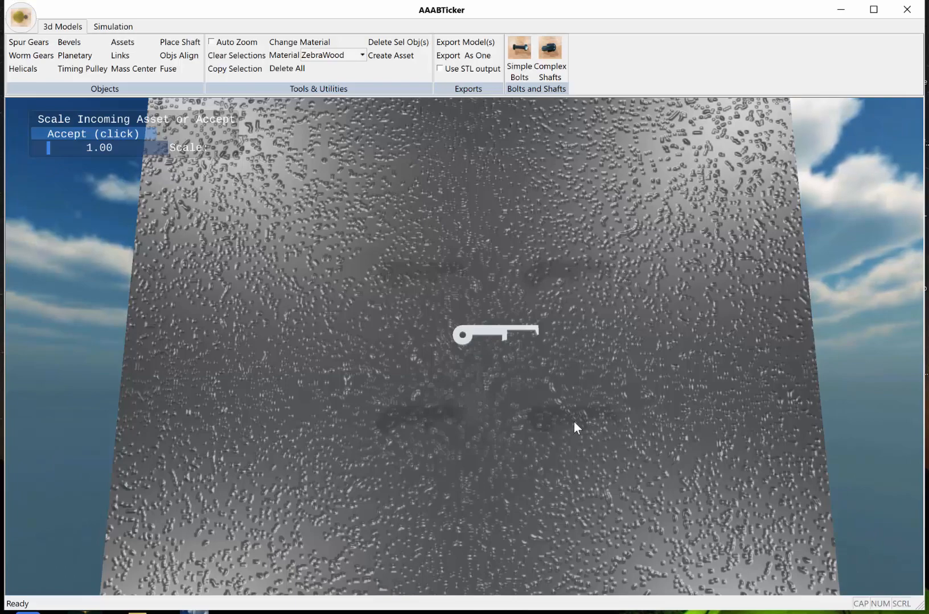
pyautogui.scroll(6, 574, 421)
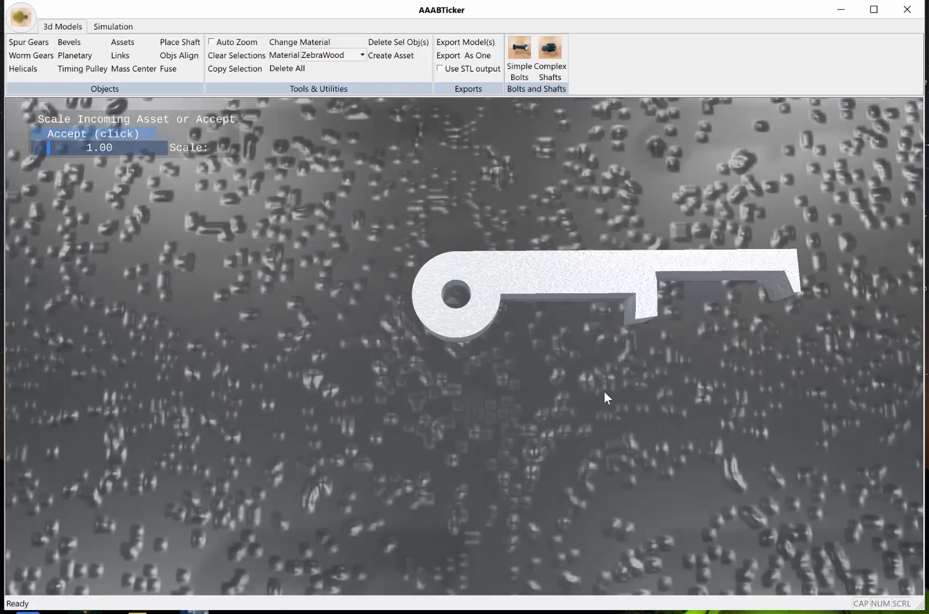
pyautogui.moveTo(604, 391)
pyautogui.mouseDown(button='middle')
pyautogui.moveTo(601, 302)
pyautogui.moveTo(540, 364)
pyautogui.moveTo(466, 410)
pyautogui.moveTo(523, 393)
pyautogui.moveTo(592, 352)
pyautogui.moveTo(597, 319)
pyautogui.moveTo(597, 385)
pyautogui.mouseUp(button='middle')
pyautogui.scroll(-5, 576, 376)
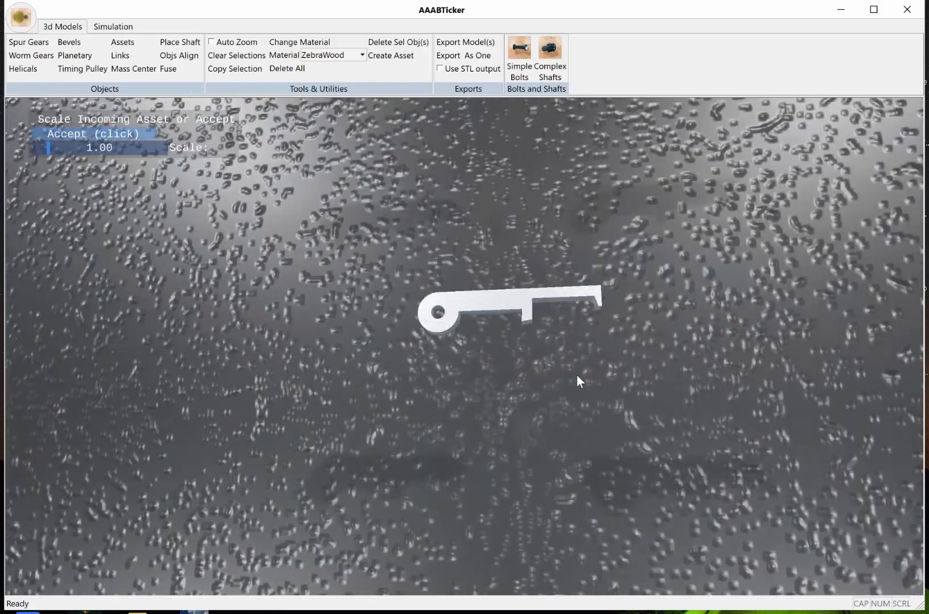
pyautogui.scroll(-5, 576, 374)
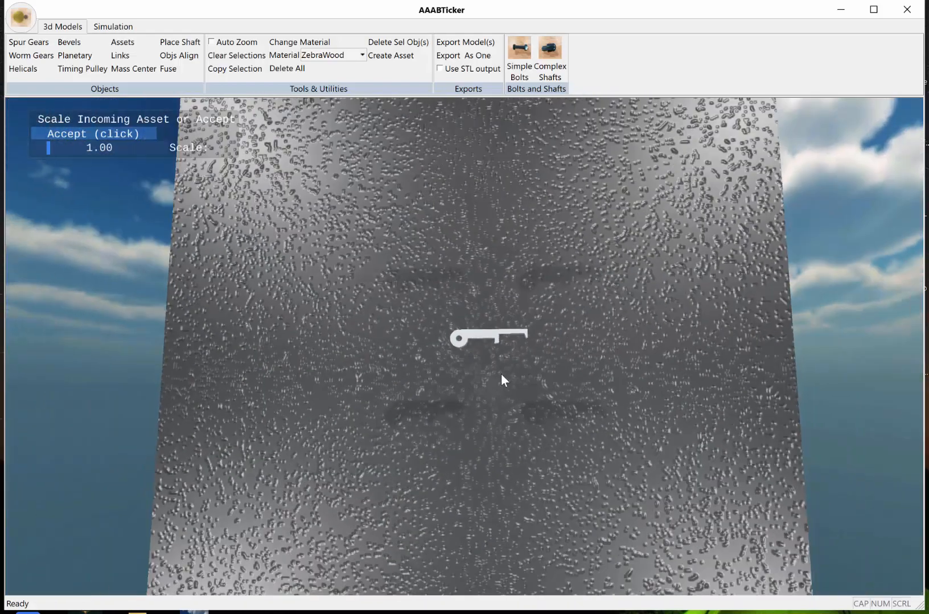
pyautogui.moveTo(501, 374); pyautogui.dragTo(499, 361, button='middle')
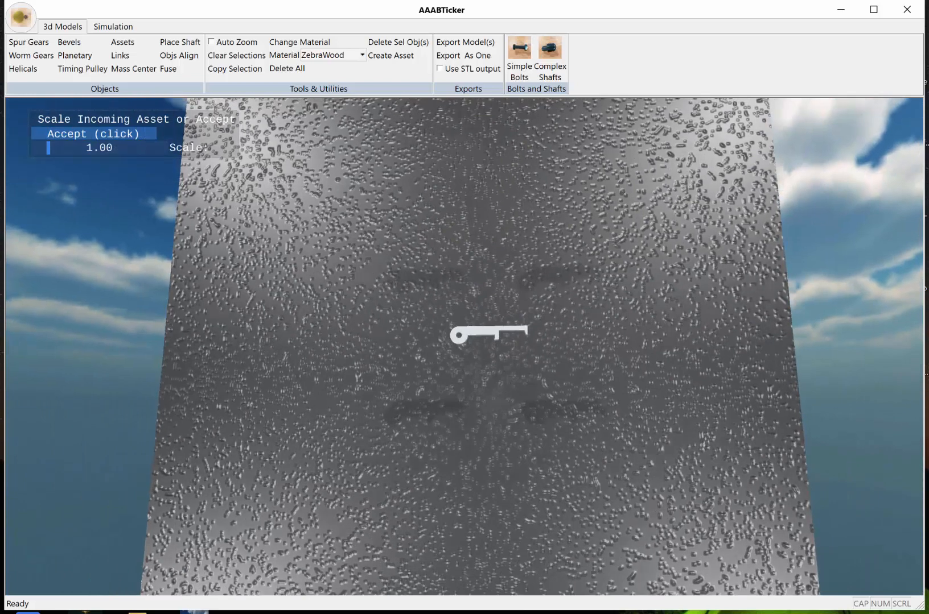
pyautogui.click(112, 133)
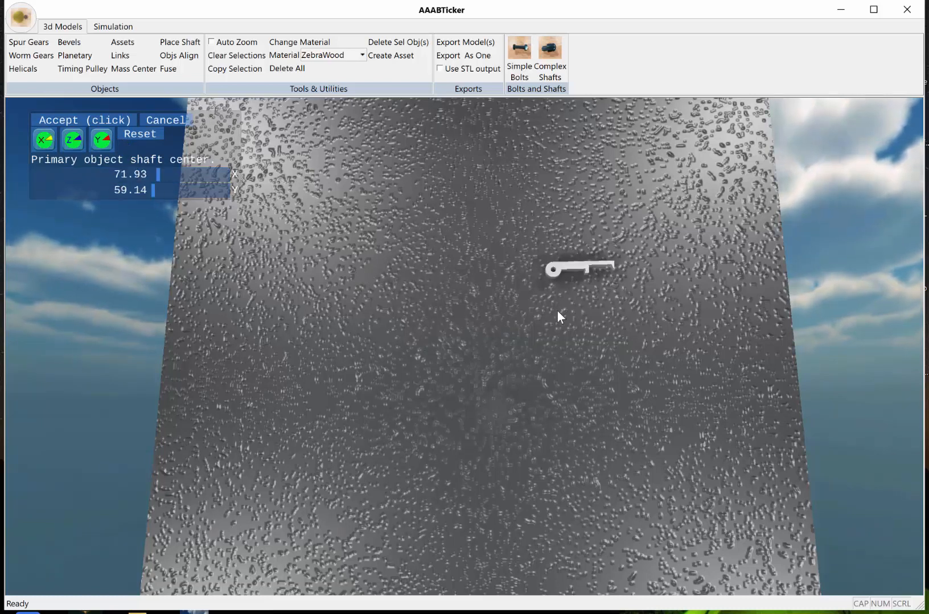
# - Set the recoil arm's shaft center to X 0 and Y 0
pyautogui.moveTo(147, 174); pyautogui.dragTo(131, 195)
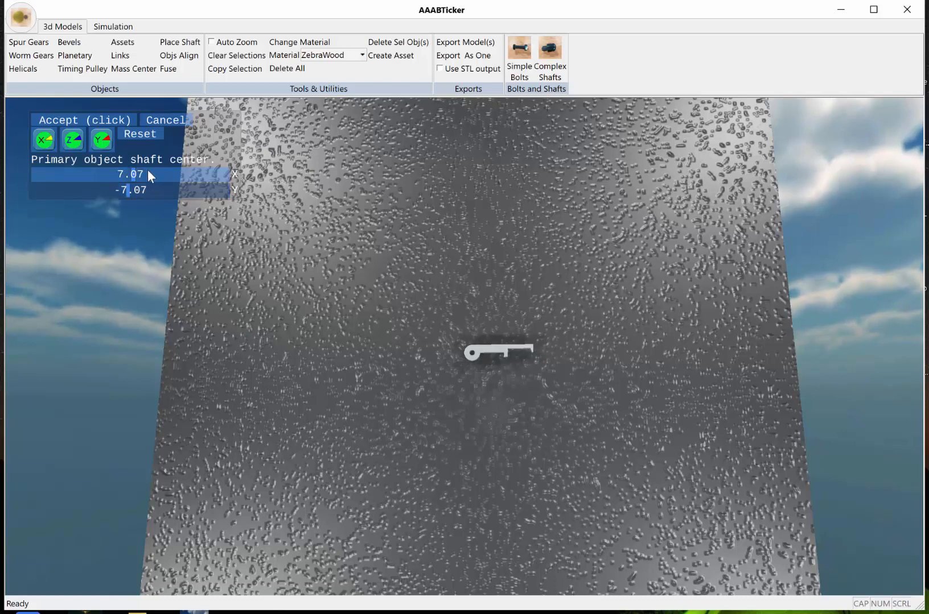
pyautogui.doubleClick(145, 172)
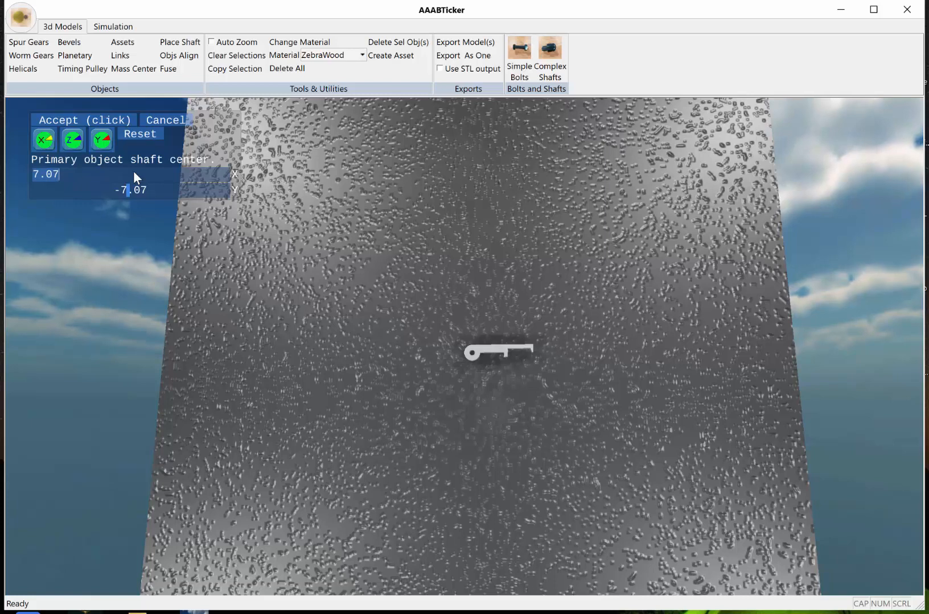
pyautogui.write('0')
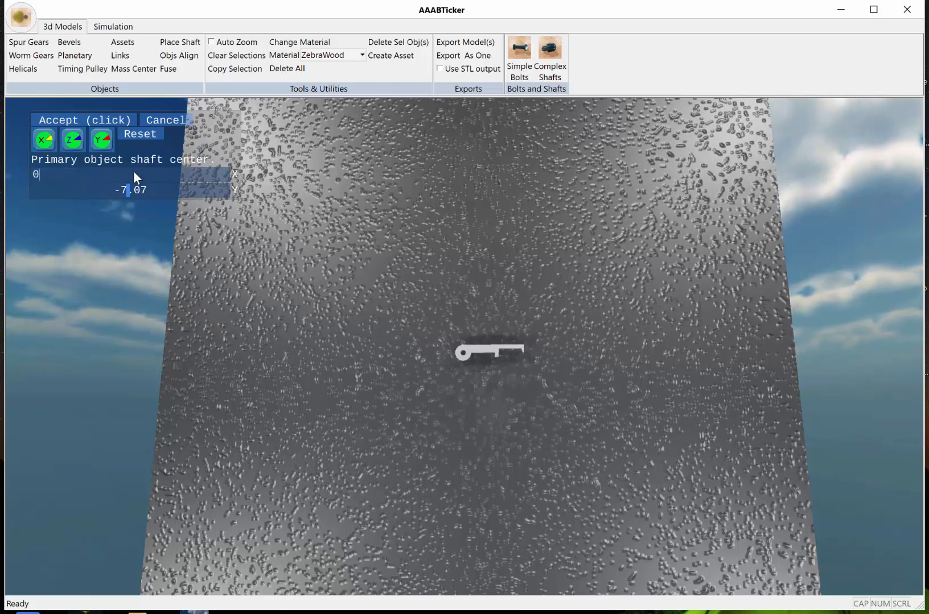
pyautogui.press('Return')
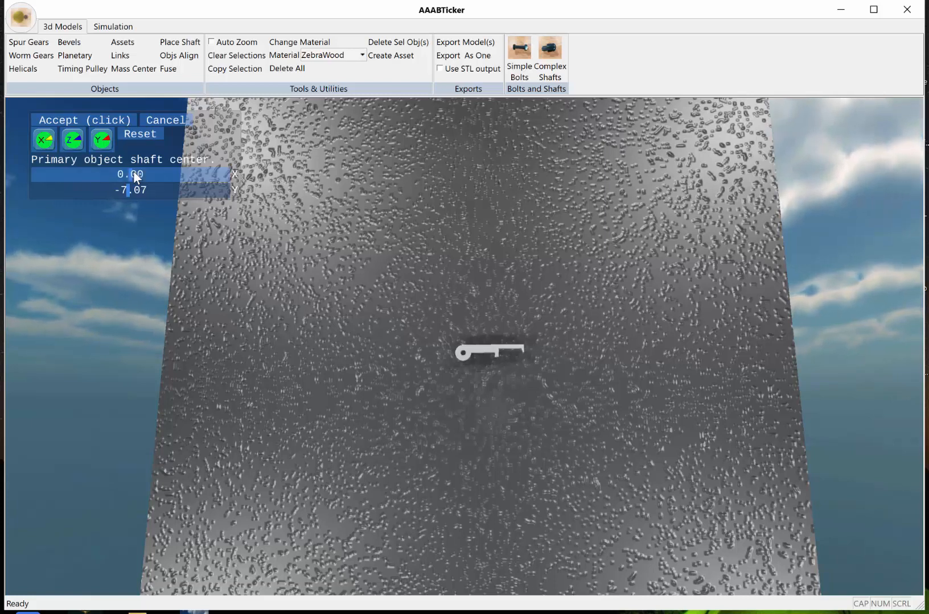
pyautogui.doubleClick(165, 192)
pyautogui.write('0')
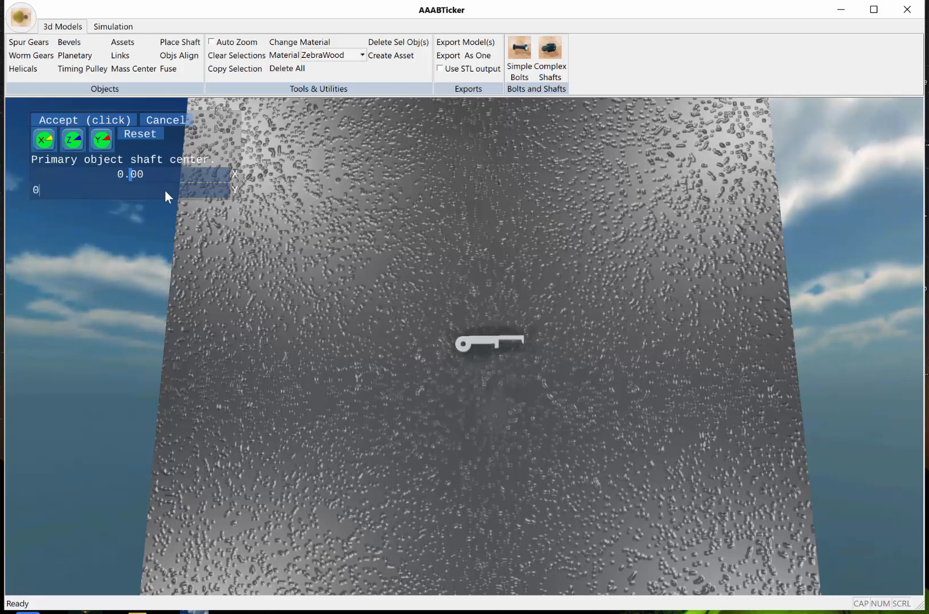
pyautogui.press('Return')
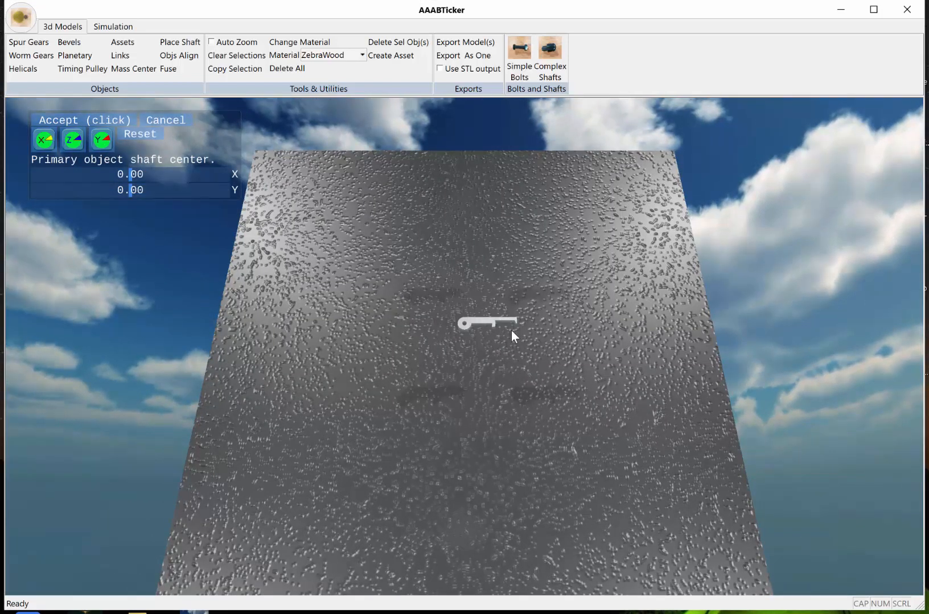
pyautogui.scroll(5, 480, 338)
pyautogui.scroll(2, 474, 330)
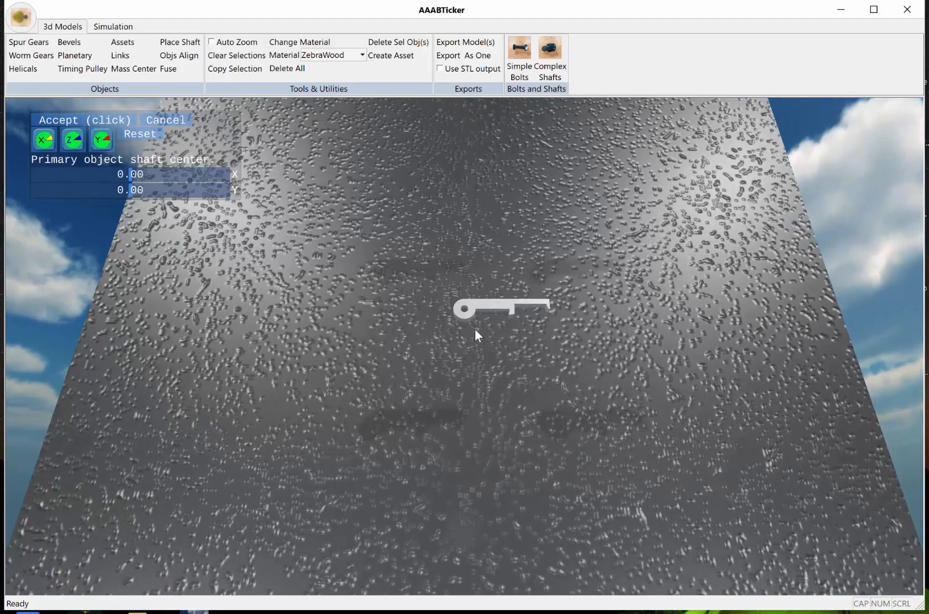
# - Accept the recoil arm's shaft center, then raise the arm to Z 100 and accept its placement
pyautogui.scroll(3, 474, 330)
pyautogui.scroll(-3, 476, 330)
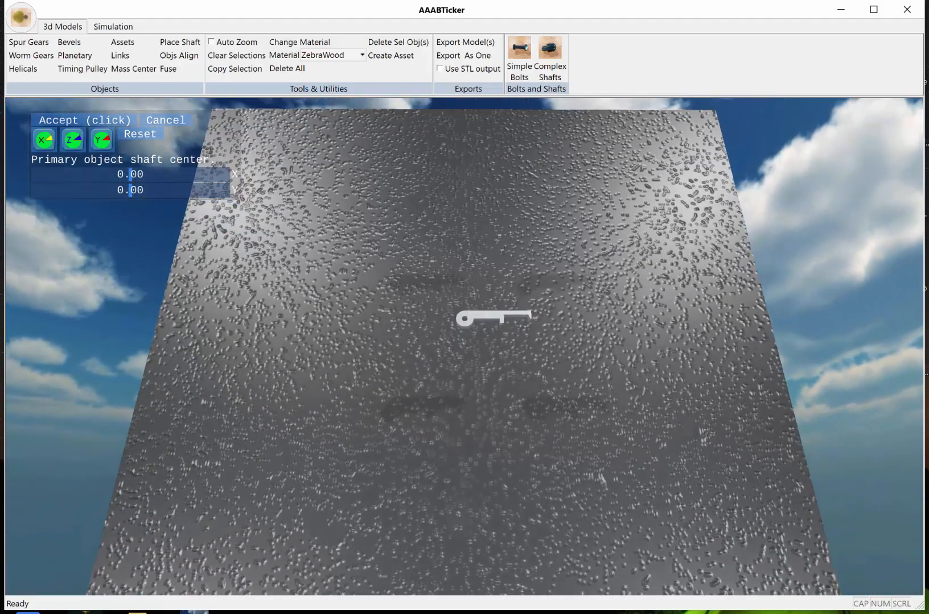
pyautogui.click(63, 118)
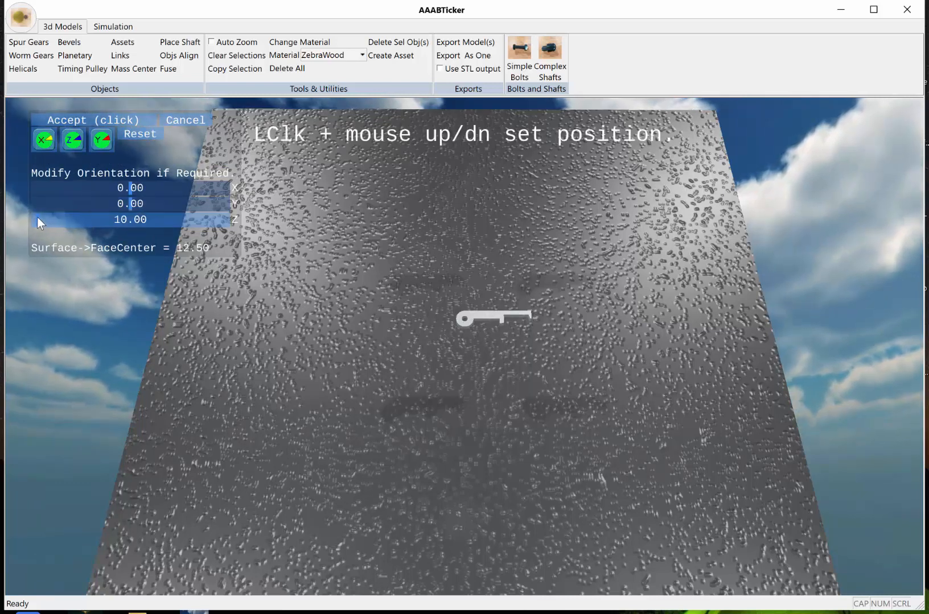
pyautogui.moveTo(37, 218); pyautogui.dragTo(70, 221)
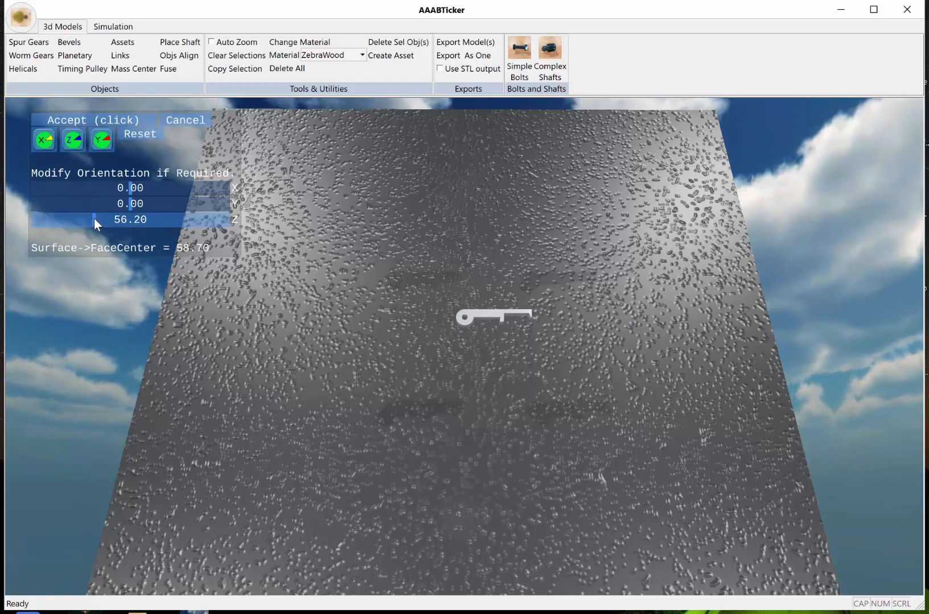
pyautogui.moveTo(94, 218)
pyautogui.mouseDown()
pyautogui.moveTo(101, 219)
pyautogui.moveTo(79, 226)
pyautogui.mouseUp()
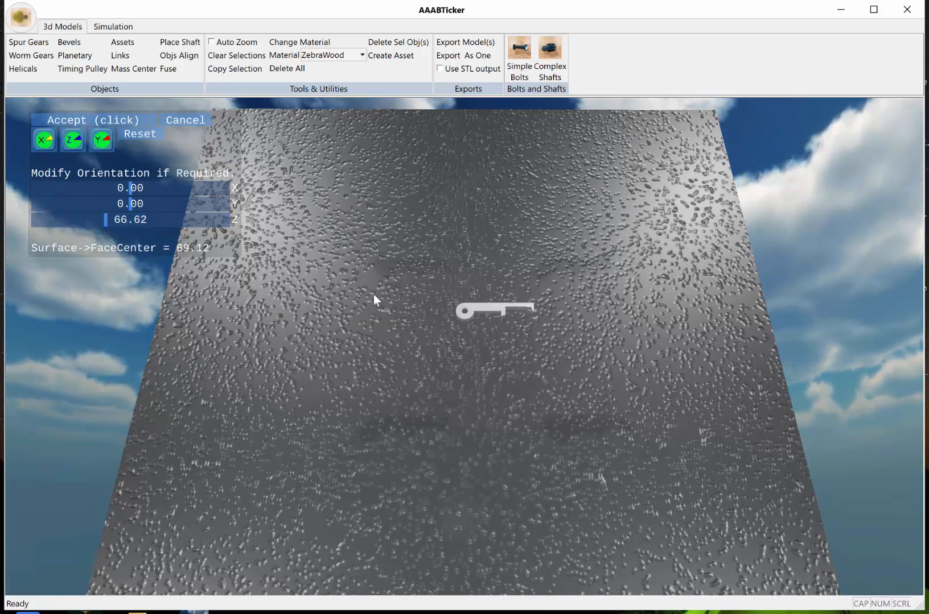
pyautogui.doubleClick(141, 222)
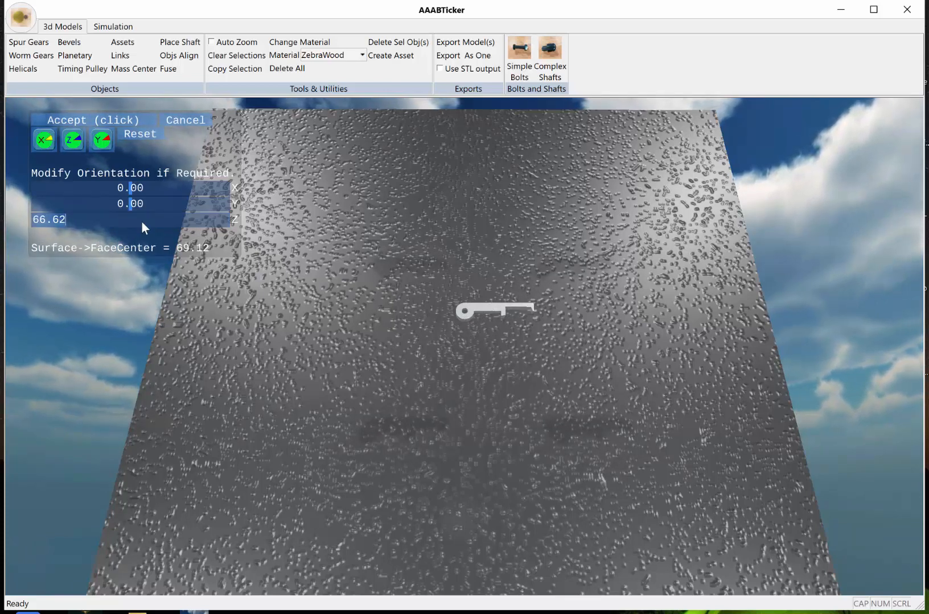
pyautogui.write('100')
pyautogui.press('Return')
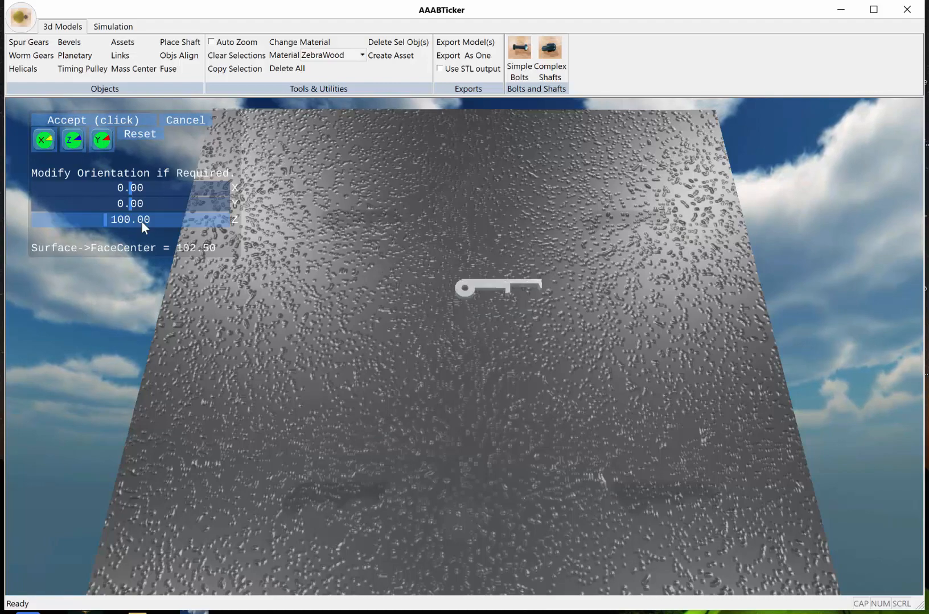
pyautogui.click(100, 119)
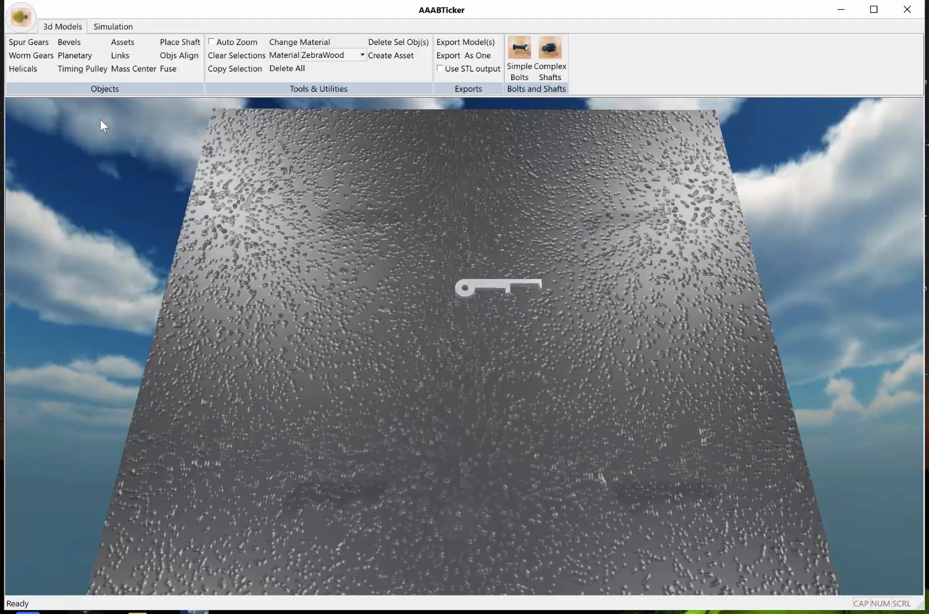
# - Load the recoilratchet.tass asset from the Assets folder
pyautogui.scroll(5, 475, 336)
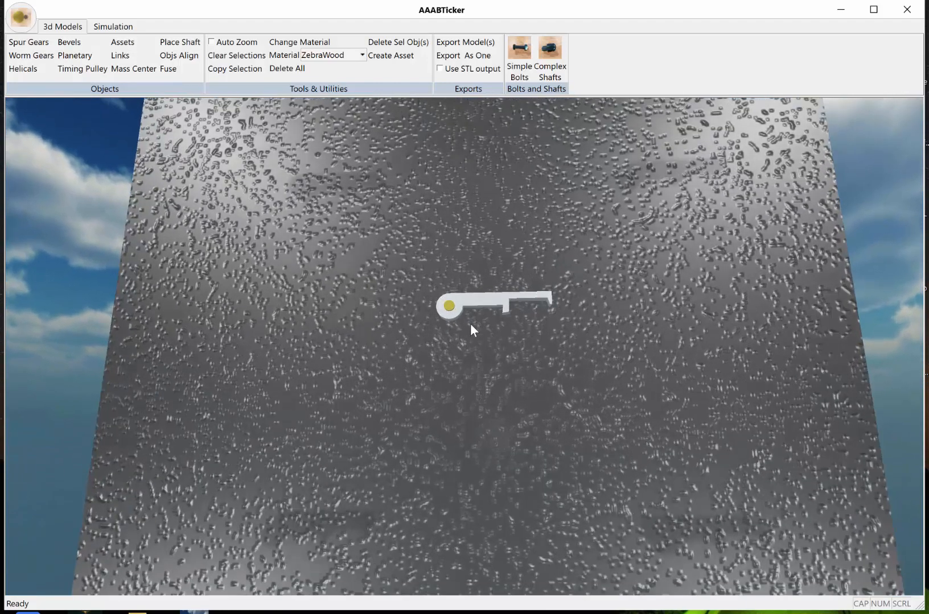
pyautogui.scroll(3, 471, 325)
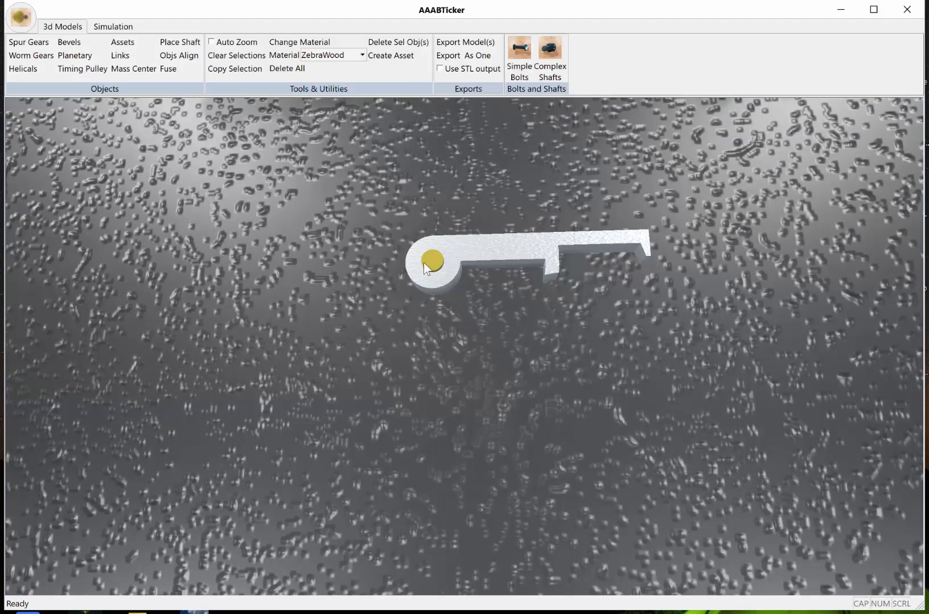
pyautogui.scroll(-5, 467, 324)
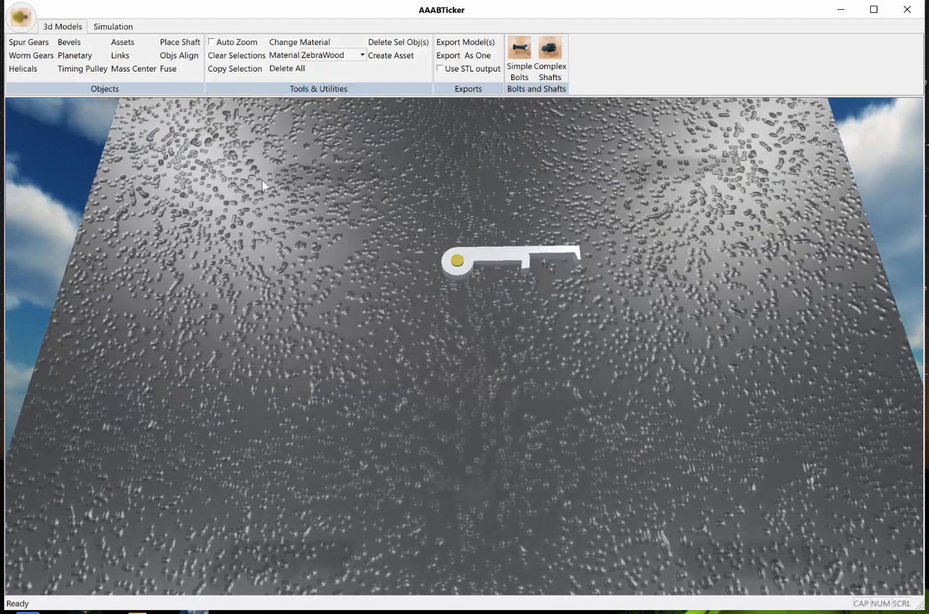
pyautogui.moveTo(491, 325)
pyautogui.mouseDown(button='middle')
pyautogui.moveTo(480, 317)
pyautogui.moveTo(482, 342)
pyautogui.moveTo(483, 290)
pyautogui.moveTo(504, 364)
pyautogui.moveTo(496, 393)
pyautogui.moveTo(493, 329)
pyautogui.moveTo(478, 330)
pyautogui.mouseUp(button='middle')
pyautogui.scroll(-3, 476, 336)
pyautogui.scroll(3, 504, 353)
pyautogui.scroll(-3, 504, 353)
pyautogui.click(124, 45)
pyautogui.scroll(-5, 290, 224)
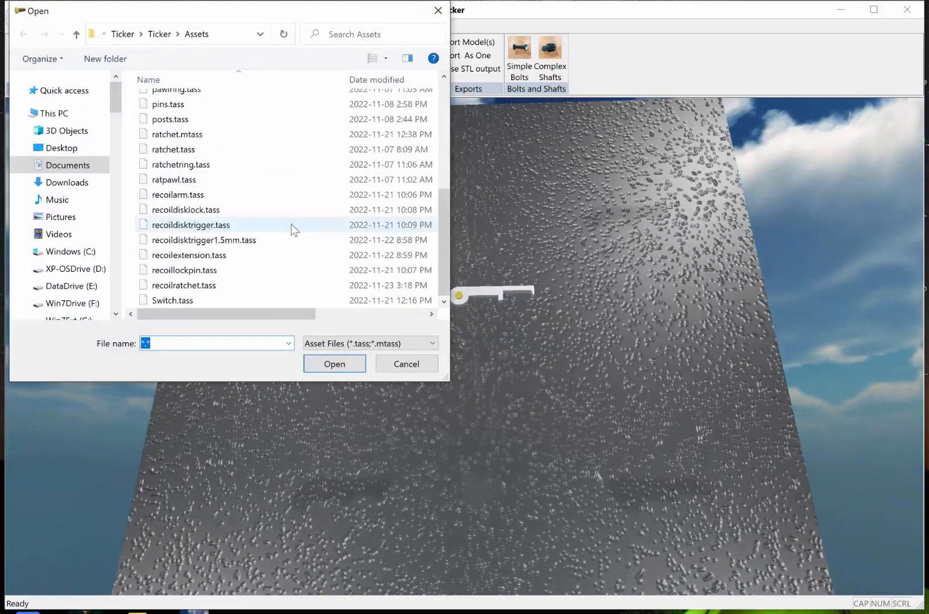
pyautogui.click(211, 286)
pyautogui.click(337, 365)
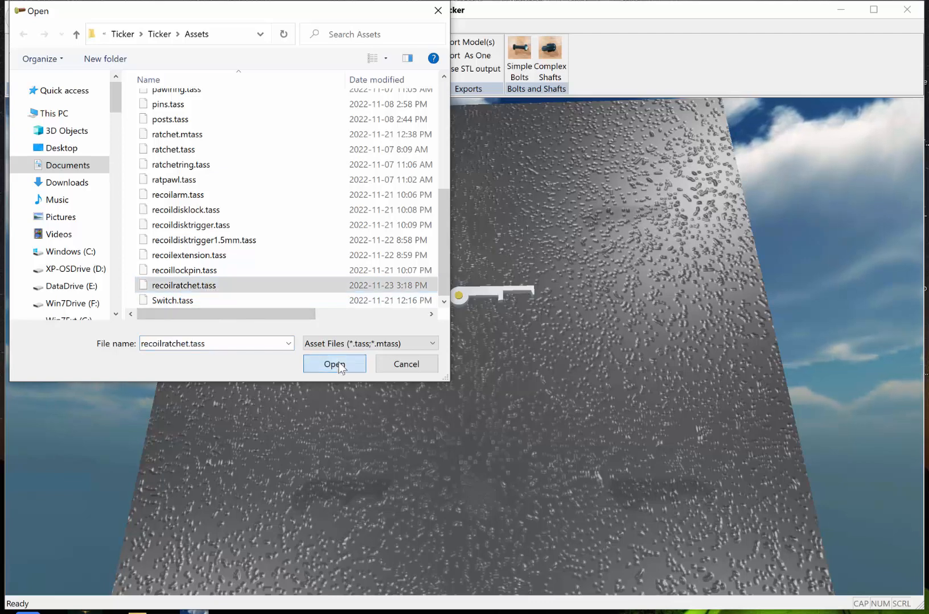
# - Inspect the incoming ratchet up close and accept it at a scale of 1.00
pyautogui.moveTo(403, 248); pyautogui.dragTo(402, 258, button='middle')
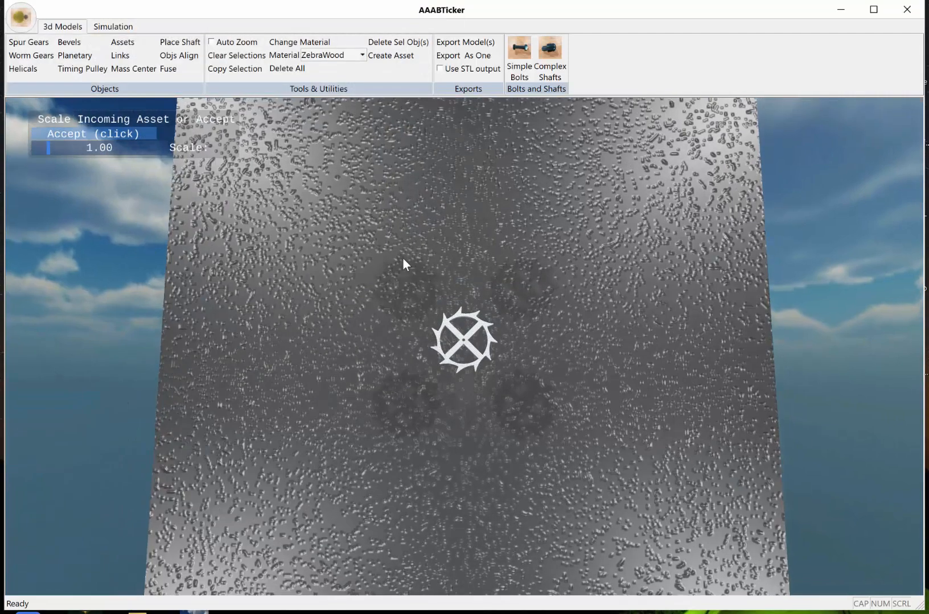
pyautogui.scroll(5, 403, 237)
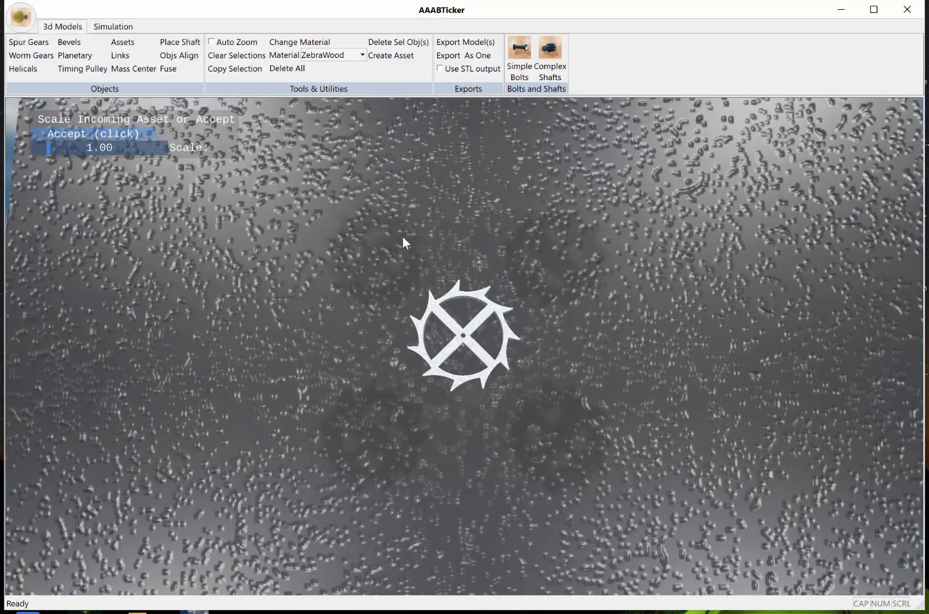
pyautogui.click(121, 134)
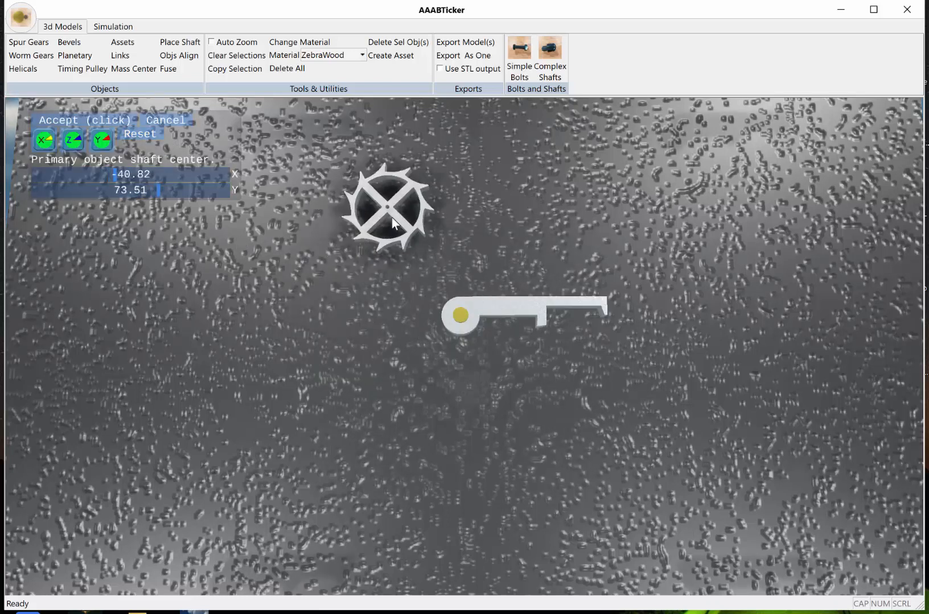
# - Try the ratchet over the recoil arm, then move it beside the arm at about X -59 and Y 24
pyautogui.moveTo(353, 311); pyautogui.dragTo(352, 308)
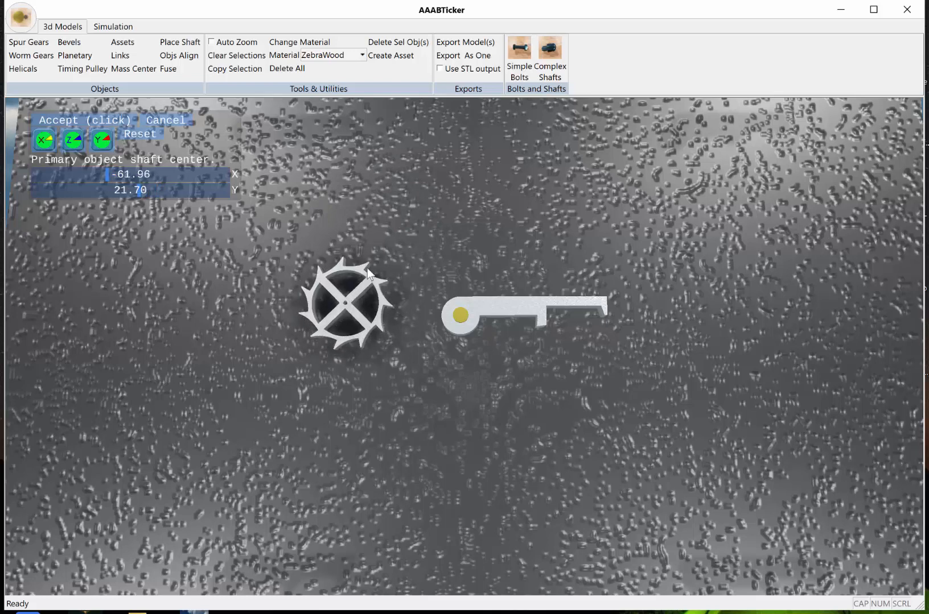
pyautogui.moveTo(416, 264)
pyautogui.mouseDown(button='middle')
pyautogui.moveTo(416, 251)
pyautogui.moveTo(414, 265)
pyautogui.mouseUp(button='middle')
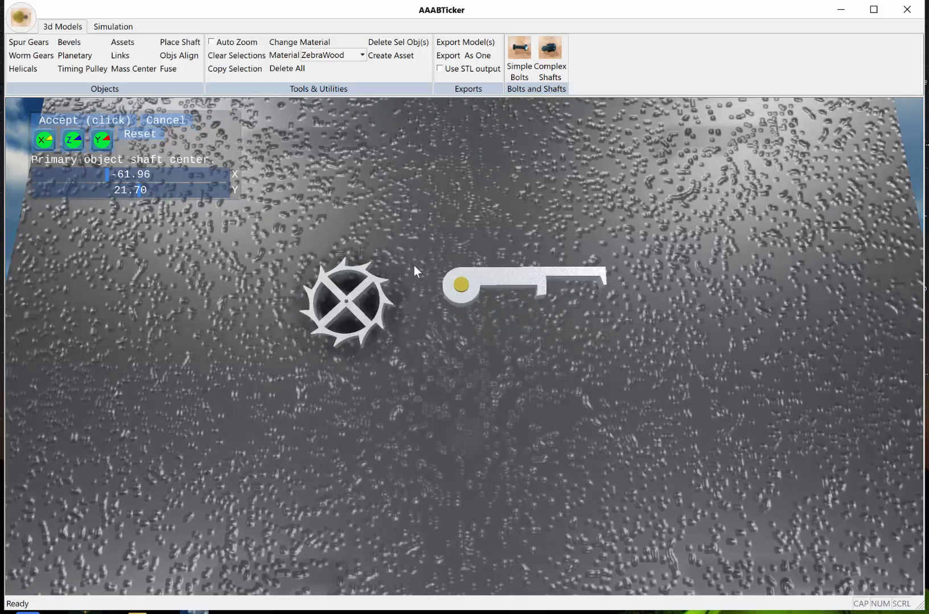
pyautogui.scroll(-2, 410, 267)
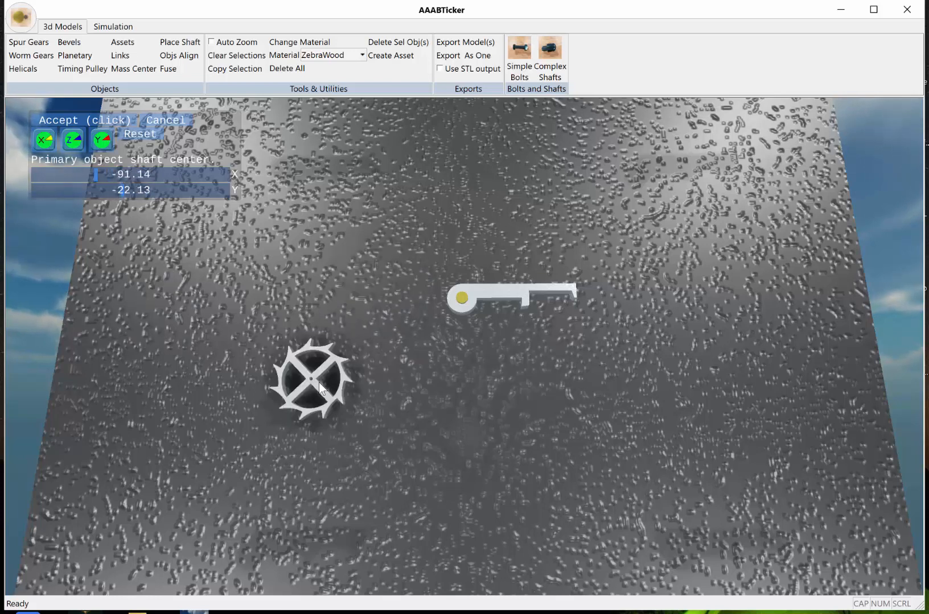
pyautogui.click(496, 290)
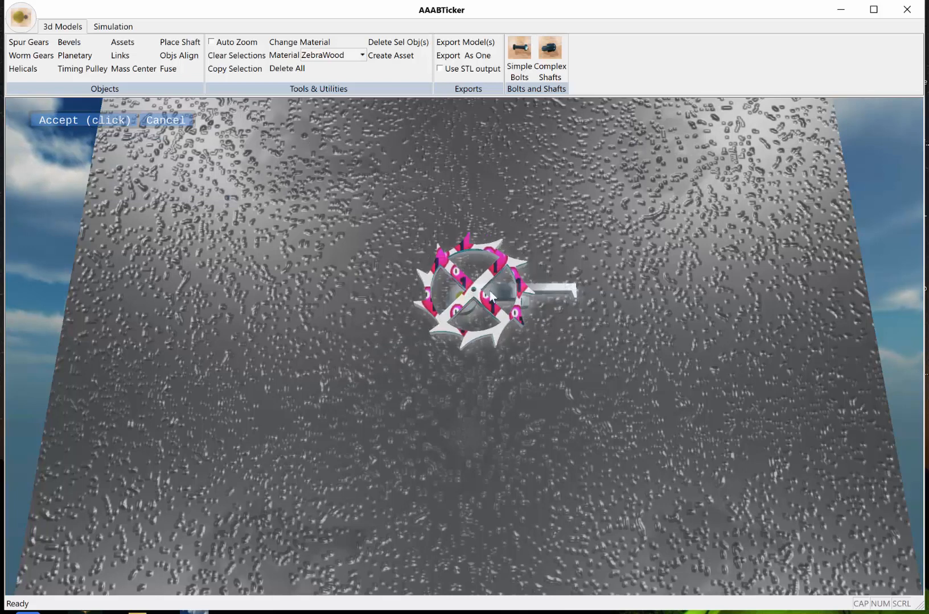
pyautogui.click(373, 311)
pyautogui.moveTo(461, 351)
pyautogui.mouseDown(button='middle')
pyautogui.moveTo(460, 372)
pyautogui.moveTo(454, 336)
pyautogui.mouseUp(button='middle')
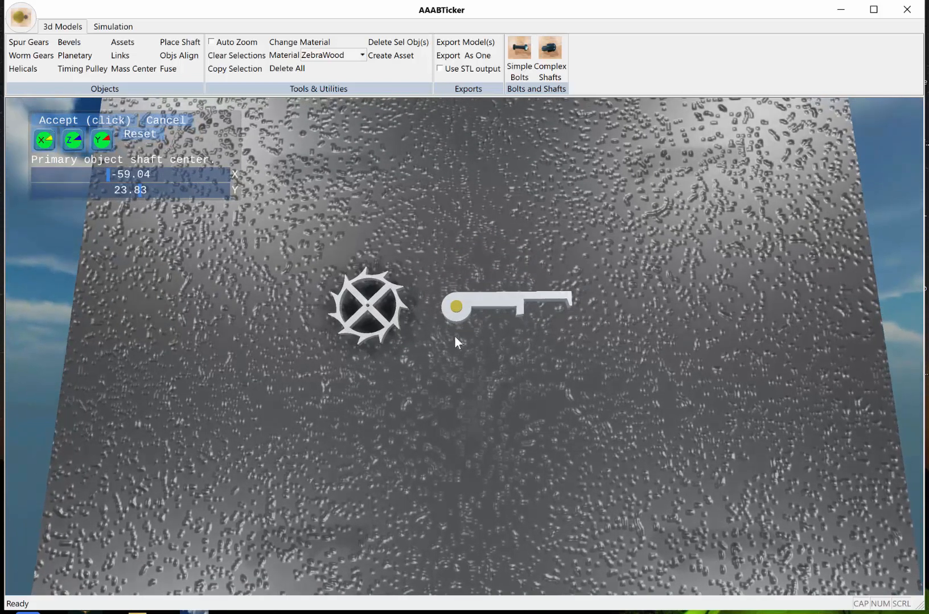
pyautogui.moveTo(447, 387); pyautogui.dragTo(441, 357, button='middle')
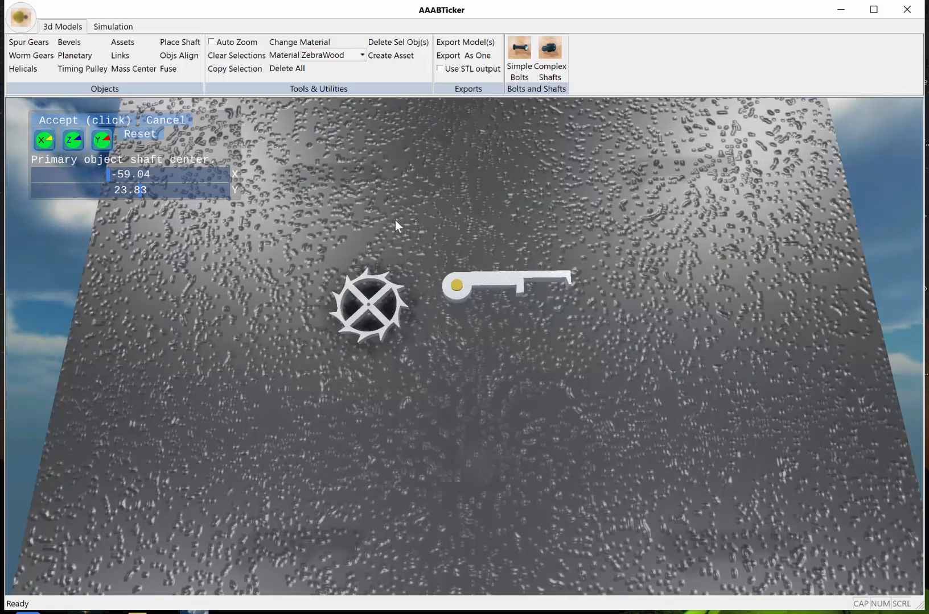
# - Pick the recoil arm as the reference and position the ratchet in the arm's plane, just below its inner lug
pyautogui.click(194, 57)
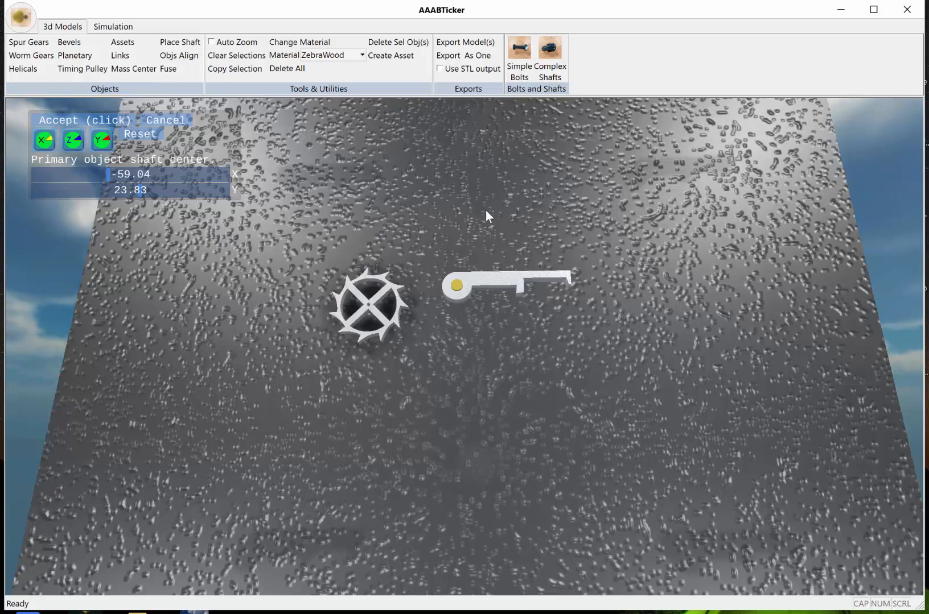
pyautogui.click(483, 281)
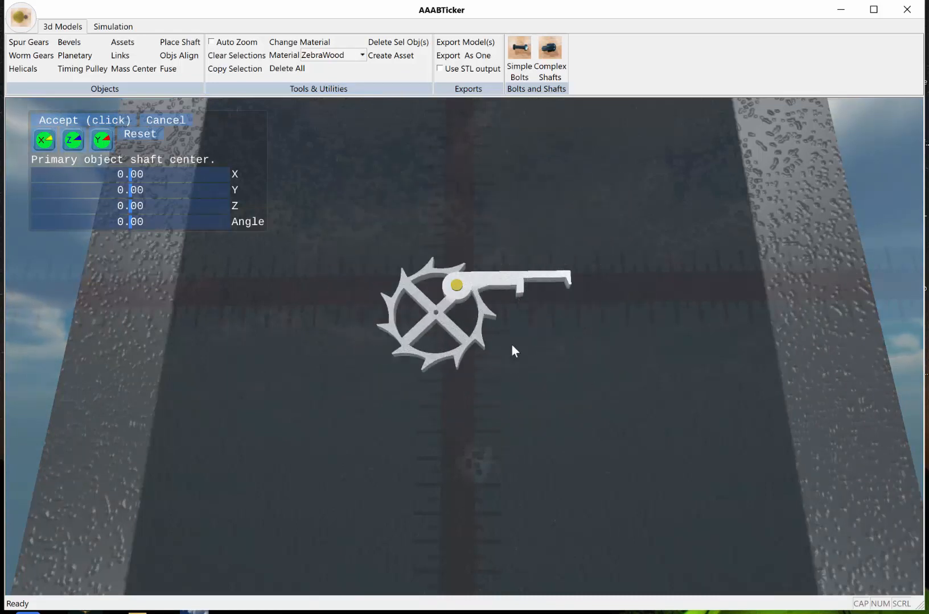
pyautogui.scroll(5, 588, 327)
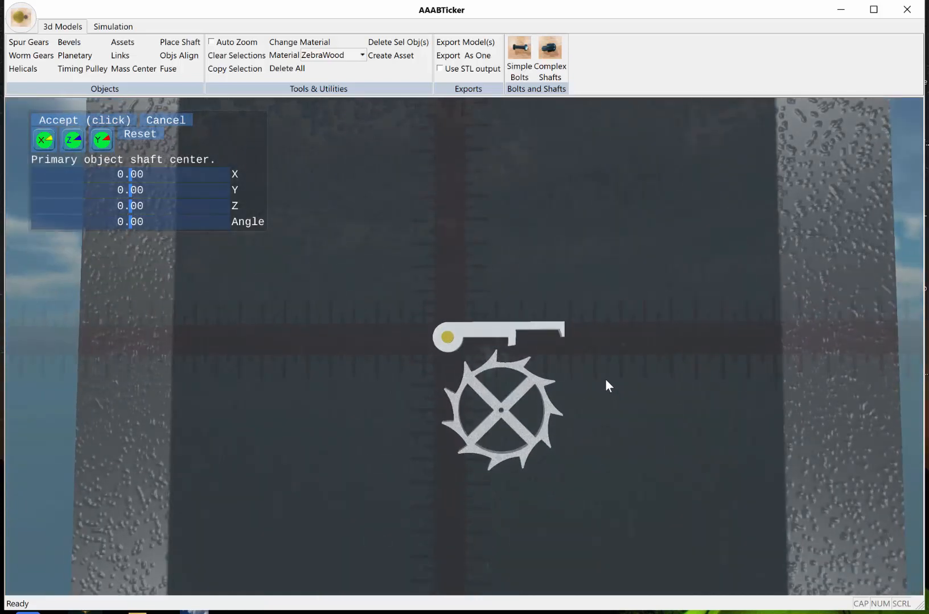
pyautogui.scroll(-1, 637, 333)
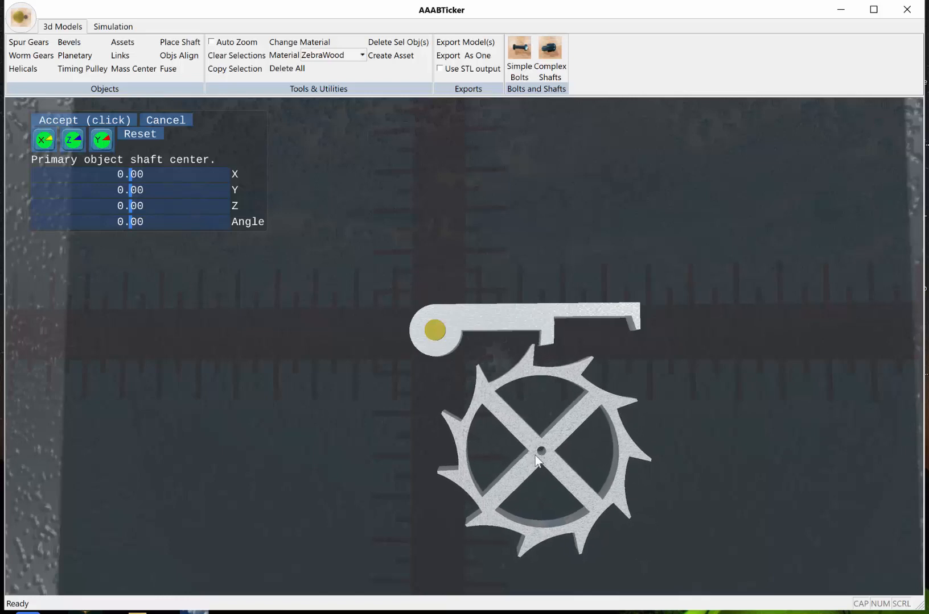
pyautogui.moveTo(589, 449); pyautogui.dragTo(574, 423, button='middle')
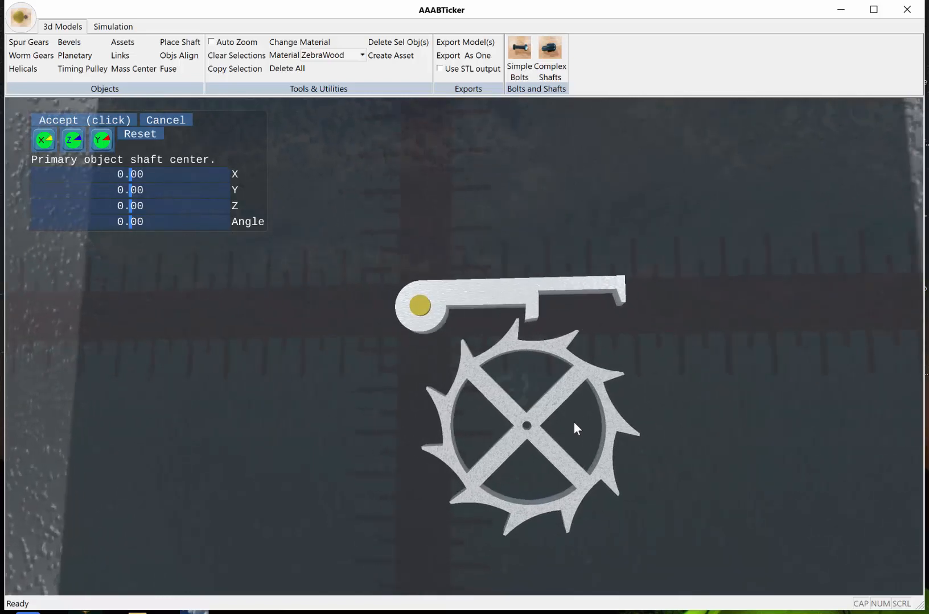
pyautogui.scroll(5, 573, 419)
pyautogui.scroll(-3, 573, 418)
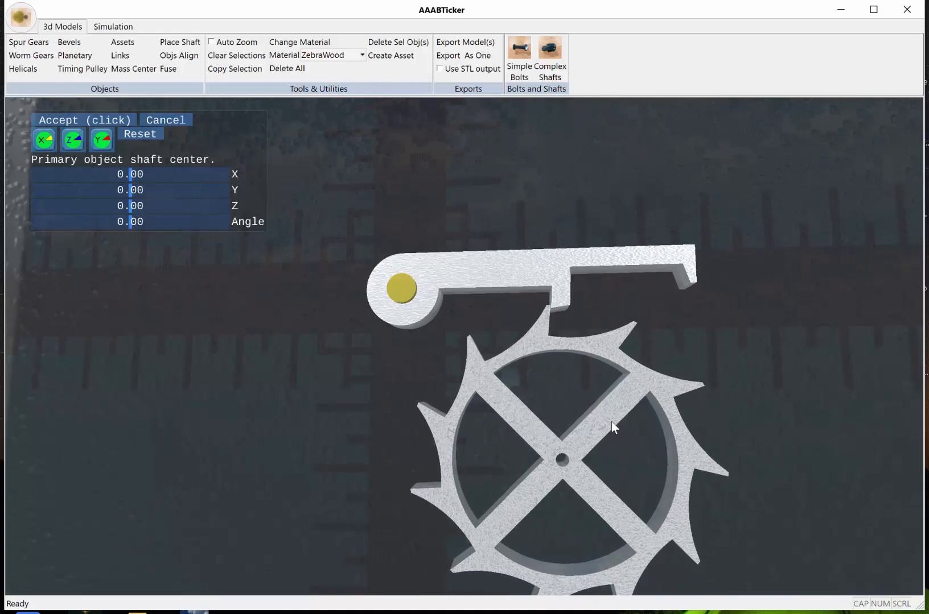
# - Seat a ratchet tooth against the side of the recoil arm's inner lug and accept the ratchet's placement
pyautogui.scroll(5, 593, 416)
pyautogui.moveTo(600, 413); pyautogui.dragTo(500, 526, button='middle')
pyautogui.scroll(5, 623, 417)
pyautogui.moveTo(625, 418); pyautogui.dragTo(568, 392, button='middle')
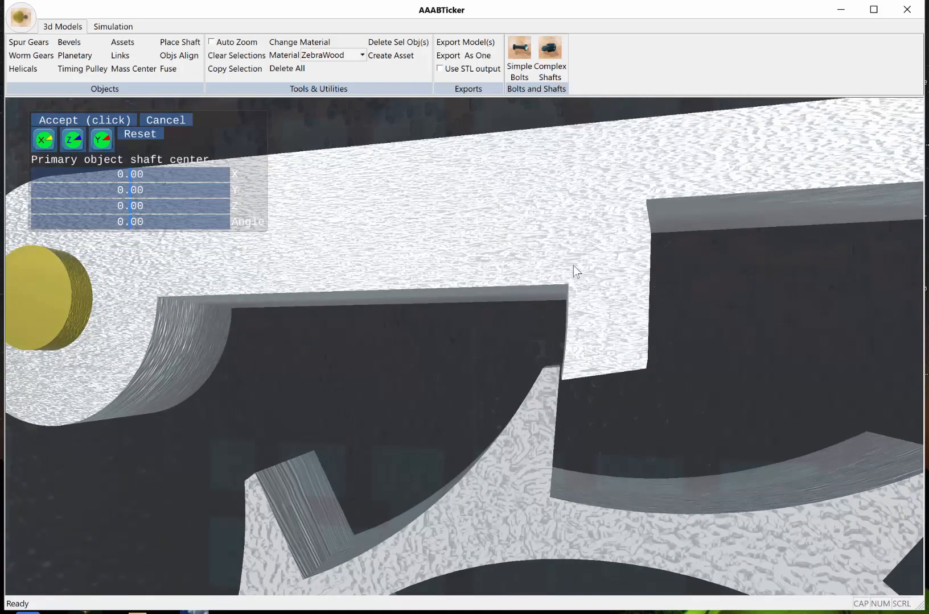
pyautogui.scroll(-9, 585, 424)
pyautogui.moveTo(544, 474)
pyautogui.mouseDown(button='middle')
pyautogui.moveTo(571, 459)
pyautogui.moveTo(541, 467)
pyautogui.mouseUp(button='middle')
pyautogui.scroll(-3, 541, 467)
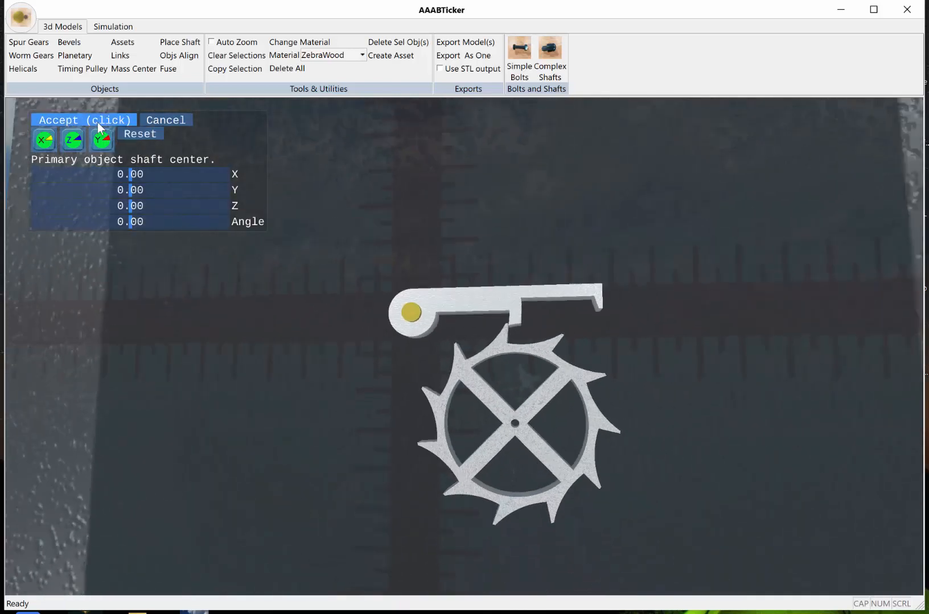
pyautogui.click(100, 126)
pyautogui.click(98, 125)
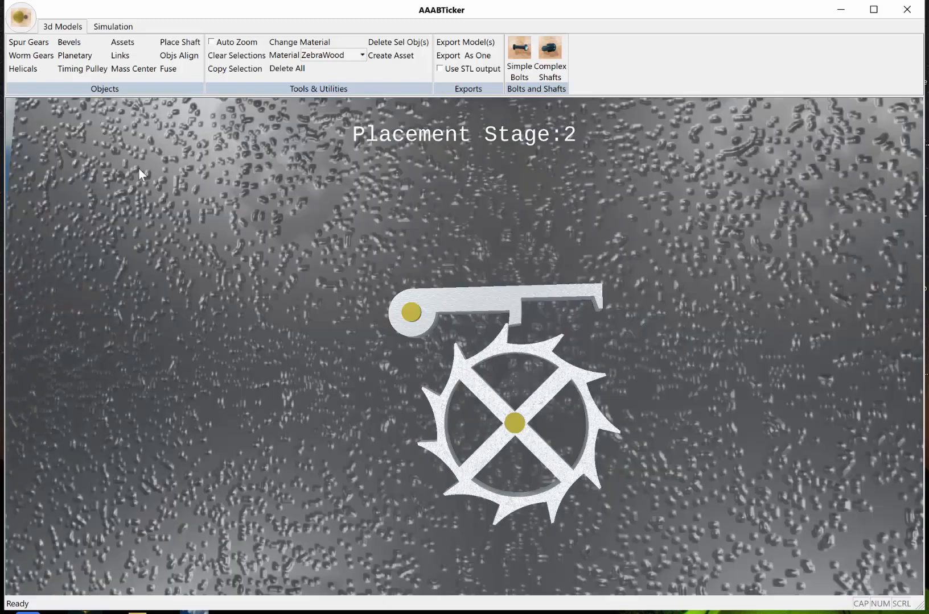
# - Load the recoildisklock.tass asset and accept it at a scale of 1.00
pyautogui.moveTo(591, 437); pyautogui.dragTo(571, 448, button='middle')
pyautogui.scroll(-3, 570, 451)
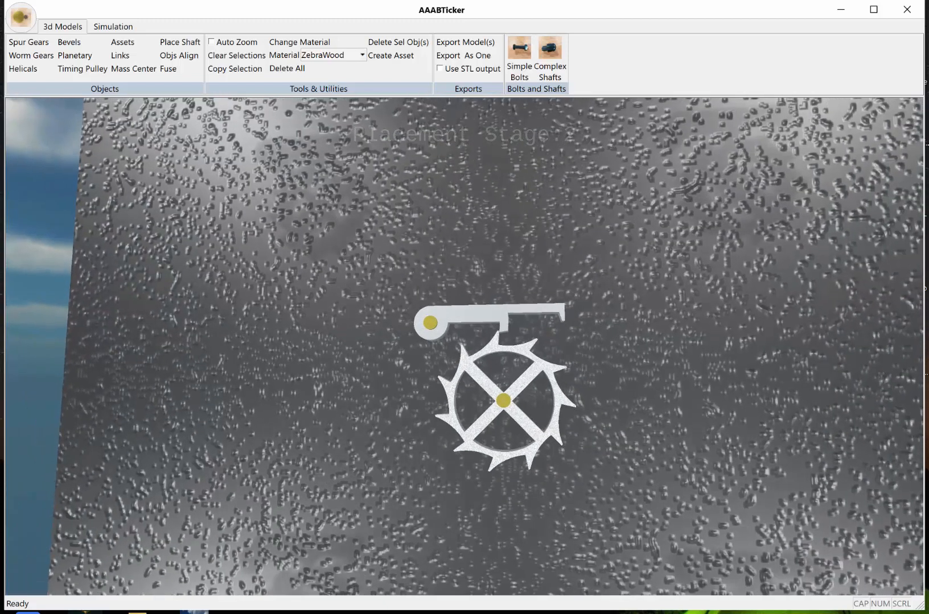
pyautogui.moveTo(561, 303); pyautogui.dragTo(561, 301, button='middle')
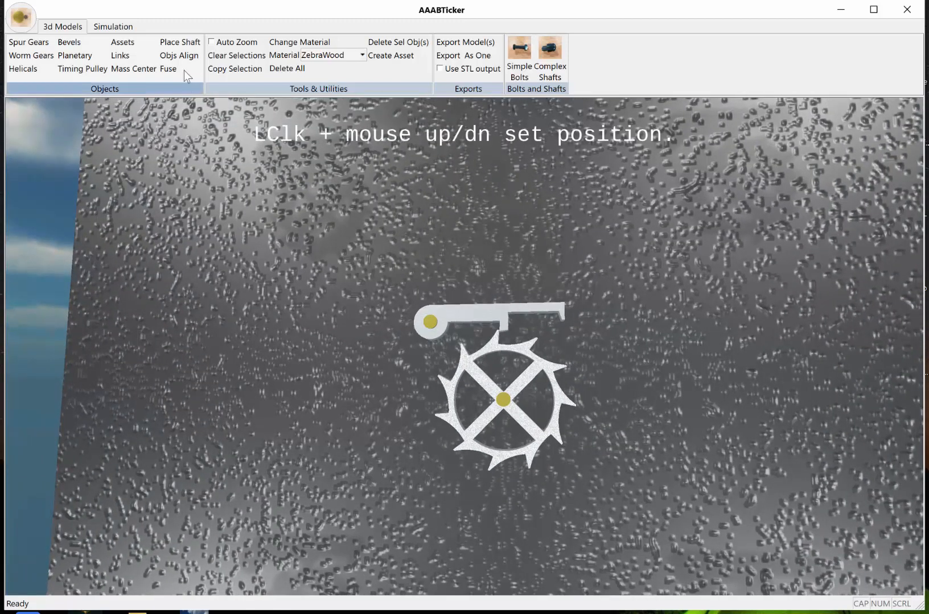
pyautogui.click(123, 45)
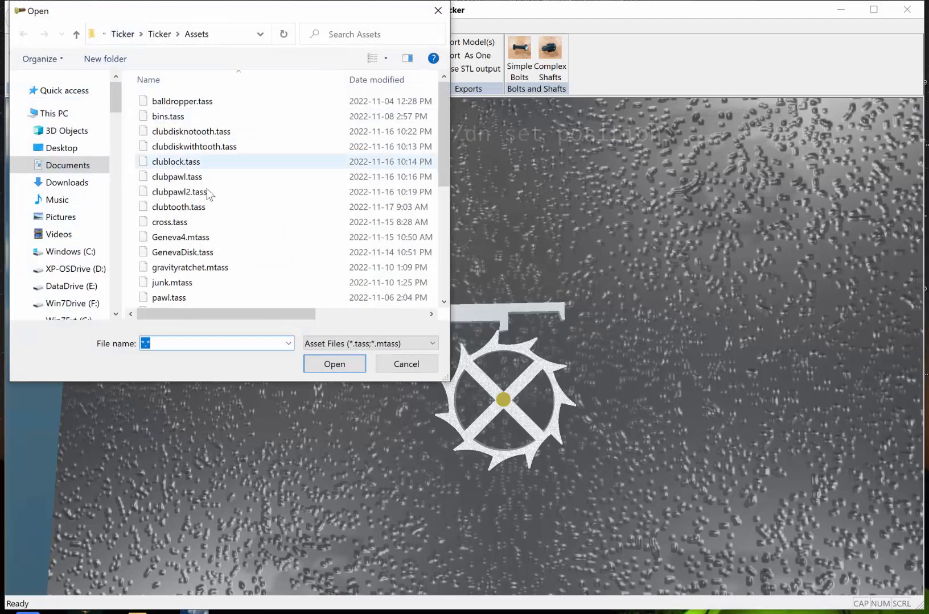
pyautogui.scroll(-5, 240, 194)
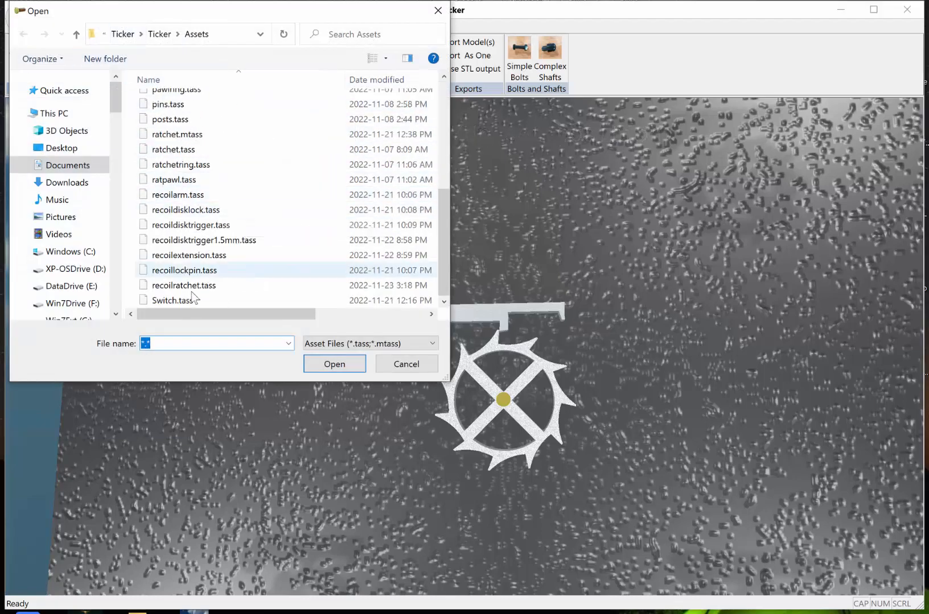
pyautogui.click(208, 215)
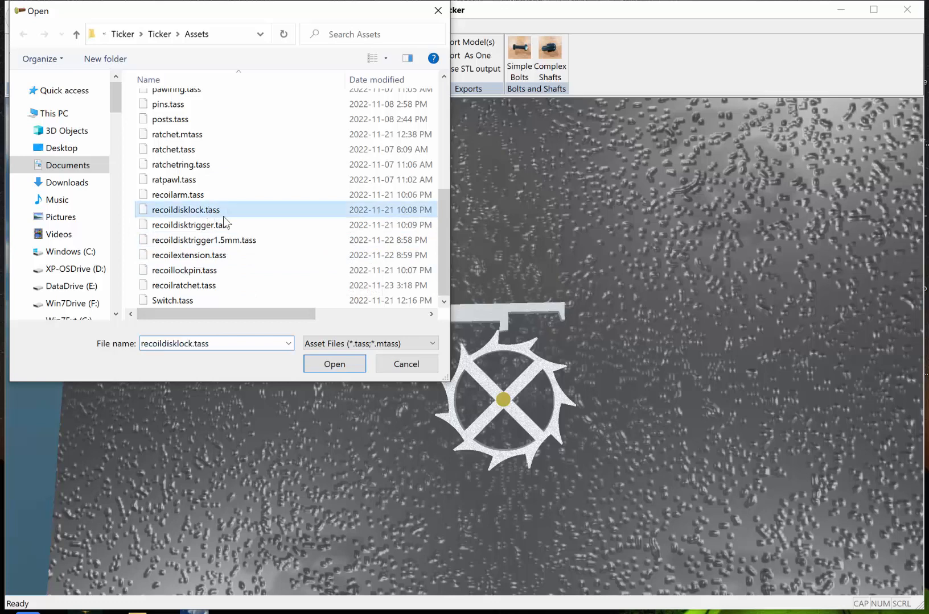
pyautogui.click(335, 364)
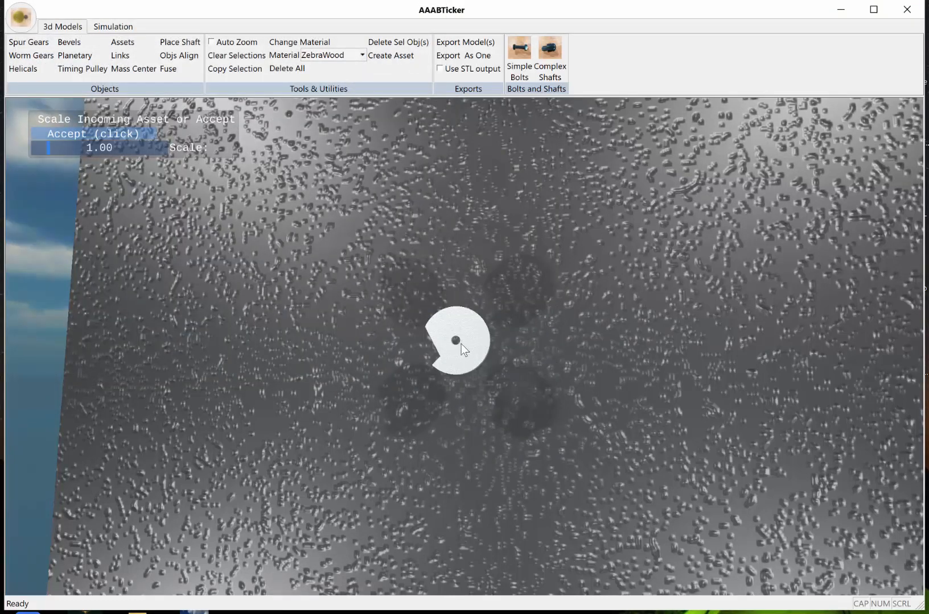
pyautogui.click(107, 133)
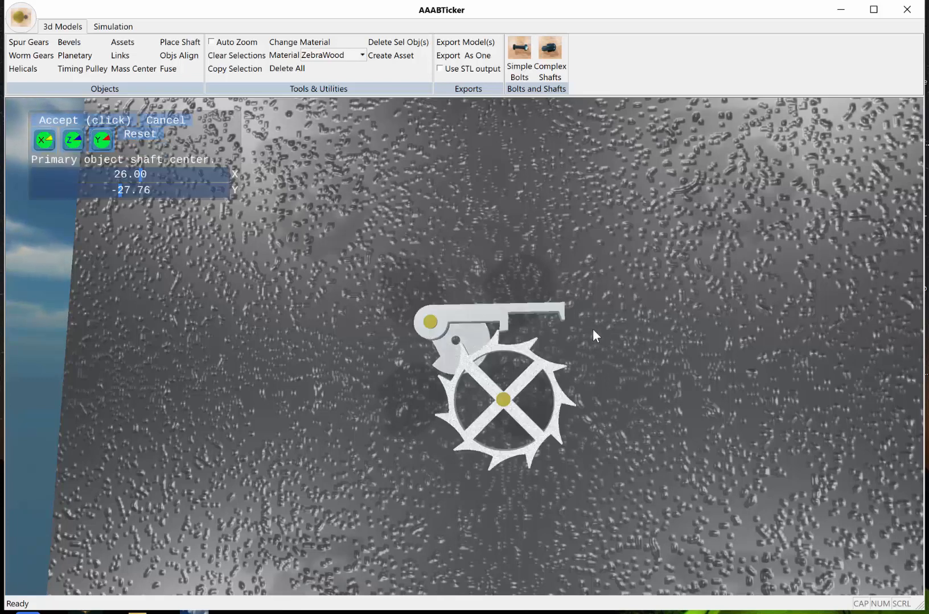
# - Align the lock disk to the ratchet's plane and move it just beyond the recoil arm's outer tip
pyautogui.click(193, 57)
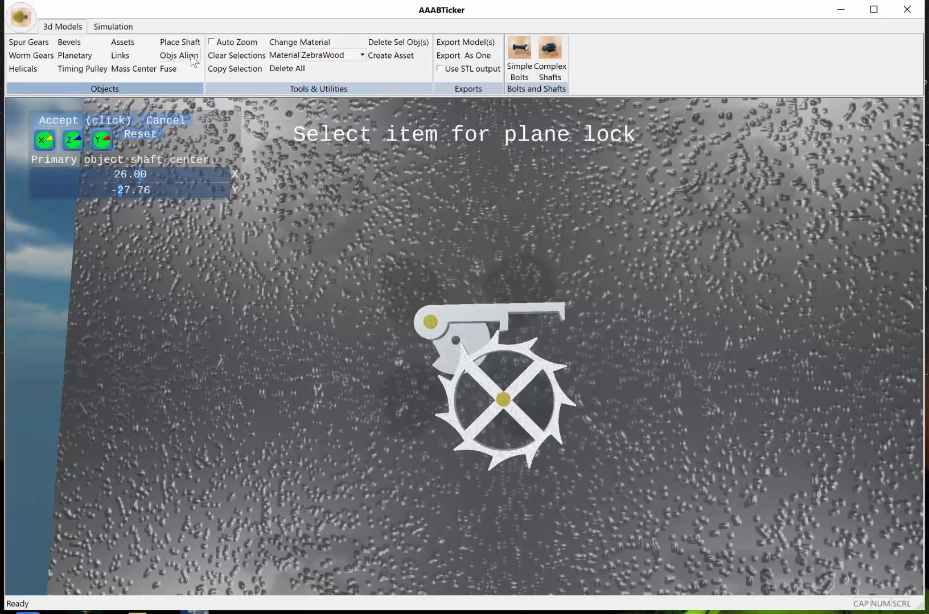
pyautogui.click(548, 367)
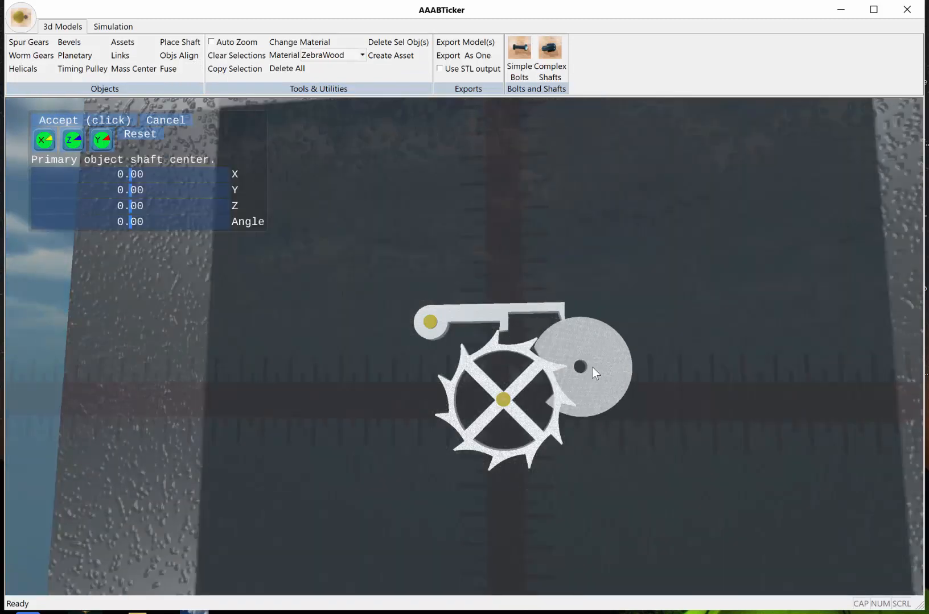
pyautogui.click(612, 346)
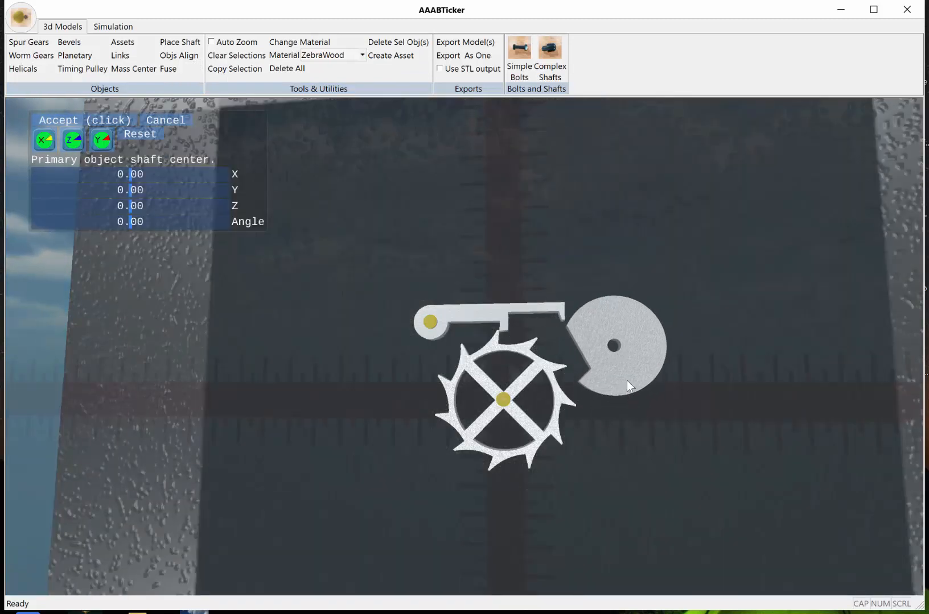
pyautogui.scroll(2, 637, 410)
pyautogui.moveTo(654, 458); pyautogui.dragTo(656, 406, button='right')
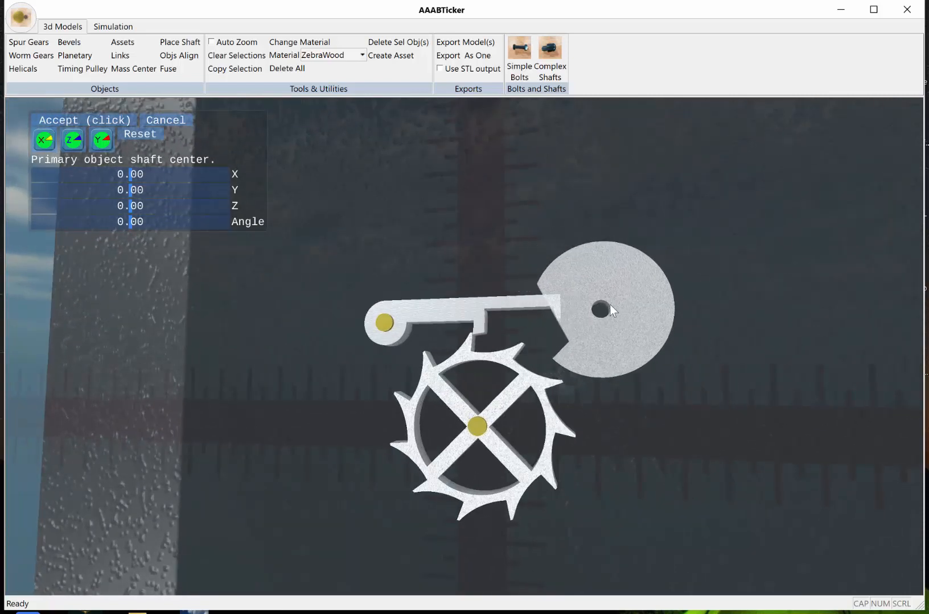
pyautogui.click(623, 301)
pyautogui.moveTo(539, 338); pyautogui.dragTo(566, 371, button='right')
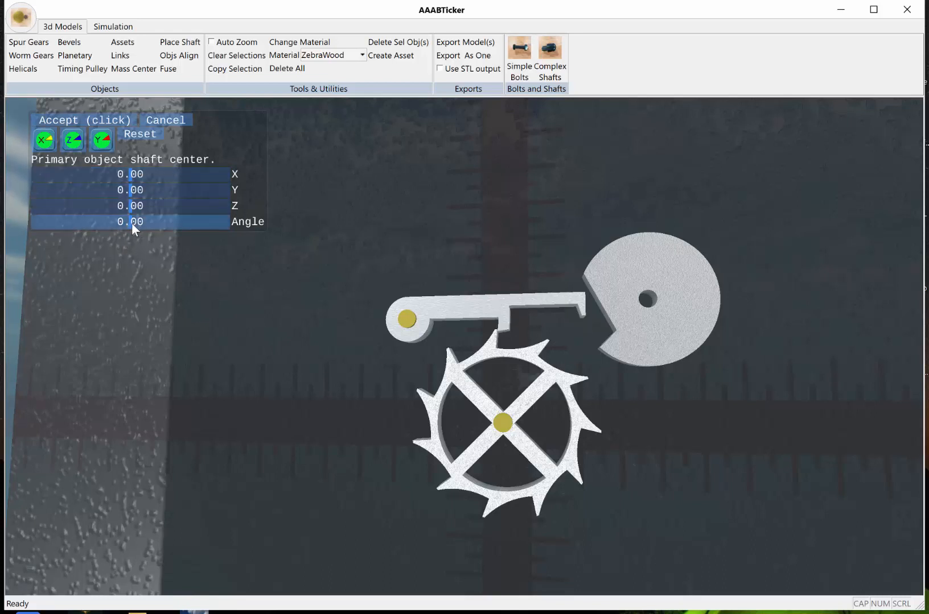
# - Rotate the lock disk to an angle of -97.18 and move it over the recoil arm's outer lug, close to the ratchet
pyautogui.moveTo(131, 223); pyautogui.dragTo(77, 214)
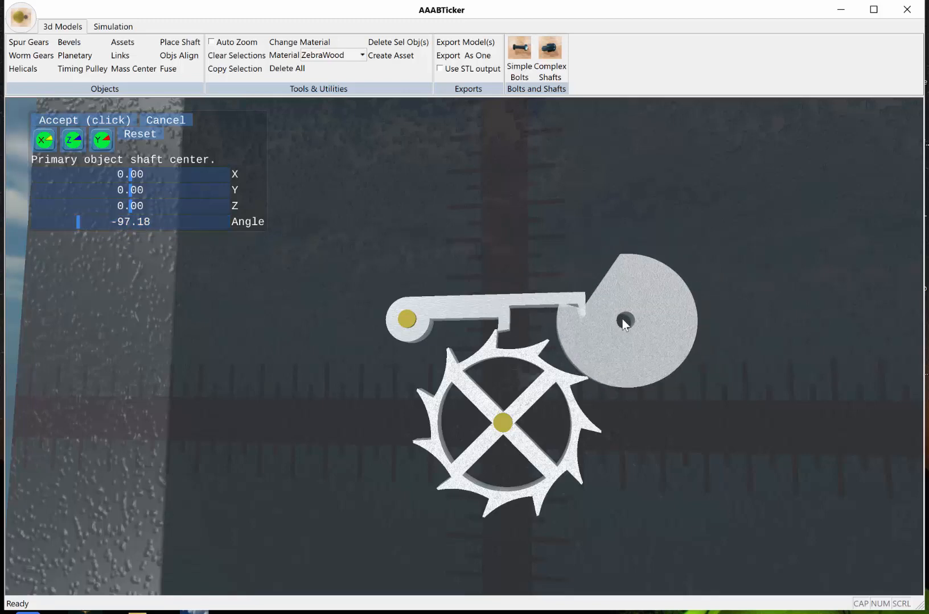
pyautogui.moveTo(623, 323); pyautogui.dragTo(610, 313)
pyautogui.scroll(4, 651, 467)
pyautogui.moveTo(651, 467); pyautogui.dragTo(584, 481, button='middle')
pyautogui.moveTo(627, 352); pyautogui.dragTo(643, 306)
# - Nudge the lock disk so its rim sits snugly between the two nearest ratchet teeth
pyautogui.moveTo(628, 421); pyautogui.dragTo(760, 224, button='middle')
pyautogui.scroll(5, 643, 408)
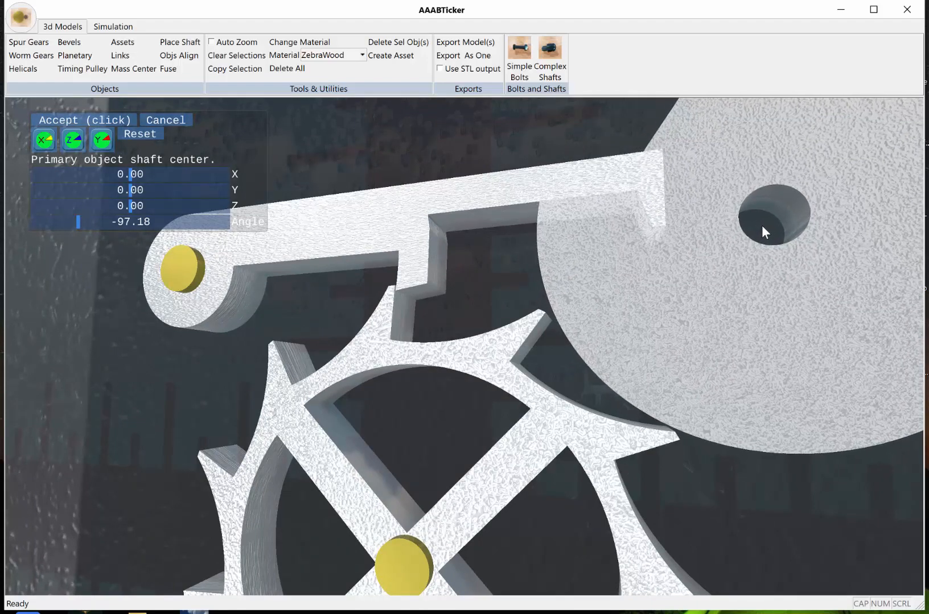
pyautogui.moveTo(758, 226); pyautogui.dragTo(758, 230, button='middle')
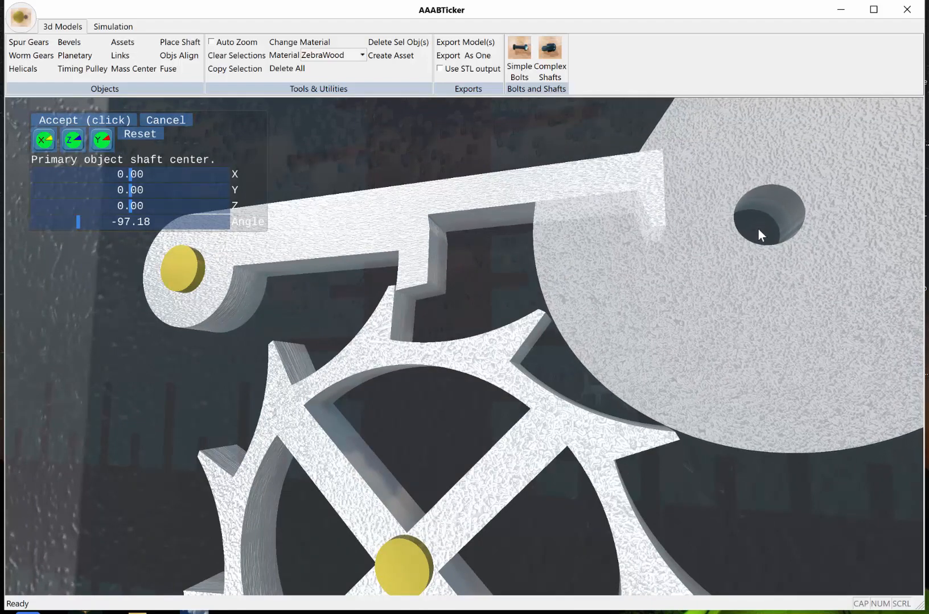
pyautogui.moveTo(738, 284); pyautogui.dragTo(756, 223)
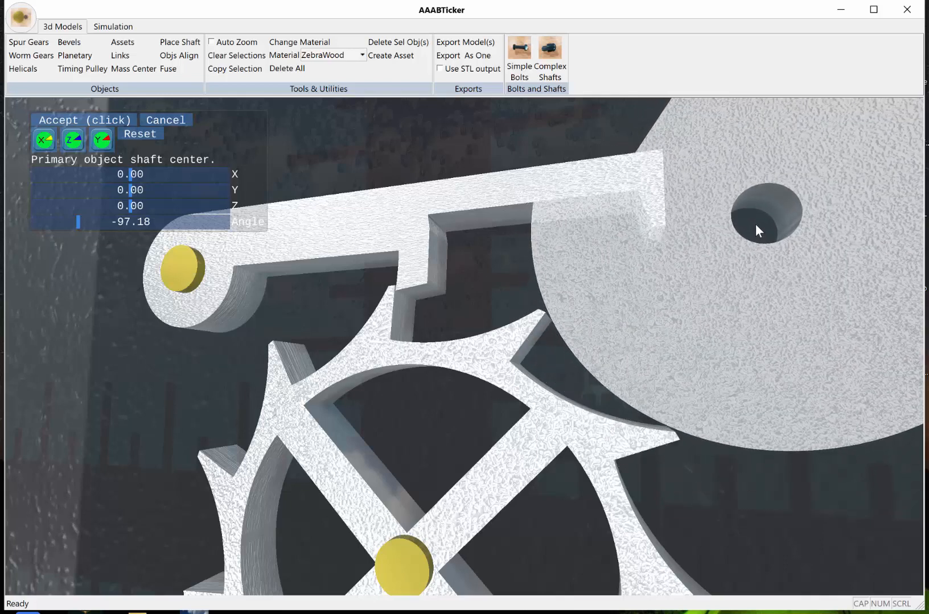
# - Examine the clearance between the lock disk's rim and the adjacent ratchet teeth, and the disk's fit with the recoil arm
pyautogui.moveTo(757, 224); pyautogui.dragTo(715, 250, button='middle')
pyautogui.scroll(3, 777, 205)
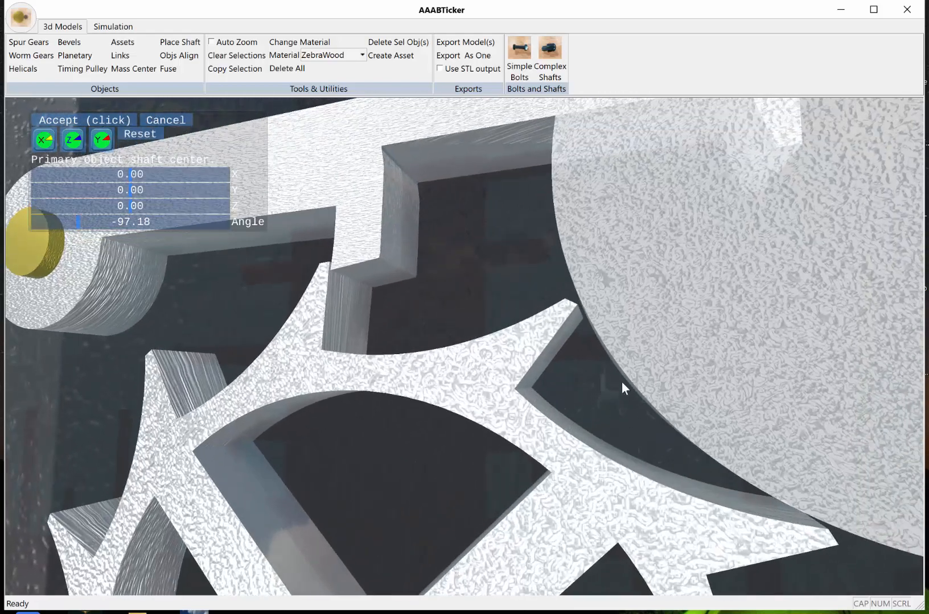
pyautogui.moveTo(621, 382); pyautogui.dragTo(515, 336, button='middle')
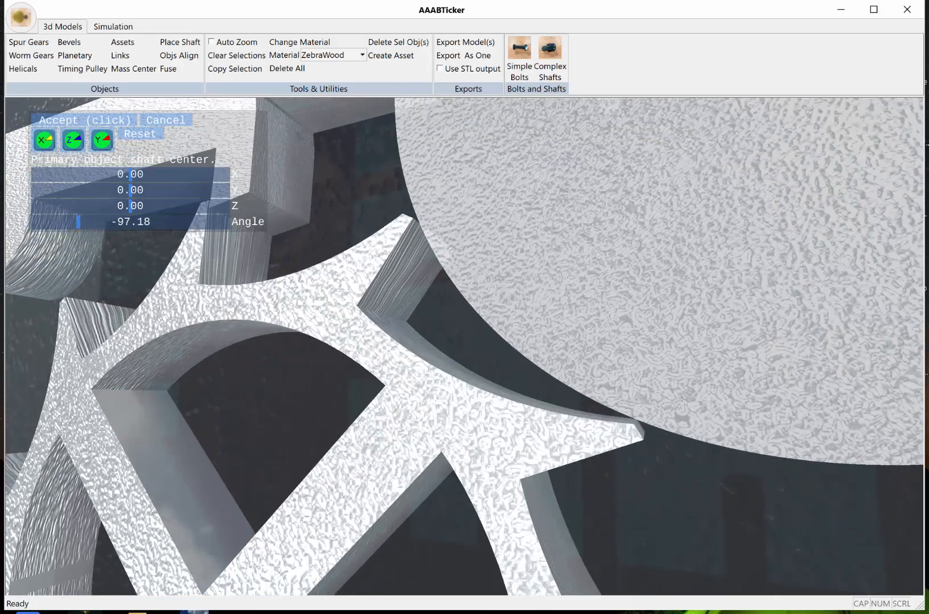
pyautogui.moveTo(654, 441); pyautogui.dragTo(640, 409, button='middle')
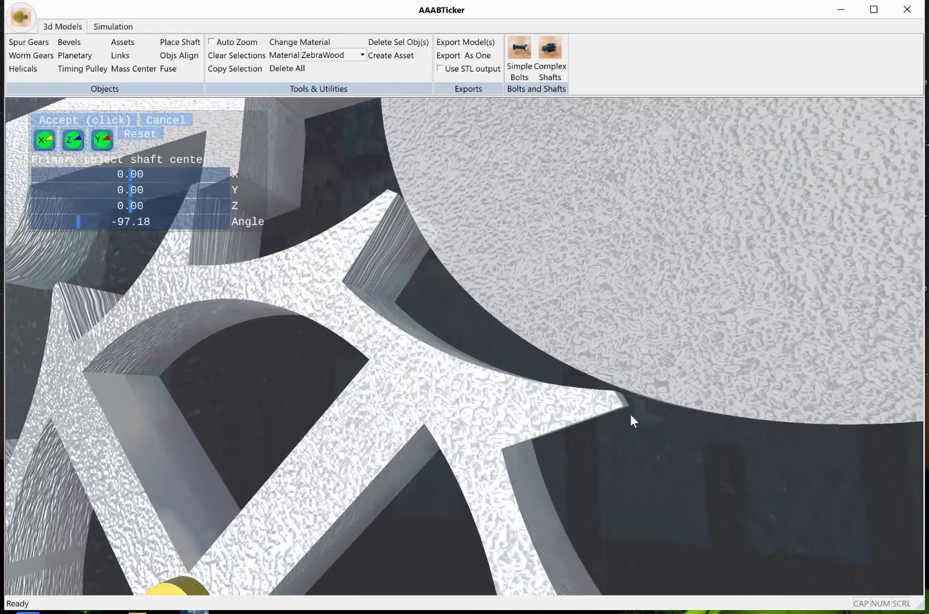
pyautogui.scroll(-10, 630, 414)
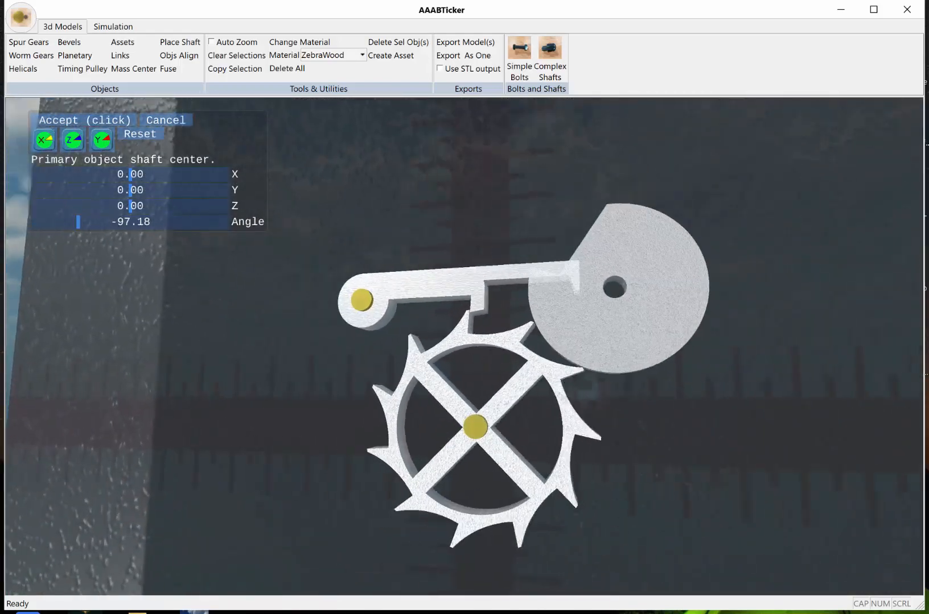
pyautogui.moveTo(452, 383); pyautogui.dragTo(494, 389, button='middle')
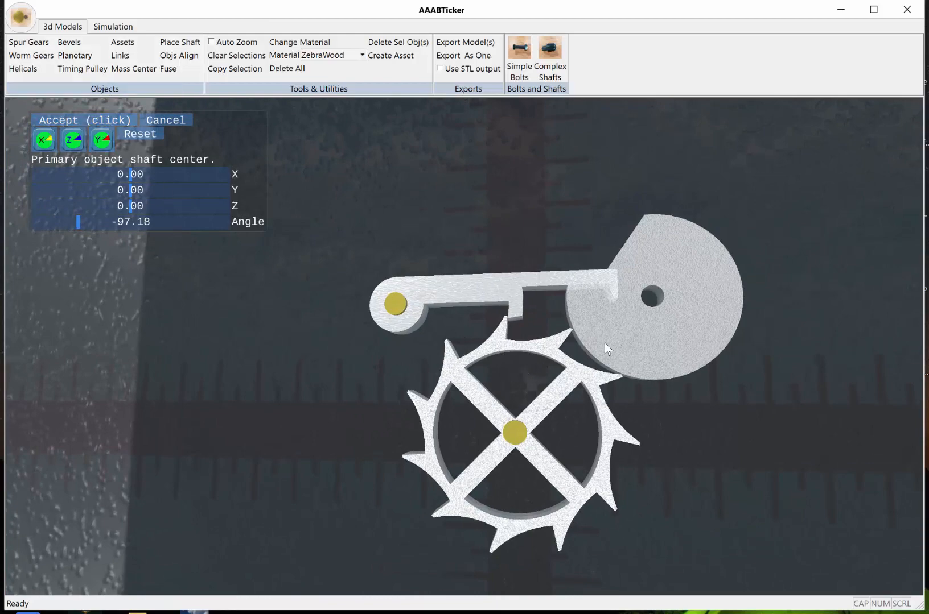
pyautogui.moveTo(604, 342); pyautogui.dragTo(512, 480, button='middle')
pyautogui.scroll(-2, 511, 367)
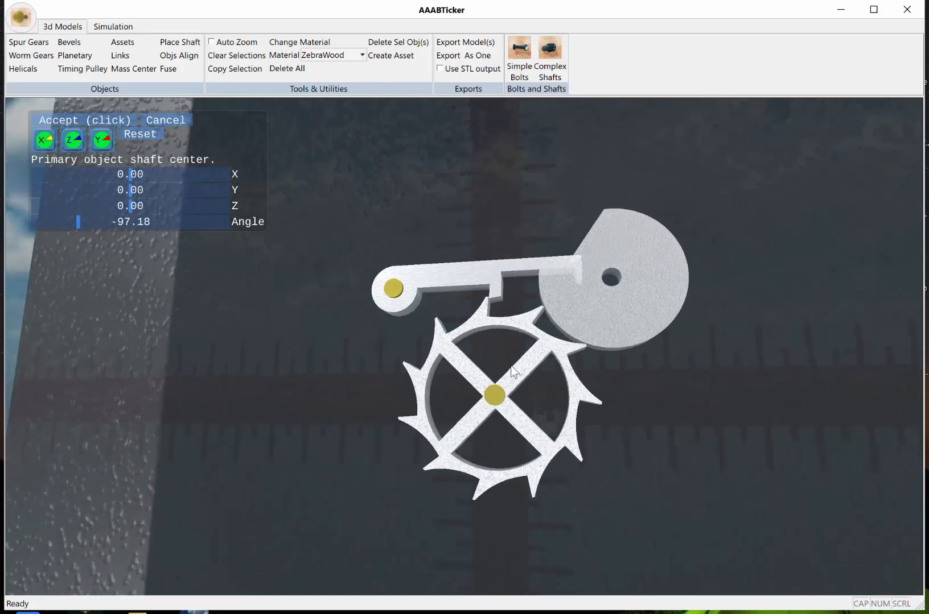
pyautogui.moveTo(511, 367); pyautogui.dragTo(503, 352, button='middle')
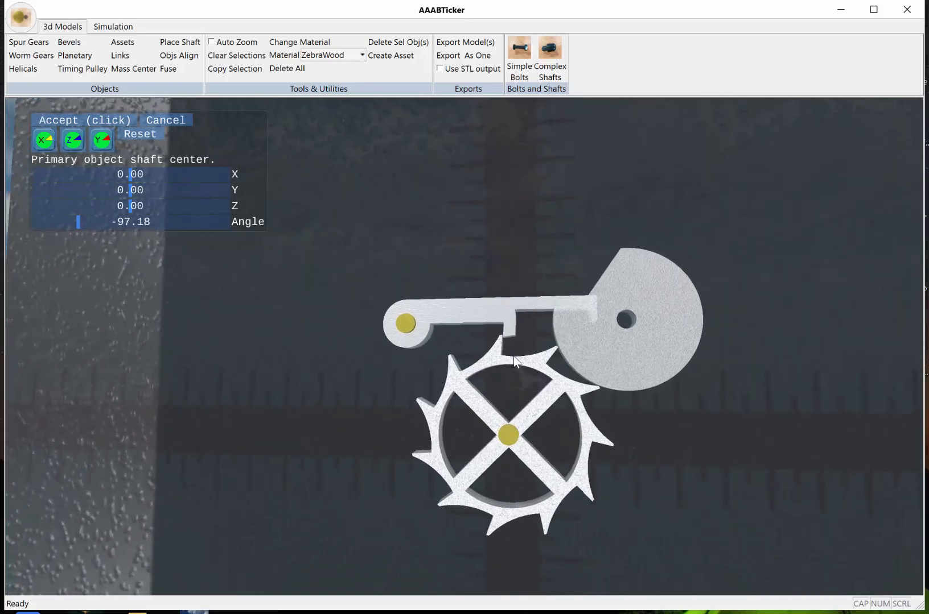
pyautogui.moveTo(504, 408); pyautogui.dragTo(512, 357, button='middle')
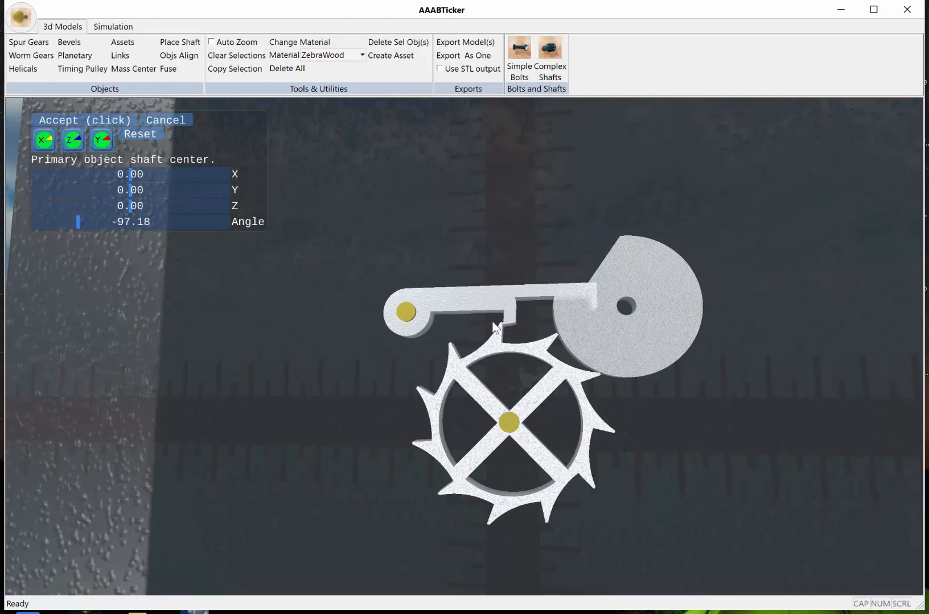
pyautogui.moveTo(505, 323); pyautogui.dragTo(517, 332, button='middle')
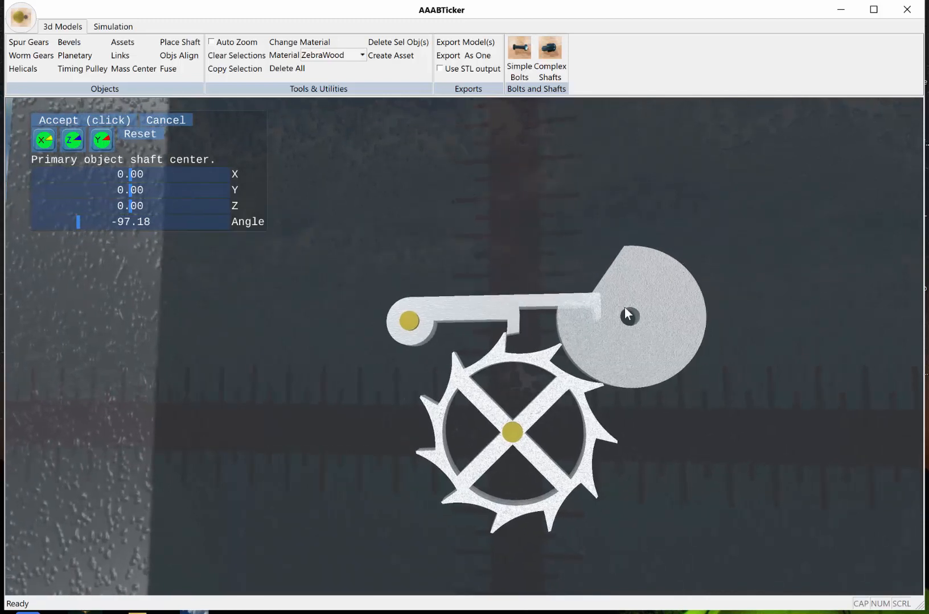
pyautogui.moveTo(639, 439); pyautogui.dragTo(633, 428, button='middle')
pyautogui.scroll(2, 635, 417)
pyautogui.scroll(4, 638, 425)
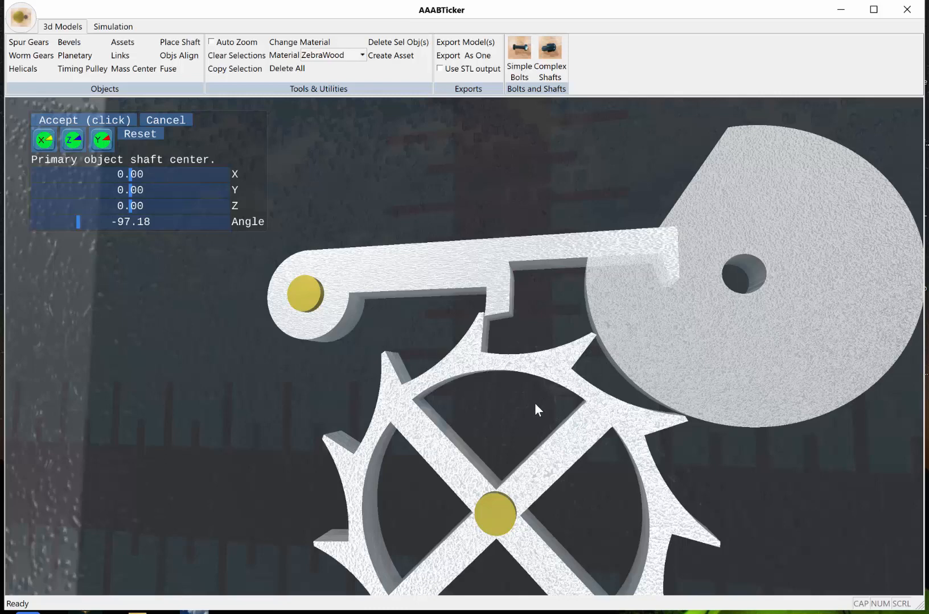
pyautogui.moveTo(527, 384); pyautogui.dragTo(486, 383, button='middle')
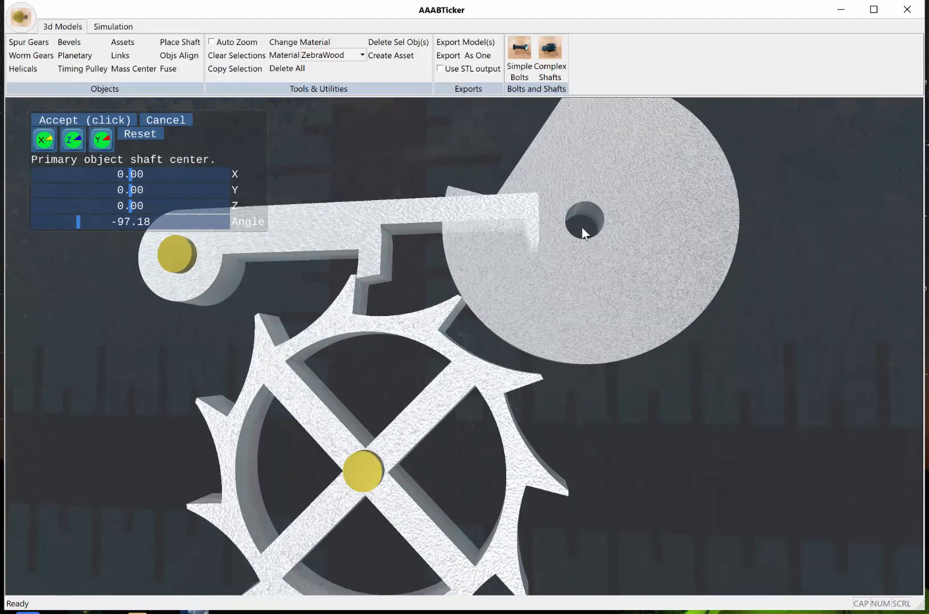
pyautogui.moveTo(599, 256); pyautogui.dragTo(591, 313, button='middle')
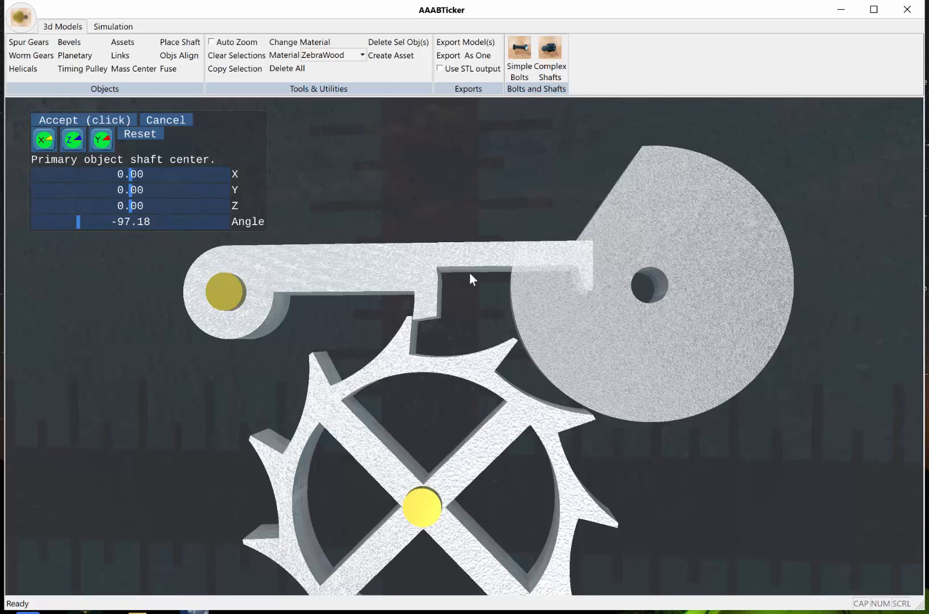
# - Try small X offsets up to 0.4 on the lock disk's shaft center, ending on 0.3
pyautogui.doubleClick(139, 177)
pyautogui.write('.1')
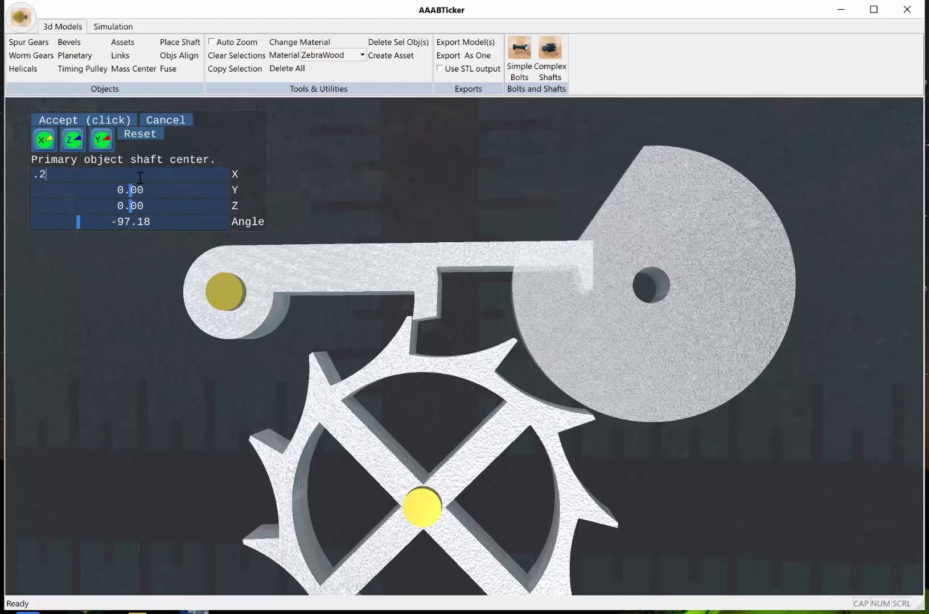
pyautogui.press('BackSpace')
pyautogui.write('3')
pyautogui.press('BackSpace')
pyautogui.write('4')
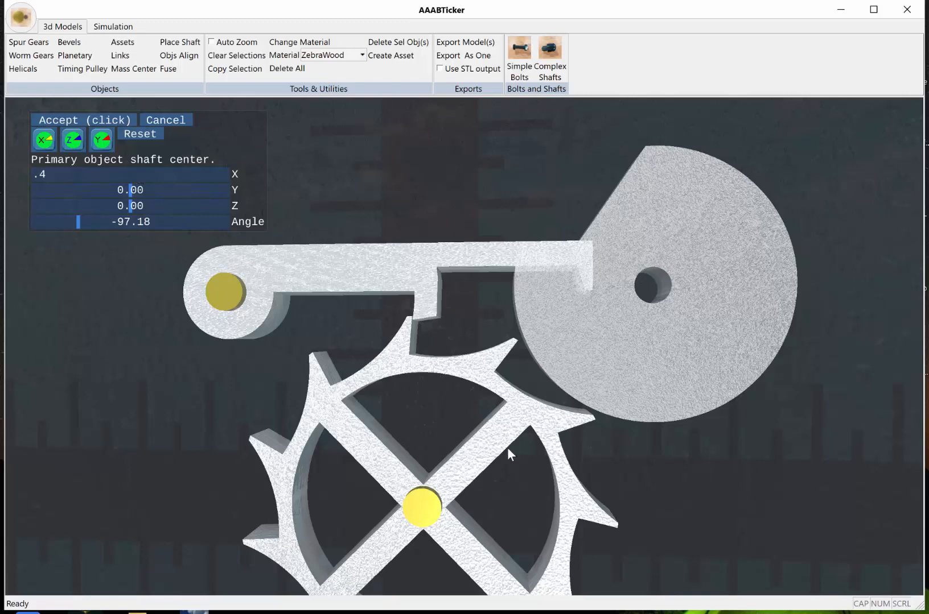
pyautogui.press('BackSpace')
pyautogui.write('3')
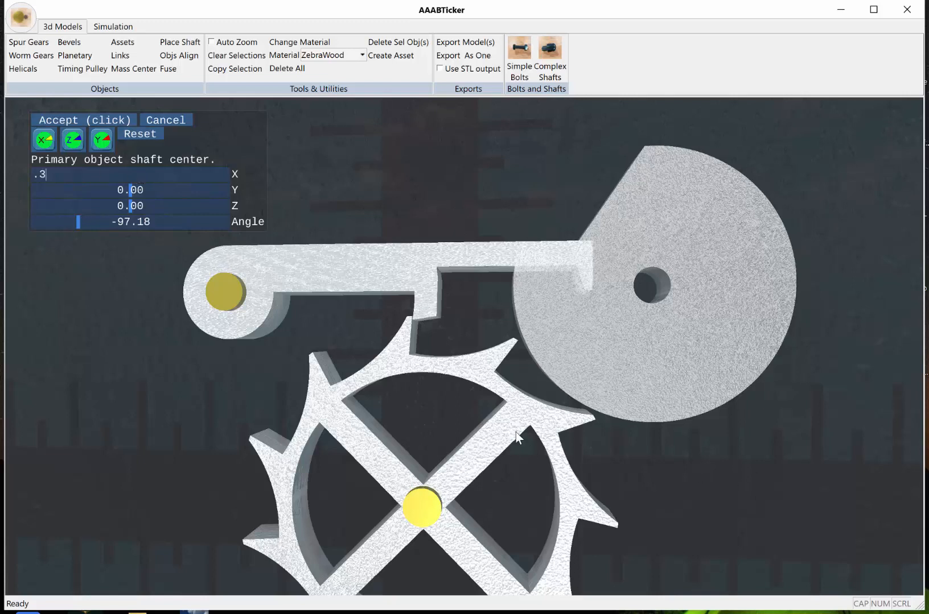
pyautogui.press('Return')
# - Return the X offset of the lock disk's shaft center to 0.00
pyautogui.click(164, 172)
pyautogui.press('BackSpace')
pyautogui.press('BackSpace')
pyautogui.press('BackSpace')
pyautogui.press('Return')
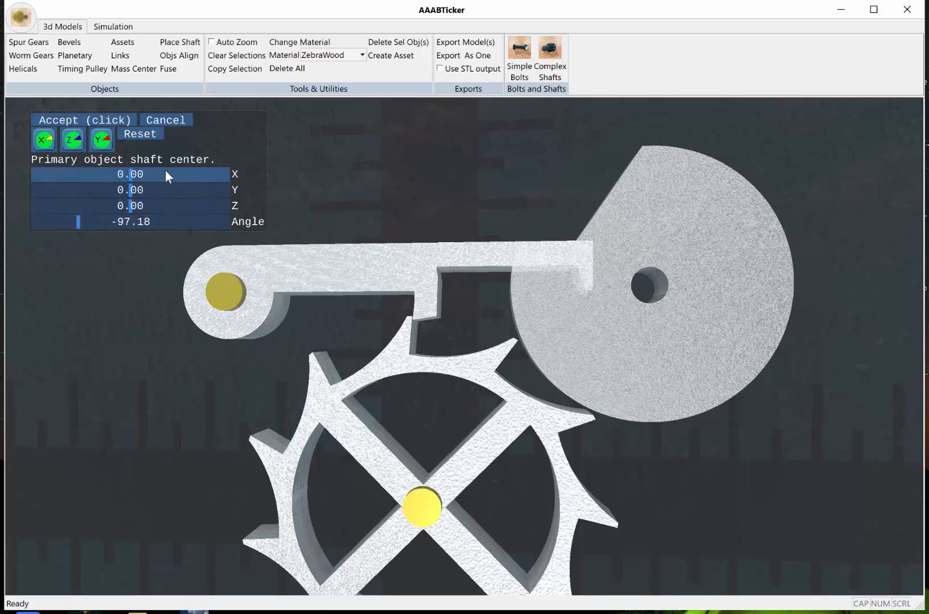
# - Check the lock disk's rim against the ratchet tooth tip and accept the disk's shaft center position
pyautogui.moveTo(595, 405)
pyautogui.mouseDown()
pyautogui.moveTo(589, 268)
pyautogui.moveTo(589, 391)
pyautogui.mouseUp()
pyautogui.scroll(3, 586, 381)
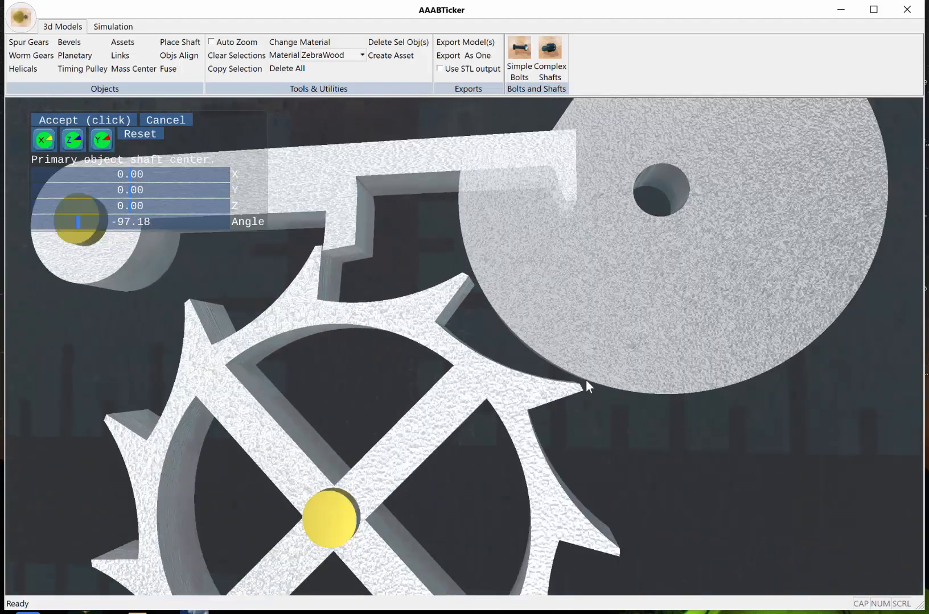
pyautogui.moveTo(477, 372)
pyautogui.mouseDown()
pyautogui.moveTo(478, 363)
pyautogui.moveTo(481, 378)
pyautogui.mouseUp()
pyautogui.scroll(-4, 478, 363)
pyautogui.scroll(-2, 478, 363)
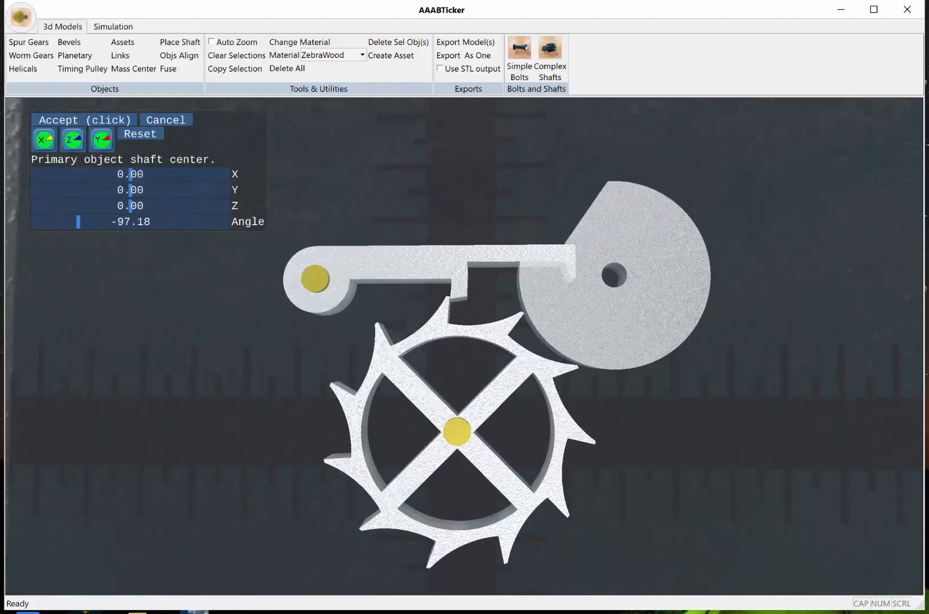
pyautogui.click(97, 120)
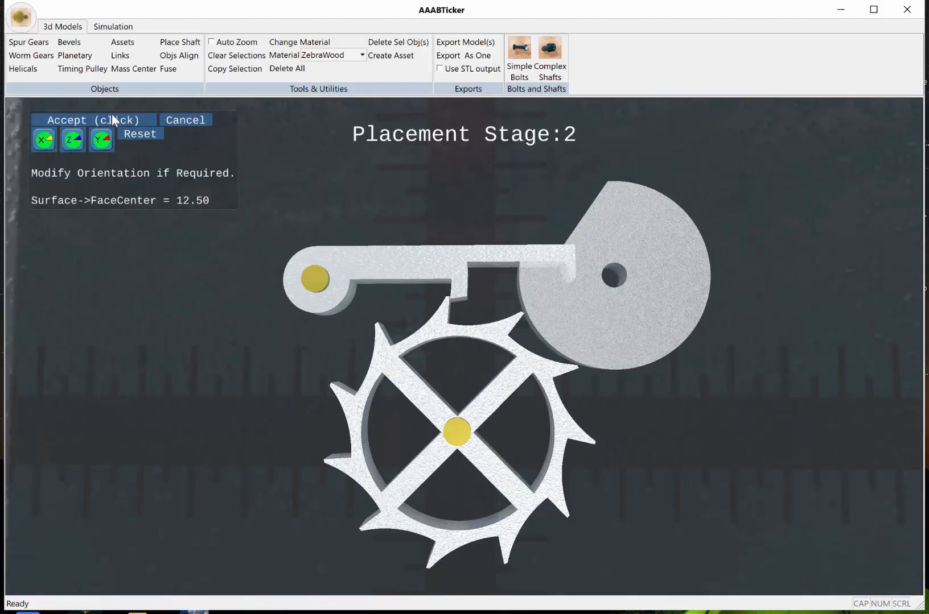
# - Accept the lock disk's orientation, then select the recoil arm and check its lower tab against the ratchet tooth
pyautogui.click(115, 118)
pyautogui.moveTo(524, 348)
pyautogui.mouseDown(button='middle')
pyautogui.moveTo(495, 418)
pyautogui.moveTo(521, 340)
pyautogui.mouseUp(button='middle')
pyautogui.click(435, 270)
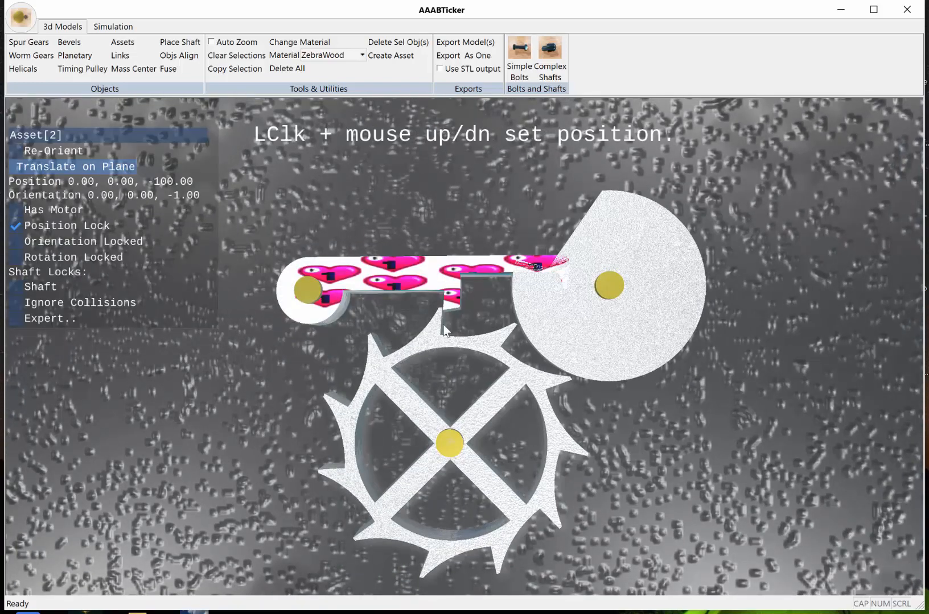
pyautogui.moveTo(459, 364); pyautogui.dragTo(469, 333, button='middle')
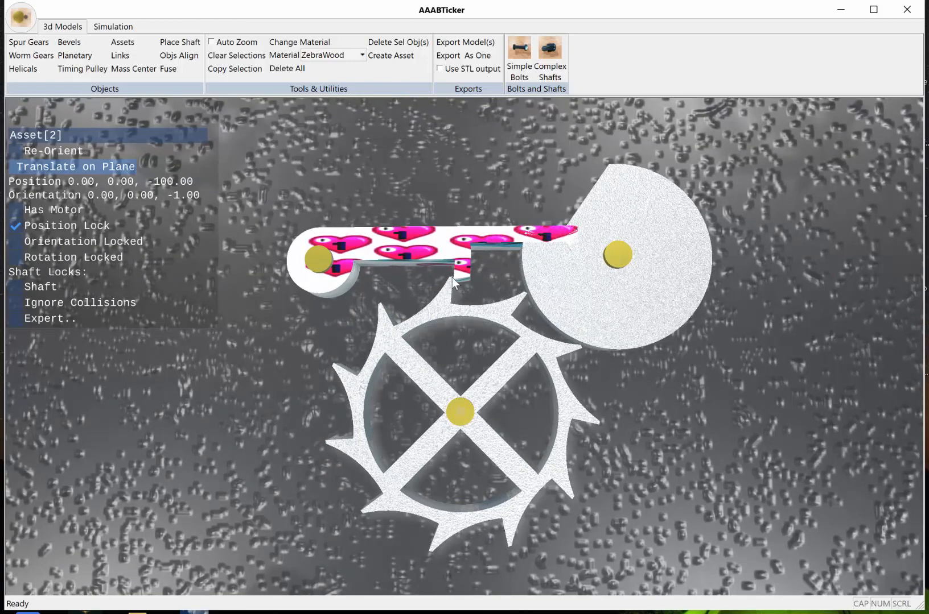
pyautogui.moveTo(482, 256); pyautogui.dragTo(487, 269, button='middle')
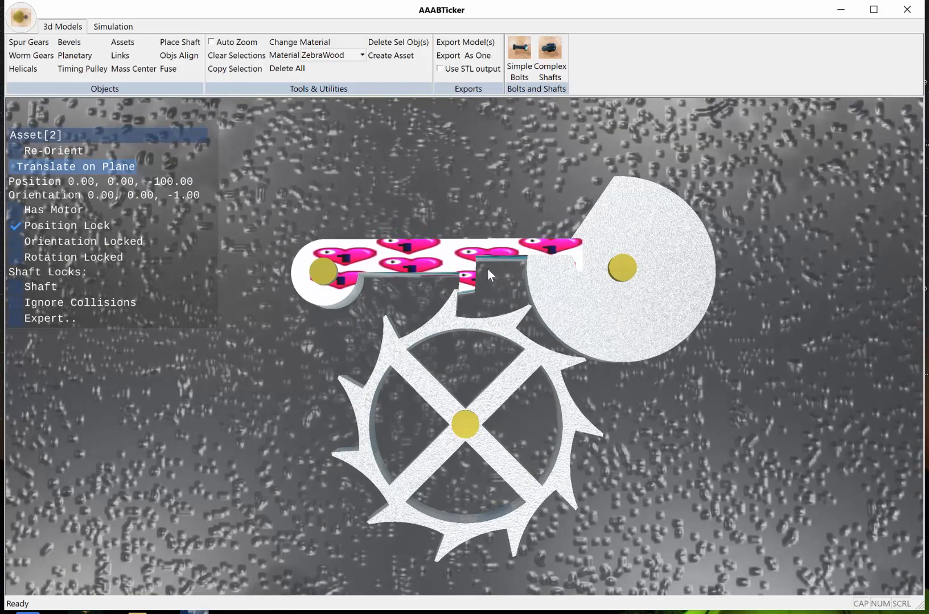
# - Translate the recoil arm on its plane with a Z shift of -8, then finish the move and deselect the arm
pyautogui.click(113, 166)
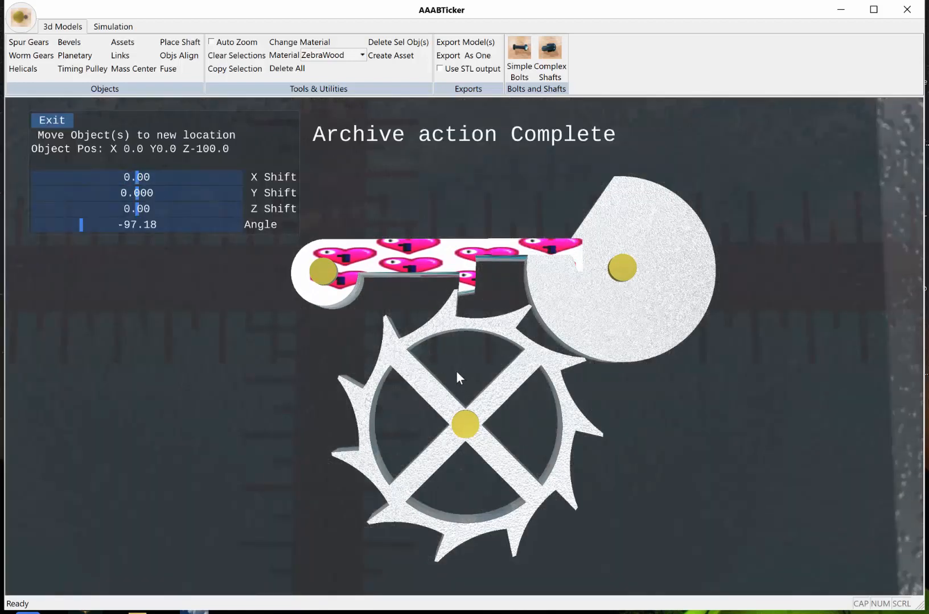
pyautogui.scroll(-5, 455, 369)
pyautogui.moveTo(466, 404); pyautogui.dragTo(478, 331, button='middle')
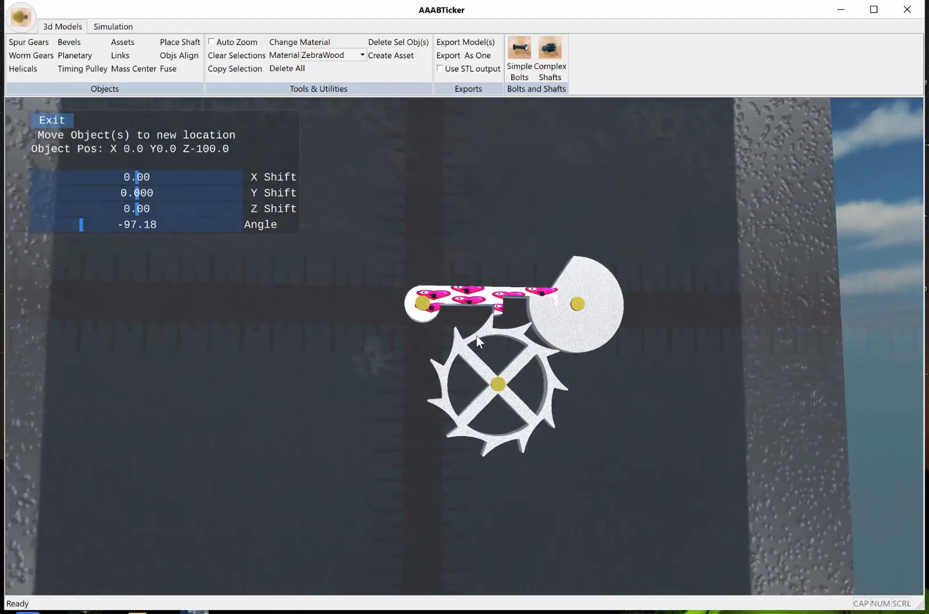
pyautogui.scroll(4, 500, 363)
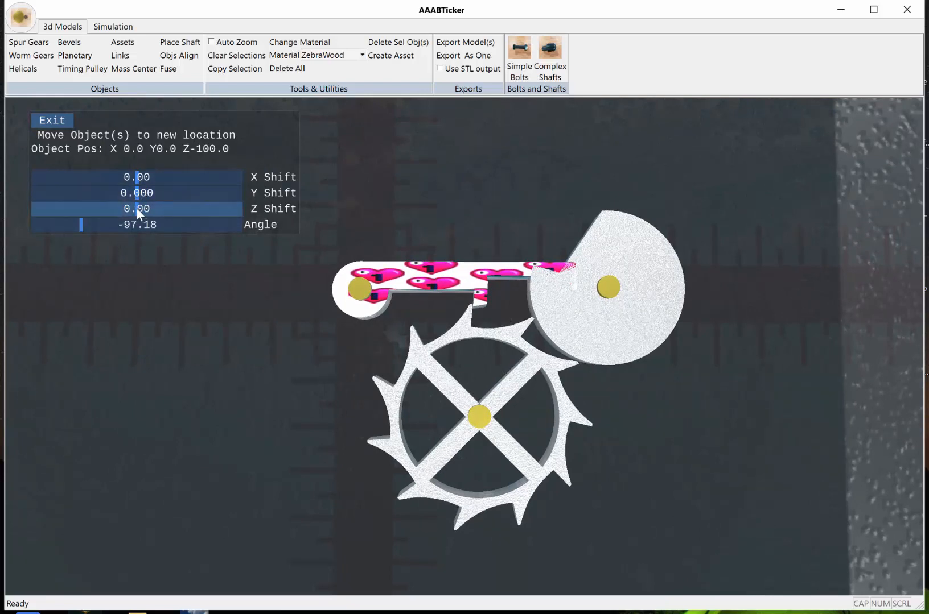
pyautogui.moveTo(136, 209)
pyautogui.mouseDown()
pyautogui.moveTo(145, 206)
pyautogui.moveTo(121, 208)
pyautogui.mouseUp()
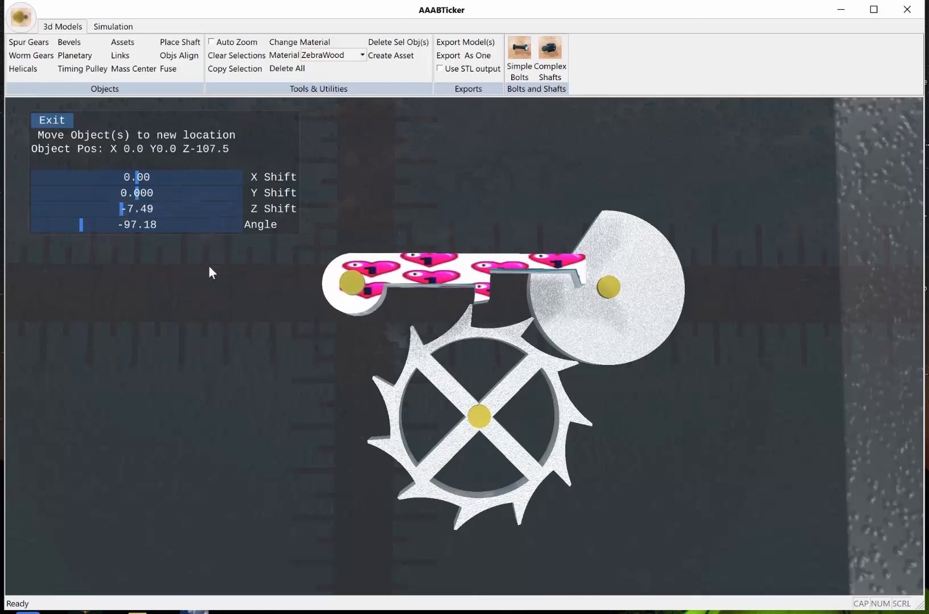
pyautogui.moveTo(420, 352); pyautogui.dragTo(366, 363, button='middle')
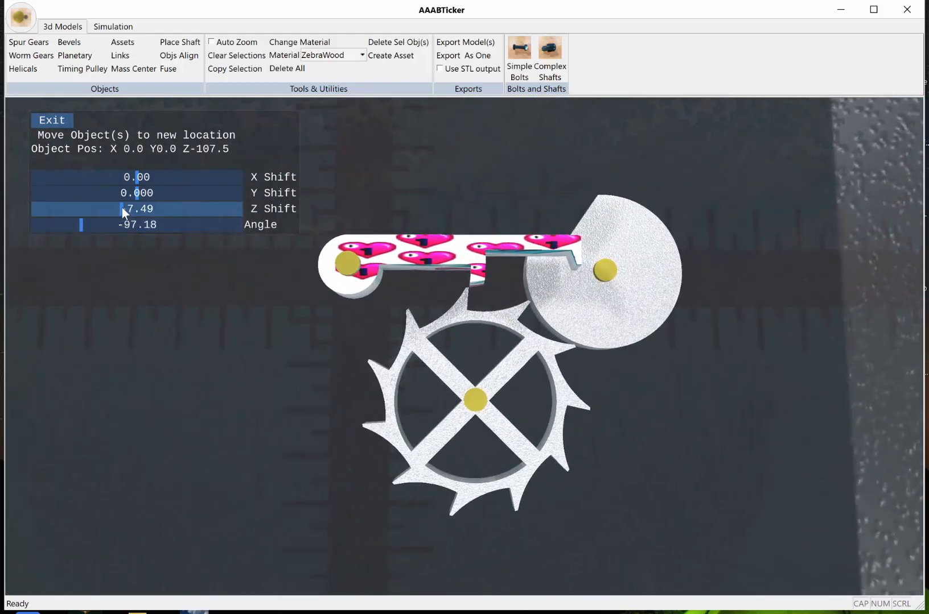
pyautogui.keyDown('ctrl'); pyautogui.click(144, 209); pyautogui.keyUp('ctrl')
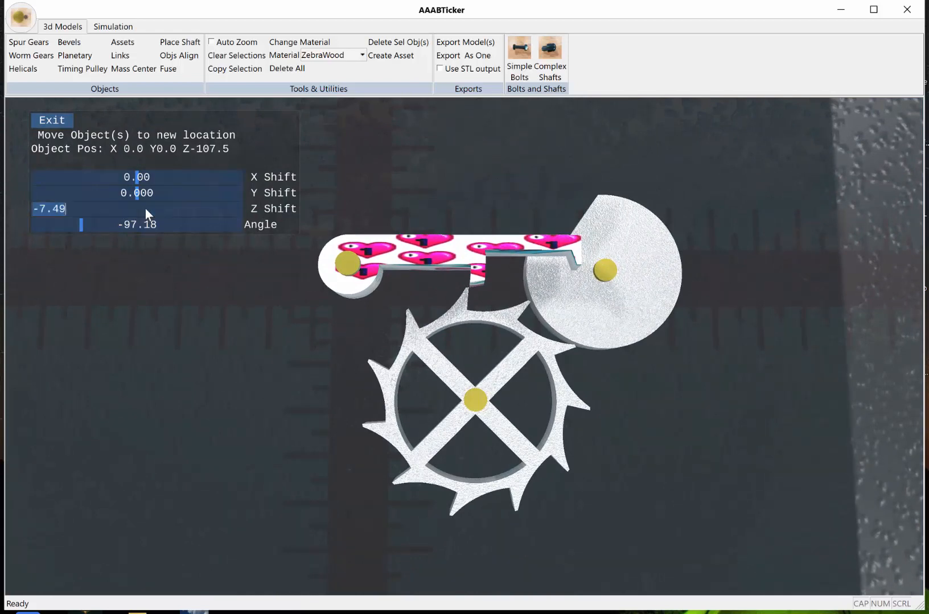
pyautogui.write('-8')
pyautogui.press('Return')
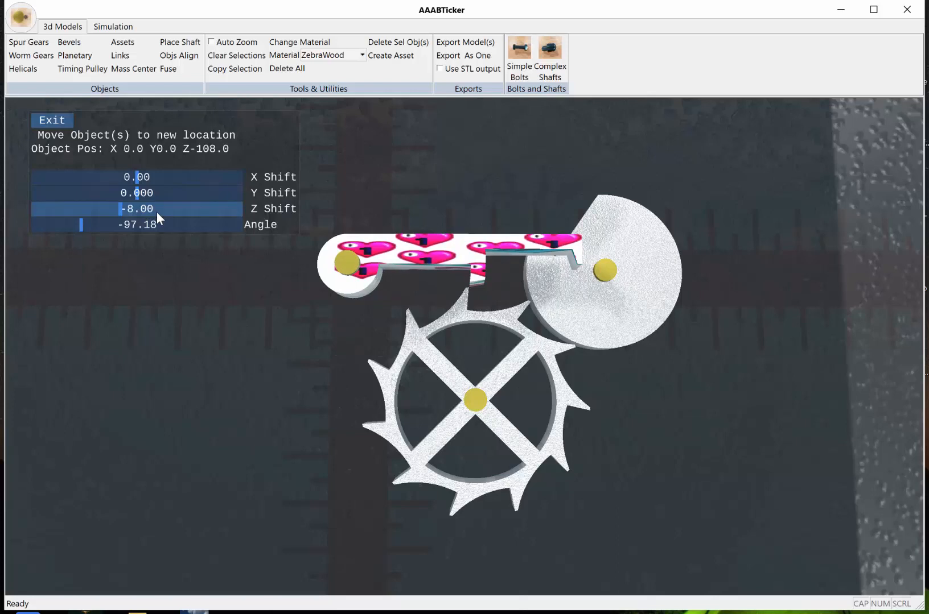
pyautogui.click(53, 120)
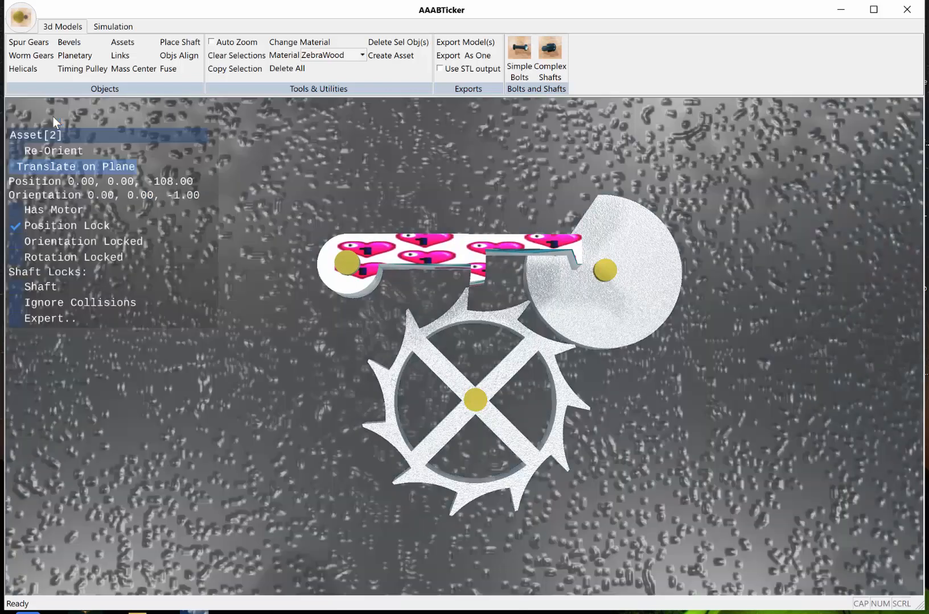
pyautogui.click(517, 190)
# - Load the asset recoildisktrigger1.5mm.tass and accept it at a scale of 1.00
pyautogui.moveTo(605, 403); pyautogui.dragTo(574, 382, button='middle')
pyautogui.scroll(4, 606, 401)
pyautogui.scroll(-3, 606, 401)
pyautogui.moveTo(576, 327); pyautogui.dragTo(561, 301, button='middle')
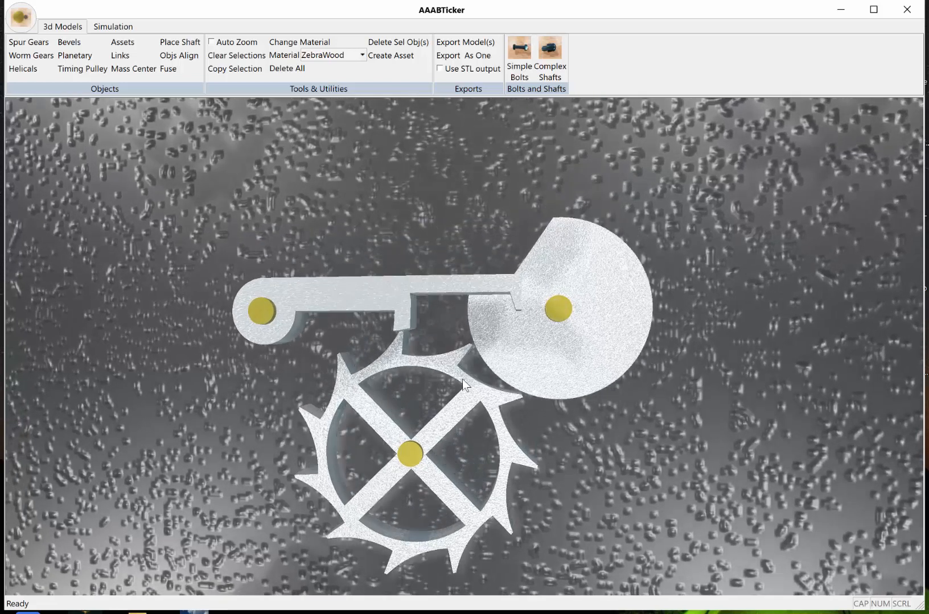
pyautogui.moveTo(462, 379); pyautogui.dragTo(483, 364, button='middle')
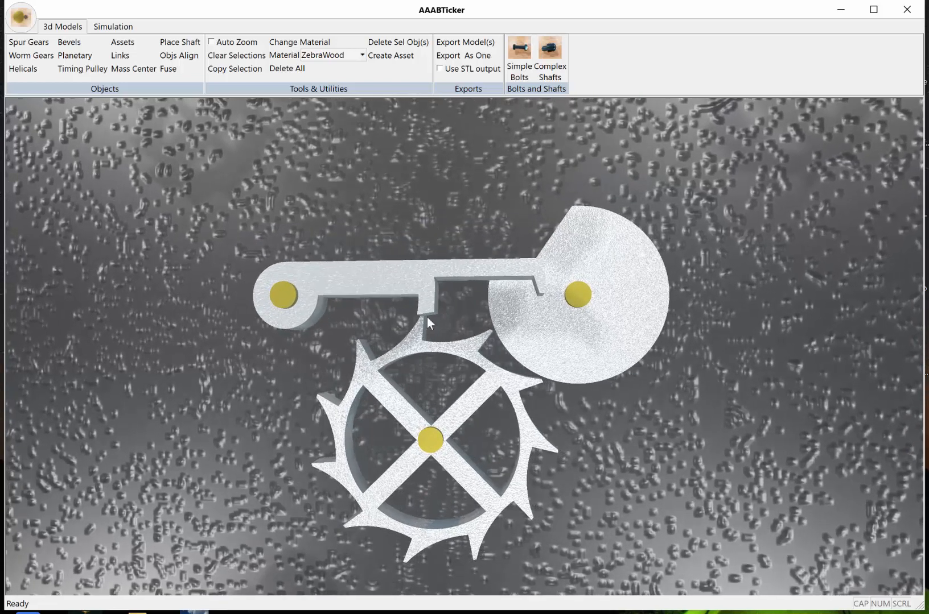
pyautogui.click(120, 42)
pyautogui.scroll(-5, 202, 233)
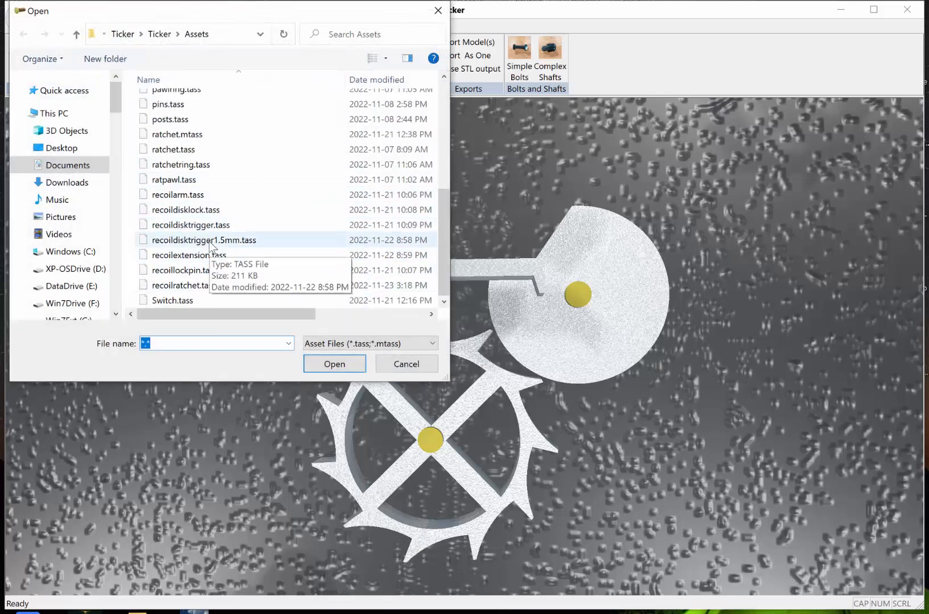
pyautogui.click(243, 241)
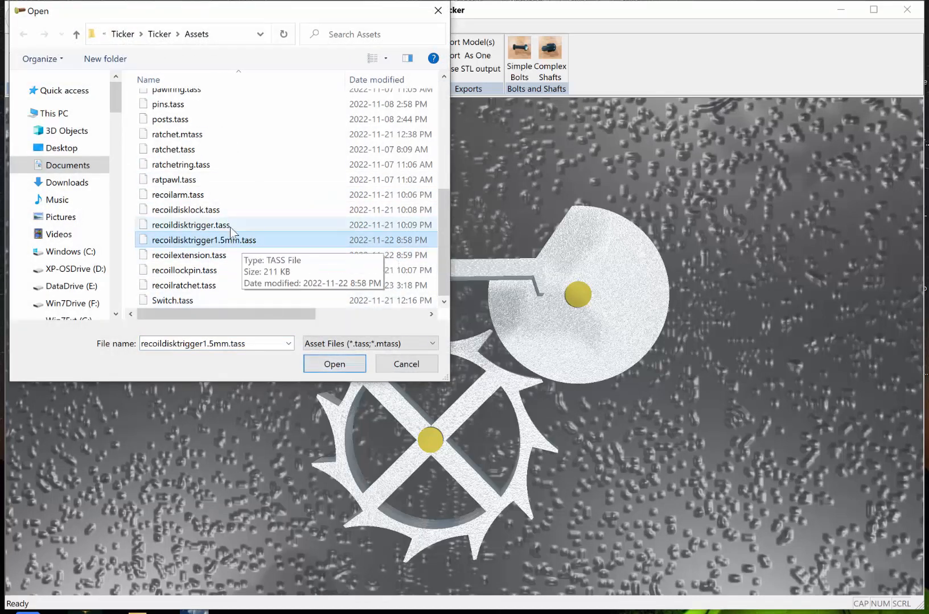
pyautogui.click(335, 366)
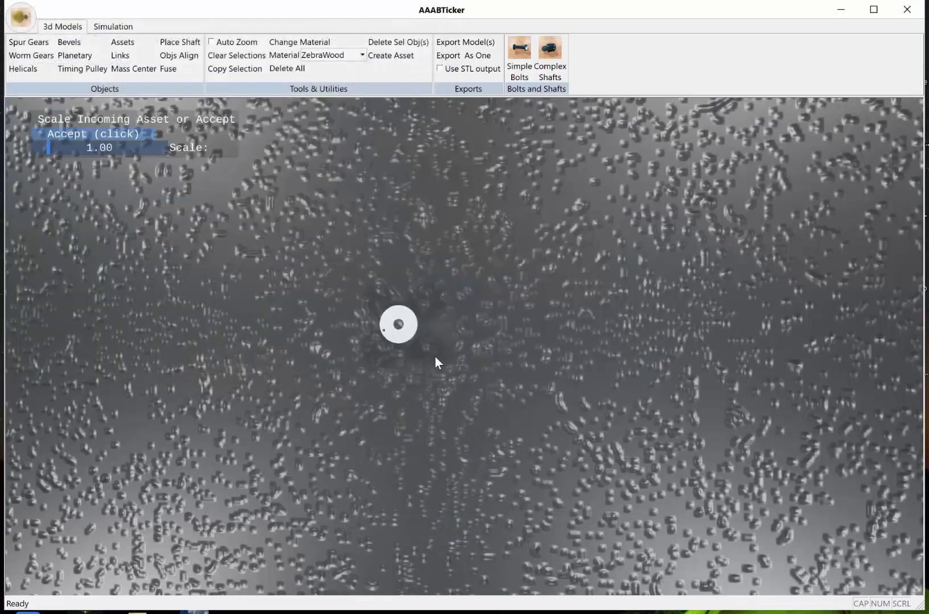
pyautogui.click(70, 132)
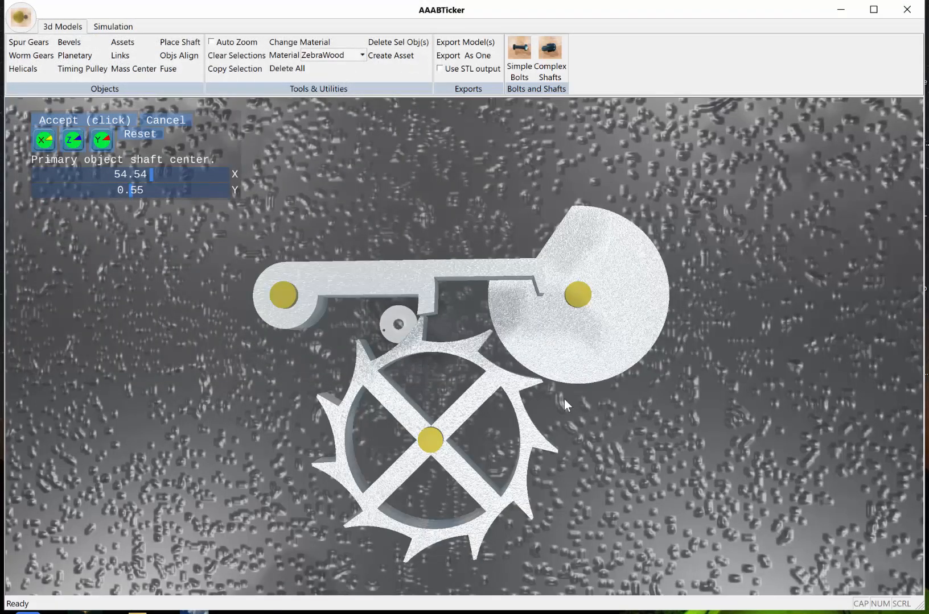
# - Place the trigger disk on the lock disk's shaft with a face-to-face distance of about 3.89 and accept it
pyautogui.click(578, 297)
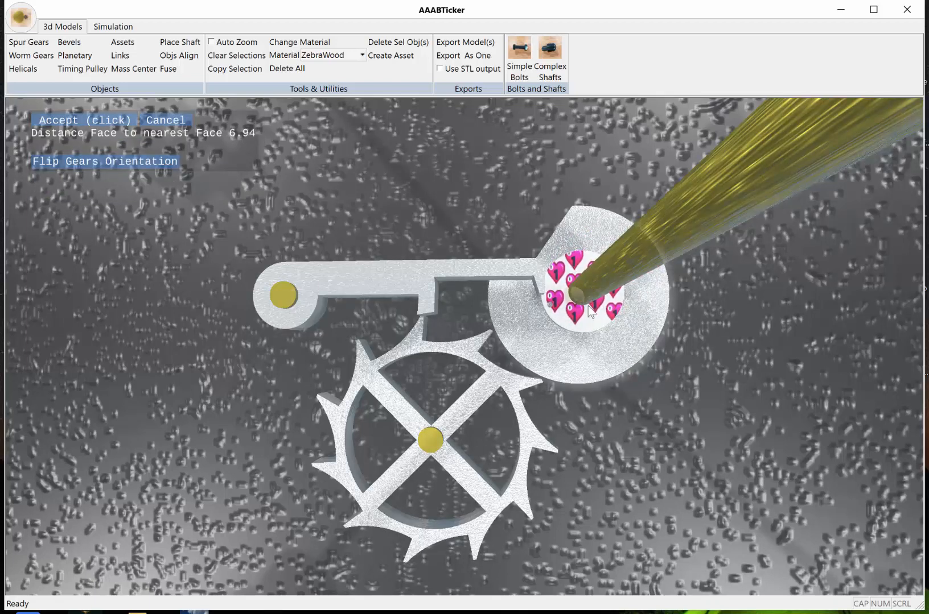
pyautogui.moveTo(583, 294); pyautogui.dragTo(327, 353, button='middle')
pyautogui.moveTo(407, 389); pyautogui.dragTo(399, 389, button='middle')
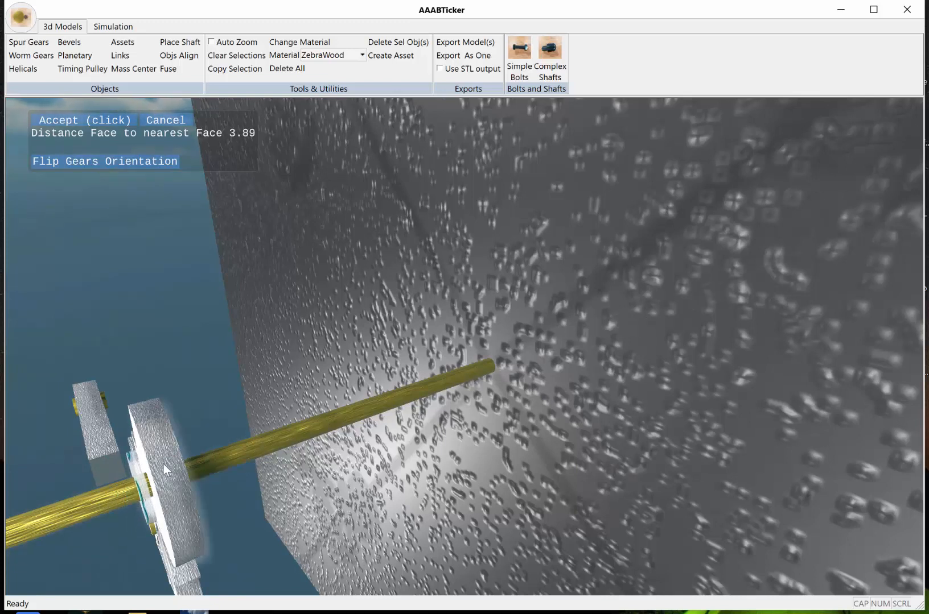
pyautogui.moveTo(226, 539); pyautogui.dragTo(264, 519, button='middle')
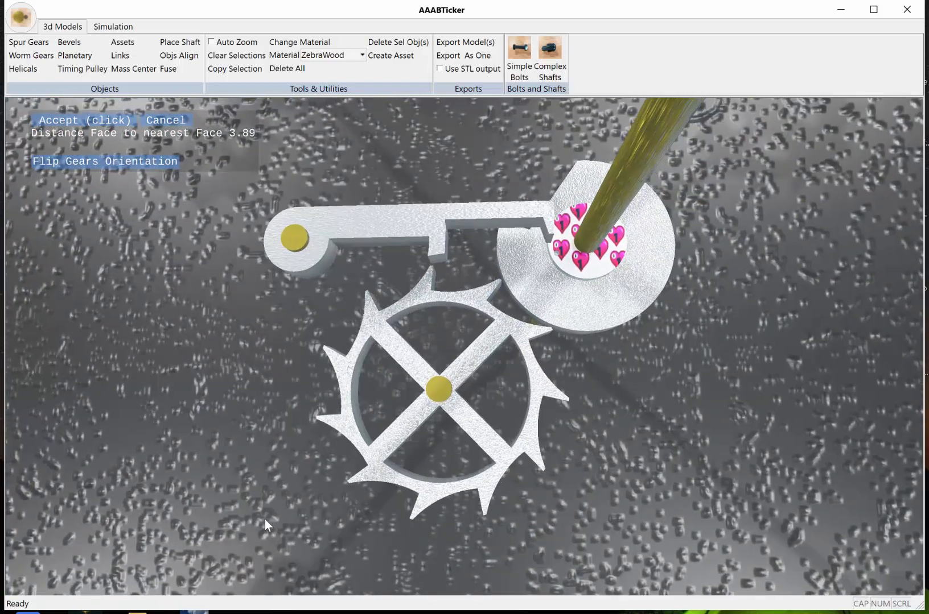
pyautogui.click(94, 123)
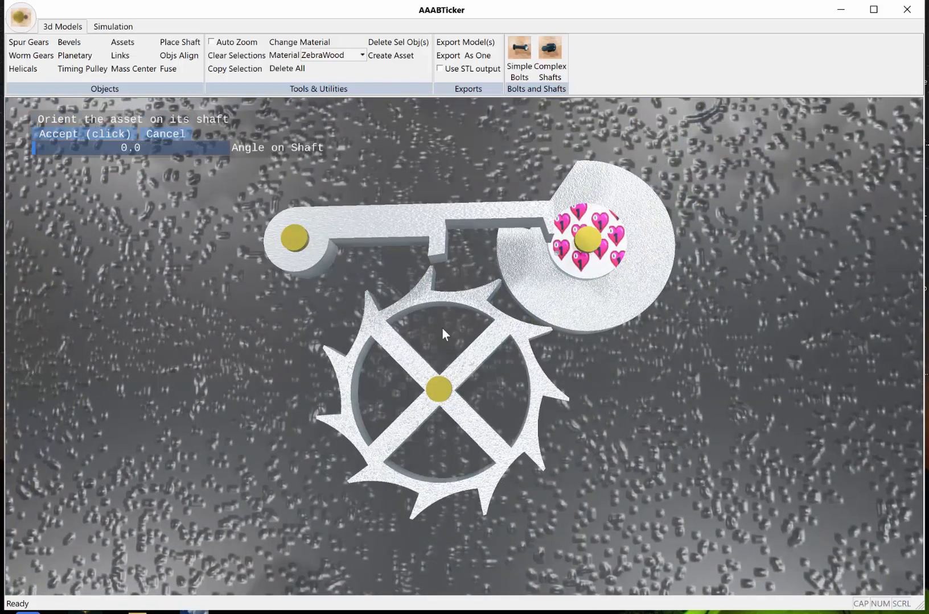
# - Rotate the trigger disk on its shaft to an angle of about 18.7 and accept the orientation
pyautogui.moveTo(597, 324); pyautogui.dragTo(600, 438)
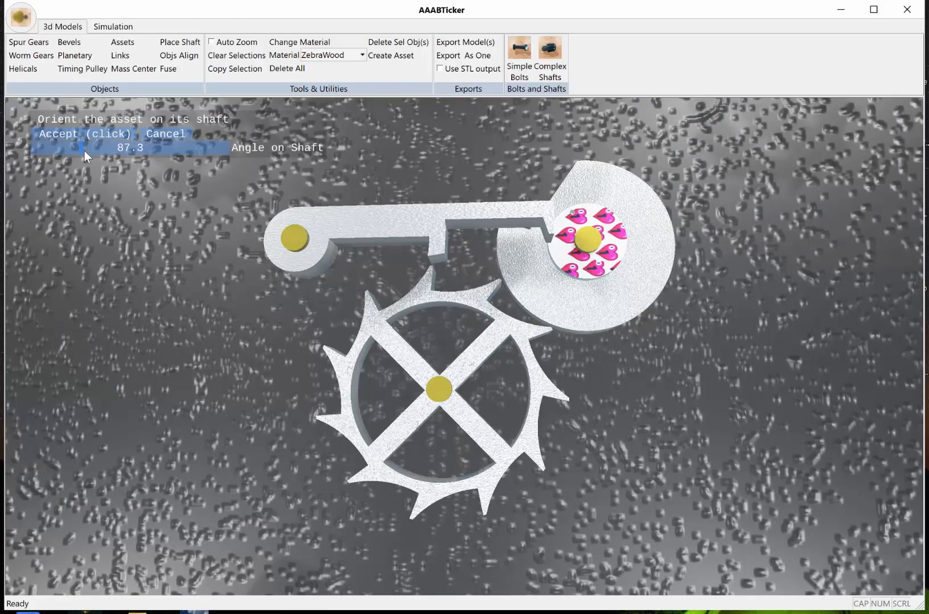
pyautogui.moveTo(82, 151); pyautogui.dragTo(48, 149)
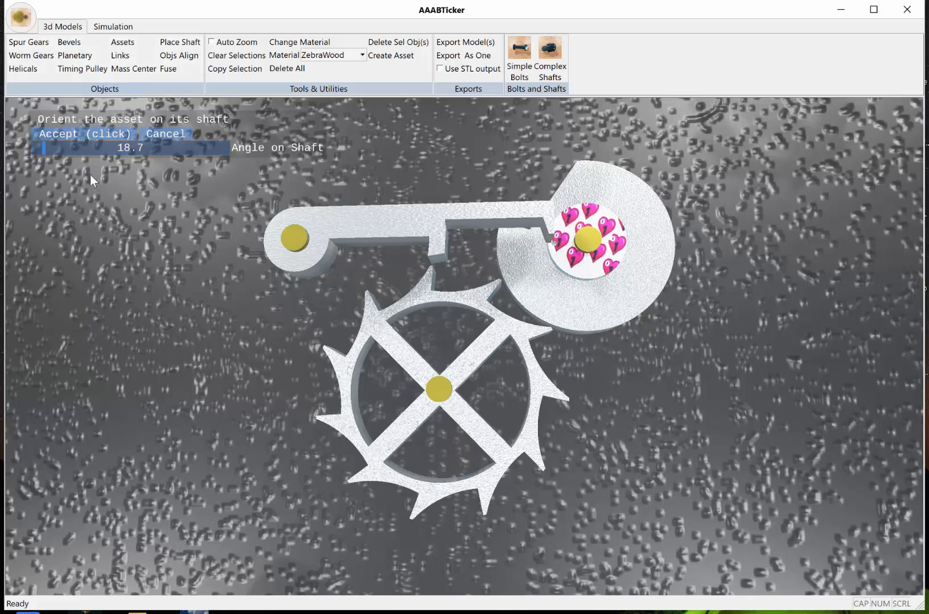
pyautogui.click(90, 132)
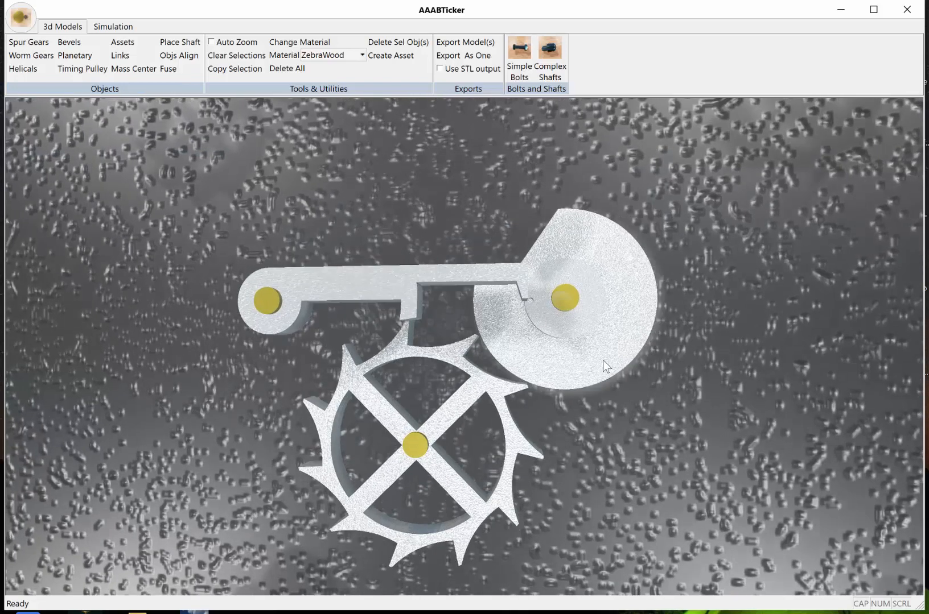
# - Examine how the trigger disk sits in front of the lock disk and lines up with the recoil arm's tip and the ratchet
pyautogui.moveTo(559, 423); pyautogui.dragTo(567, 392, button='middle')
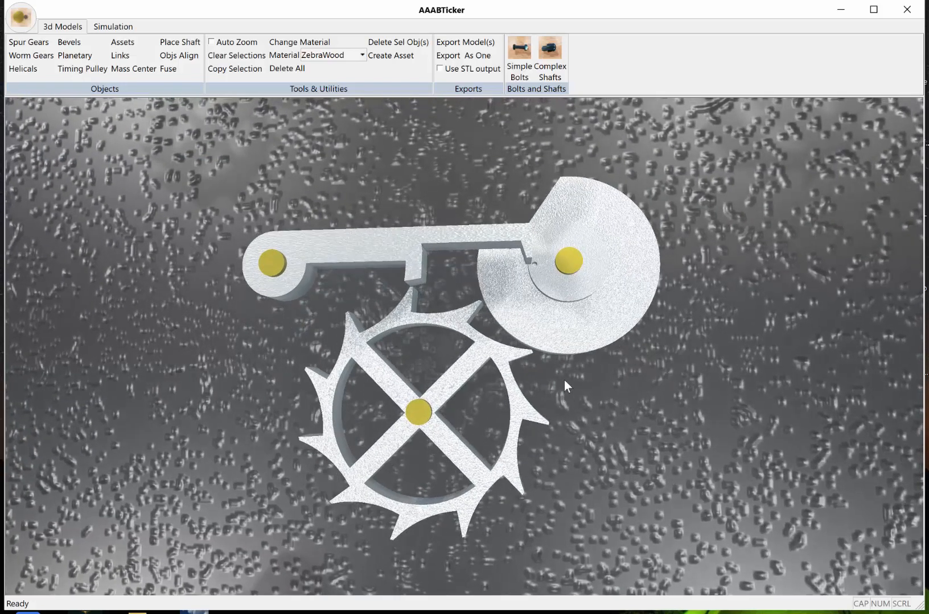
pyautogui.scroll(5, 565, 379)
pyautogui.scroll(-4, 581, 384)
pyautogui.moveTo(576, 396); pyautogui.dragTo(606, 370, button='middle')
pyautogui.scroll(-4, 576, 395)
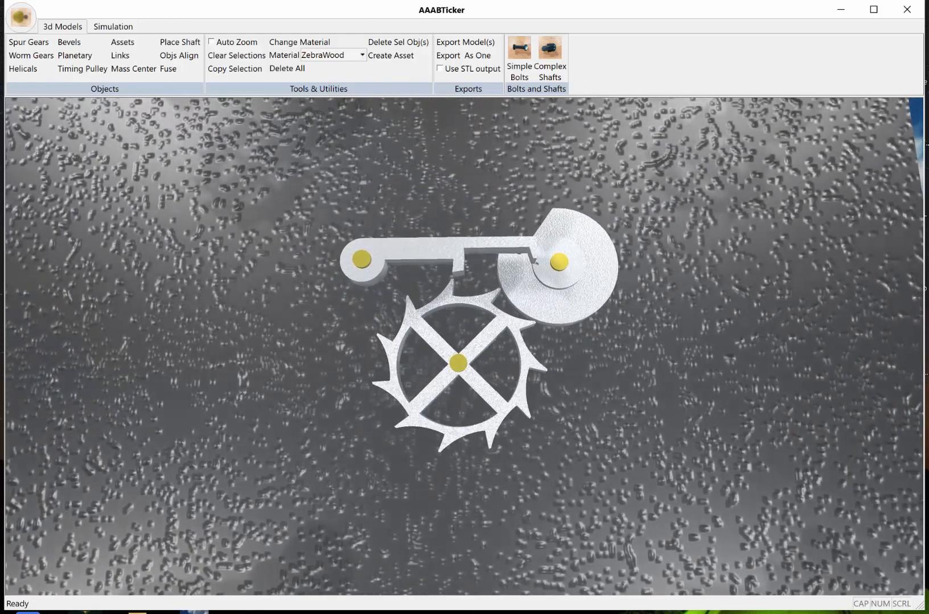
pyautogui.scroll(3, 575, 372)
pyautogui.scroll(-1, 570, 375)
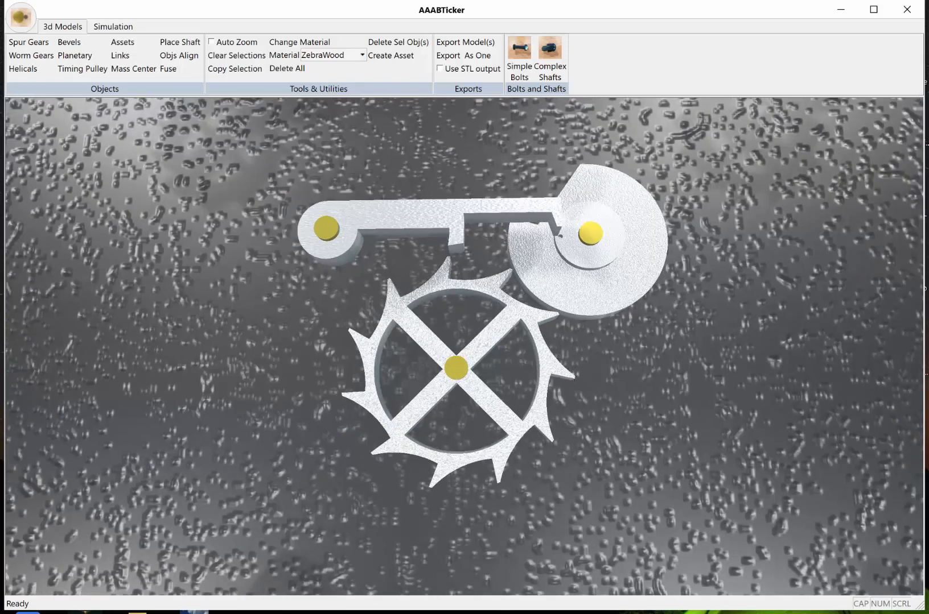
pyautogui.moveTo(571, 375); pyautogui.dragTo(555, 396, button='middle')
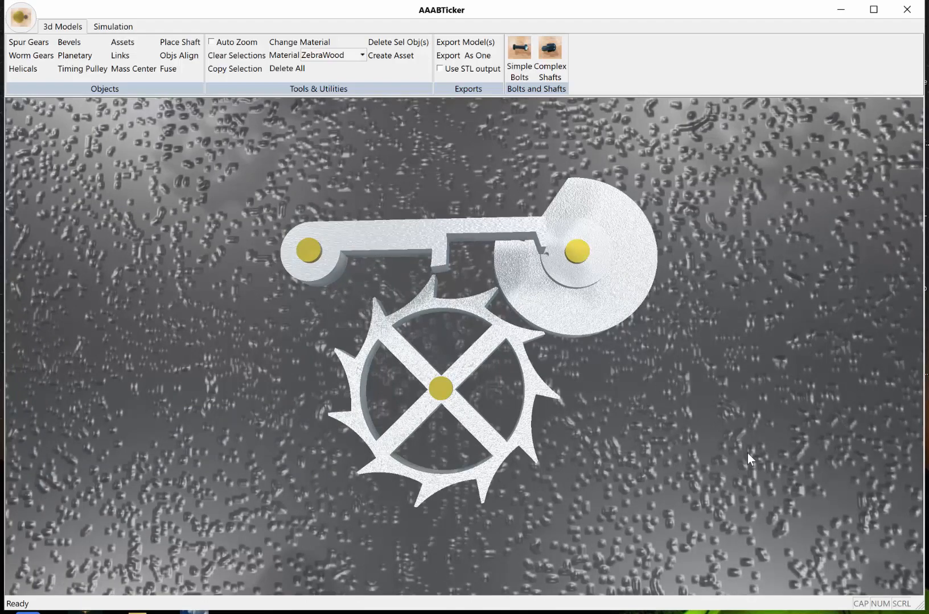
pyautogui.scroll(2, 646, 421)
pyautogui.scroll(-3, 646, 422)
pyautogui.moveTo(646, 421); pyautogui.dragTo(640, 398, button='middle')
pyautogui.scroll(-2, 651, 399)
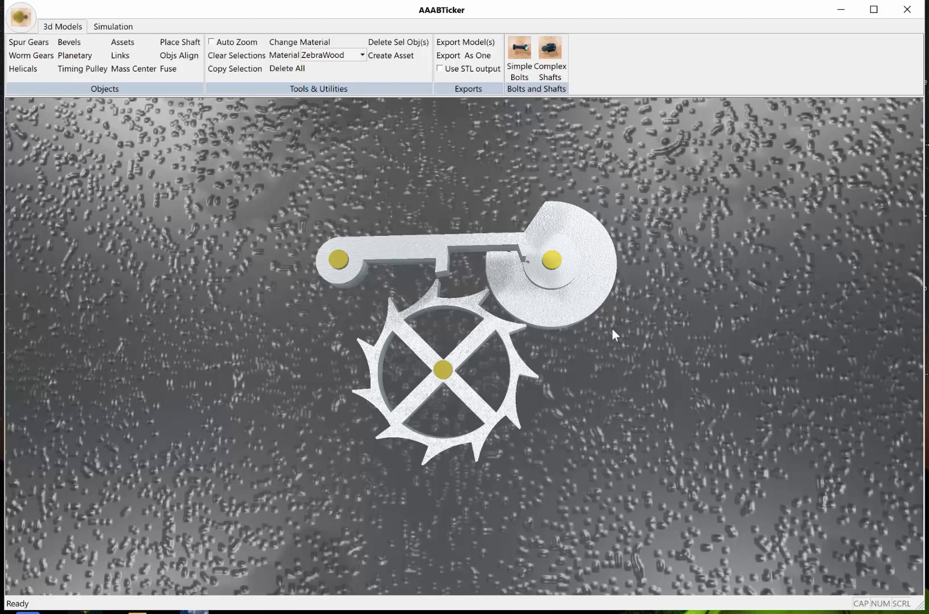
pyautogui.scroll(2, 644, 367)
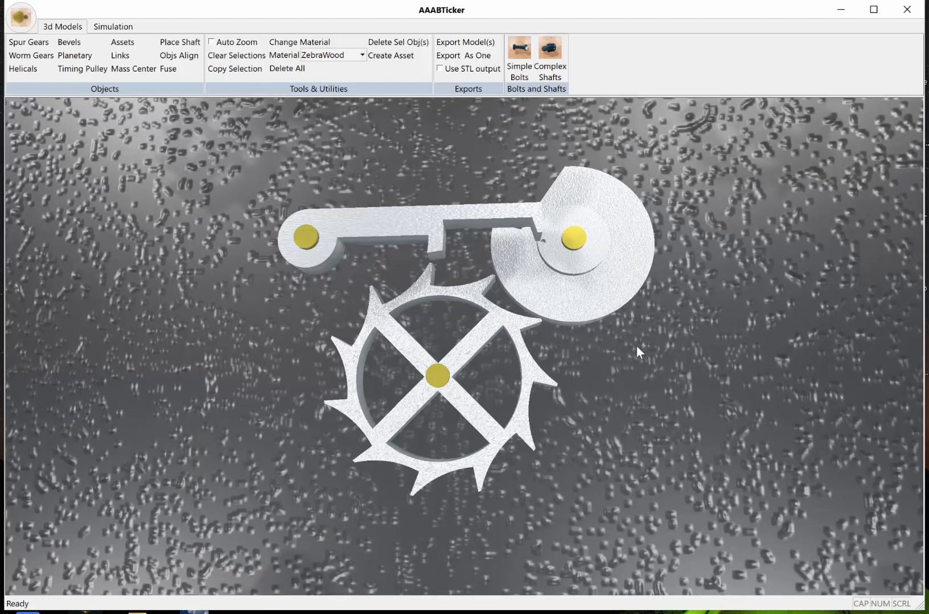
pyautogui.scroll(2, 619, 337)
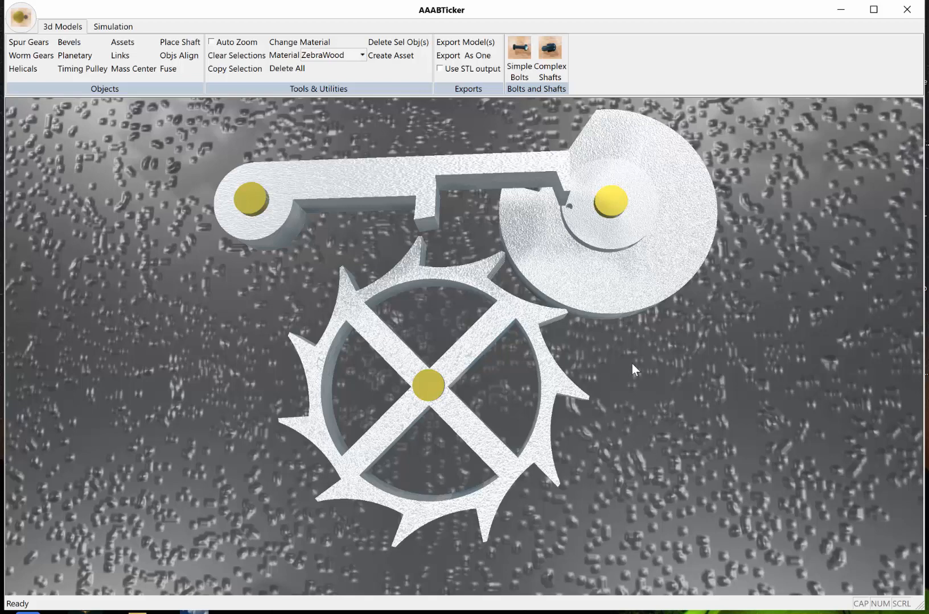
# - Inspect the settings of the lock disk and the ratchet, then clear the selection and review the assembly
pyautogui.click(577, 288)
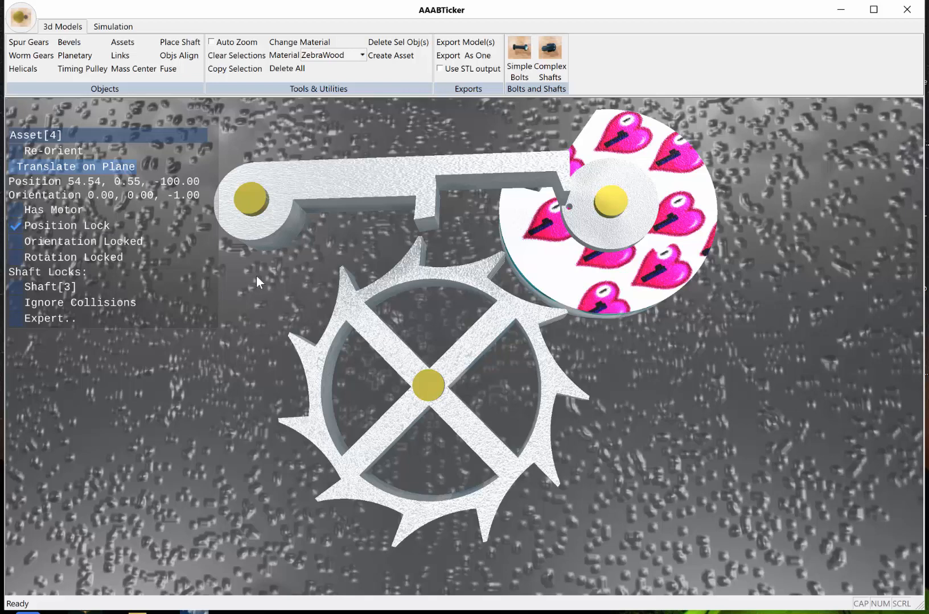
pyautogui.click(484, 272)
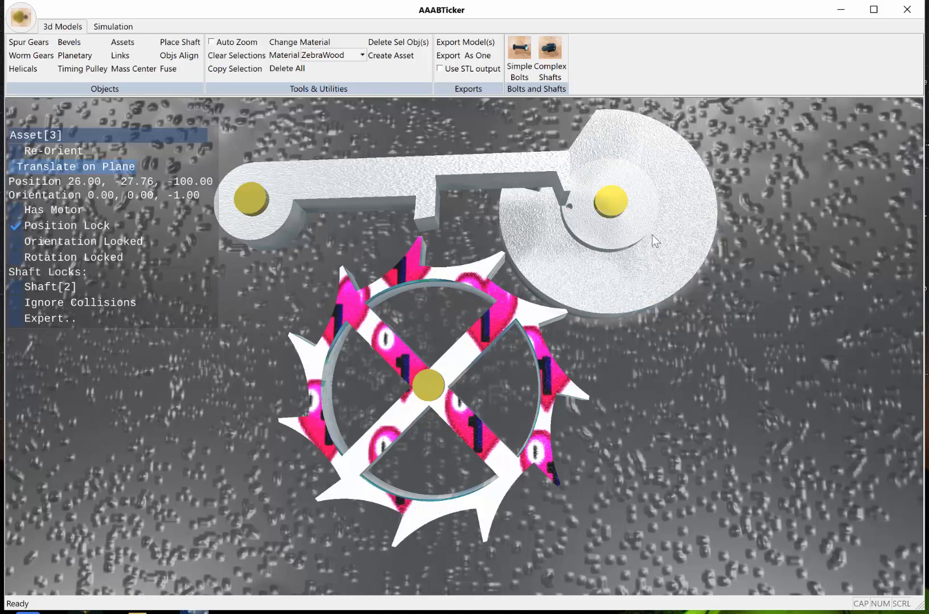
pyautogui.click(598, 340)
pyautogui.scroll(-3, 597, 340)
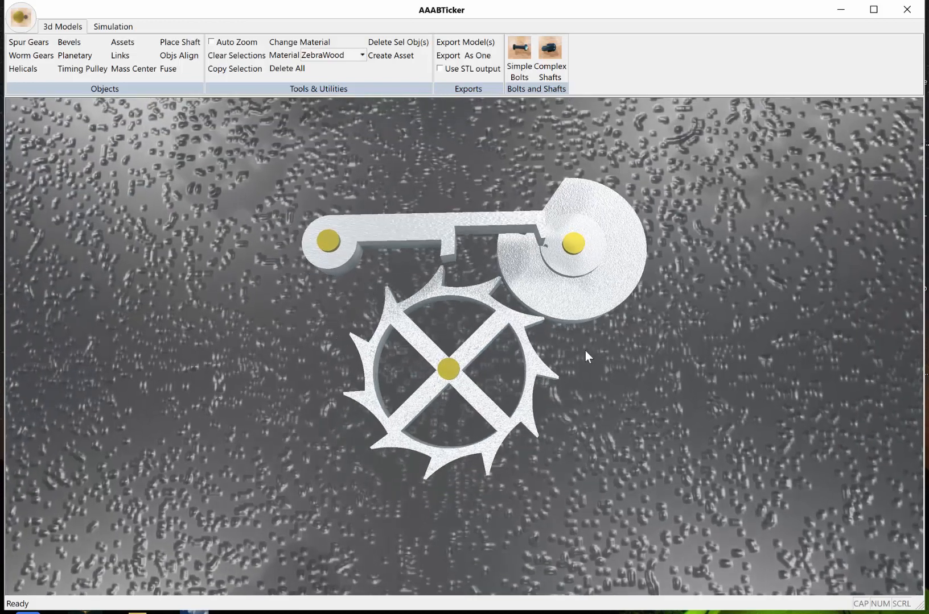
pyautogui.scroll(3, 583, 344)
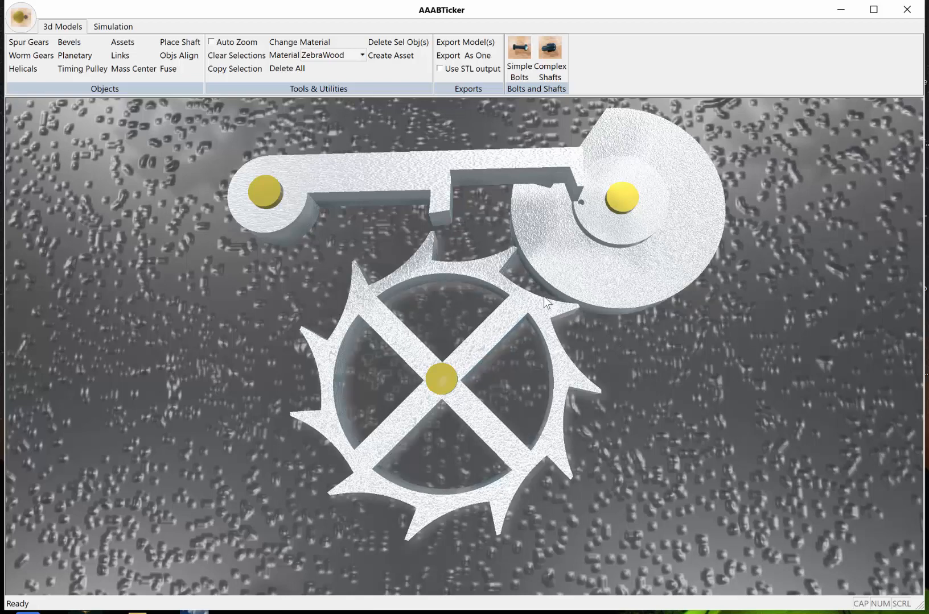
# - Create a linkage joining the shafts of the recoil arm, the ratchet and the lock disk
pyautogui.moveTo(630, 374); pyautogui.dragTo(639, 325, button='middle')
pyautogui.scroll(-3, 628, 360)
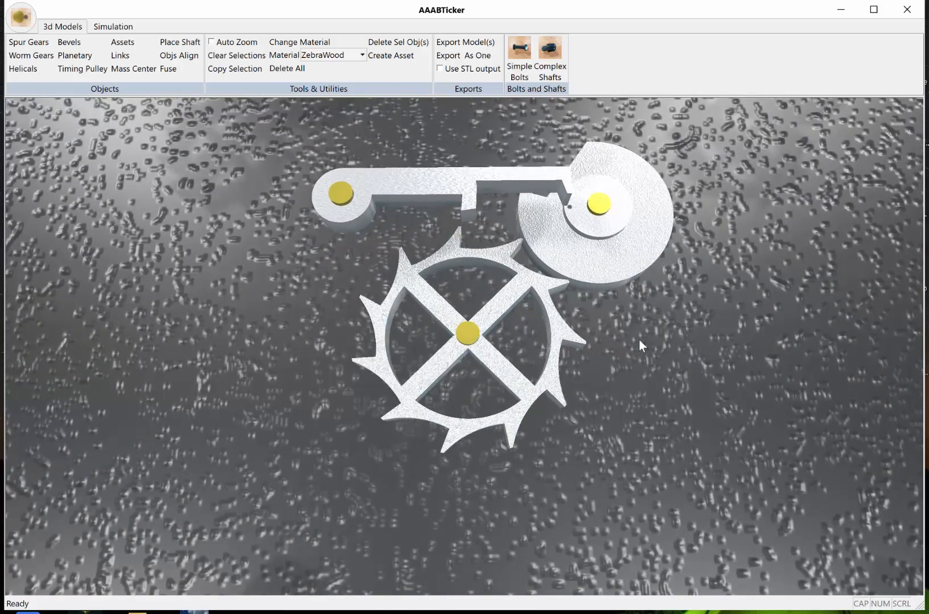
pyautogui.click(342, 198)
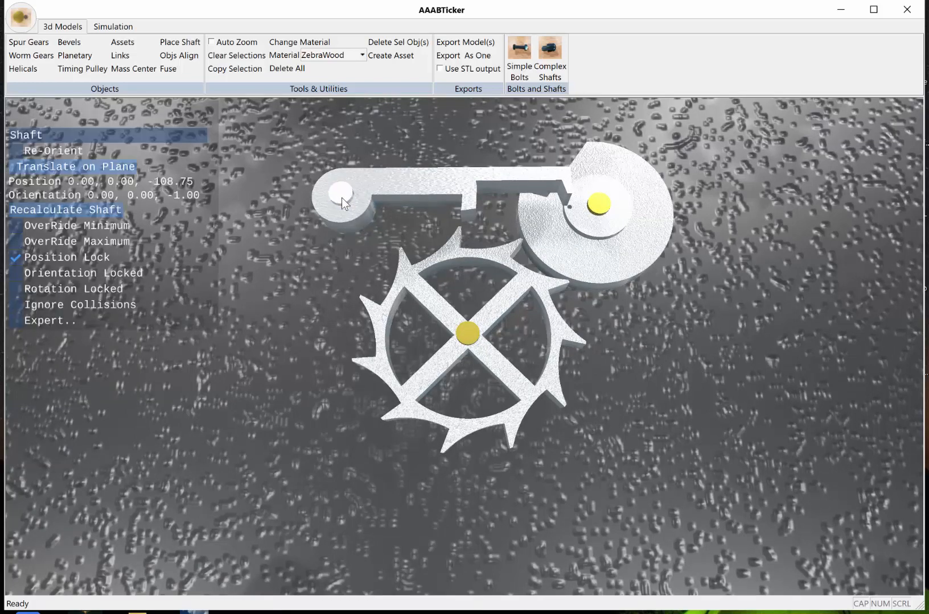
pyautogui.click(468, 337)
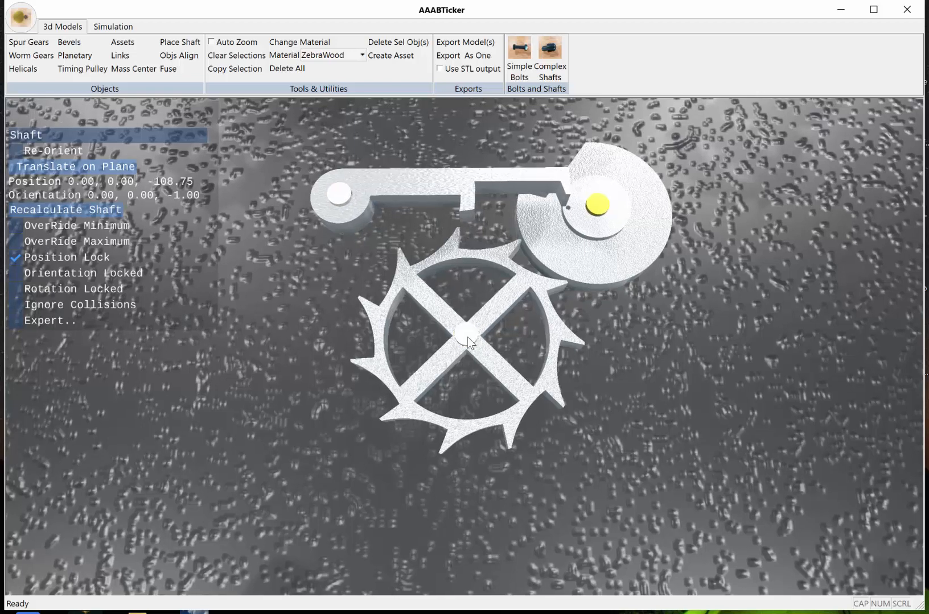
pyautogui.click(595, 209)
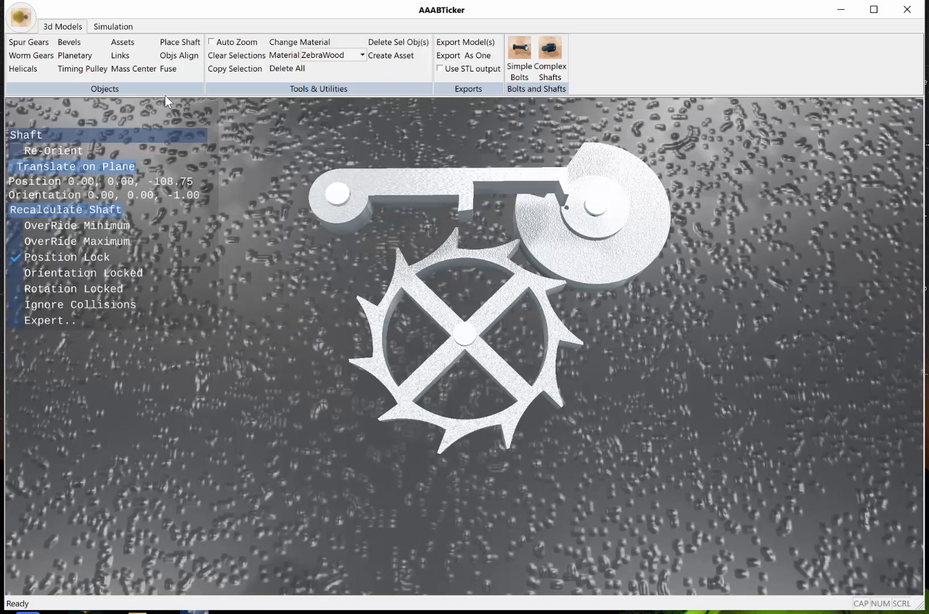
pyautogui.click(125, 58)
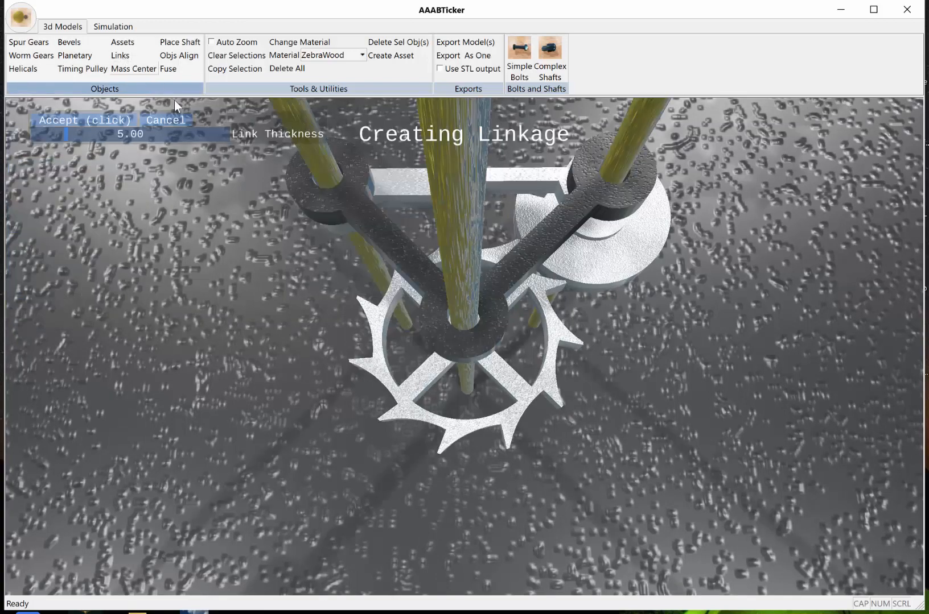
# - Place the linkage on the three shafts behind the ratchet with a link thickness of 5.00 and accept it
pyautogui.moveTo(613, 433); pyautogui.dragTo(695, 418, button='middle')
pyautogui.moveTo(555, 373); pyautogui.dragTo(634, 384, button='middle')
pyautogui.moveTo(576, 329); pyautogui.dragTo(584, 384, button='middle')
pyautogui.click(605, 328)
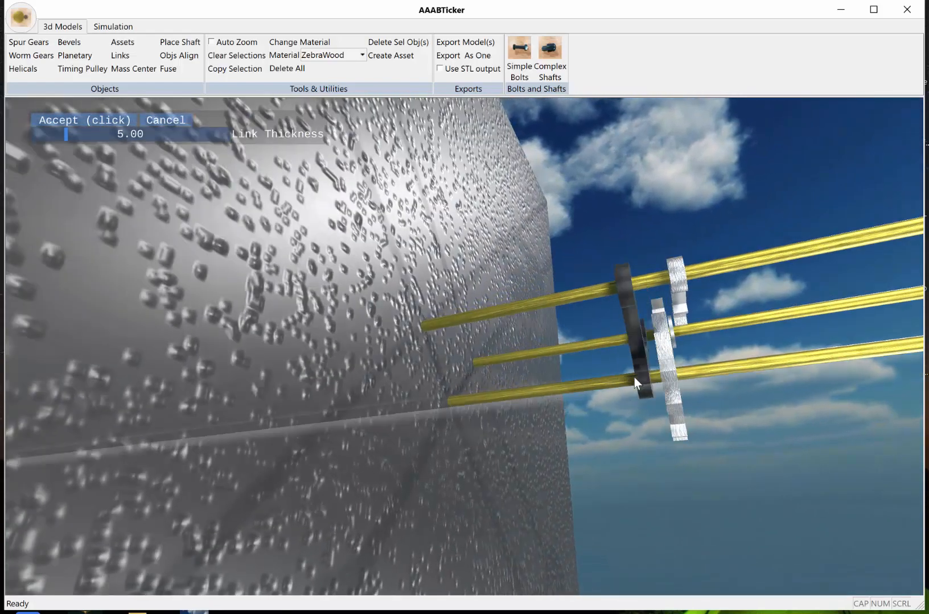
pyautogui.moveTo(634, 378); pyautogui.dragTo(508, 370, button='middle')
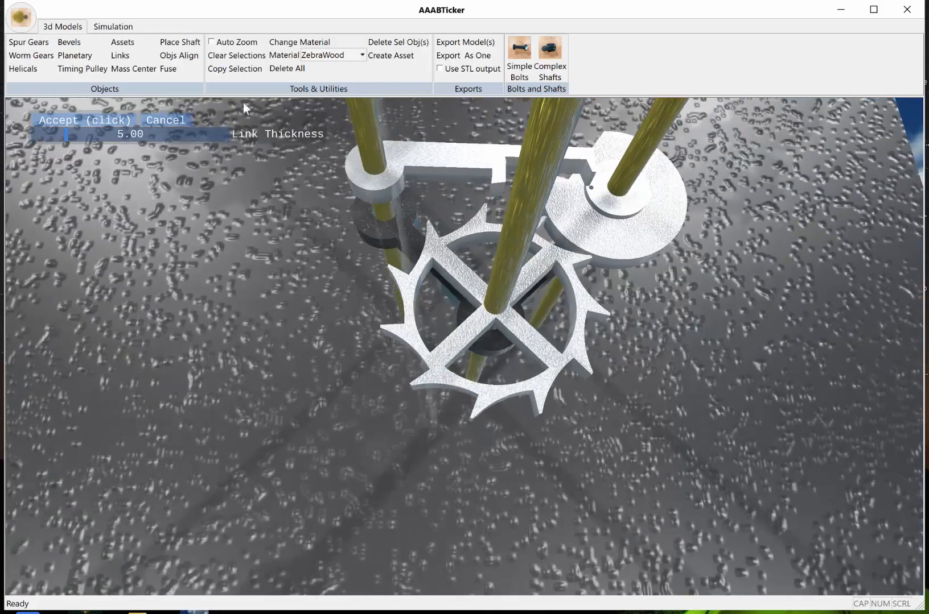
pyautogui.click(90, 119)
pyautogui.moveTo(694, 373); pyautogui.dragTo(478, 305, button='middle')
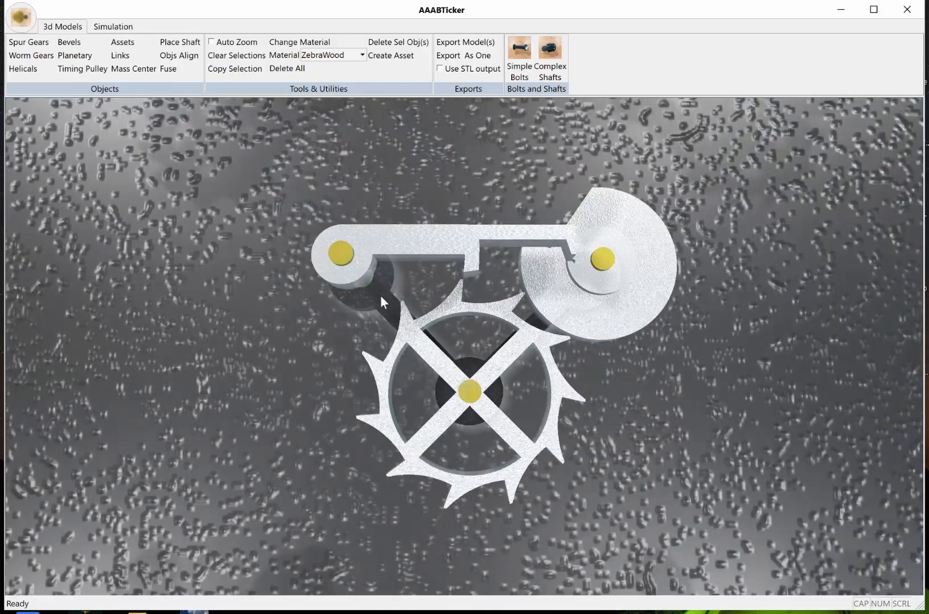
# - Review the lock settings of the linkage, recoil arm and lock disk, and release the ratchet's position lock
pyautogui.click(381, 296)
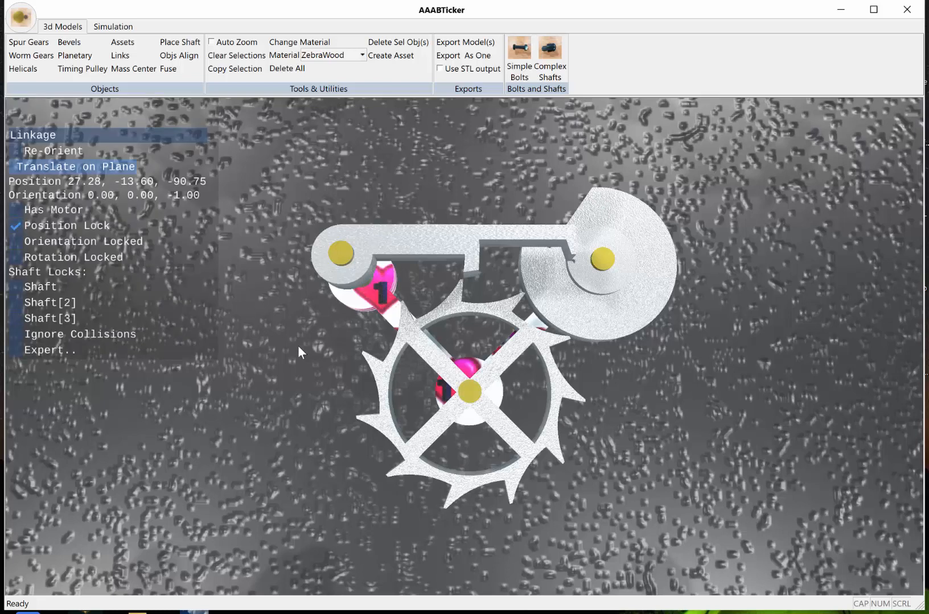
pyautogui.moveTo(299, 351); pyautogui.dragTo(343, 277, button='middle')
pyautogui.moveTo(290, 306); pyautogui.dragTo(346, 263, button='middle')
pyautogui.click(401, 179)
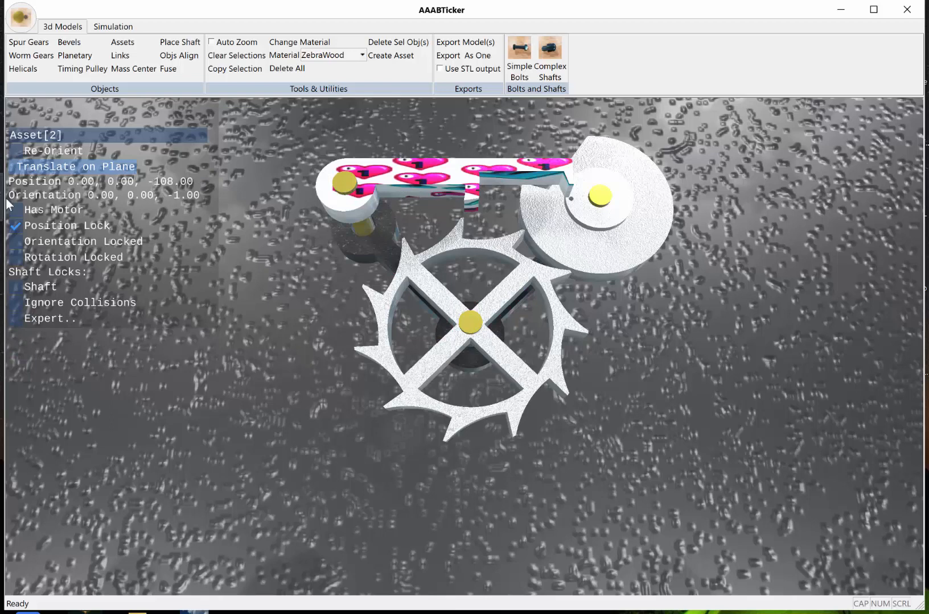
pyautogui.click(649, 253)
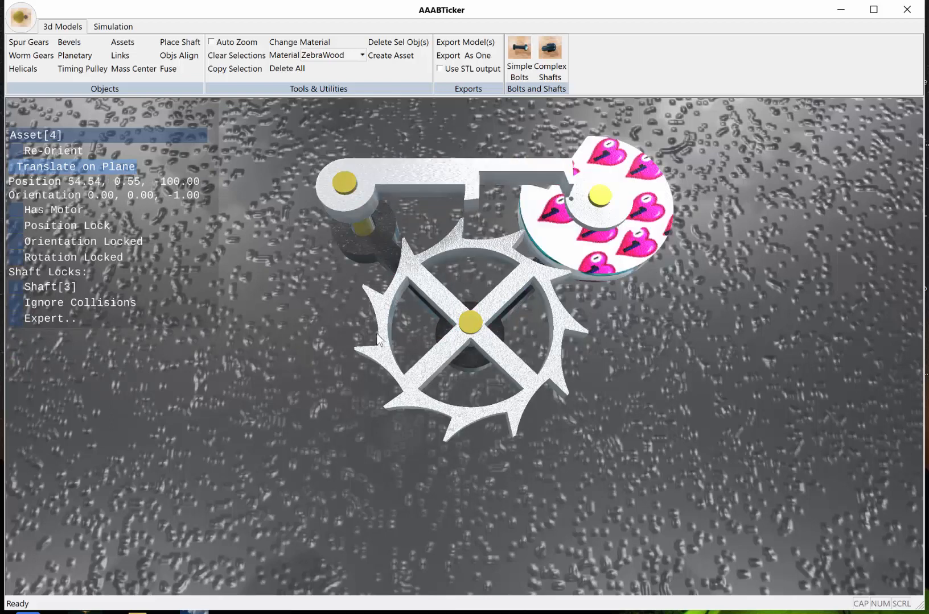
pyautogui.click(407, 373)
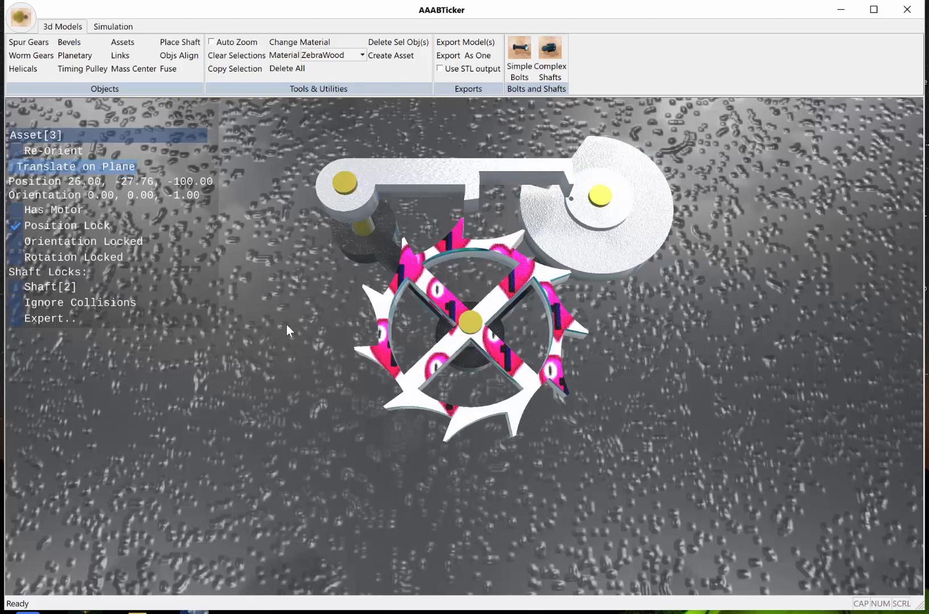
pyautogui.click(16, 226)
# - Lock the linkage's orientation and open its expert settings
pyautogui.click(381, 247)
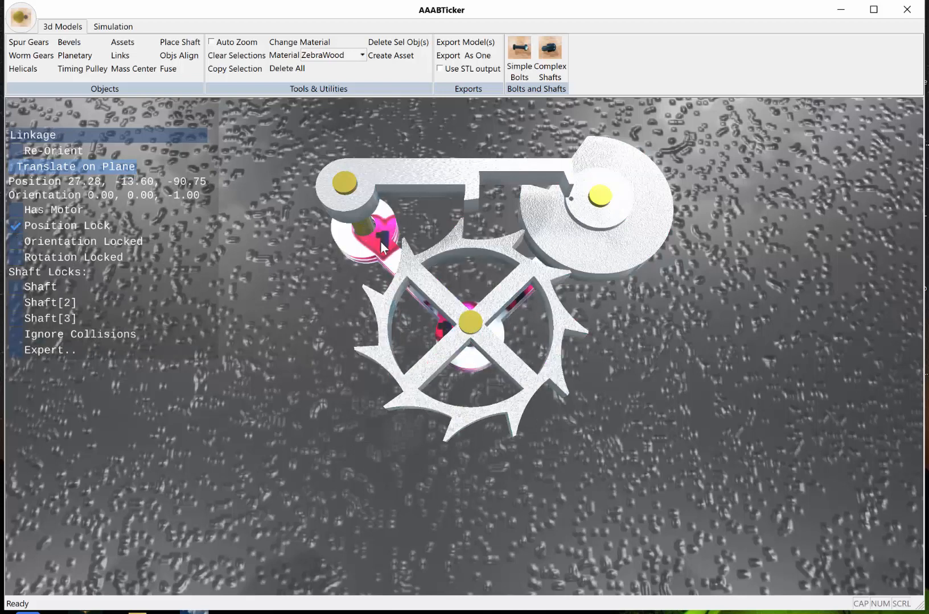
pyautogui.click(15, 242)
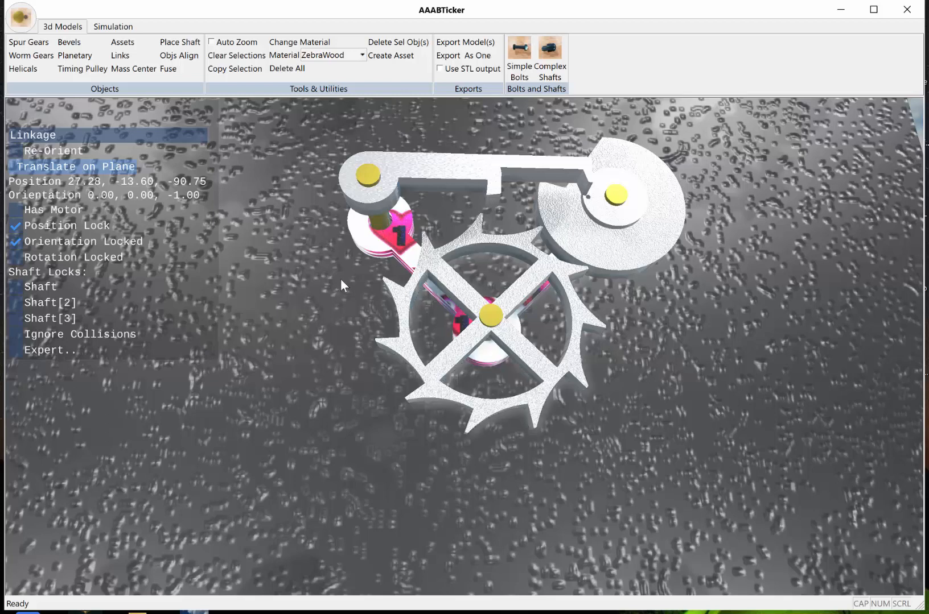
pyautogui.click(40, 353)
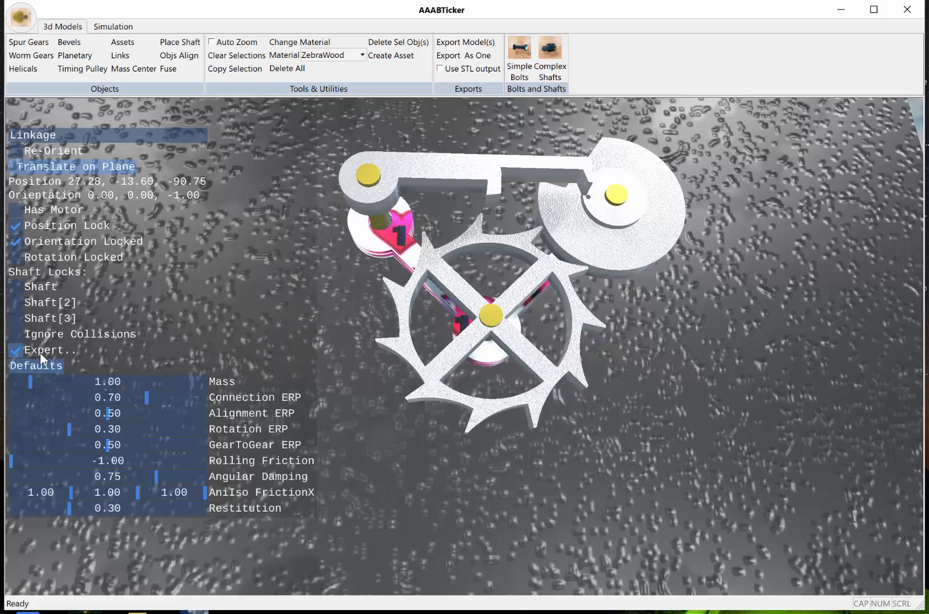
# - Set the selected linkage's mass to 10.00, hide its expert settings and deselect it
pyautogui.moveTo(36, 380); pyautogui.dragTo(233, 386)
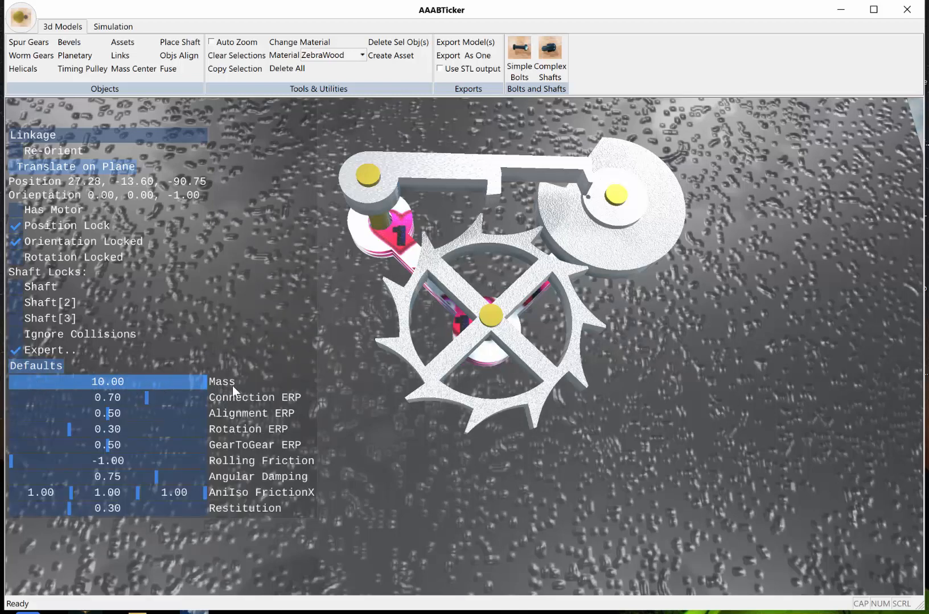
pyautogui.click(18, 352)
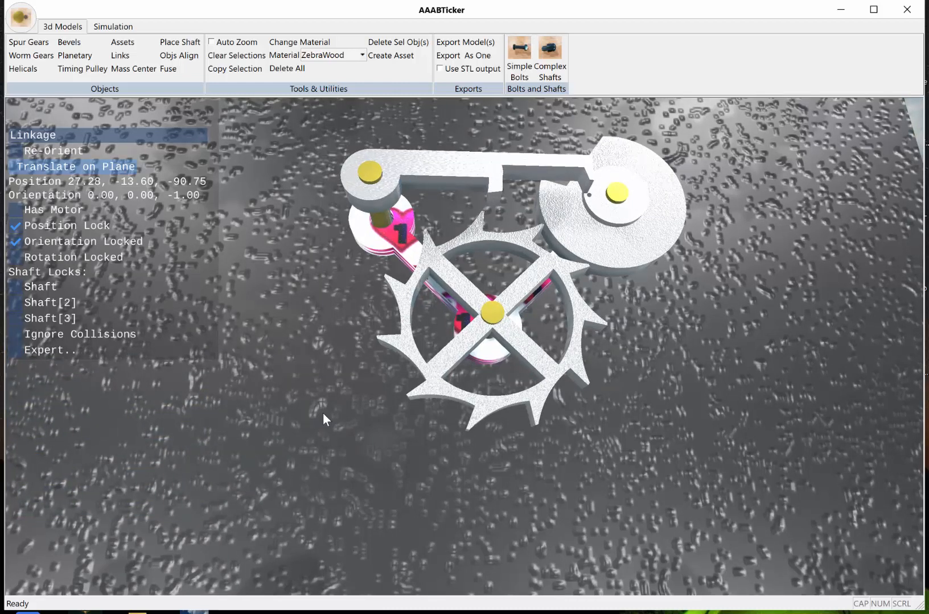
pyautogui.click(324, 411)
pyautogui.moveTo(347, 366); pyautogui.dragTo(324, 381, button='middle')
# - Run the simulation, stop it, and examine where the arm's downward stop meets the ratchet tooth
pyautogui.click(114, 28)
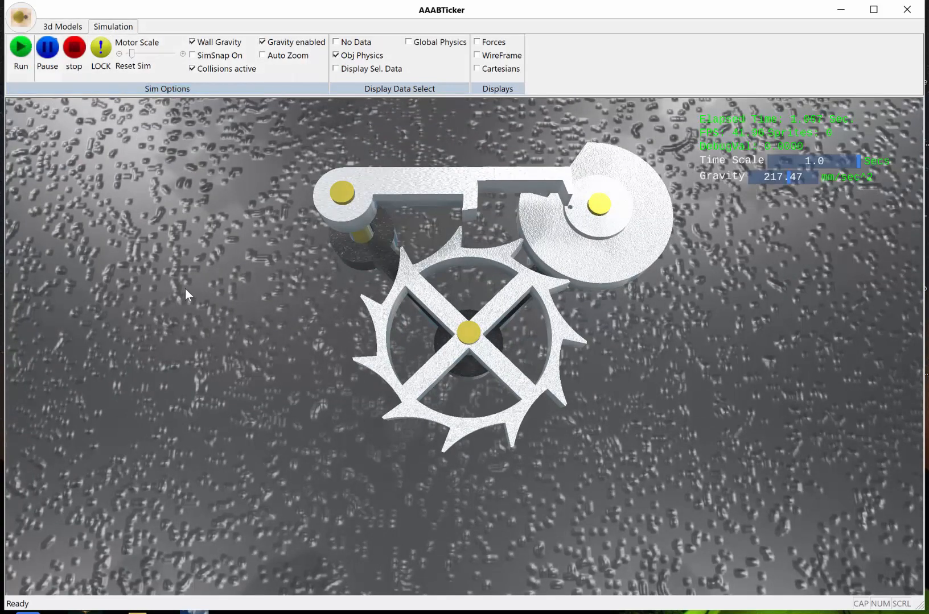
pyautogui.moveTo(256, 255); pyautogui.dragTo(229, 254, button='middle')
pyautogui.moveTo(317, 252); pyautogui.dragTo(294, 250, button='middle')
pyautogui.moveTo(271, 340); pyautogui.dragTo(364, 312, button='middle')
pyautogui.moveTo(213, 357); pyautogui.dragTo(250, 369, button='middle')
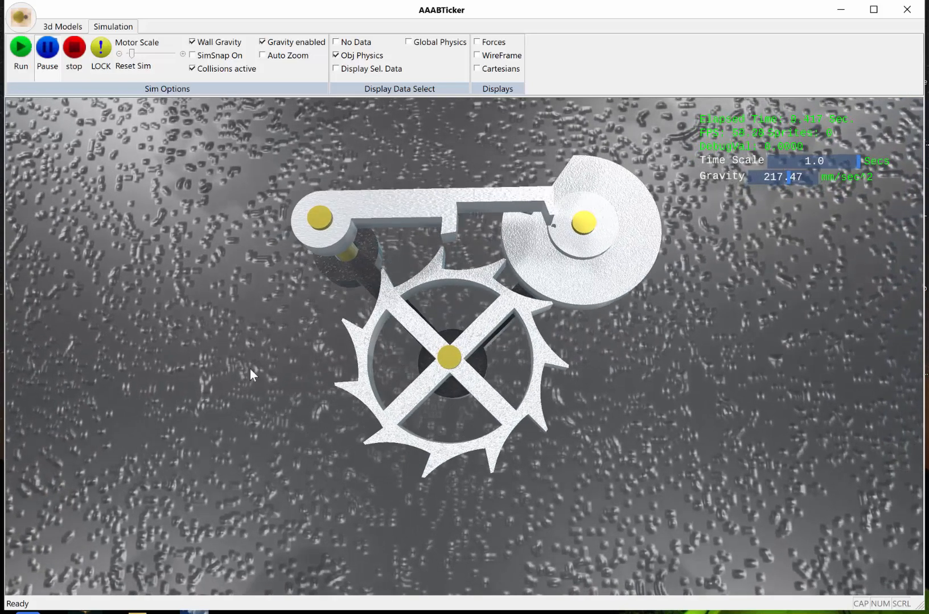
pyautogui.click(77, 49)
pyautogui.moveTo(296, 365); pyautogui.dragTo(350, 411, button='middle')
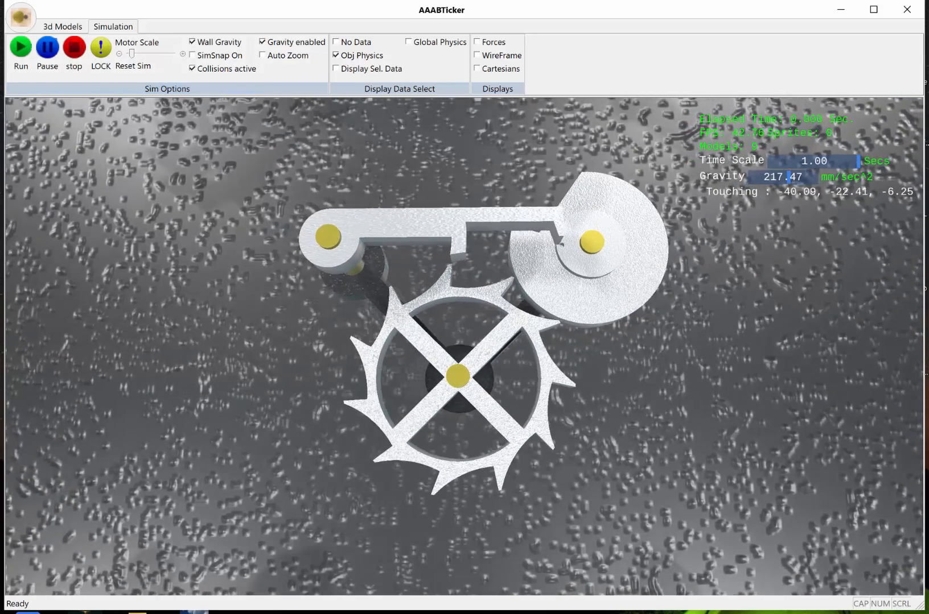
pyautogui.moveTo(566, 386); pyautogui.dragTo(535, 493, button='middle')
pyautogui.scroll(4, 491, 309)
pyautogui.moveTo(226, 172); pyautogui.dragTo(359, 227, button='middle')
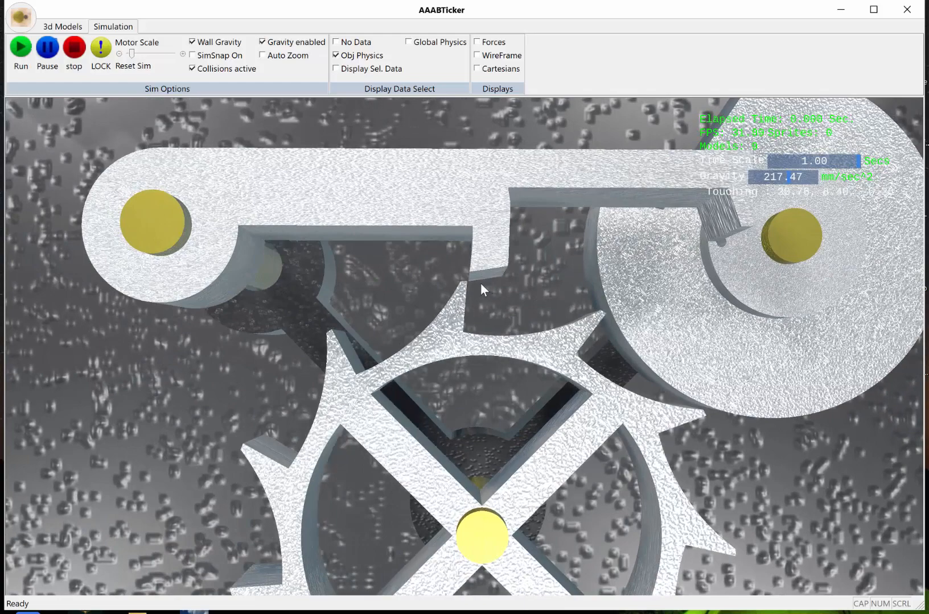
pyautogui.moveTo(480, 283); pyautogui.dragTo(457, 294, button='middle')
pyautogui.scroll(-5, 463, 297)
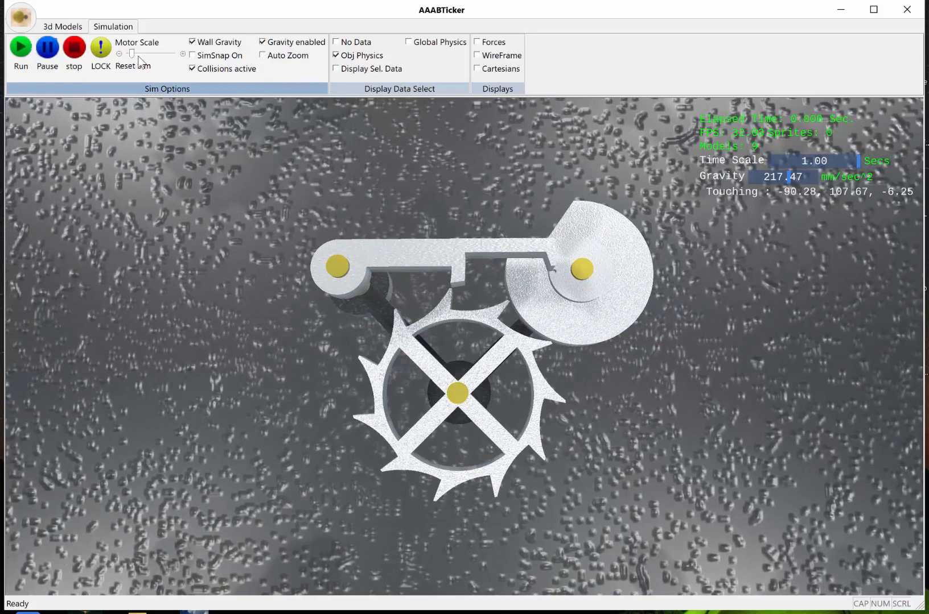
# - Import the asset recoilextension.tass and accept it at a scale of 1.00
pyautogui.click(77, 27)
pyautogui.click(129, 42)
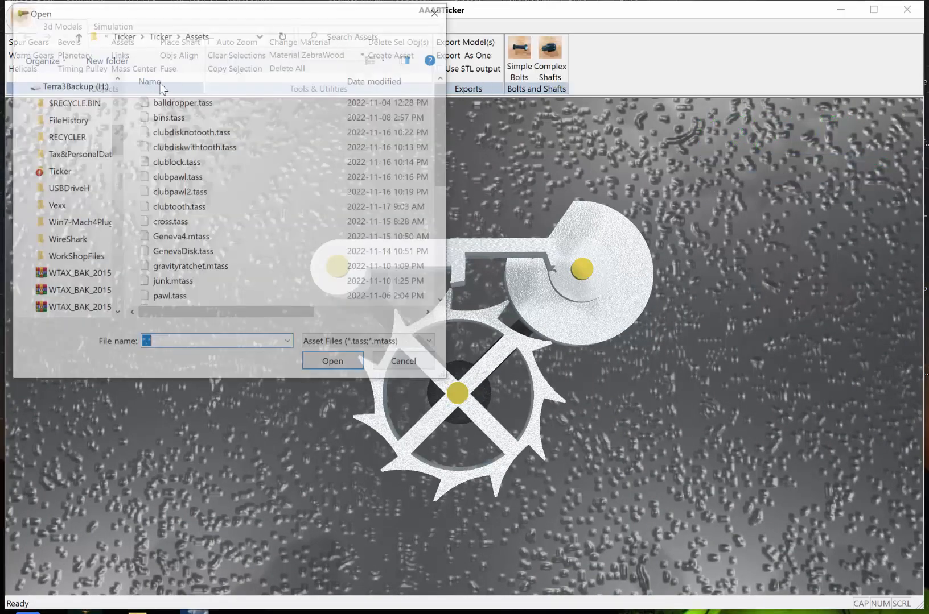
pyautogui.scroll(-5, 262, 205)
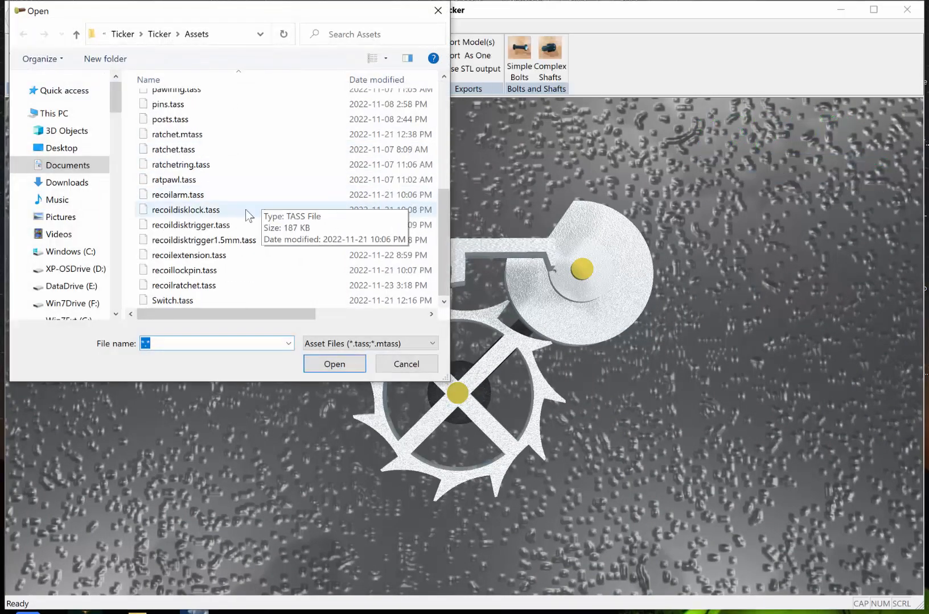
pyautogui.click(219, 255)
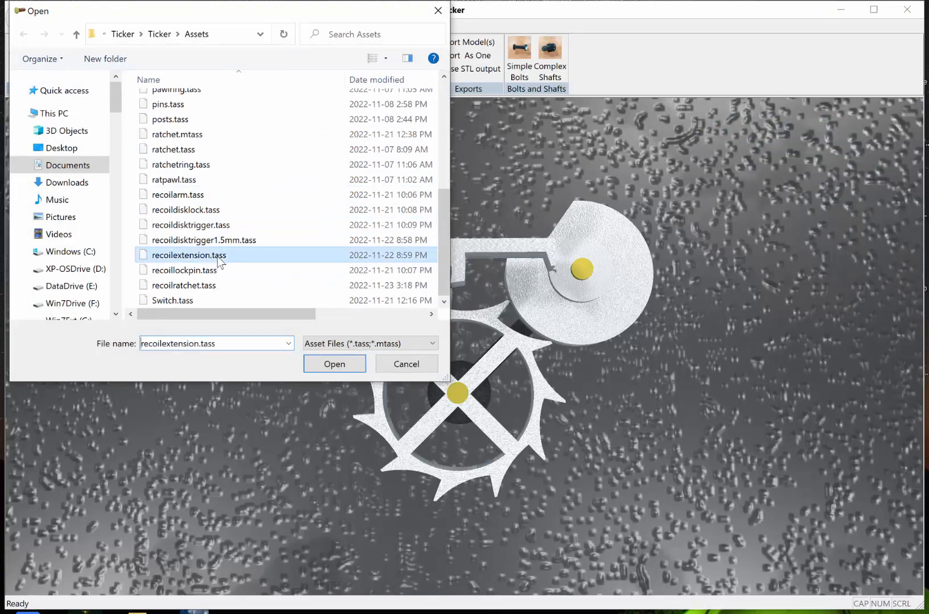
pyautogui.click(319, 363)
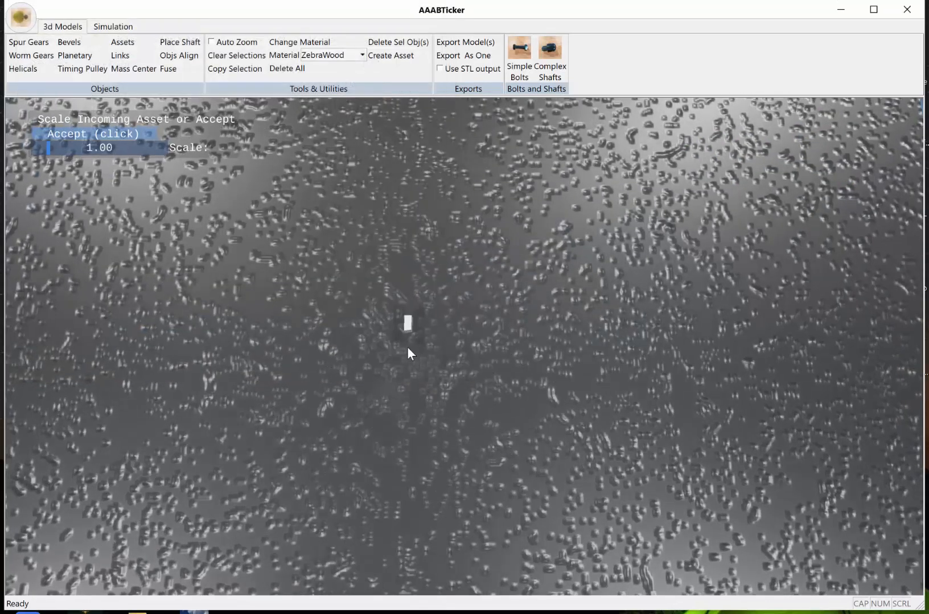
pyautogui.scroll(5, 407, 345)
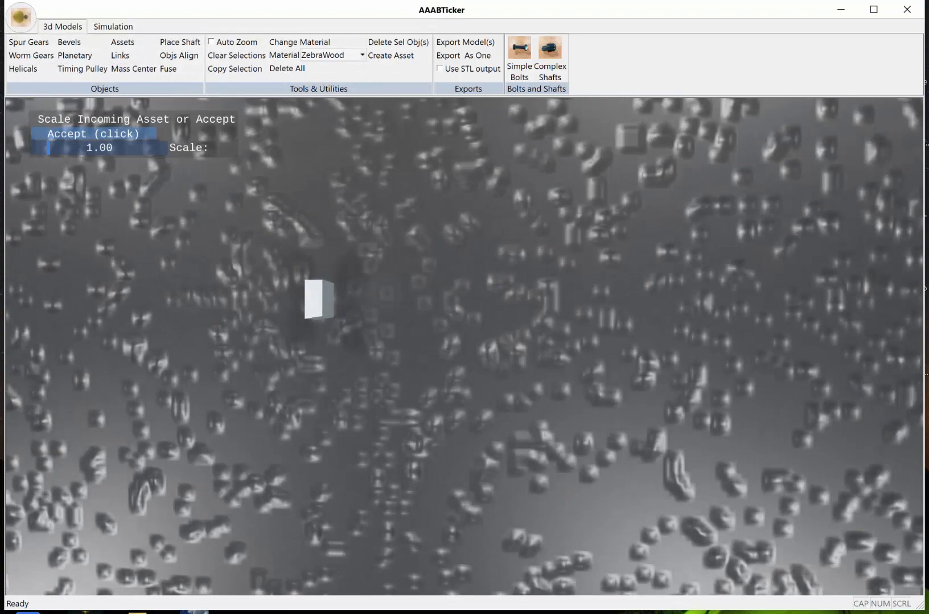
pyautogui.moveTo(406, 345); pyautogui.dragTo(484, 325, button='middle')
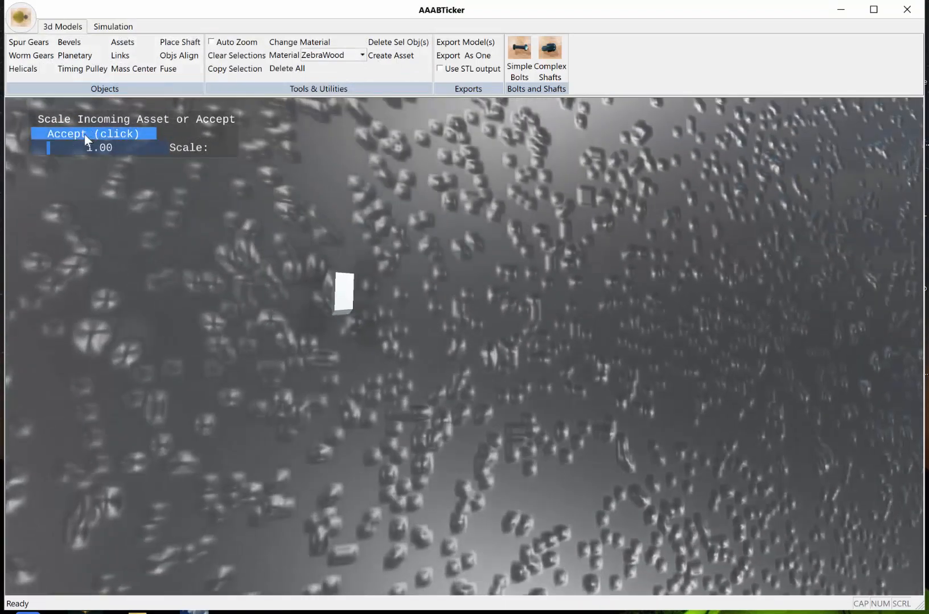
pyautogui.click(83, 134)
# - Align the imported extension block to the plane of the long recoil arm
pyautogui.scroll(-6, 404, 347)
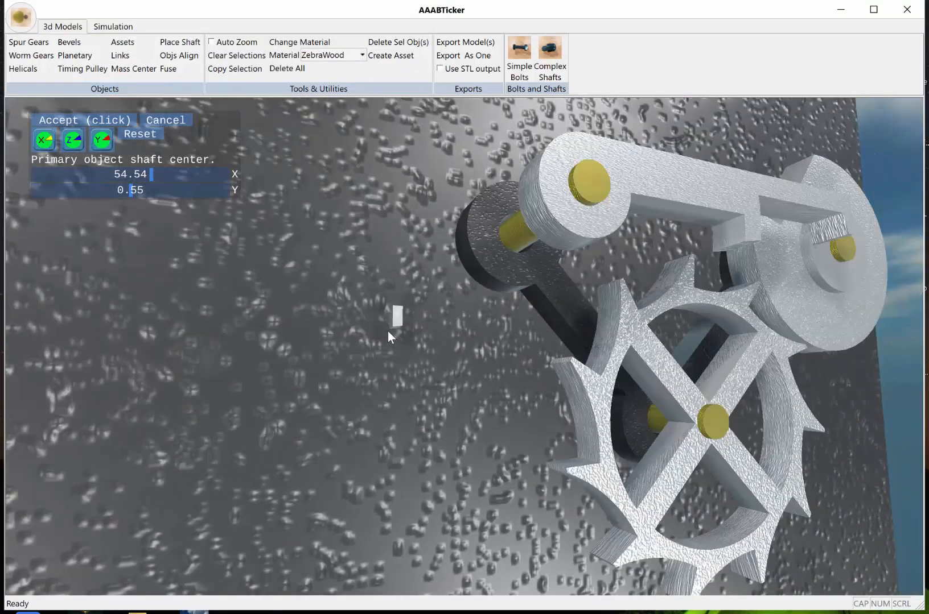
pyautogui.moveTo(551, 427); pyautogui.dragTo(474, 413, button='middle')
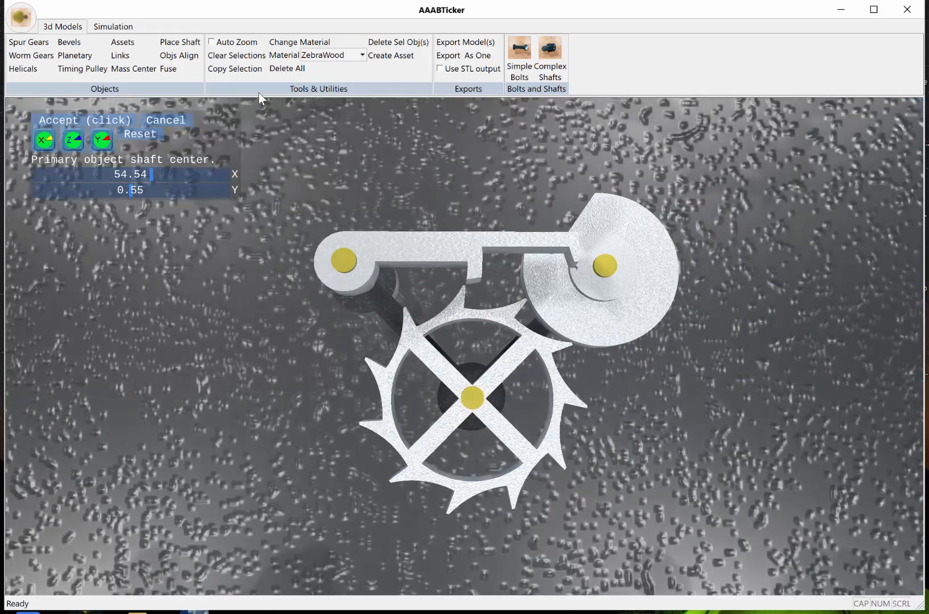
pyautogui.click(188, 59)
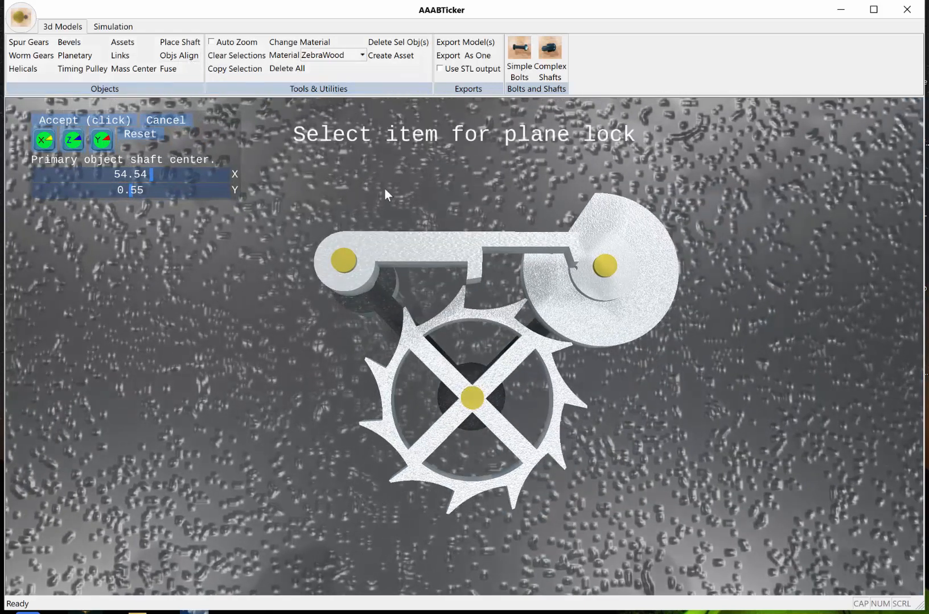
pyautogui.click(451, 249)
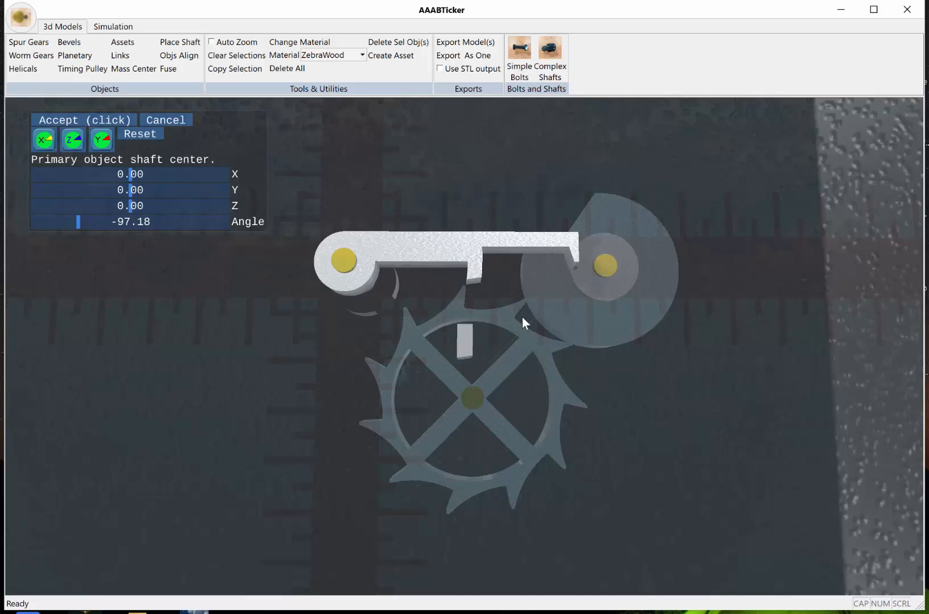
# - Position the extension block over the arm's downward stop, just above the ratchet tooth, and accept its placement and orientation
pyautogui.scroll(5, 496, 353)
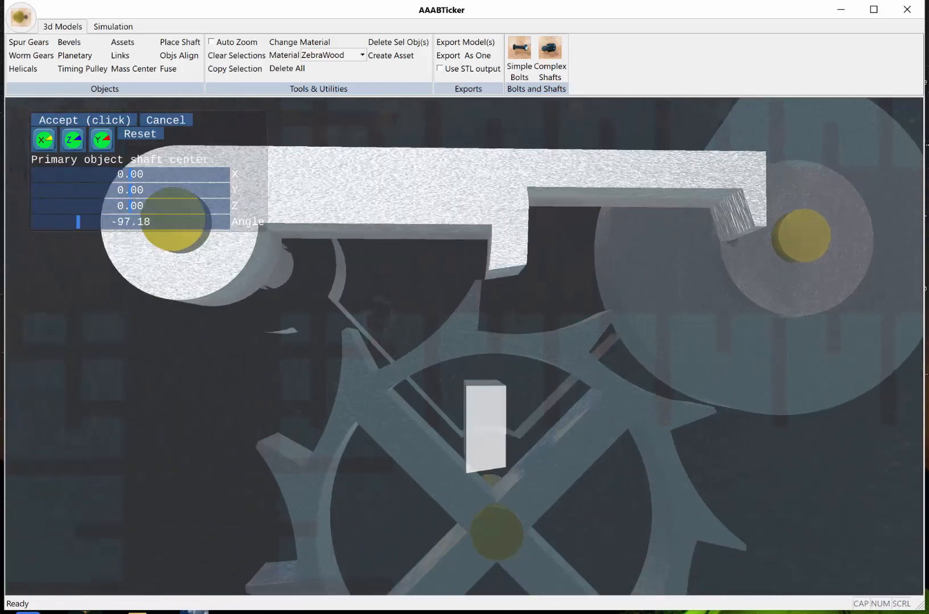
pyautogui.moveTo(482, 436); pyautogui.dragTo(458, 433, button='middle')
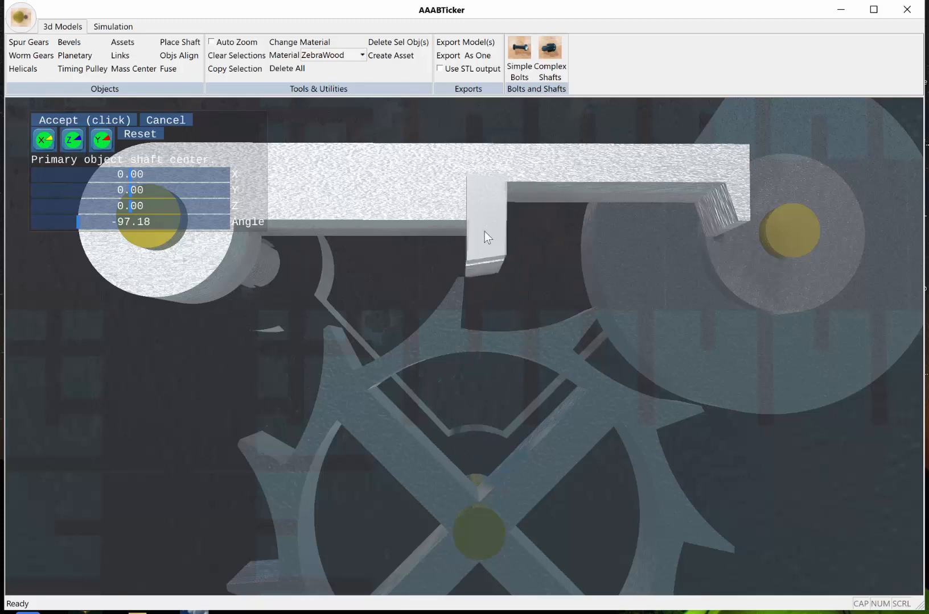
pyautogui.scroll(5, 512, 273)
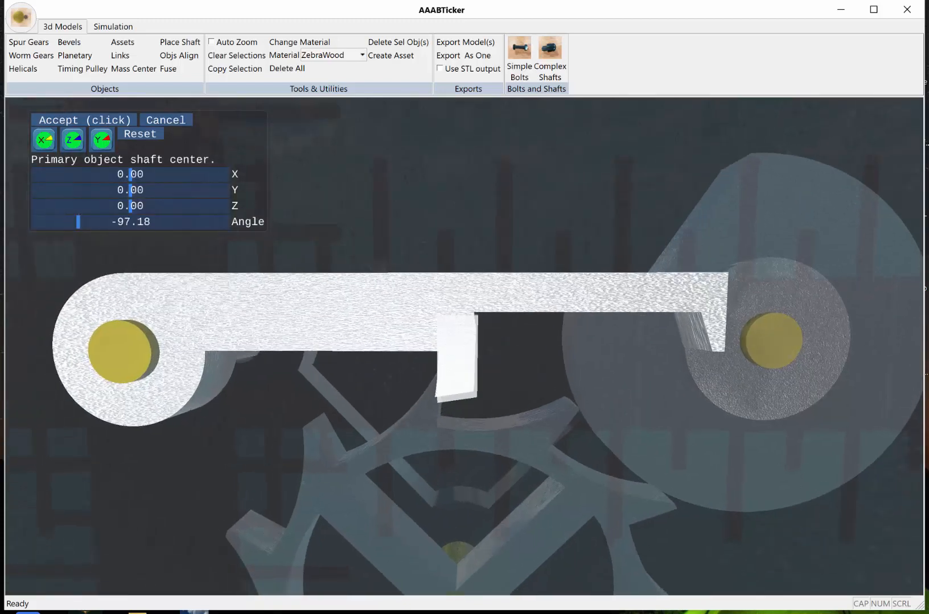
pyautogui.scroll(-2, 509, 275)
pyautogui.scroll(1, 515, 336)
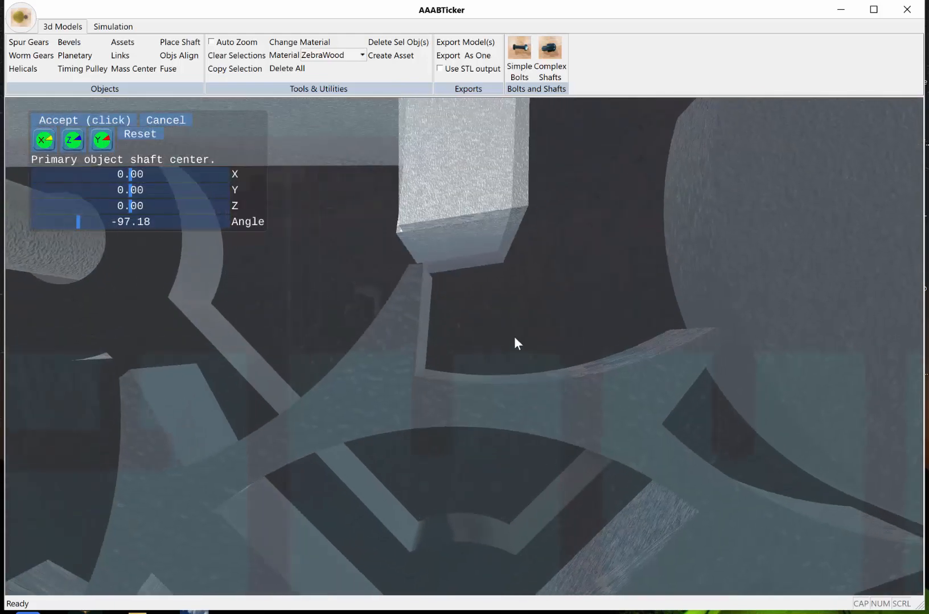
pyautogui.scroll(-1, 514, 337)
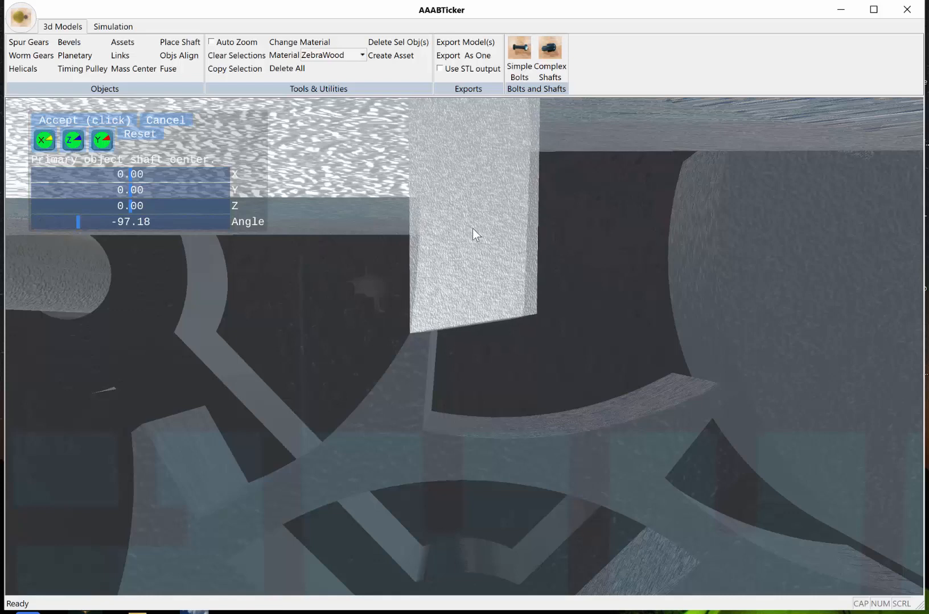
pyautogui.moveTo(560, 316)
pyautogui.mouseDown(button='middle')
pyautogui.moveTo(544, 315)
pyautogui.moveTo(530, 264)
pyautogui.moveTo(529, 276)
pyautogui.moveTo(615, 276)
pyautogui.moveTo(563, 271)
pyautogui.moveTo(483, 233)
pyautogui.moveTo(515, 270)
pyautogui.moveTo(539, 327)
pyautogui.moveTo(566, 308)
pyautogui.mouseUp(button='middle')
pyautogui.scroll(-5, 512, 297)
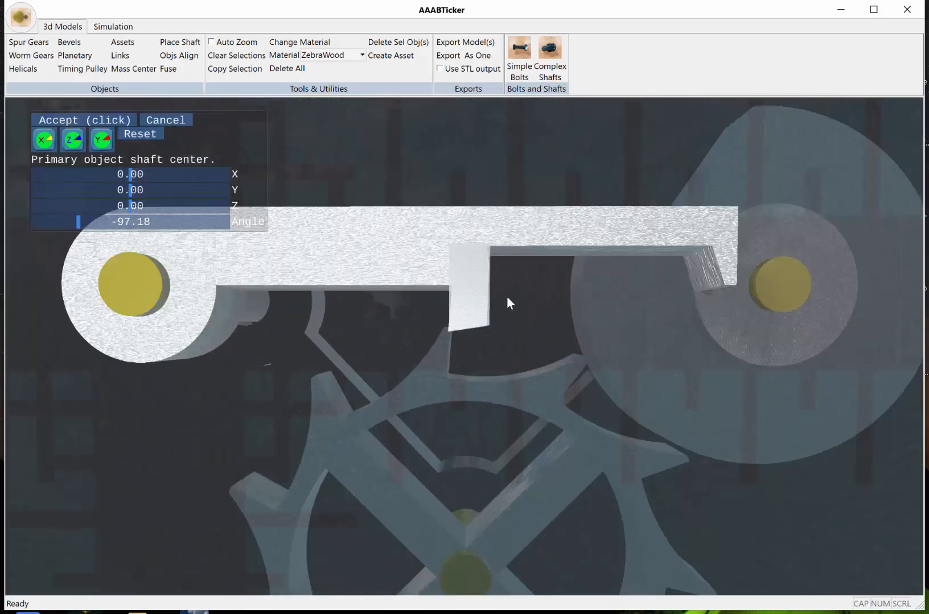
pyautogui.click(87, 116)
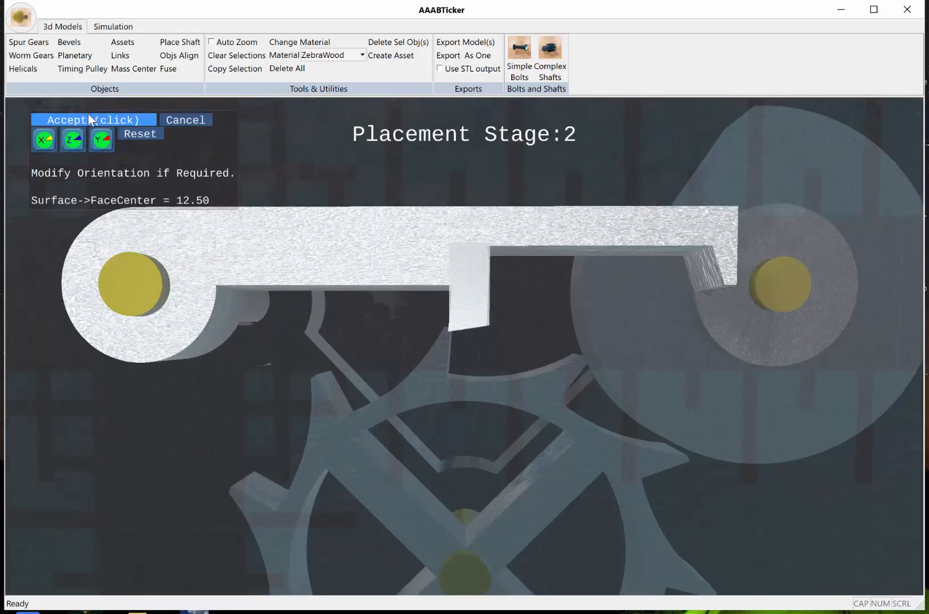
pyautogui.click(93, 119)
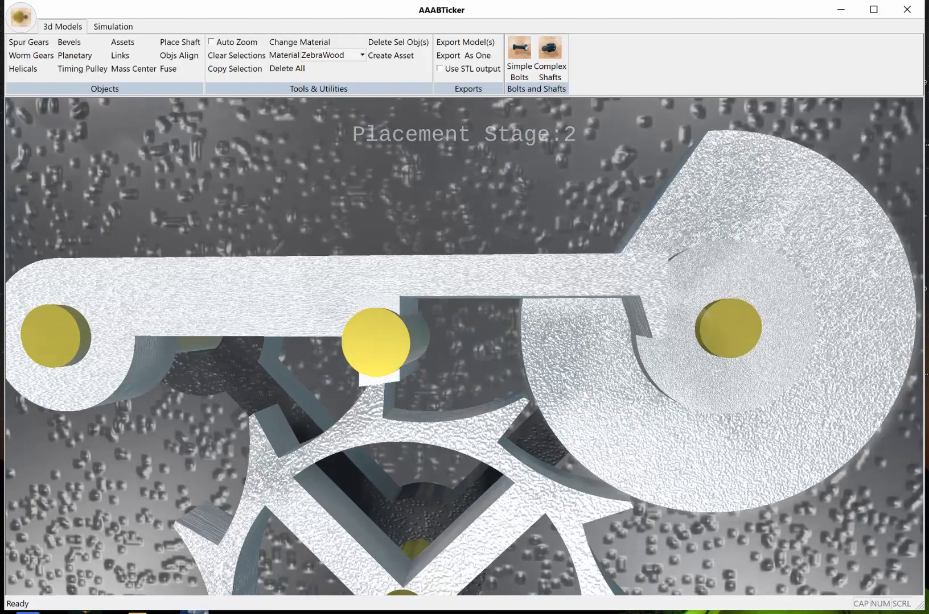
# - Examine how the placed extension block and its shaft sit against the arm's stop and the ratchet tooth
pyautogui.moveTo(555, 405); pyautogui.dragTo(571, 359, button='middle')
pyautogui.scroll(5, 546, 356)
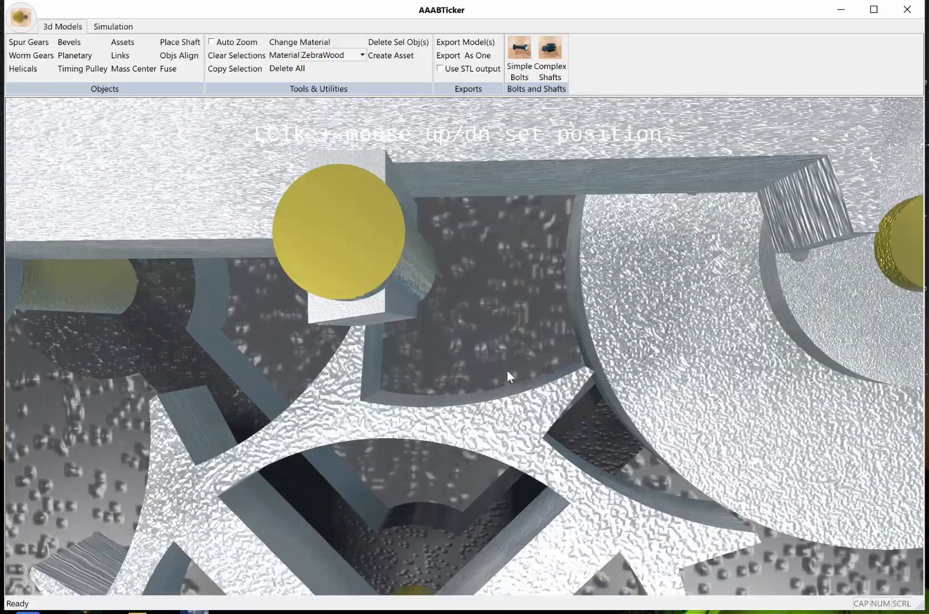
pyautogui.moveTo(507, 370); pyautogui.dragTo(561, 302, button='middle')
pyautogui.moveTo(427, 260); pyautogui.dragTo(432, 250, button='middle')
pyautogui.scroll(-3, 498, 286)
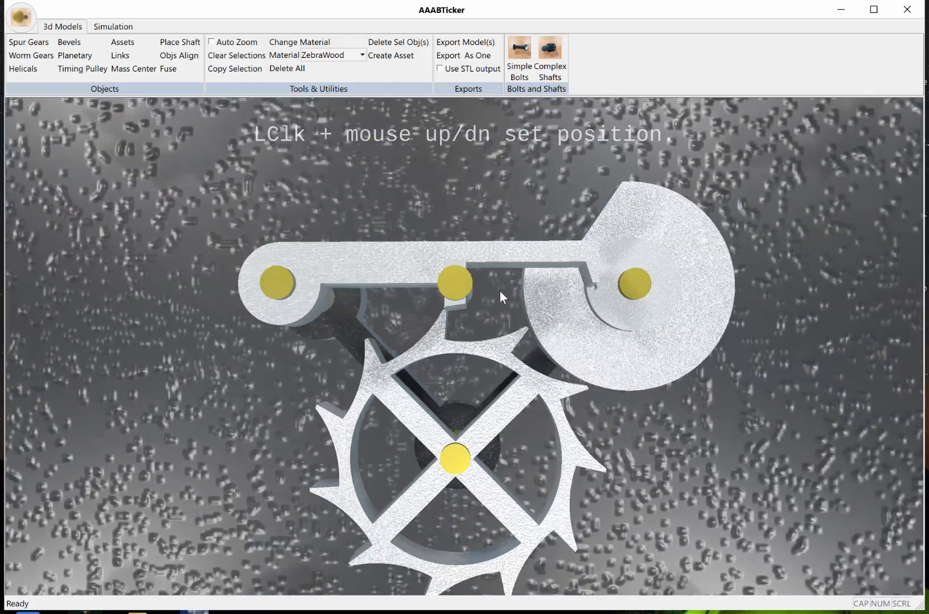
pyautogui.moveTo(500, 292); pyautogui.dragTo(471, 305, button='middle')
pyautogui.scroll(5, 483, 299)
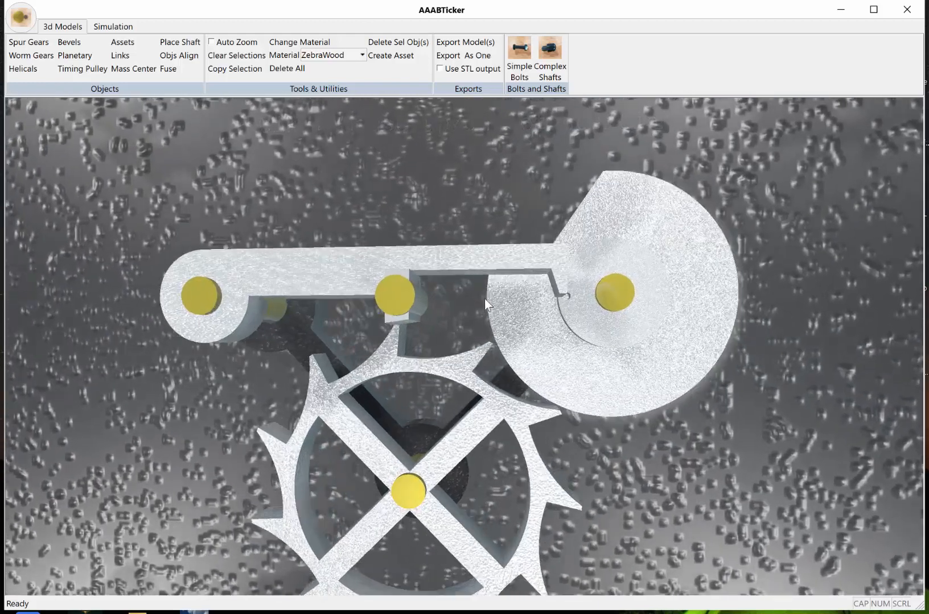
pyautogui.scroll(-1, 487, 310)
pyautogui.scroll(-2, 487, 318)
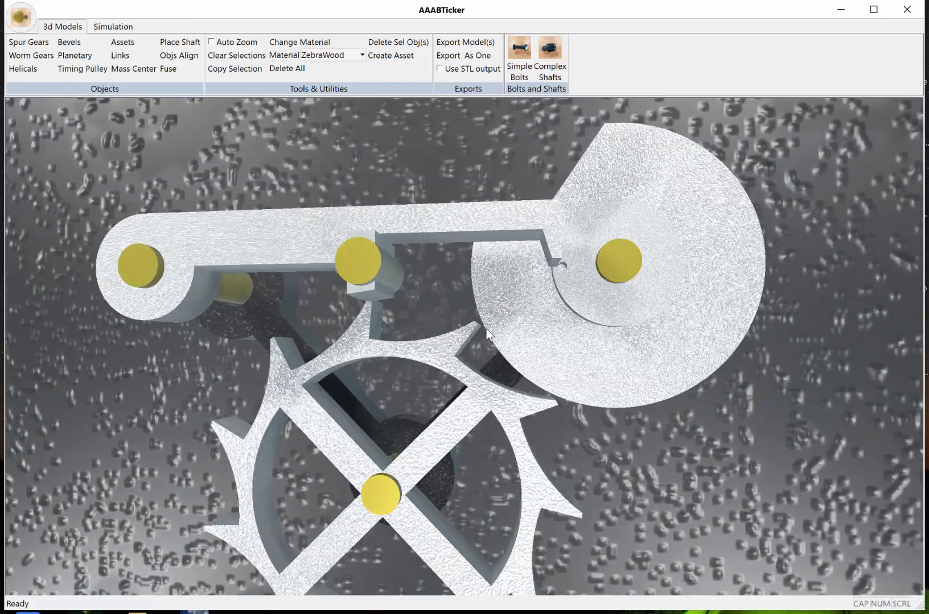
pyautogui.moveTo(434, 306); pyautogui.dragTo(420, 325, button='middle')
pyautogui.scroll(3, 459, 305)
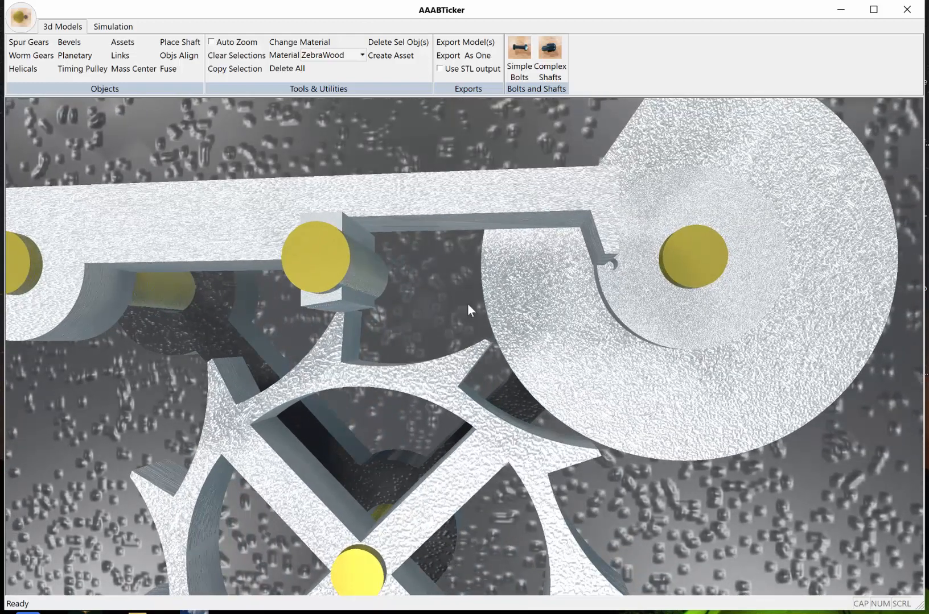
pyautogui.moveTo(467, 303); pyautogui.dragTo(376, 281, button='middle')
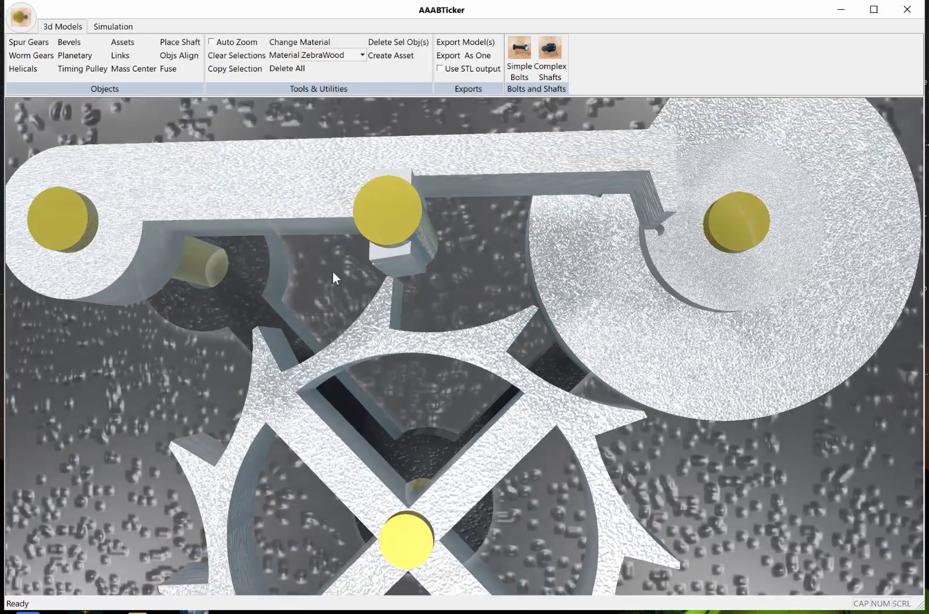
pyautogui.scroll(-4, 424, 264)
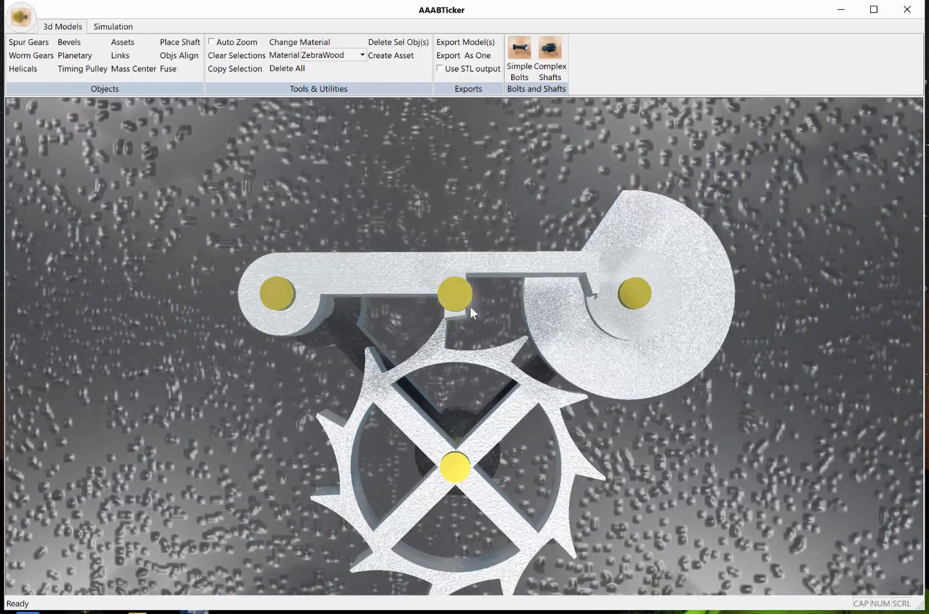
# - Select the extension block and its shaft, shift the block 5.92 along Z, and accept the new position
pyautogui.moveTo(470, 308); pyautogui.dragTo(427, 273, button='middle')
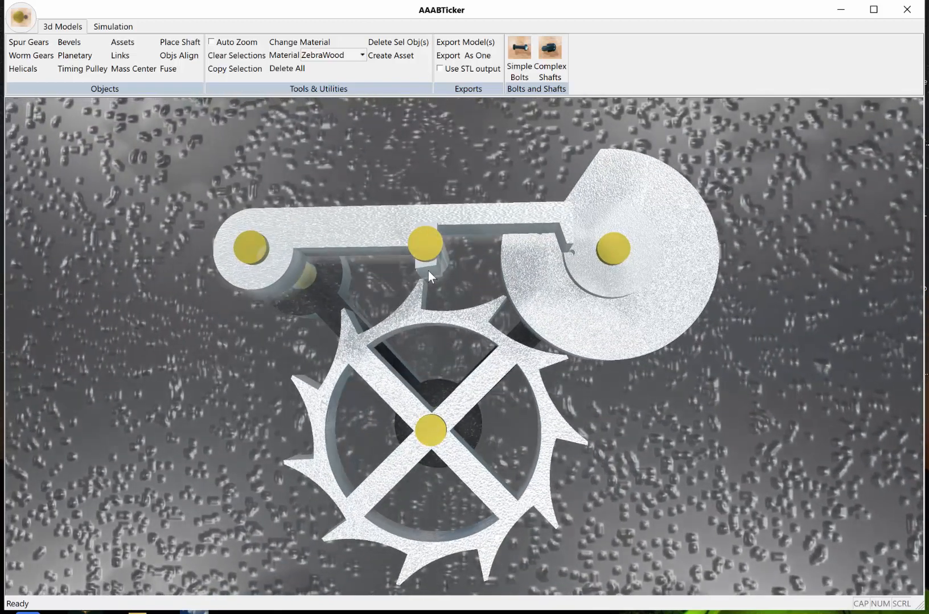
pyautogui.click(428, 271)
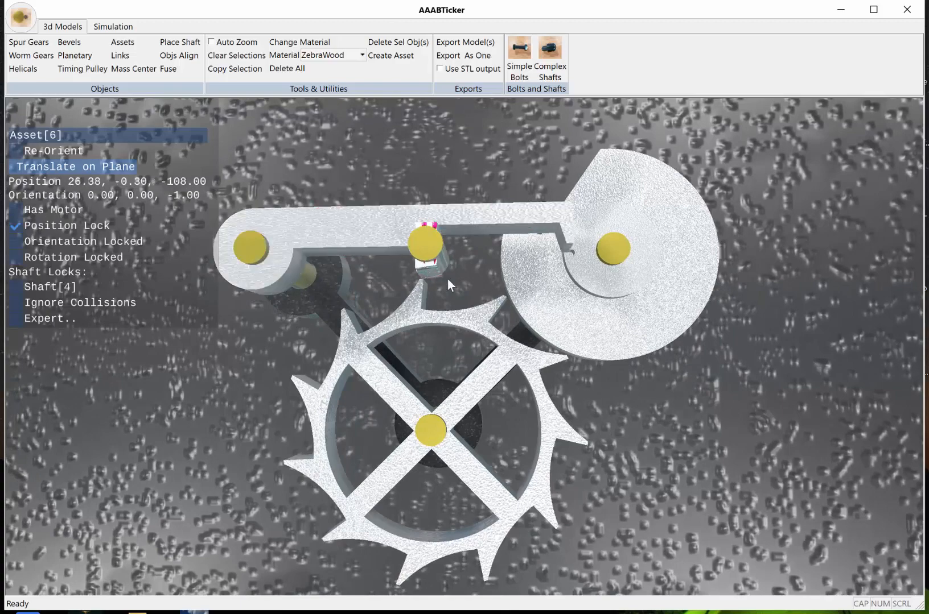
pyautogui.scroll(6, 436, 281)
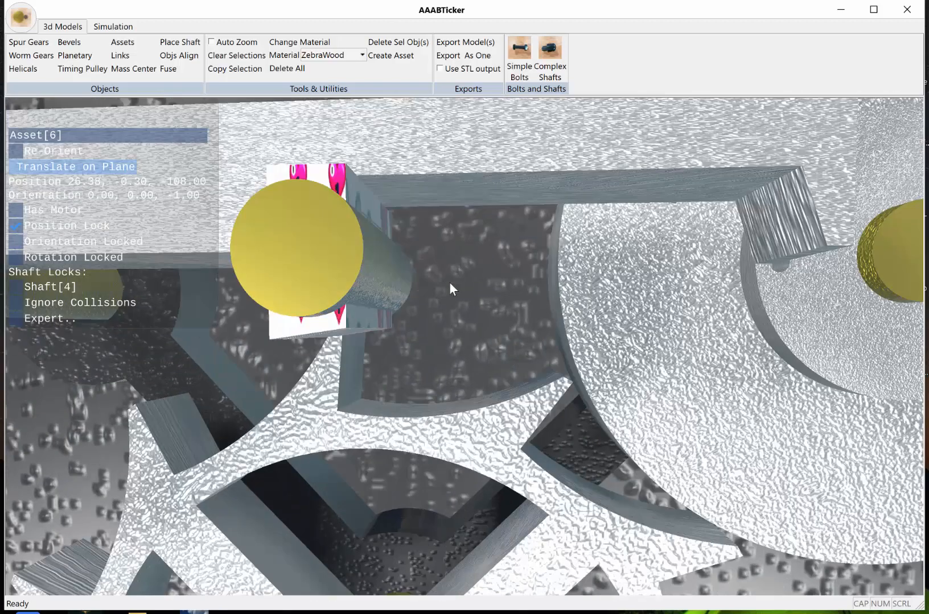
pyautogui.scroll(-6, 447, 280)
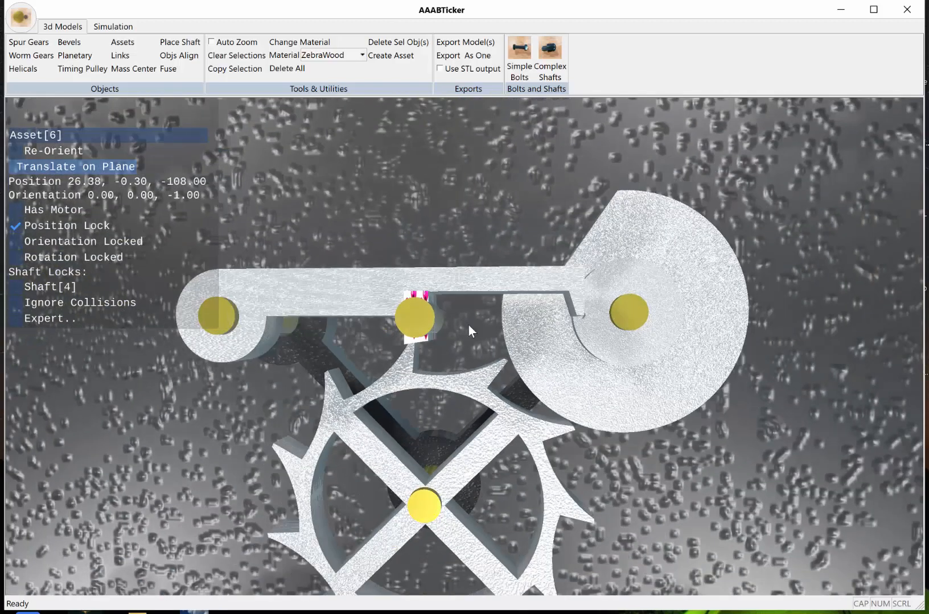
pyautogui.click(416, 316)
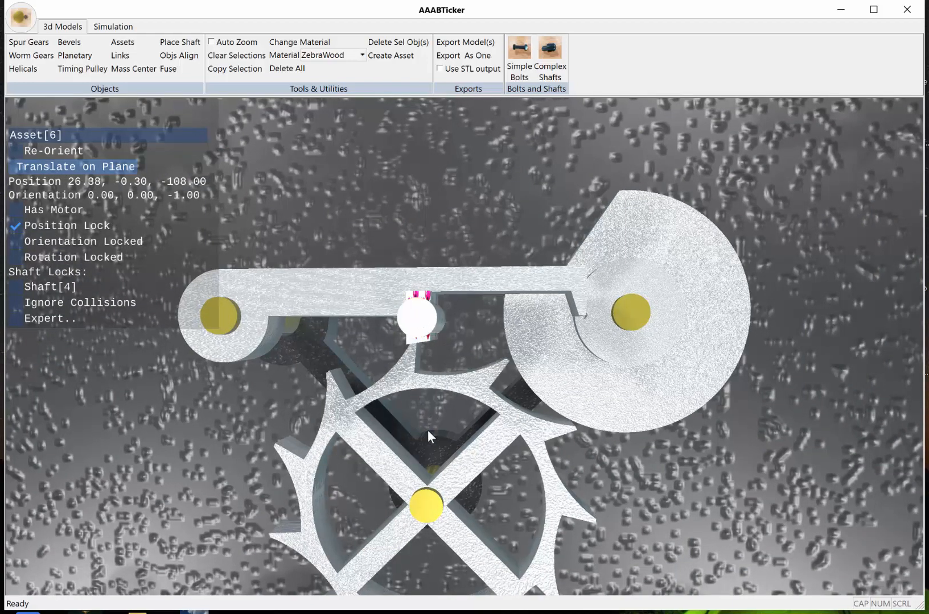
pyautogui.scroll(3, 428, 452)
pyautogui.scroll(-2, 427, 453)
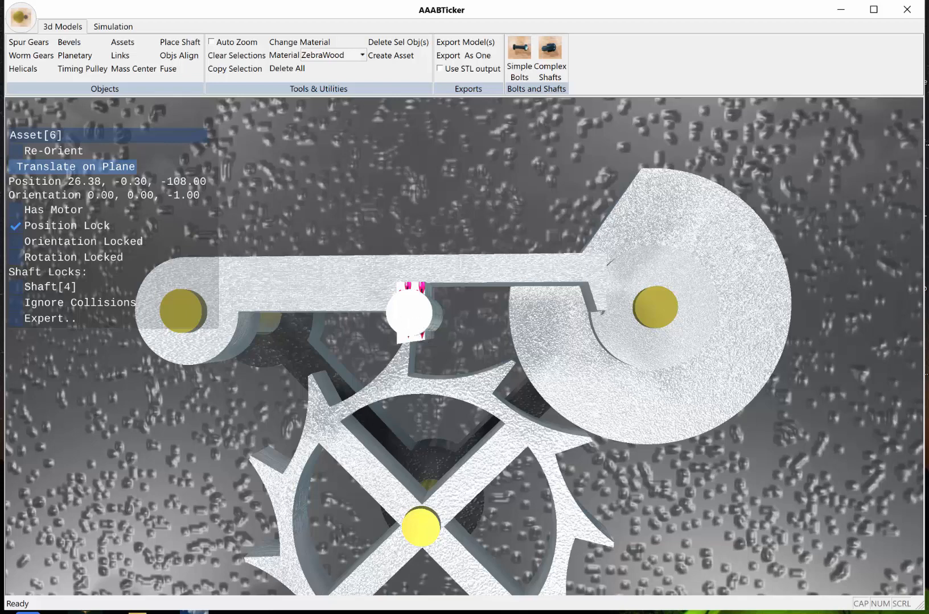
pyautogui.click(50, 167)
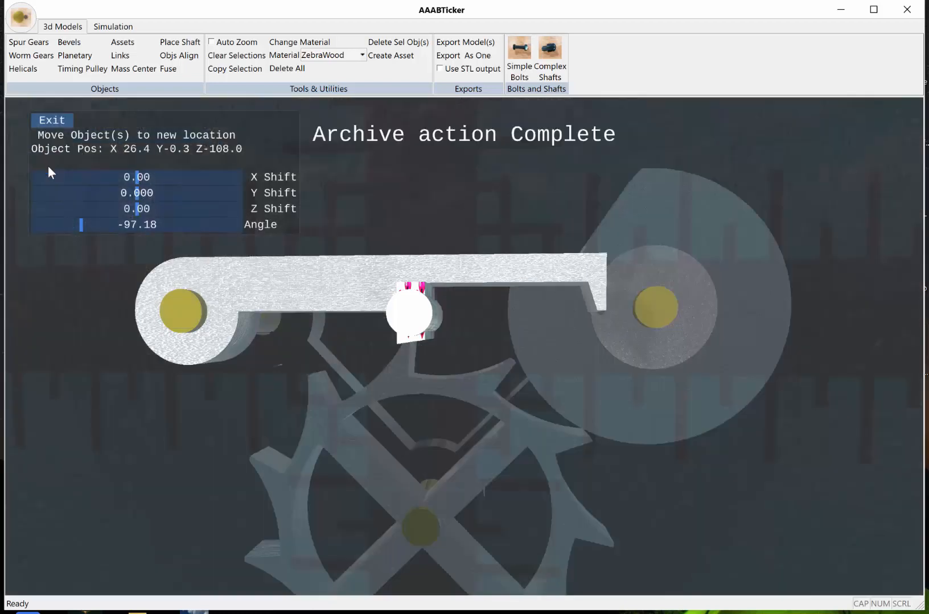
pyautogui.moveTo(433, 401); pyautogui.dragTo(248, 405, button='middle')
pyautogui.moveTo(361, 352)
pyautogui.mouseDown(button='middle')
pyautogui.moveTo(338, 367)
pyautogui.moveTo(347, 360)
pyautogui.mouseUp(button='middle')
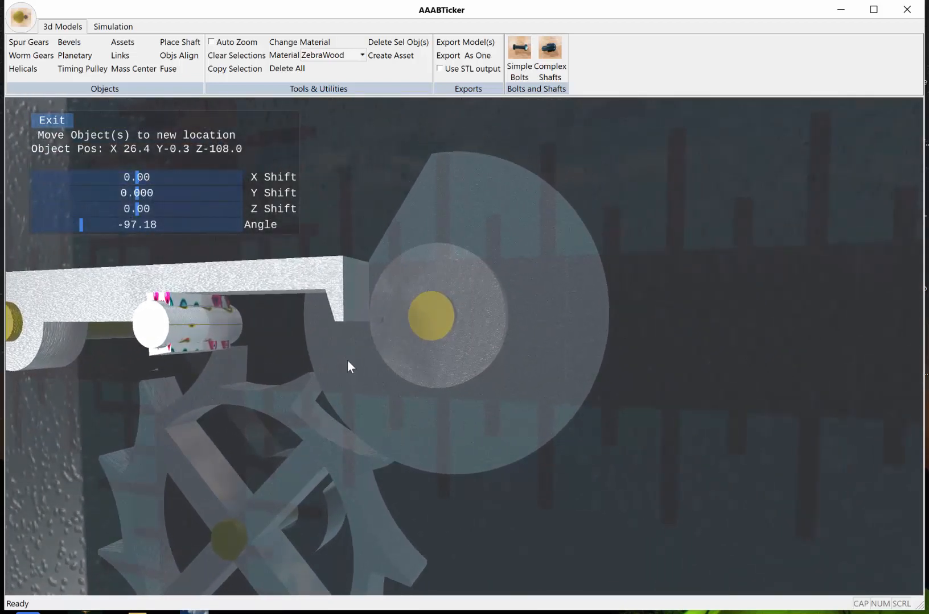
pyautogui.moveTo(136, 207); pyautogui.dragTo(157, 243)
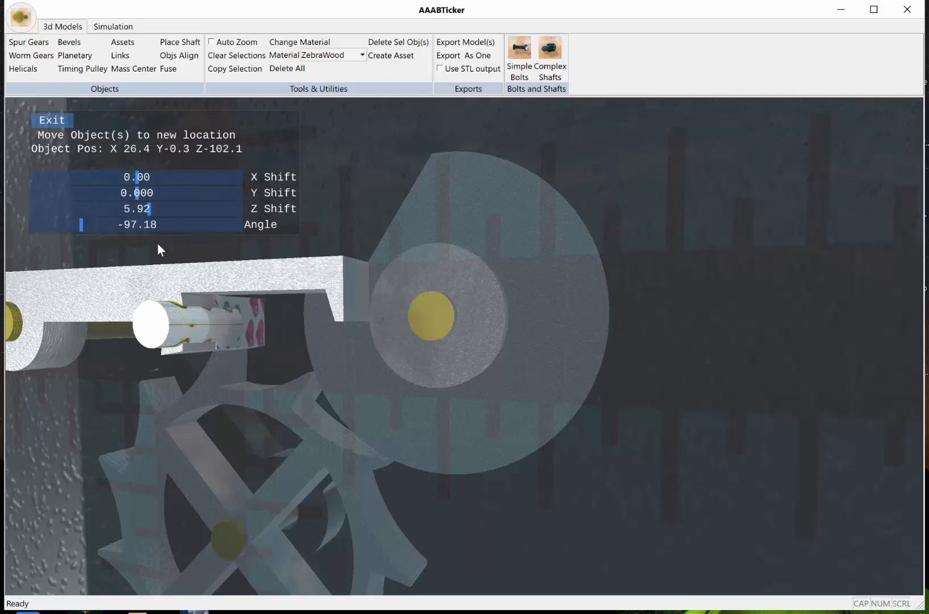
pyautogui.moveTo(316, 387); pyautogui.dragTo(549, 339)
pyautogui.scroll(4, 472, 350)
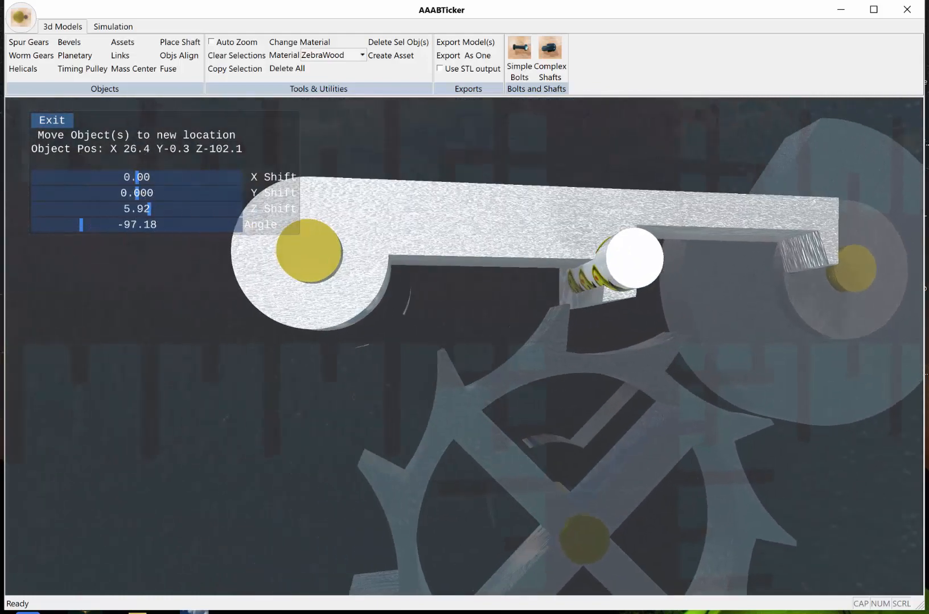
pyautogui.moveTo(473, 349); pyautogui.dragTo(367, 298)
pyautogui.scroll(-3, 479, 342)
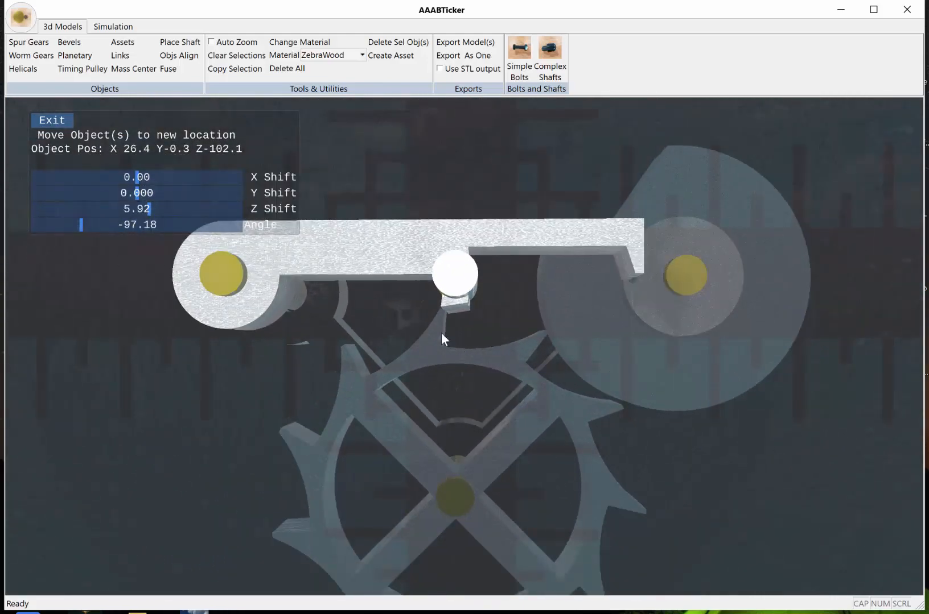
pyautogui.click(59, 121)
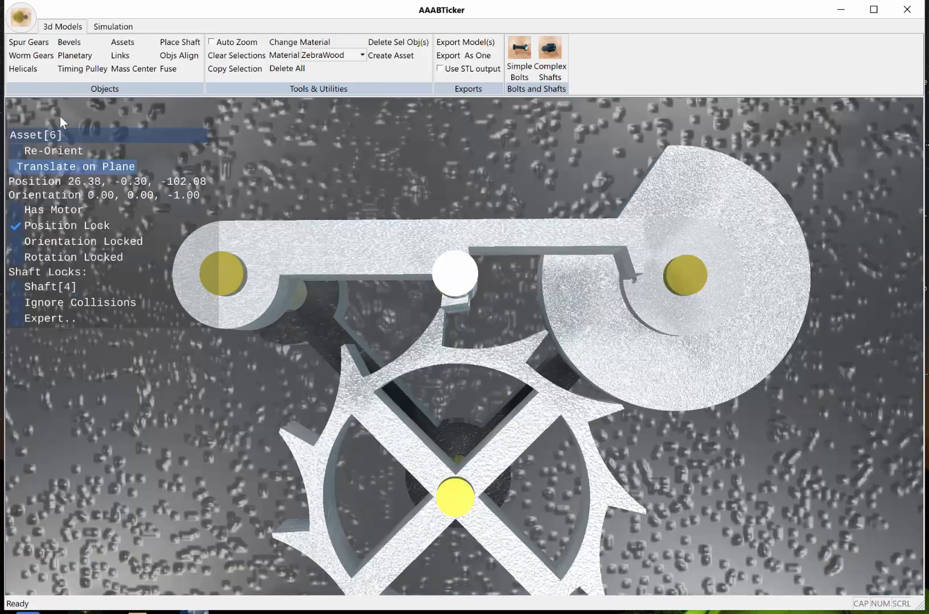
# - Fuse the extension block with the long recoil arm
pyautogui.moveTo(539, 406); pyautogui.dragTo(432, 443)
pyautogui.moveTo(488, 375); pyautogui.dragTo(429, 419)
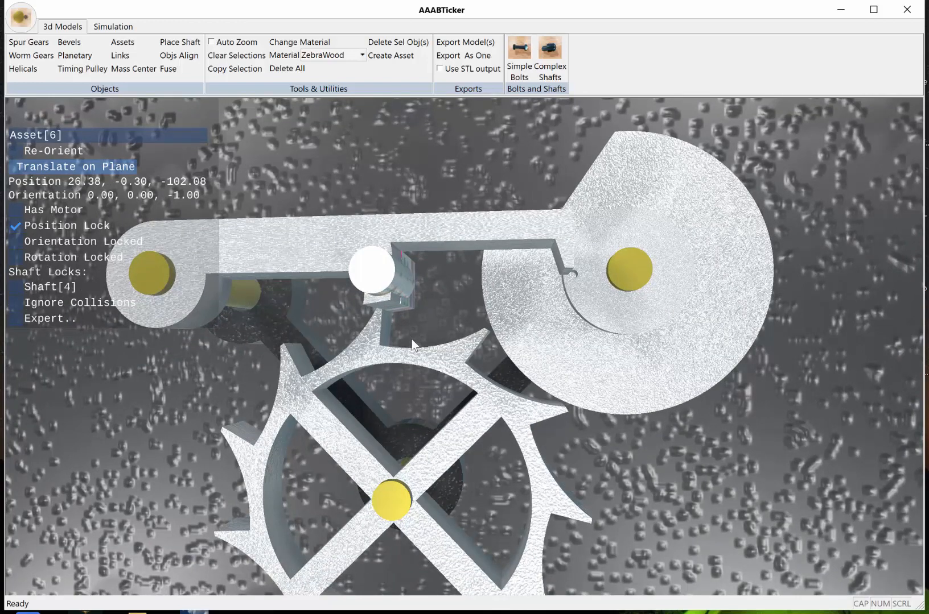
pyautogui.moveTo(392, 340); pyautogui.dragTo(446, 368)
pyautogui.scroll(-2, 420, 342)
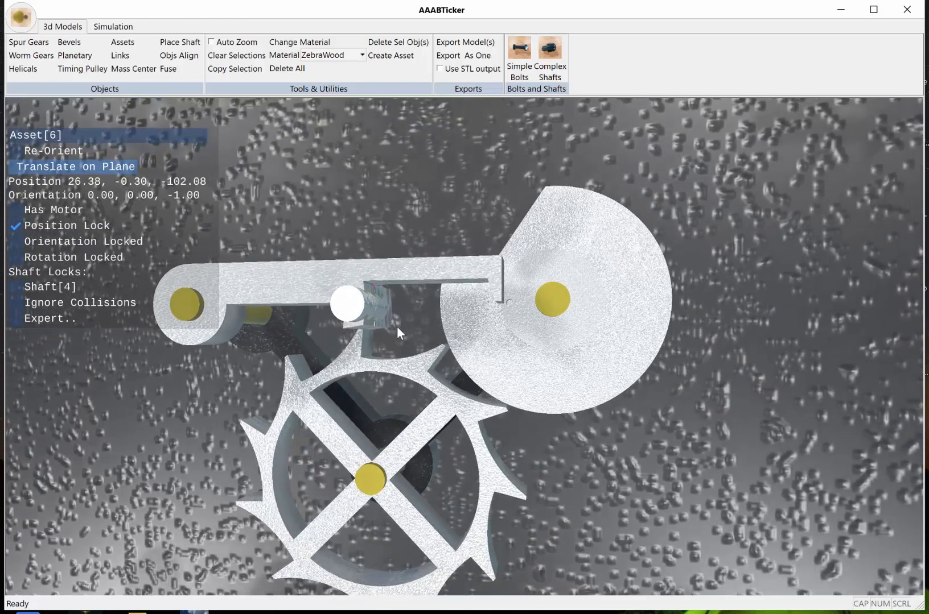
pyautogui.moveTo(318, 373); pyautogui.dragTo(406, 349)
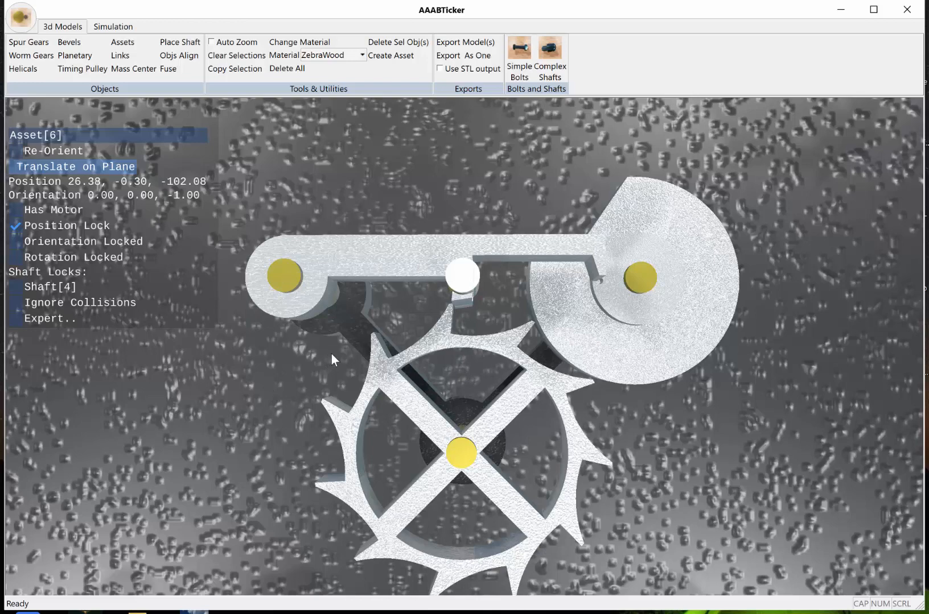
pyautogui.click(415, 253)
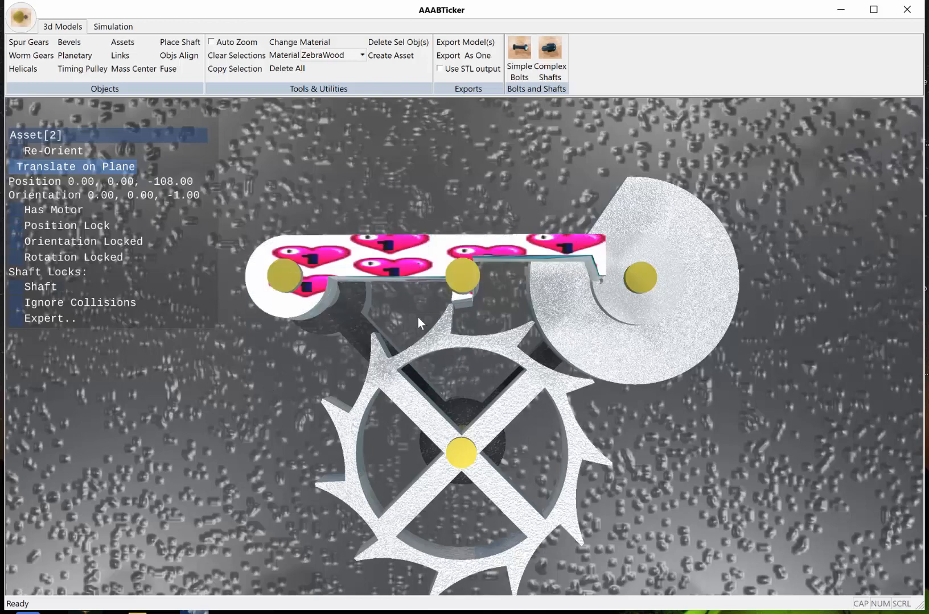
pyautogui.moveTo(418, 317); pyautogui.dragTo(295, 319, button='middle')
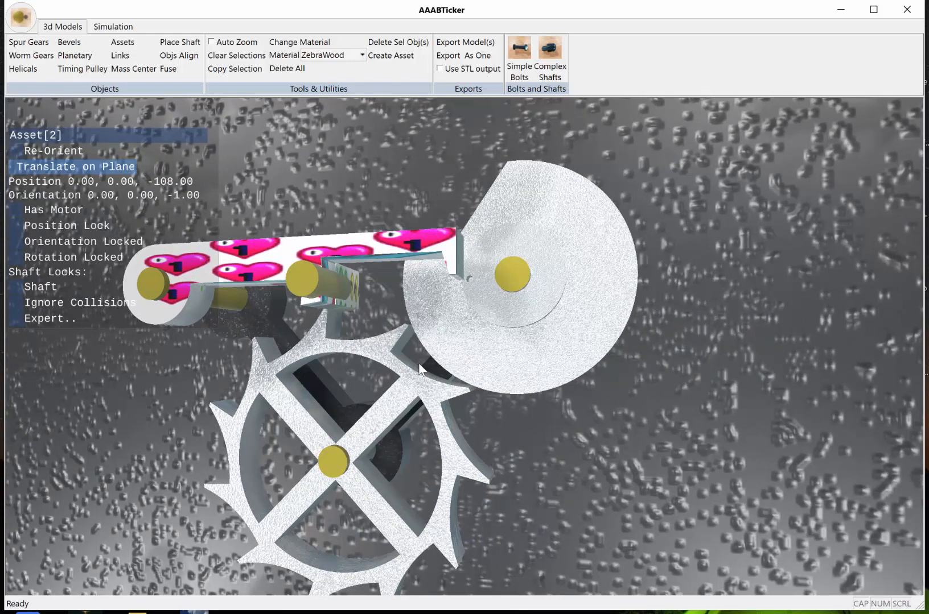
pyautogui.scroll(5, 371, 341)
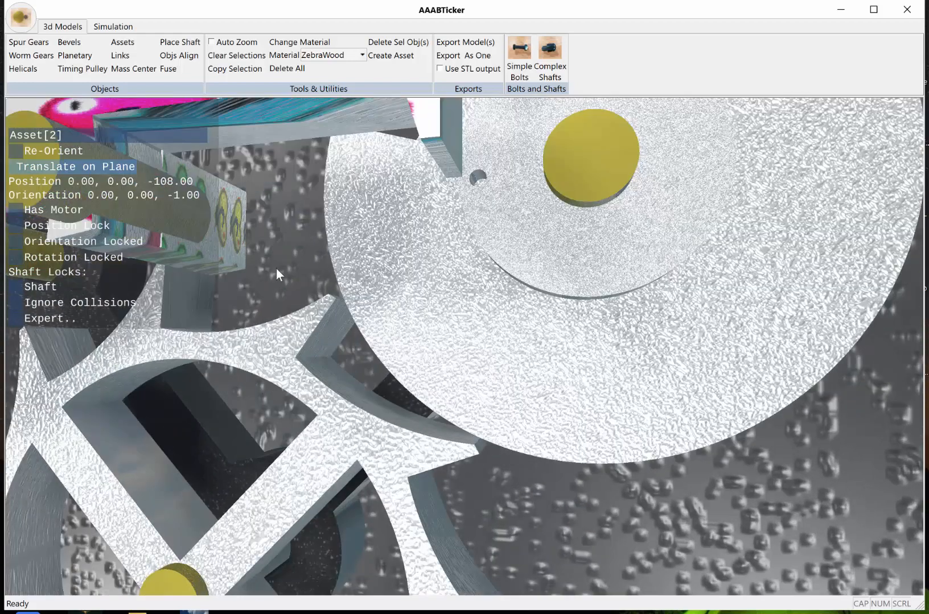
pyautogui.scroll(-5, 275, 268)
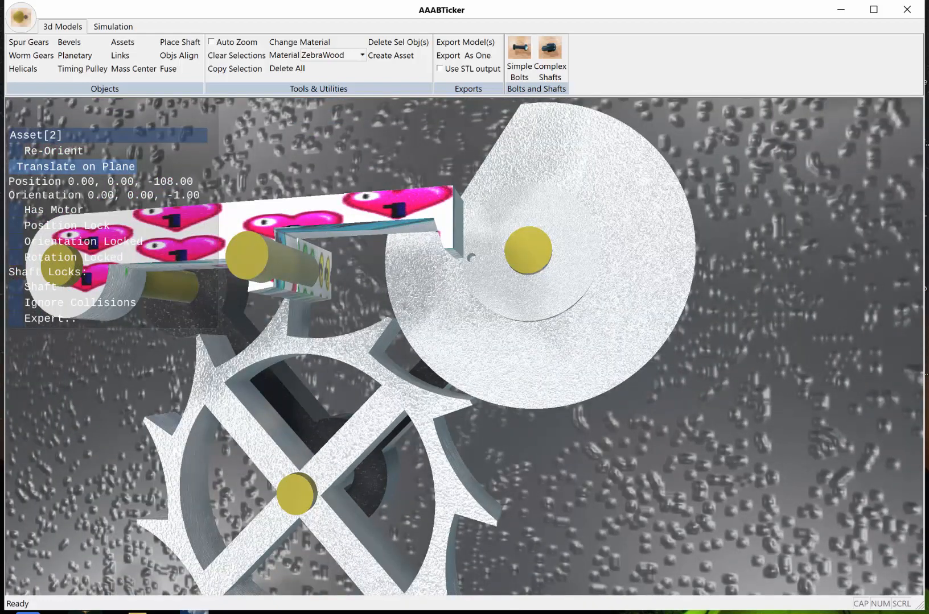
pyautogui.moveTo(322, 303); pyautogui.dragTo(361, 302, button='middle')
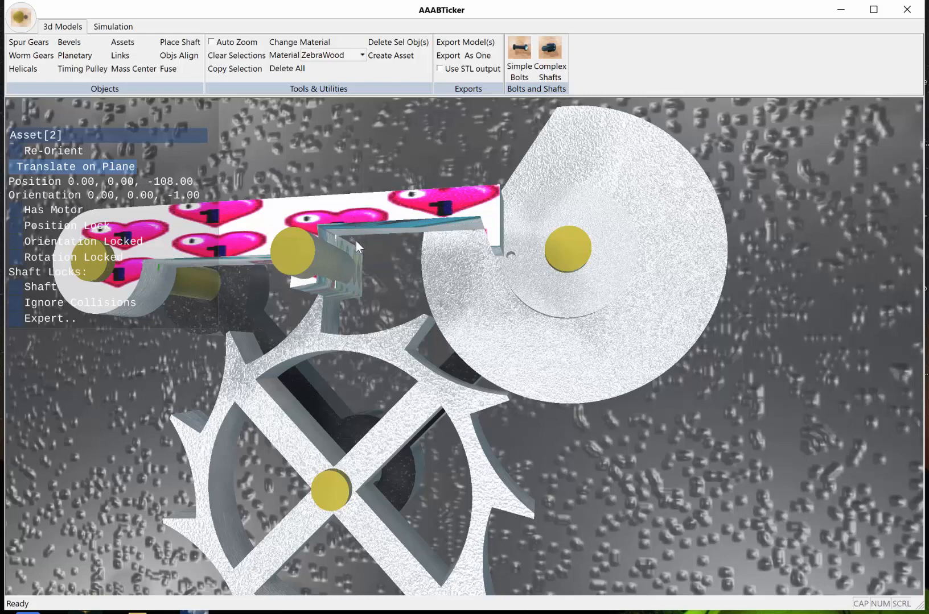
pyautogui.click(167, 68)
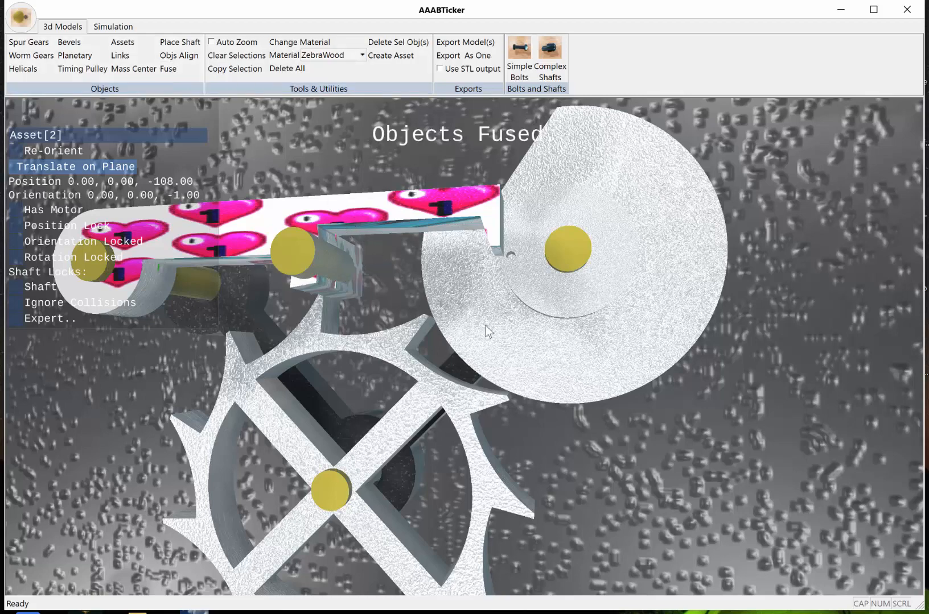
# - Delete the leftover shaft that belonged to the extension block in the middle of the arm
pyautogui.scroll(5, 417, 347)
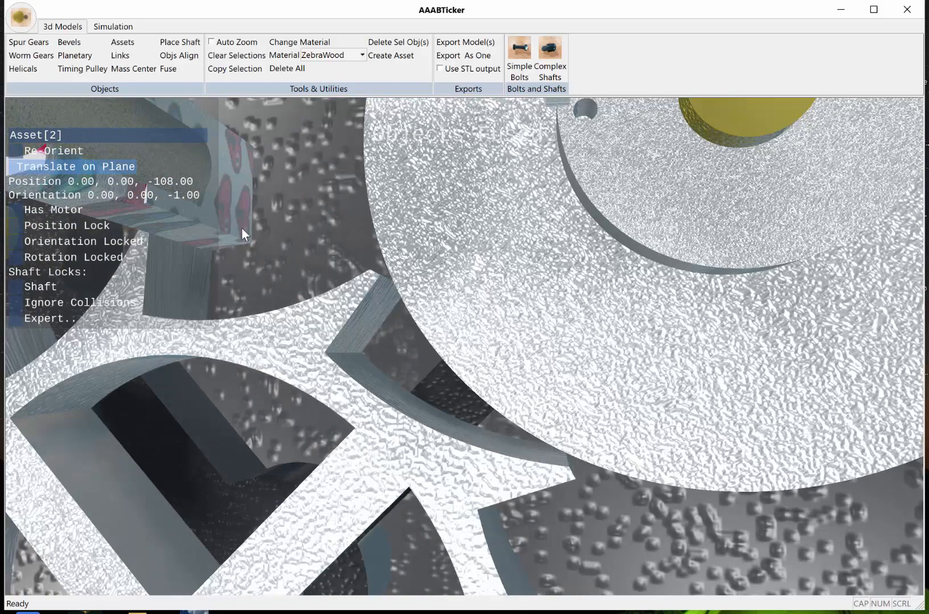
pyautogui.scroll(-5, 290, 270)
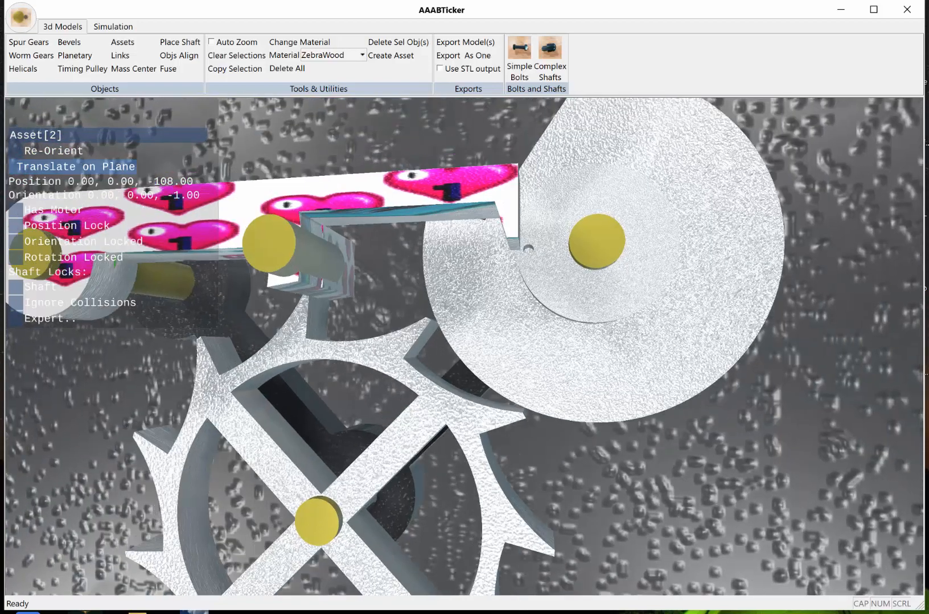
pyautogui.moveTo(302, 270); pyautogui.dragTo(381, 292, button='middle')
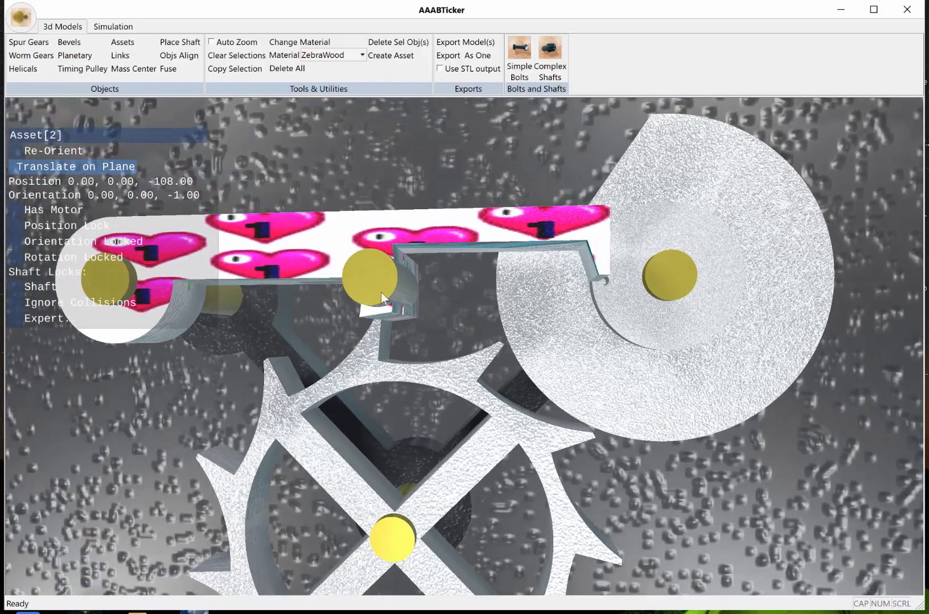
pyautogui.click(458, 164)
pyautogui.click(446, 227)
pyautogui.moveTo(457, 350); pyautogui.dragTo(426, 234, button='middle')
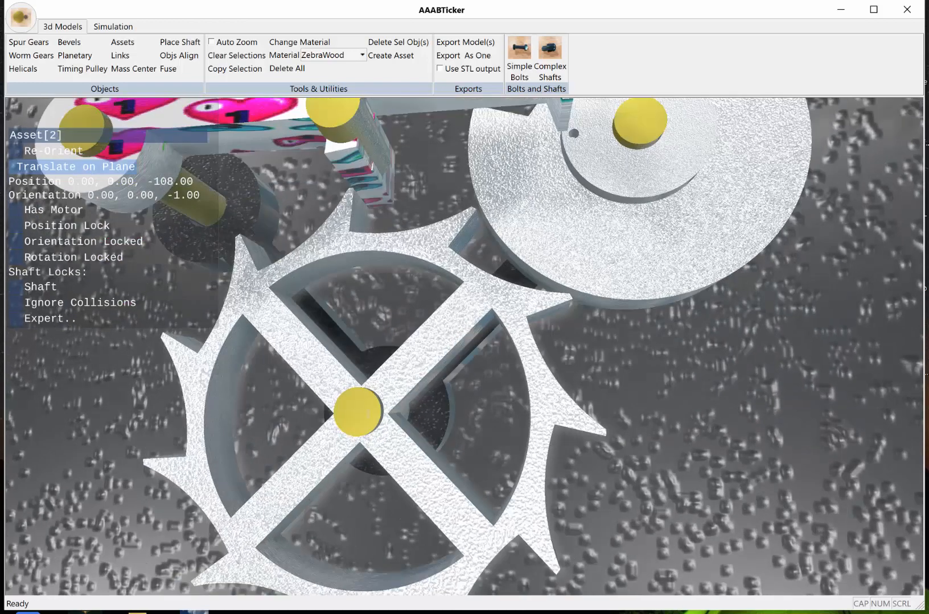
pyautogui.scroll(-3, 406, 246)
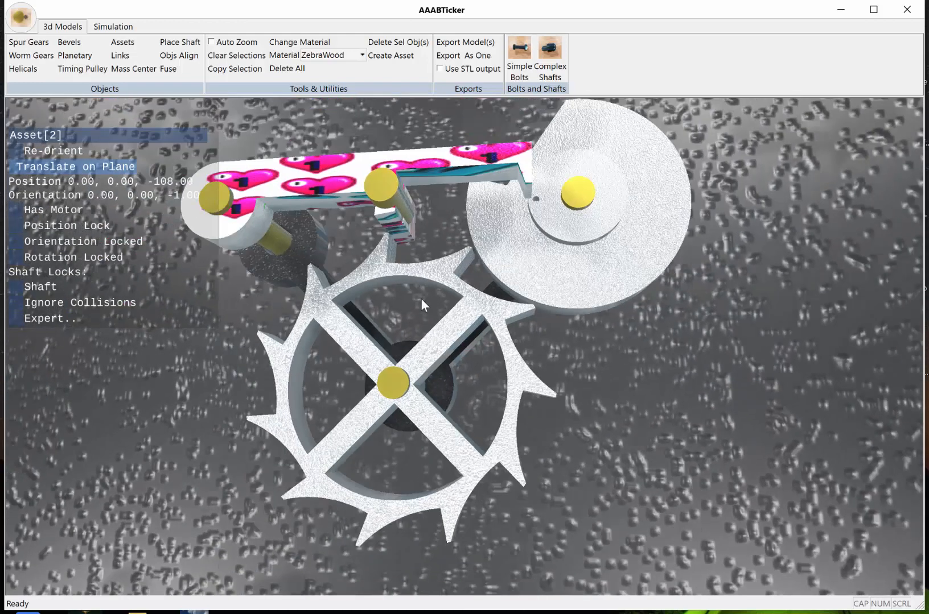
pyautogui.moveTo(421, 300); pyautogui.dragTo(408, 254, button='middle')
pyautogui.click(398, 250)
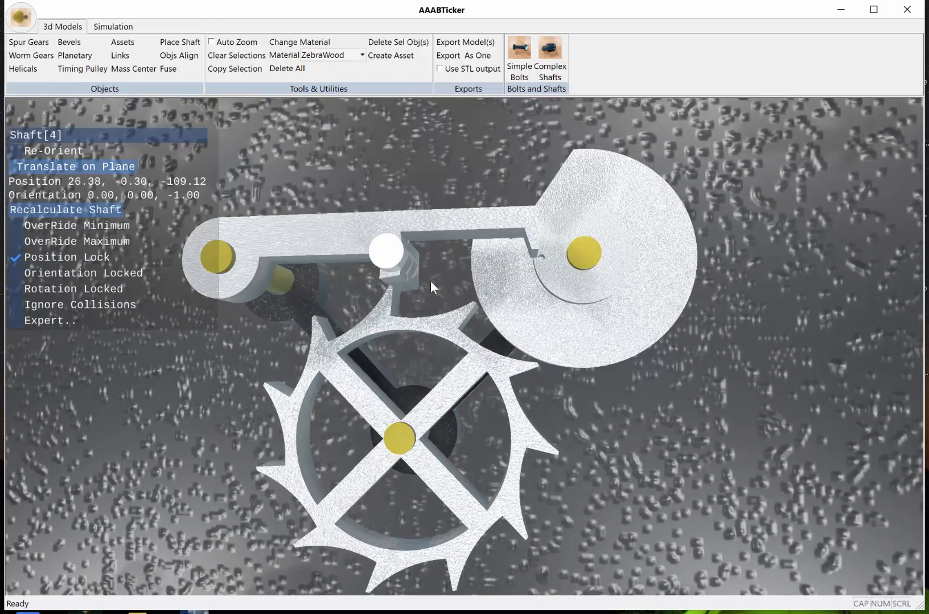
pyautogui.click(398, 42)
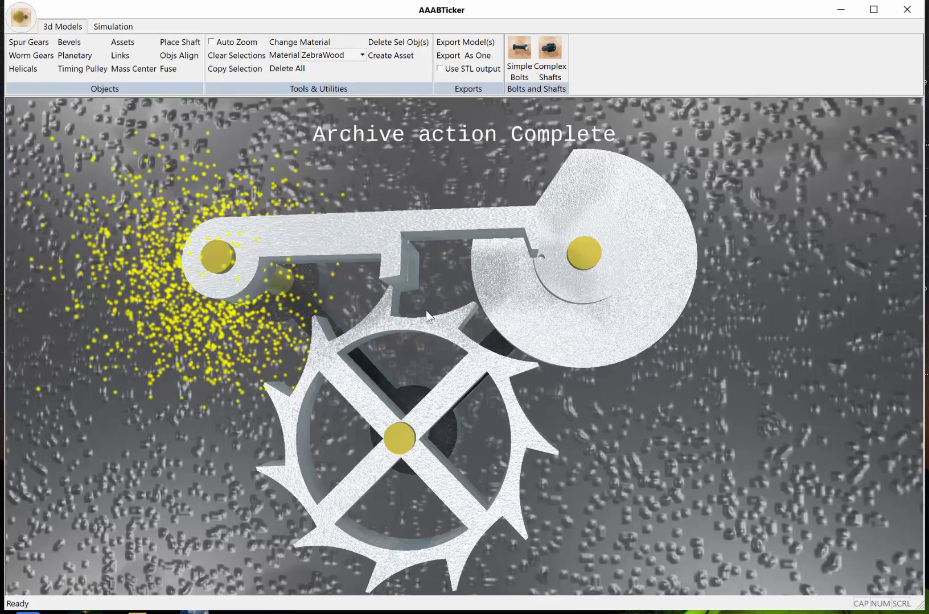
# - Examine how the fused arm's extended stop lines up with the ratchet wheel's tooth from several angles
pyautogui.scroll(3, 426, 308)
pyautogui.click(387, 228)
pyautogui.moveTo(392, 261); pyautogui.dragTo(430, 303, button='middle')
pyautogui.scroll(-3, 423, 309)
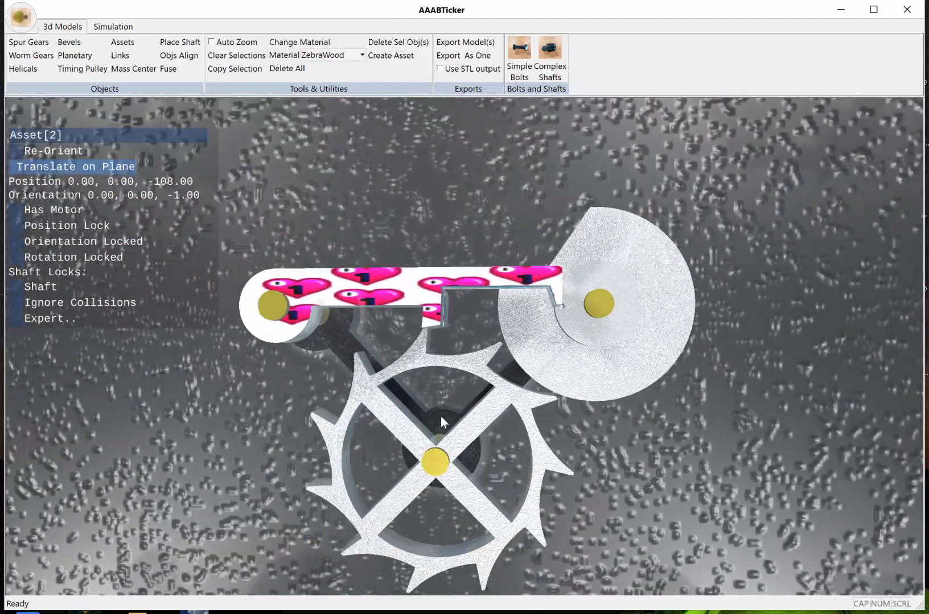
pyautogui.moveTo(440, 416); pyautogui.dragTo(469, 300, button='middle')
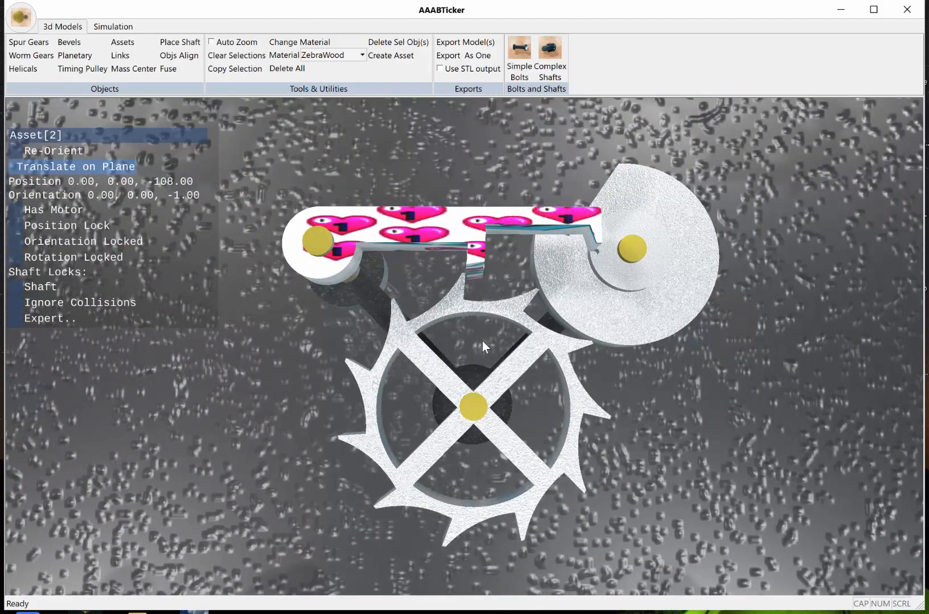
pyautogui.moveTo(481, 341); pyautogui.dragTo(464, 336, button='middle')
pyautogui.scroll(2, 450, 364)
pyautogui.moveTo(444, 385); pyautogui.dragTo(446, 381, button='middle')
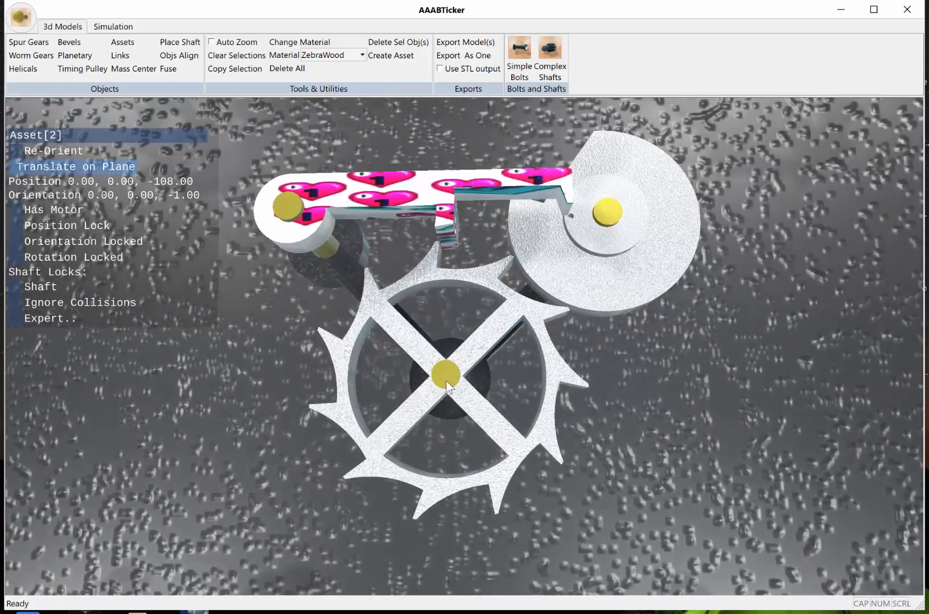
pyautogui.scroll(2, 446, 325)
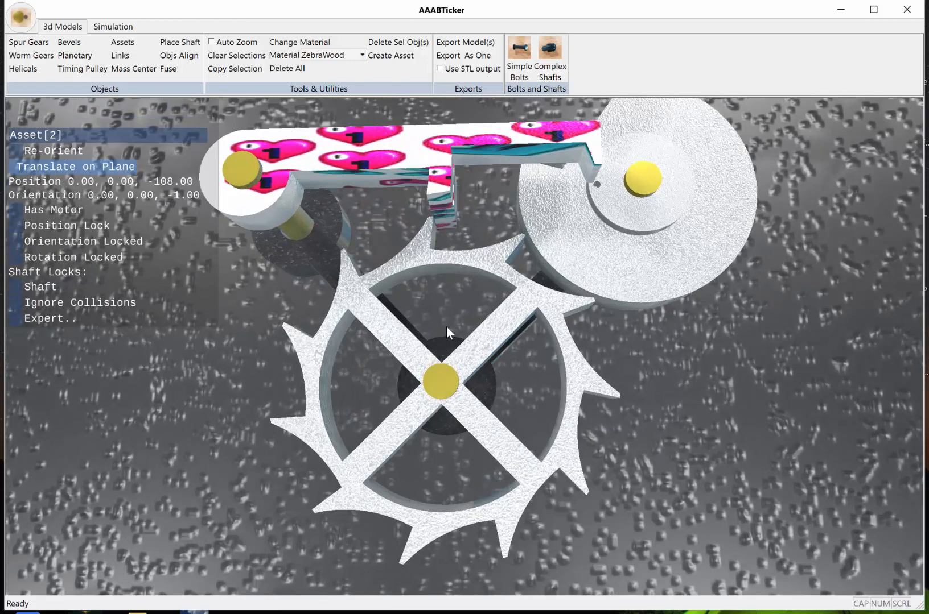
pyautogui.scroll(-2, 446, 326)
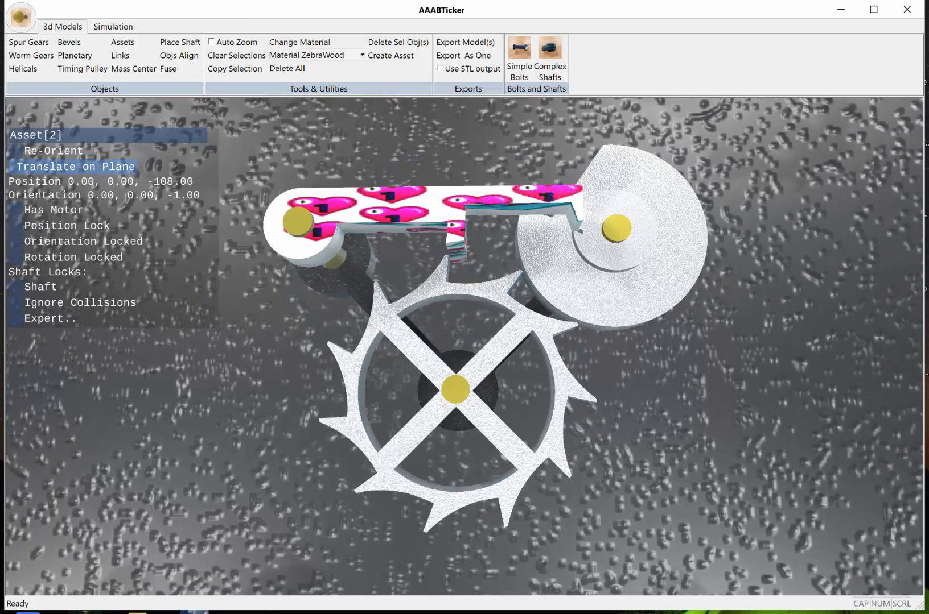
pyautogui.moveTo(452, 267); pyautogui.dragTo(500, 324, button='middle')
# - Give the ratchet wheel a motor with counter-clockwise rotation disabled and a maximum motor force of about 187943
pyautogui.click(433, 348)
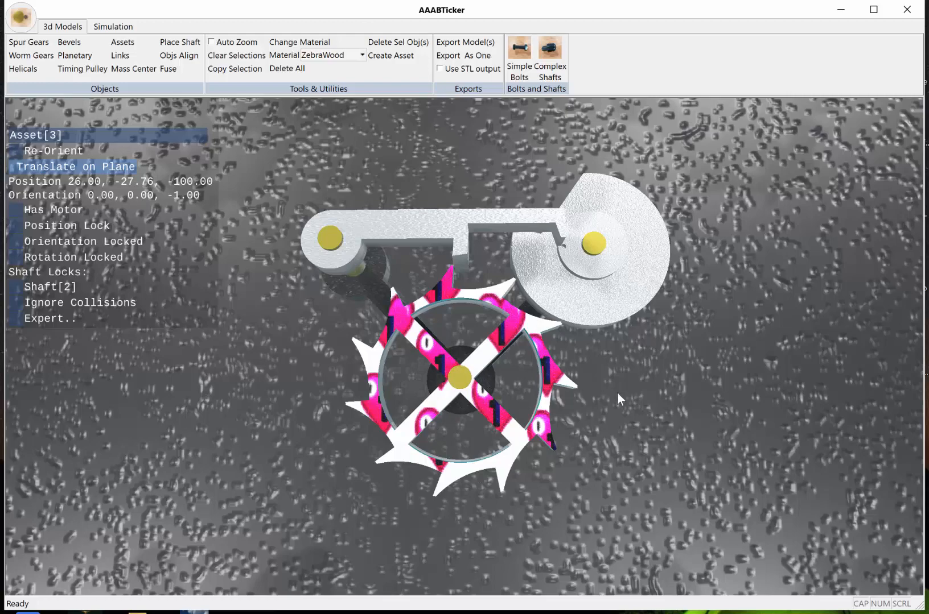
pyautogui.moveTo(616, 391); pyautogui.dragTo(645, 364)
pyautogui.scroll(-1, 606, 353)
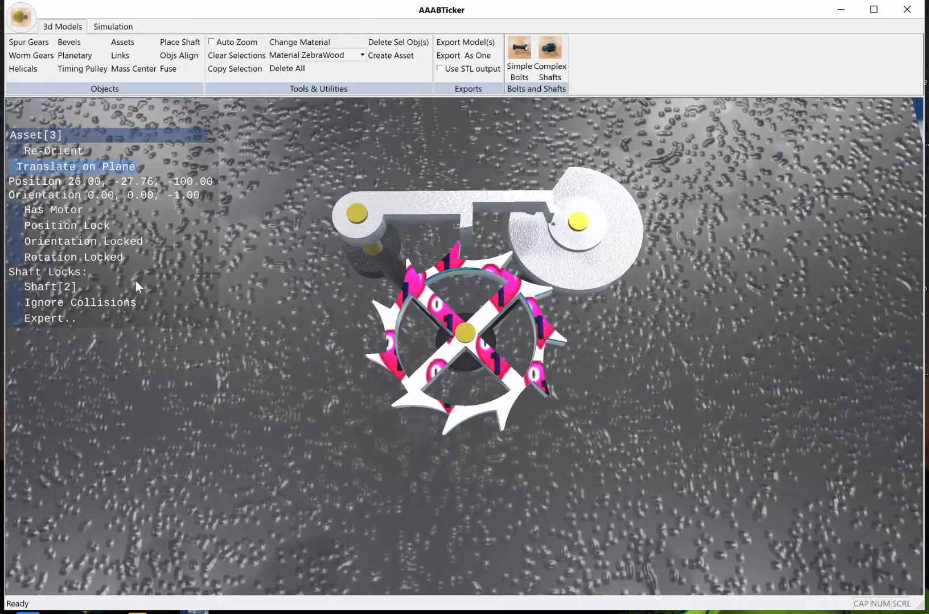
pyautogui.click(14, 211)
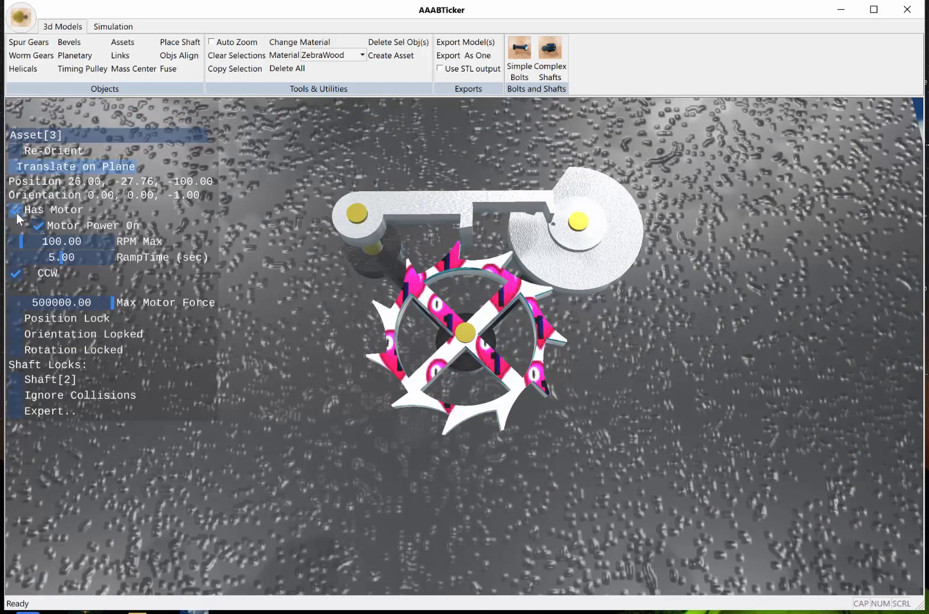
pyautogui.click(16, 274)
pyautogui.moveTo(45, 305); pyautogui.dragTo(48, 306)
pyautogui.moveTo(465, 237); pyautogui.dragTo(466, 248, button='middle')
pyautogui.moveTo(457, 289); pyautogui.dragTo(457, 287, button='middle')
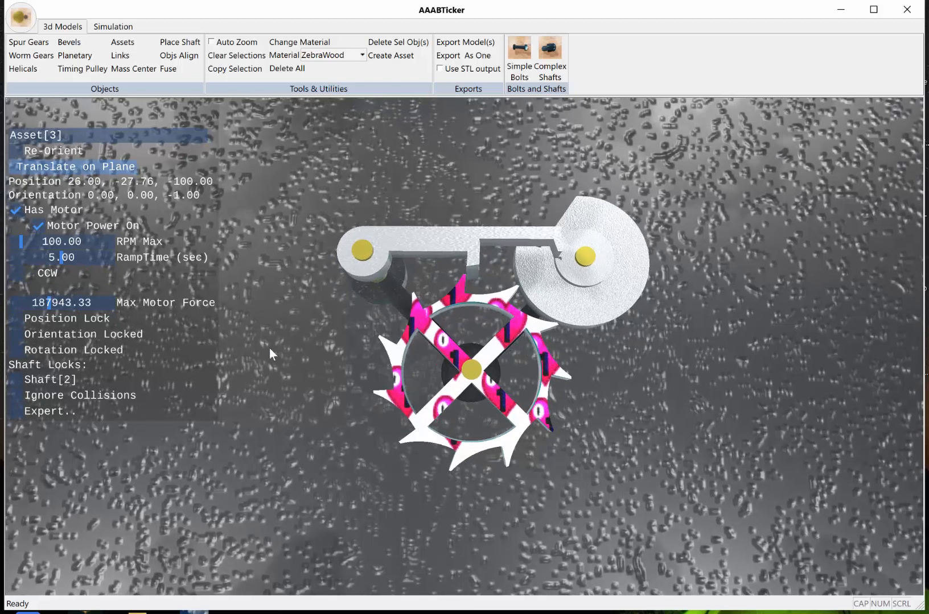
# - Set the ratchet wheel motor's maximum speed to about 475 RPM and its ramp time to 0.10 seconds
pyautogui.moveTo(22, 245); pyautogui.dragTo(61, 245)
pyautogui.moveTo(376, 380); pyautogui.dragTo(369, 383, button='middle')
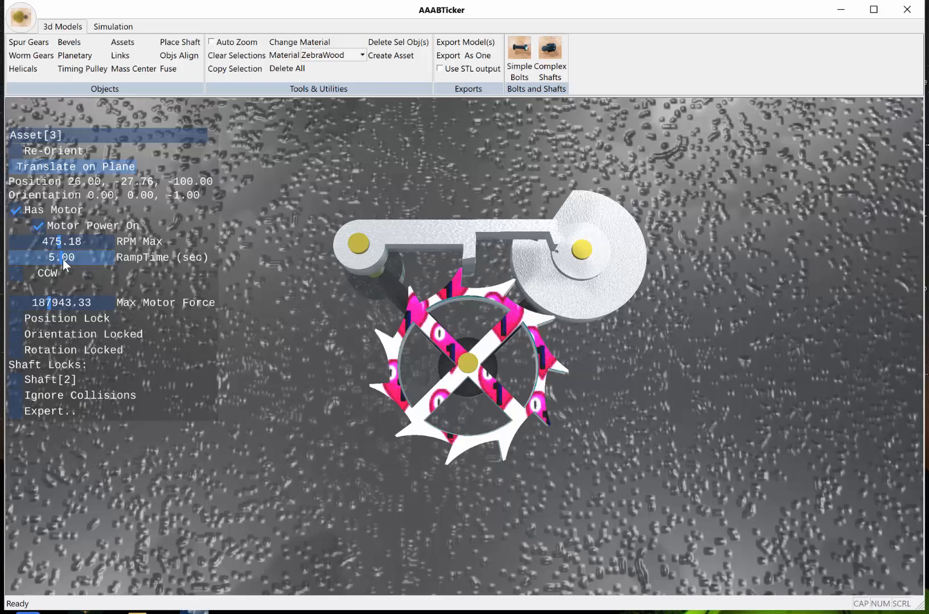
pyautogui.moveTo(62, 259); pyautogui.dragTo(6, 257)
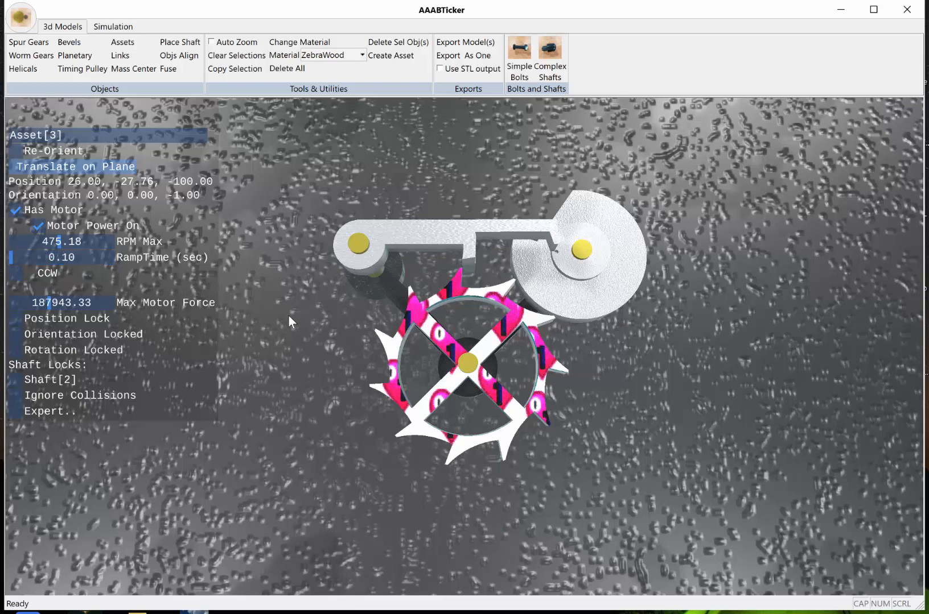
pyautogui.click(313, 345)
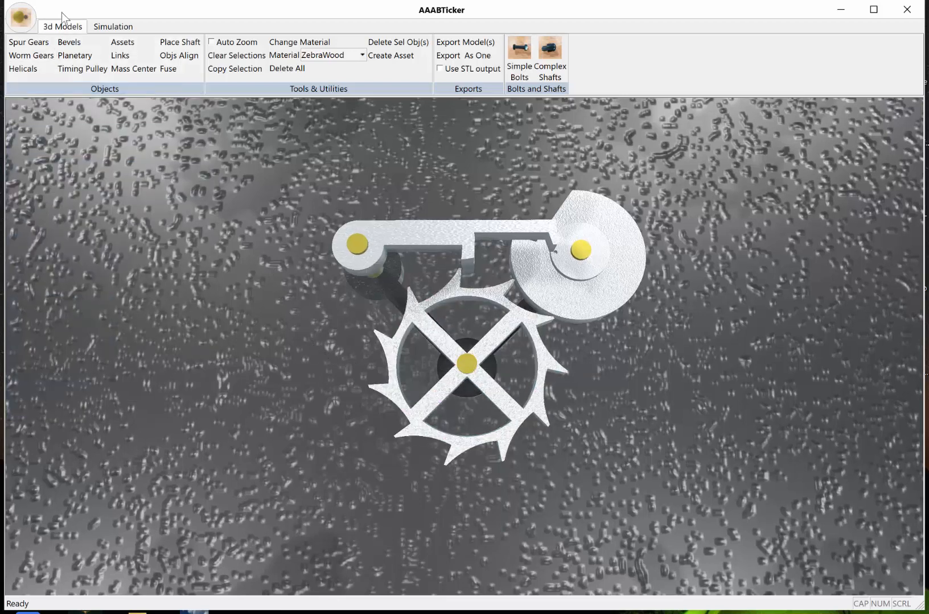
# - Run the simulation twice to test how the ratchet wheel drives the arm, stopping it each time
pyautogui.click(108, 27)
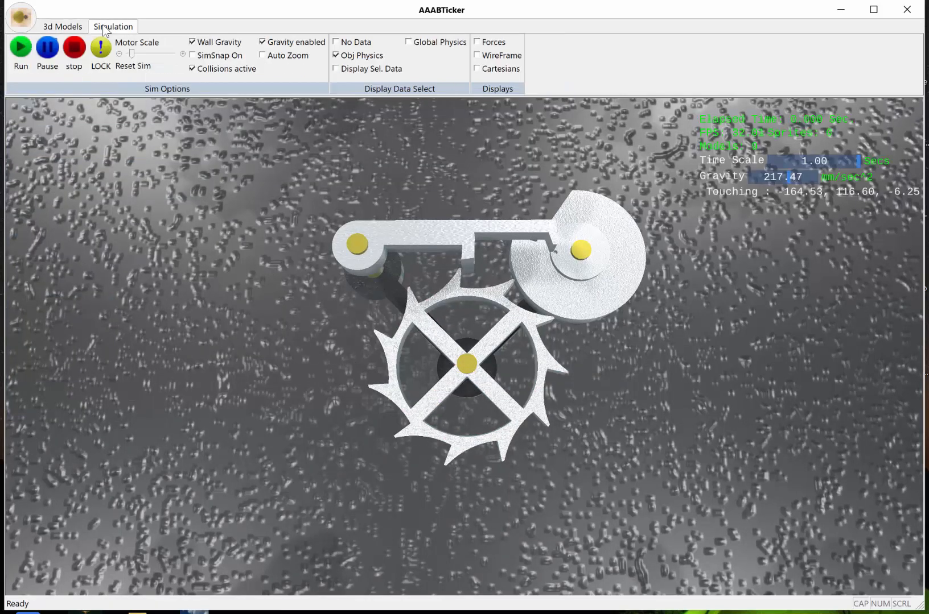
pyautogui.click(23, 50)
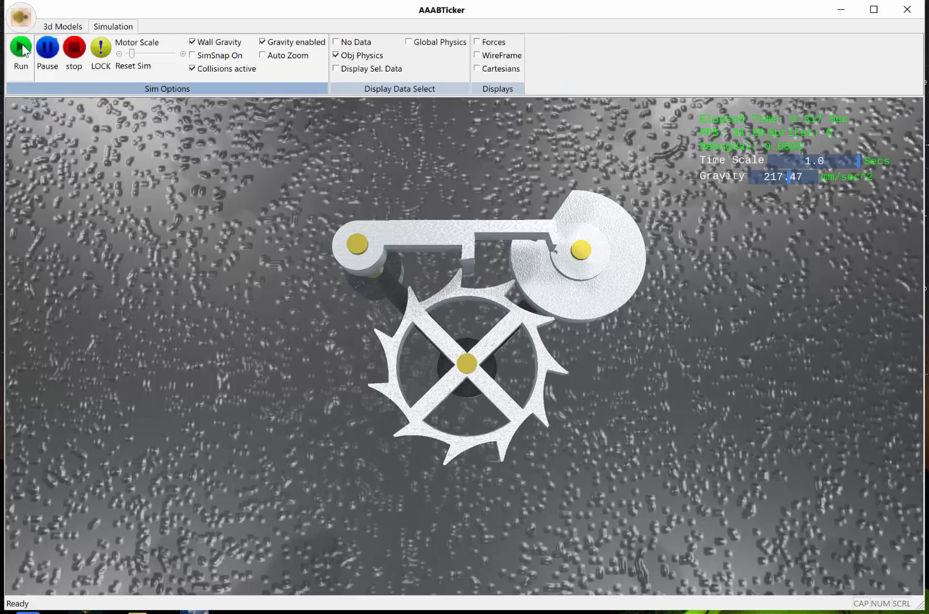
pyautogui.click(74, 48)
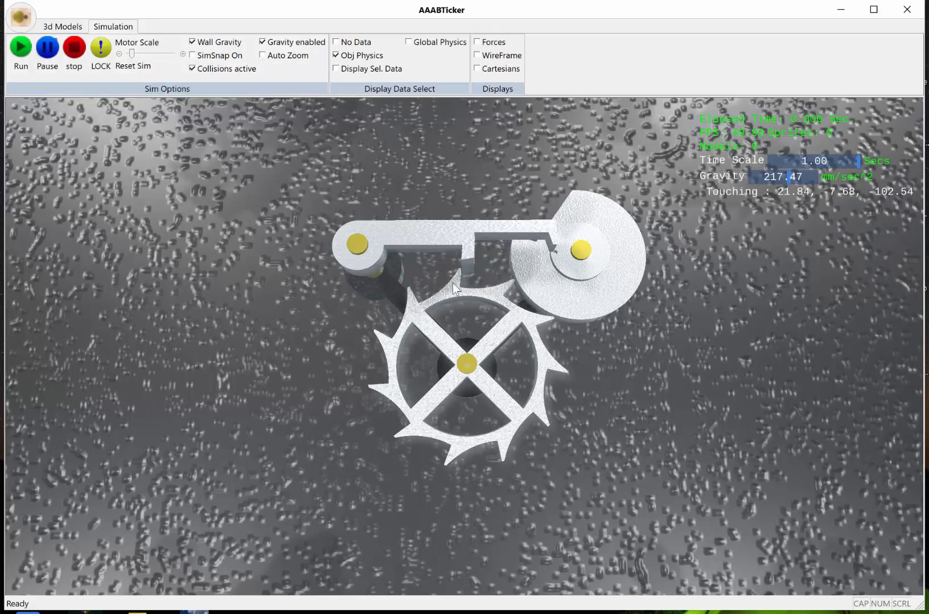
pyautogui.click(22, 50)
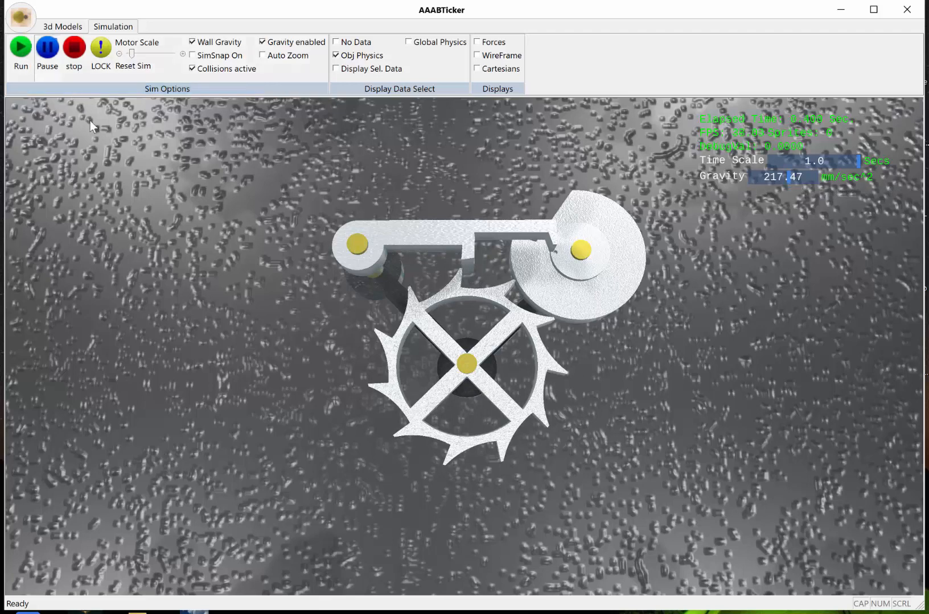
pyautogui.scroll(2, 275, 293)
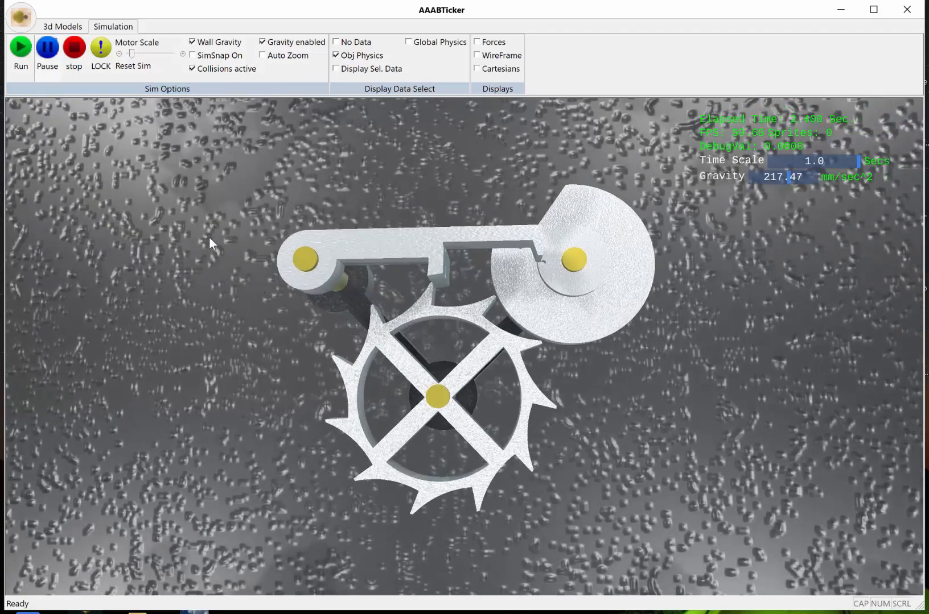
pyautogui.click(74, 48)
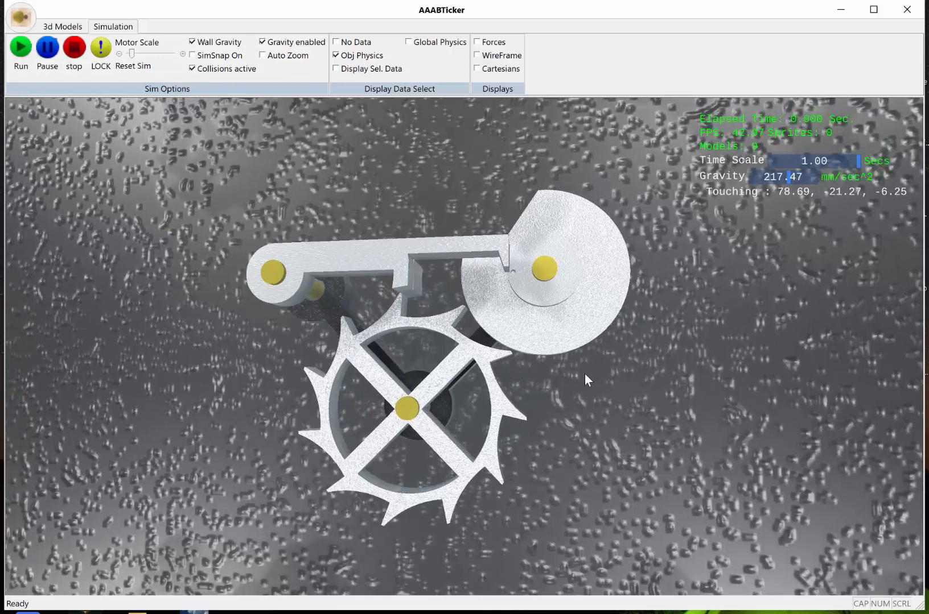
# - Re-orient the large cut-out disc beside the arm's hooked end by an angle value of 19.703
pyautogui.click(503, 308)
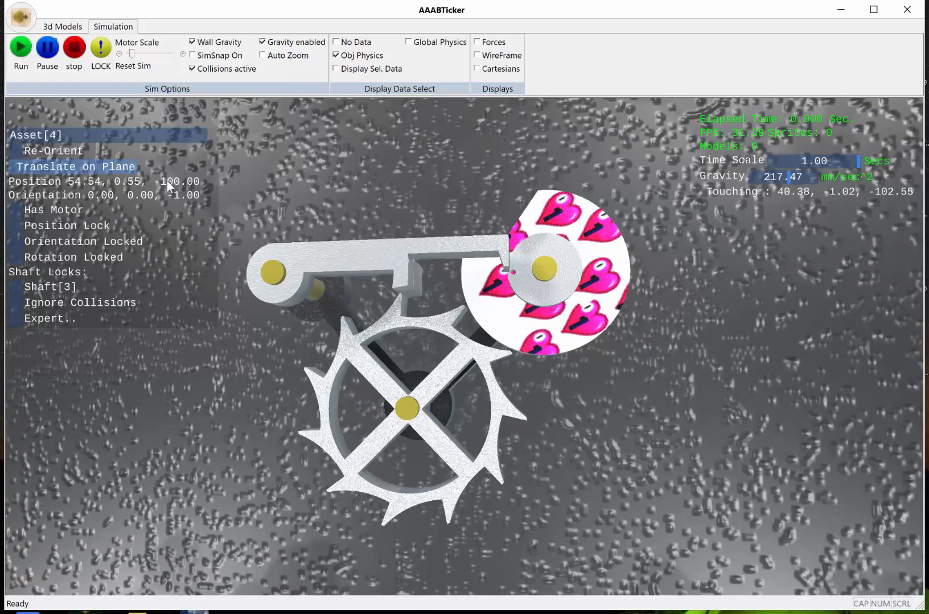
pyautogui.click(17, 151)
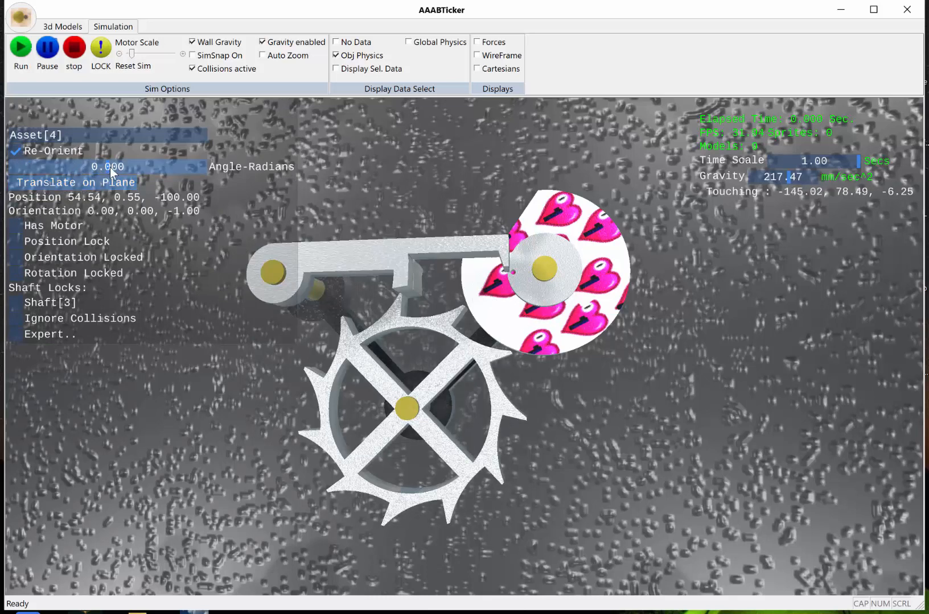
pyautogui.moveTo(109, 168)
pyautogui.mouseDown()
pyautogui.moveTo(122, 167)
pyautogui.moveTo(100, 166)
pyautogui.moveTo(119, 169)
pyautogui.mouseUp()
pyautogui.moveTo(567, 460); pyautogui.dragTo(586, 451, button='middle')
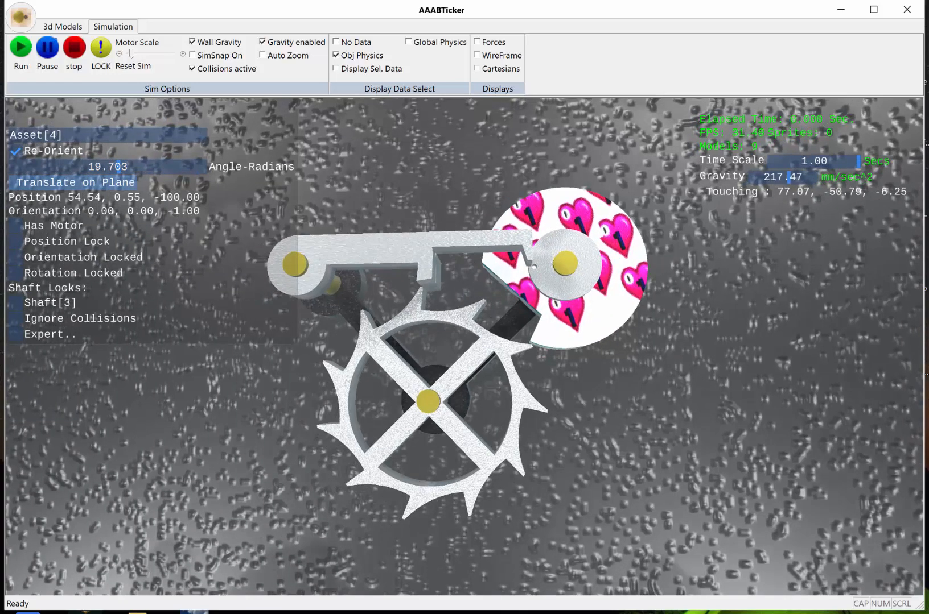
pyautogui.click(578, 437)
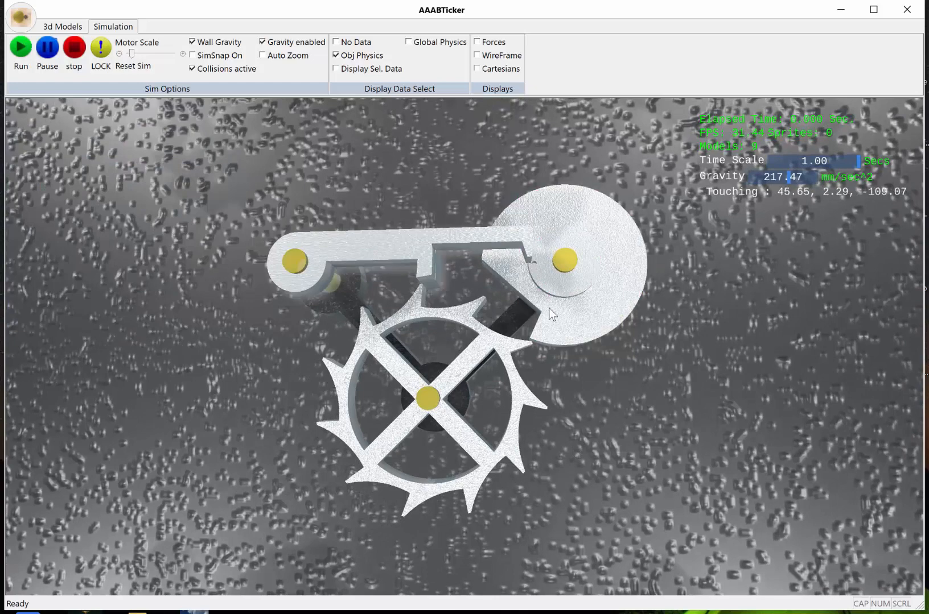
pyautogui.moveTo(549, 307); pyautogui.dragTo(539, 316, button='middle')
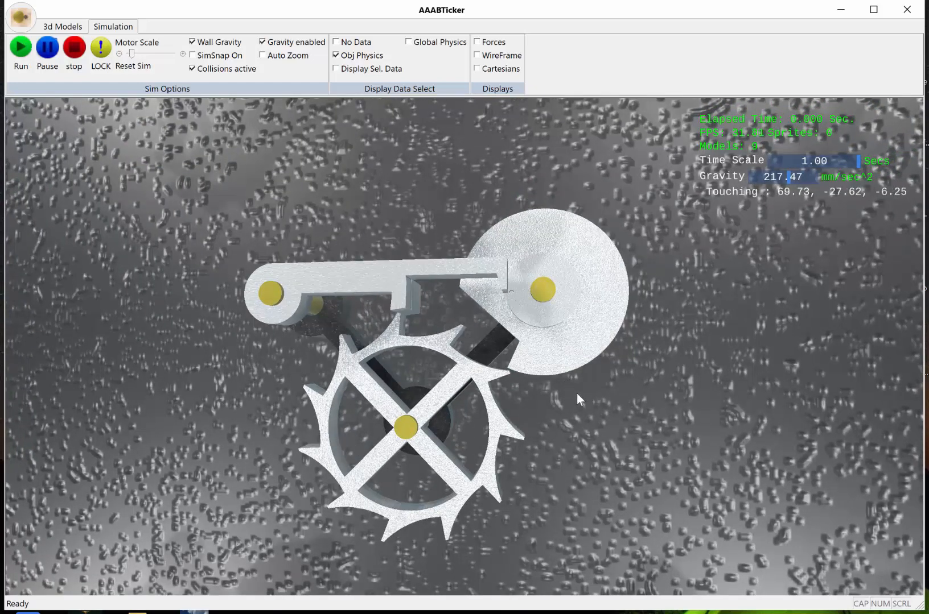
# - Set the re-orient angle of the small hub disc on the large disc's shaft to -3.006
pyautogui.click(532, 309)
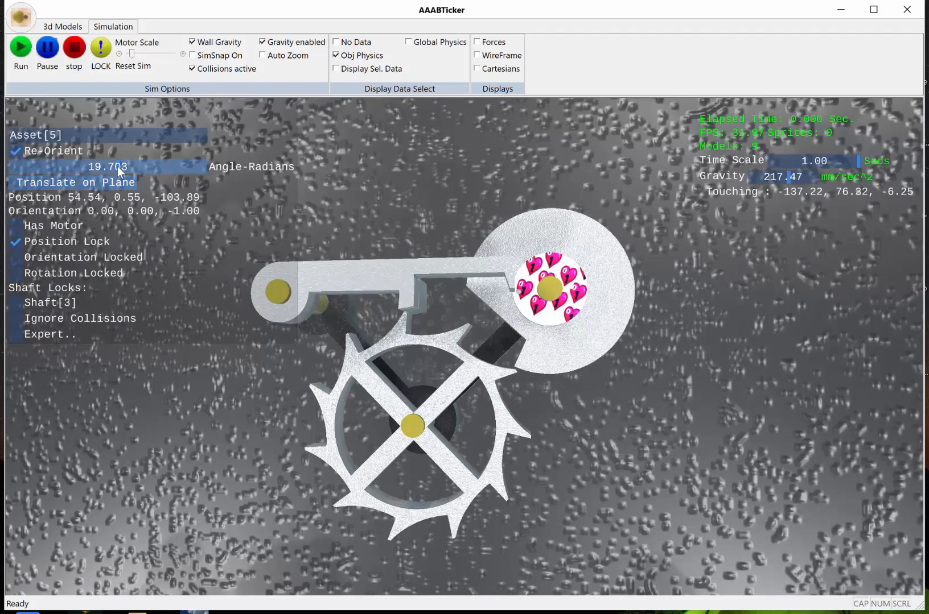
pyautogui.moveTo(117, 165); pyautogui.dragTo(106, 172)
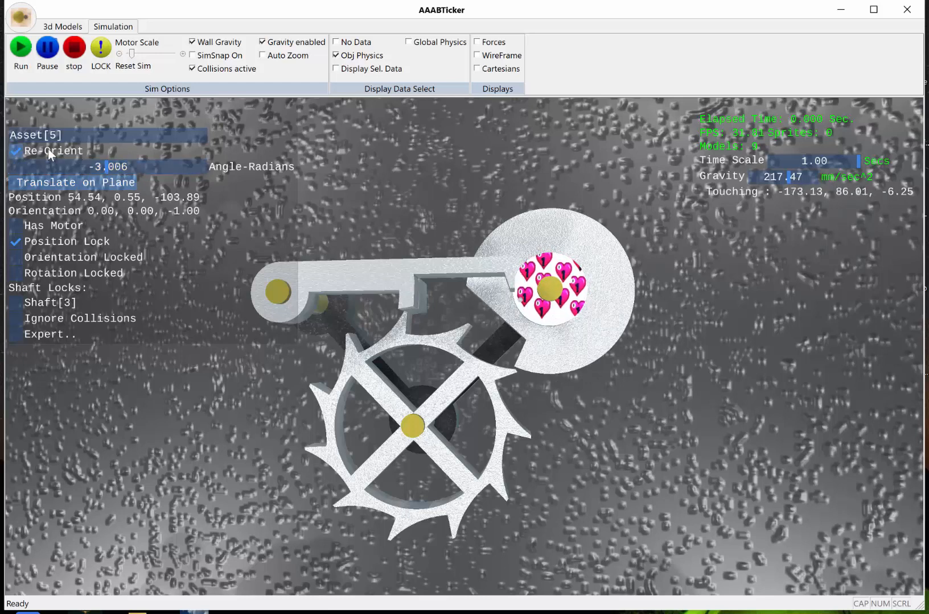
pyautogui.click(440, 200)
# - Lock both the small hub disc and the large cut-out disc to Shaft[3]
pyautogui.moveTo(525, 381); pyautogui.dragTo(584, 439, button='middle')
pyautogui.click(526, 280)
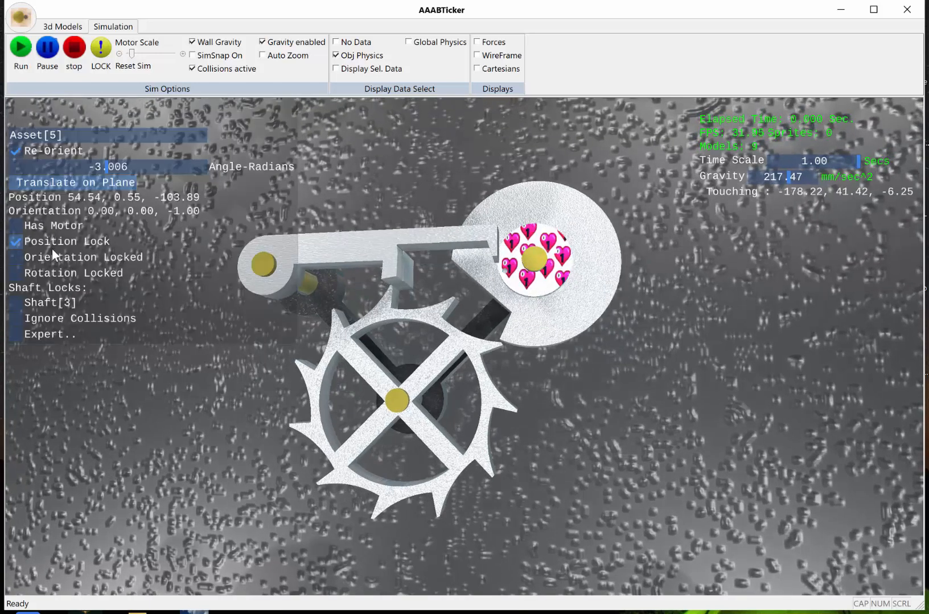
pyautogui.click(17, 301)
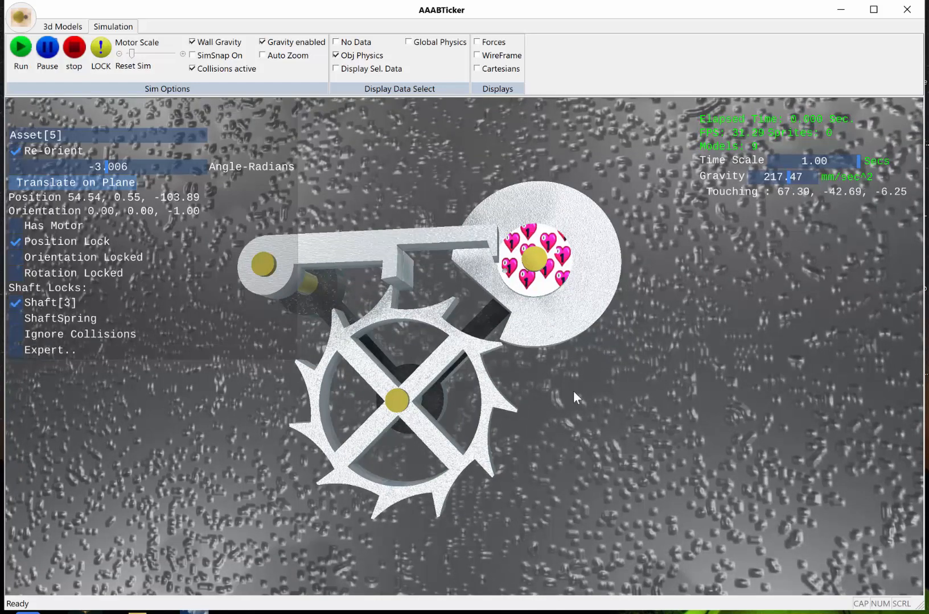
pyautogui.click(582, 309)
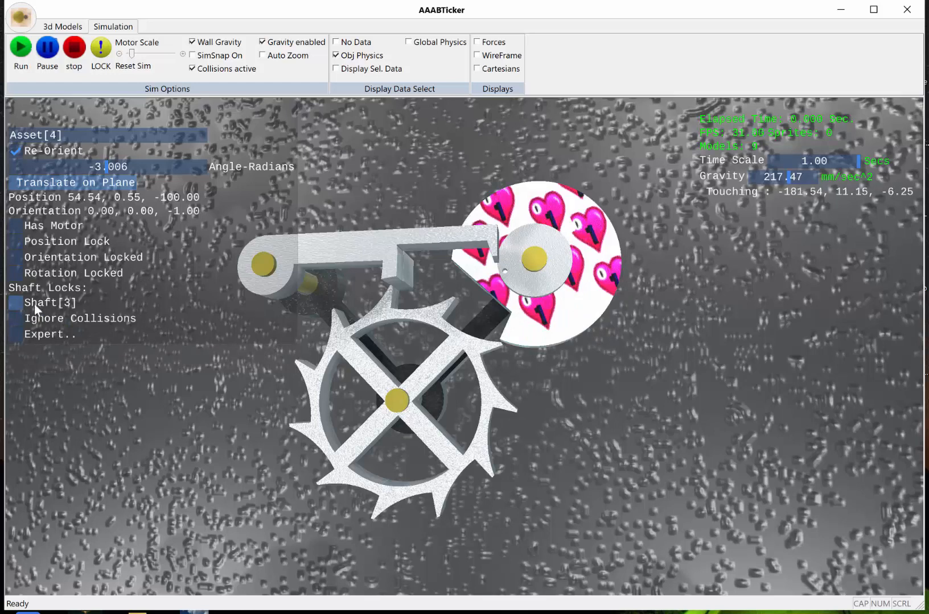
pyautogui.click(17, 302)
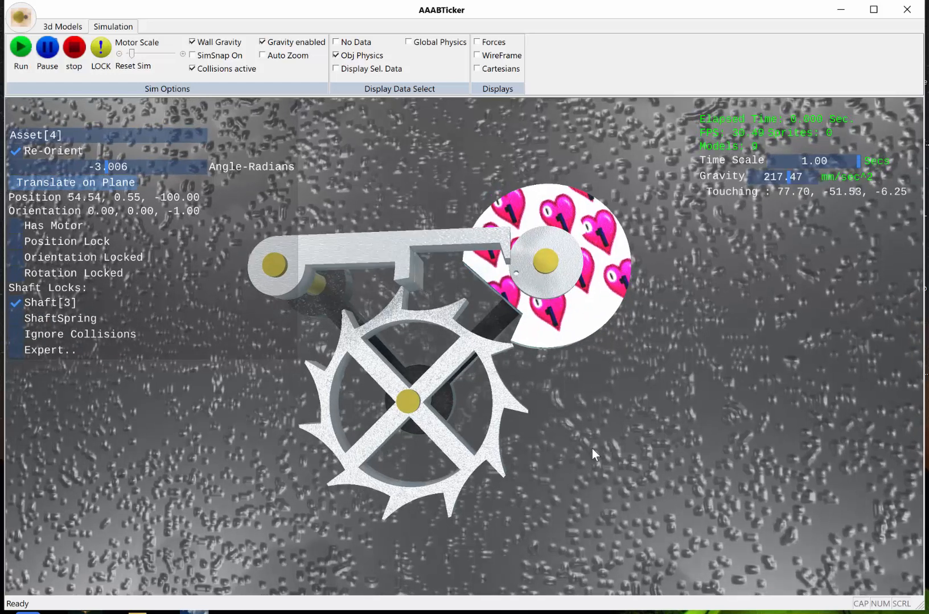
pyautogui.click(591, 448)
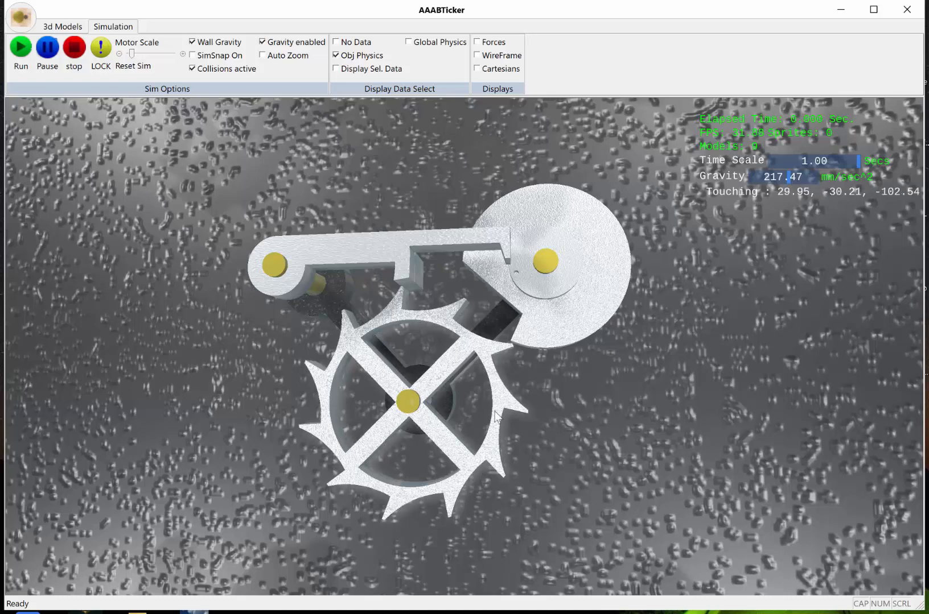
# - Start placing a new shaft of diameter 4.986 on the recoil arm at its downward tab
pyautogui.moveTo(631, 362); pyautogui.dragTo(687, 355, button='middle')
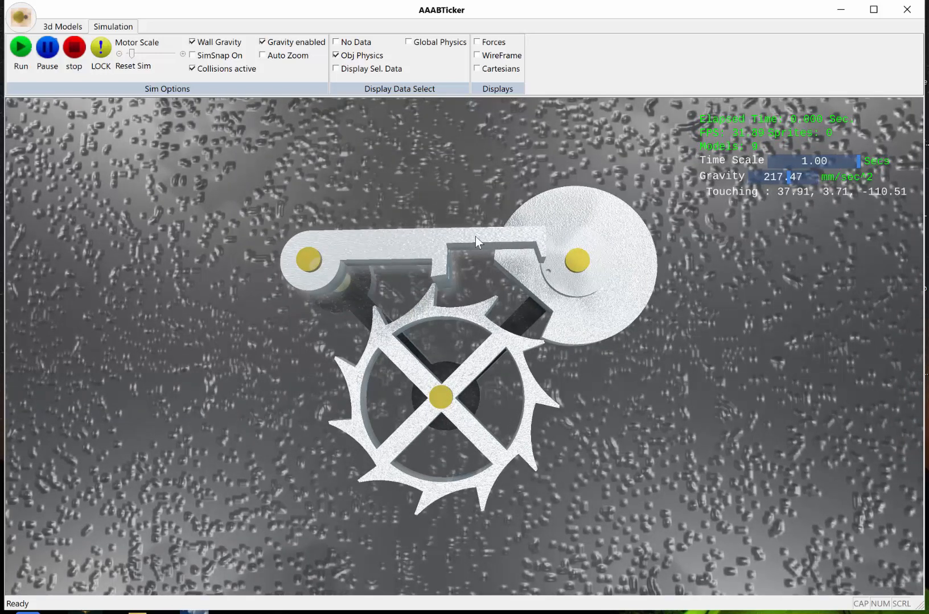
pyautogui.moveTo(478, 243); pyautogui.dragTo(496, 310, button='middle')
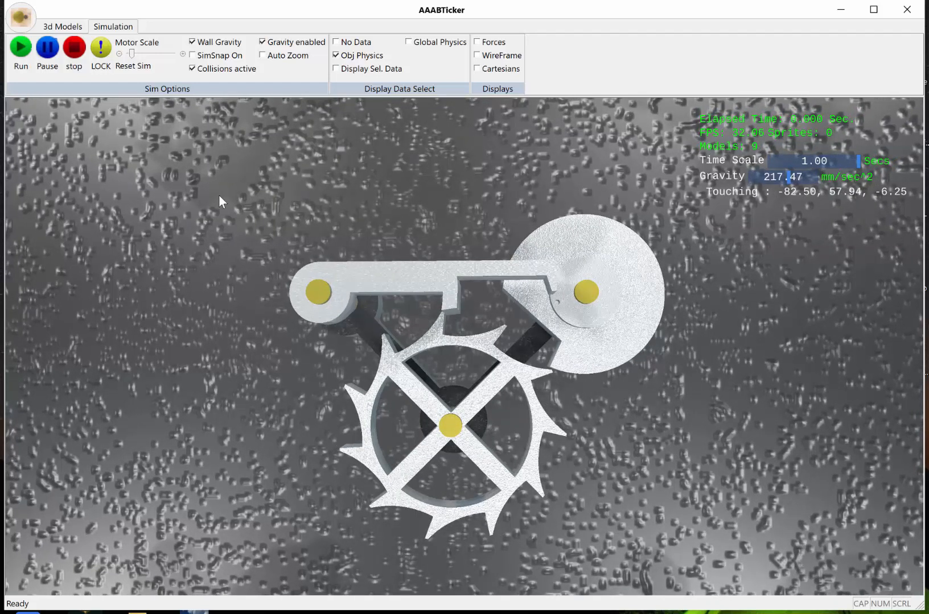
pyautogui.click(66, 27)
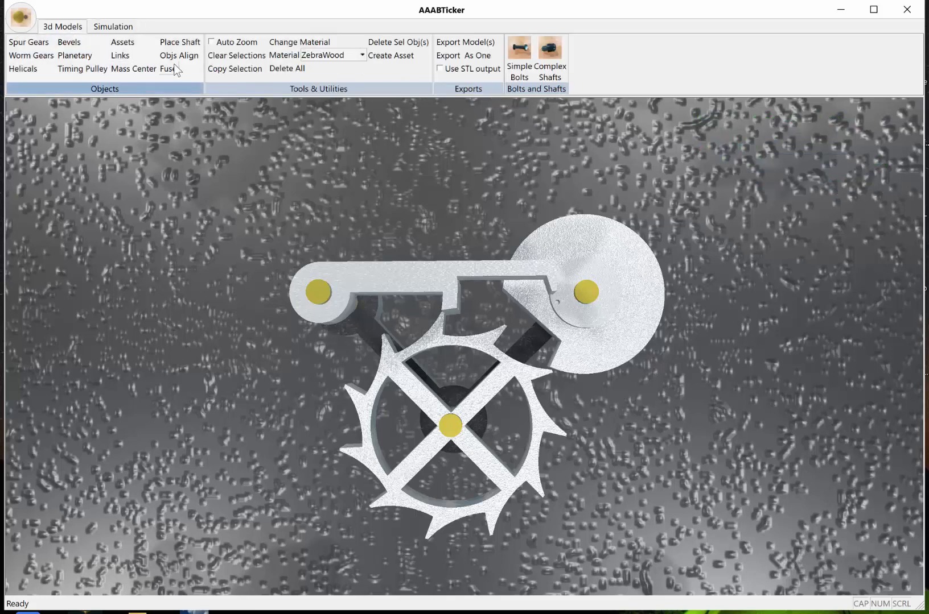
pyautogui.click(178, 44)
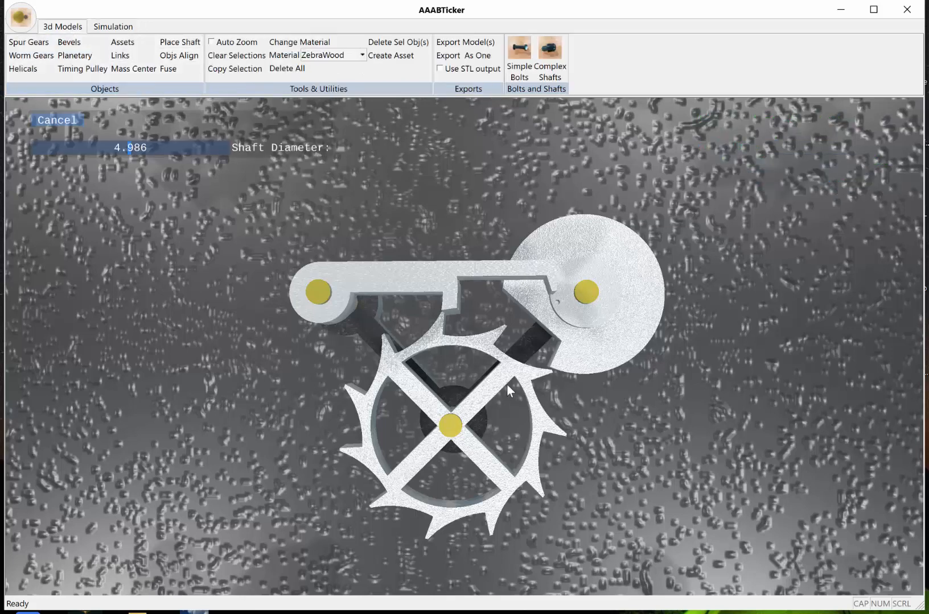
pyautogui.scroll(3, 506, 383)
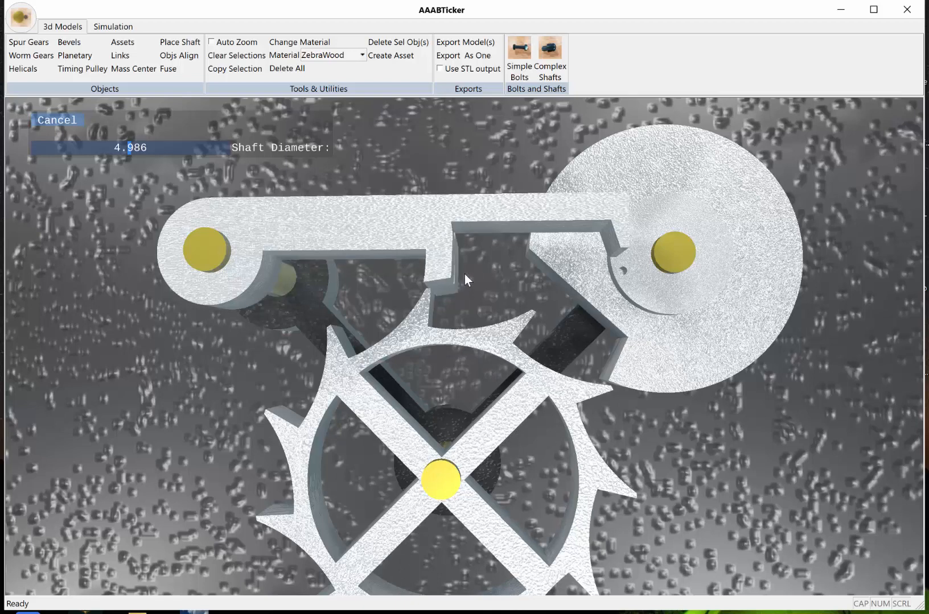
pyautogui.click(447, 256)
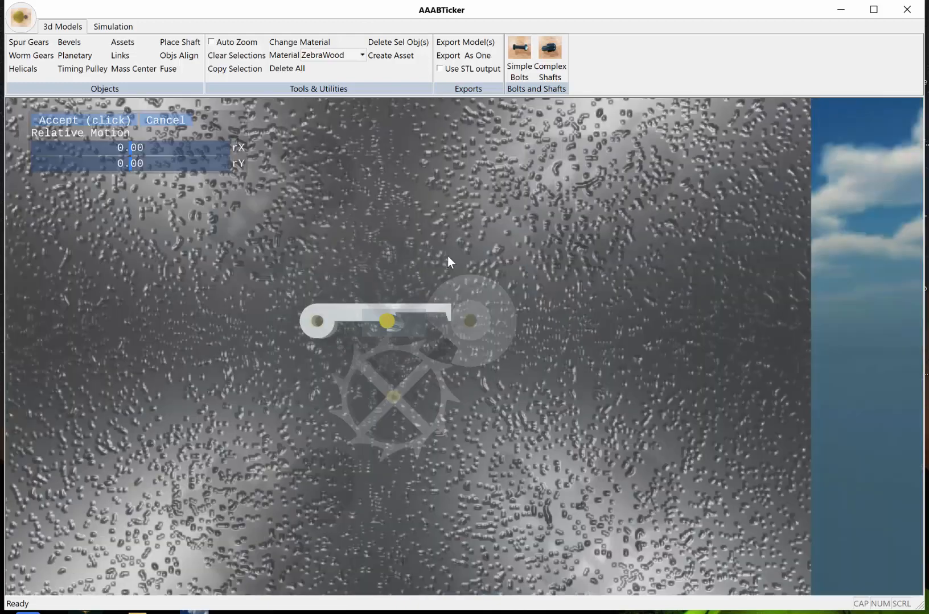
pyautogui.scroll(6, 409, 338)
pyautogui.scroll(-6, 404, 342)
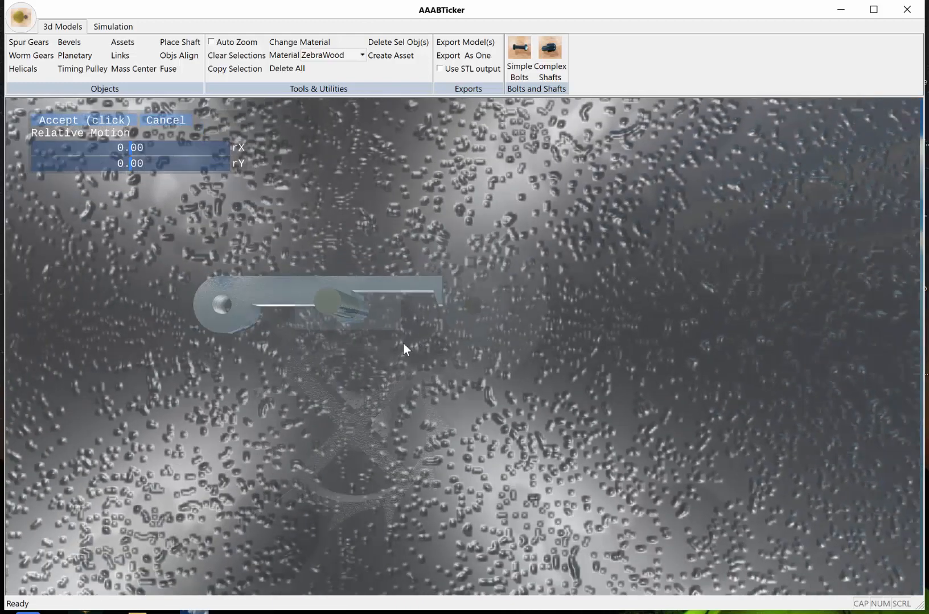
# - Offset the new shaft relative to the recoil arm by rX 3.68 and rY -1.48, and accept its placement
pyautogui.moveTo(409, 345); pyautogui.dragTo(430, 345, button='middle')
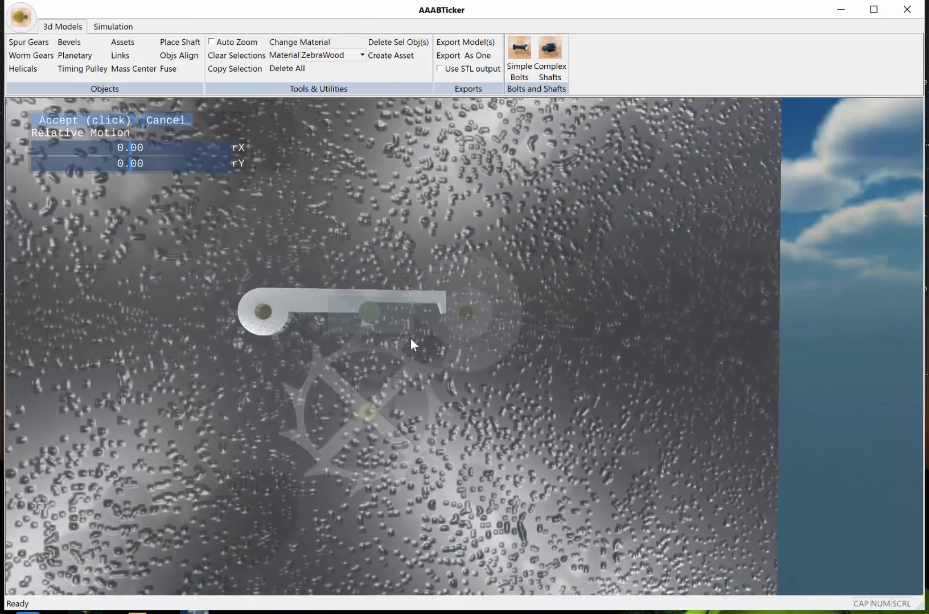
pyautogui.scroll(5, 413, 339)
pyautogui.scroll(-5, 403, 333)
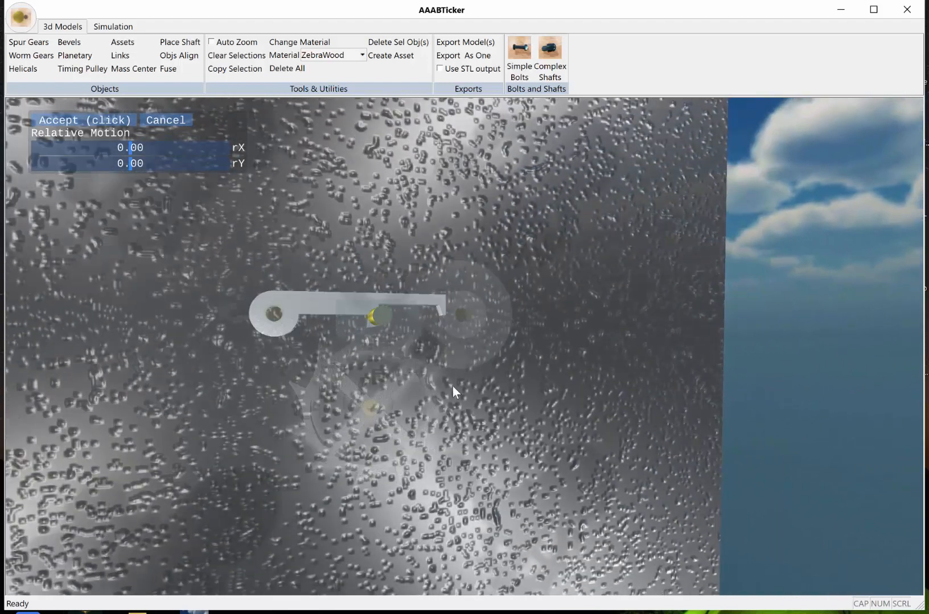
pyautogui.moveTo(417, 344); pyautogui.dragTo(403, 326, button='middle')
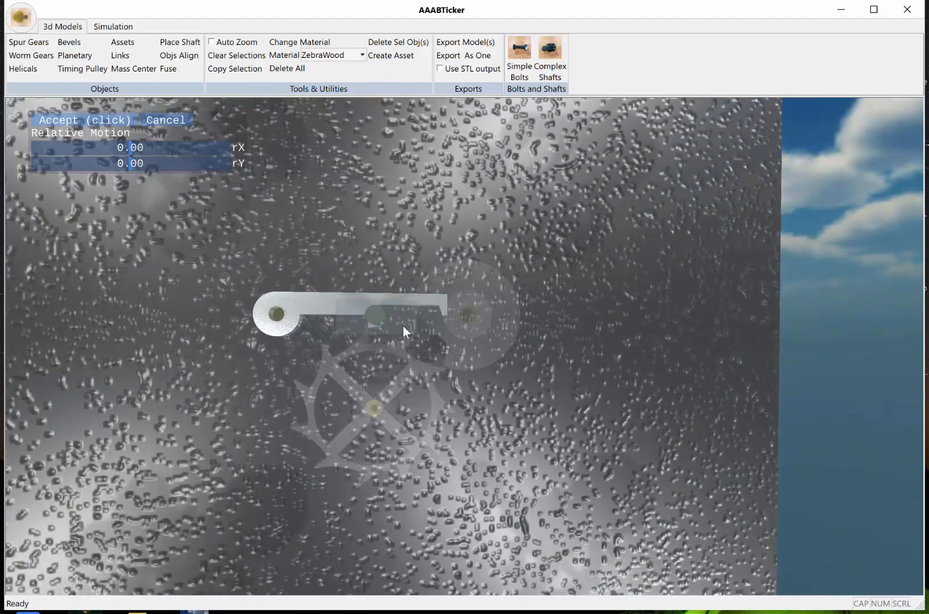
pyautogui.moveTo(387, 315)
pyautogui.mouseDown()
pyautogui.moveTo(396, 319)
pyautogui.moveTo(379, 323)
pyautogui.moveTo(401, 323)
pyautogui.mouseUp()
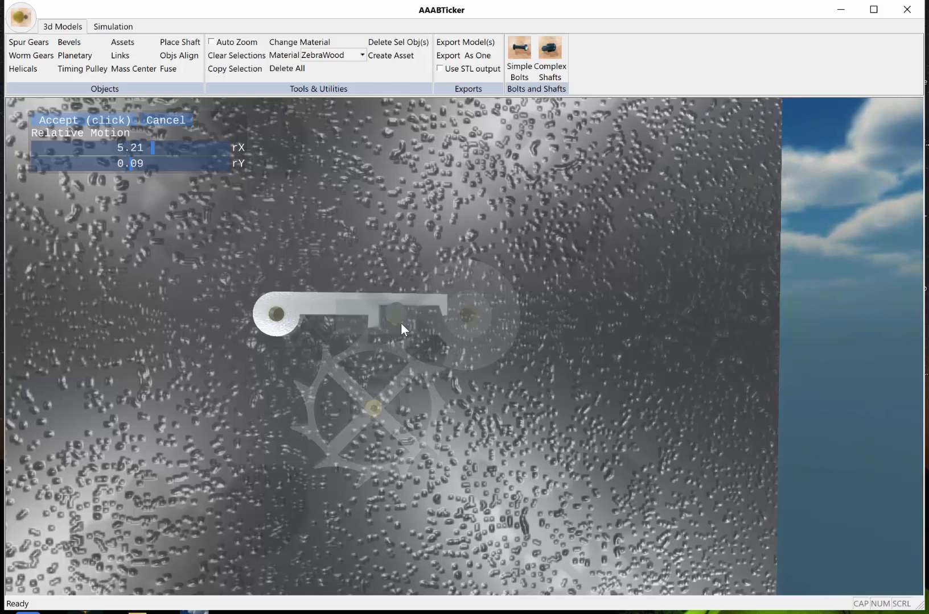
pyautogui.moveTo(400, 323); pyautogui.dragTo(375, 308, button='middle')
pyautogui.scroll(2, 400, 318)
pyautogui.scroll(2, 400, 318)
pyautogui.scroll(-2, 400, 318)
pyautogui.moveTo(375, 309); pyautogui.dragTo(380, 310)
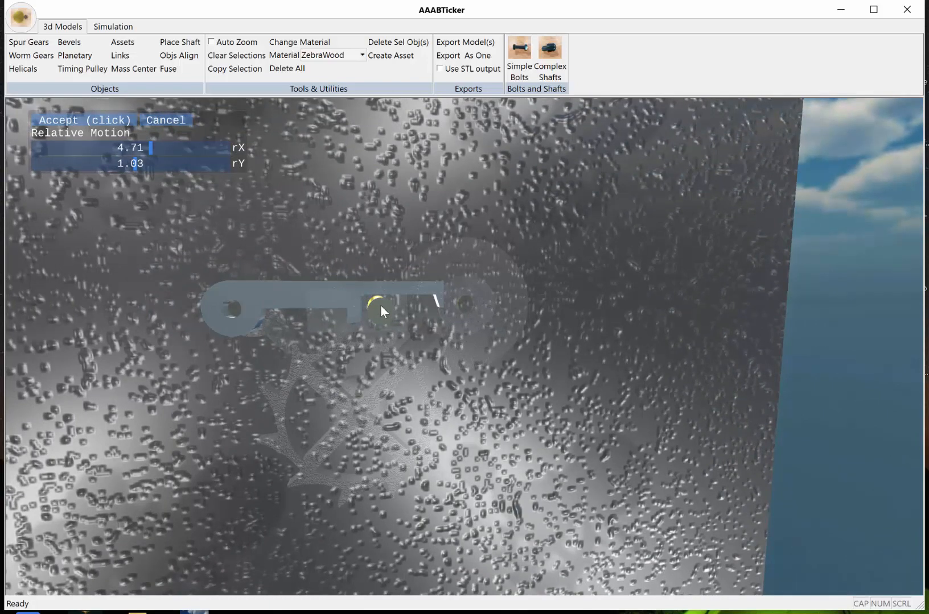
pyautogui.moveTo(396, 328); pyautogui.dragTo(400, 349, button='middle')
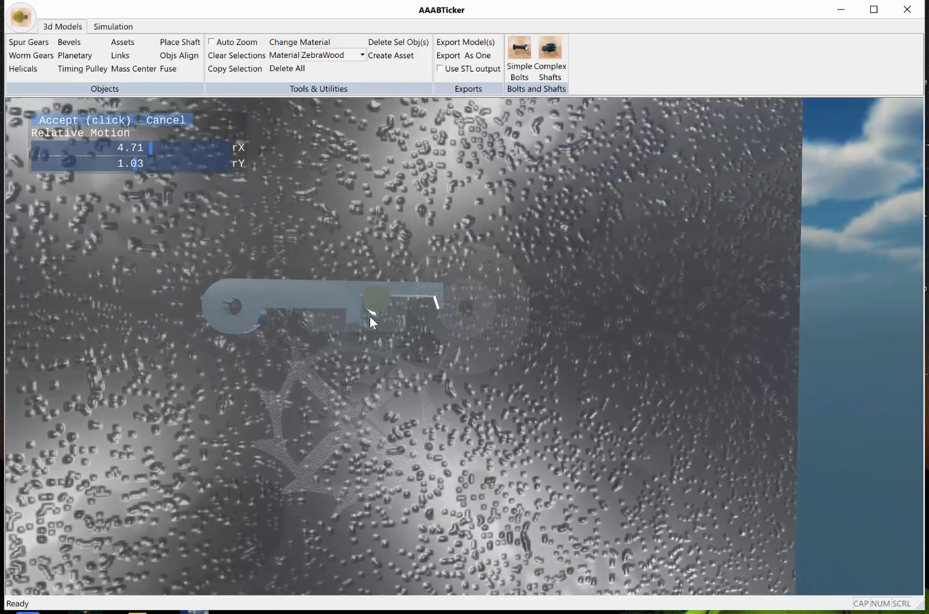
pyautogui.moveTo(370, 317); pyautogui.dragTo(377, 317)
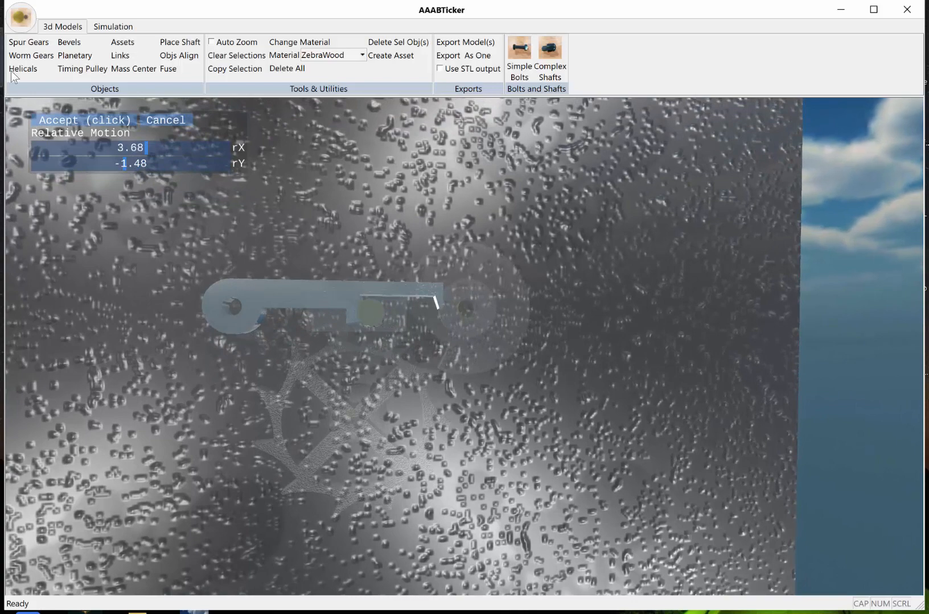
pyautogui.click(55, 117)
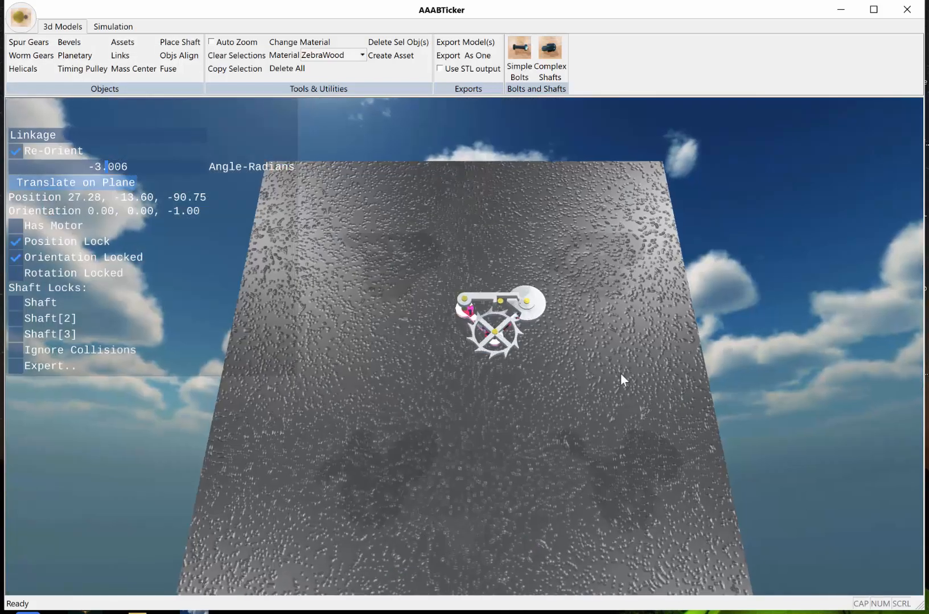
# - Reduce the radius of the new shaft beside the recoil arm's tab to make it a thin pin shaft
pyautogui.scroll(10, 620, 373)
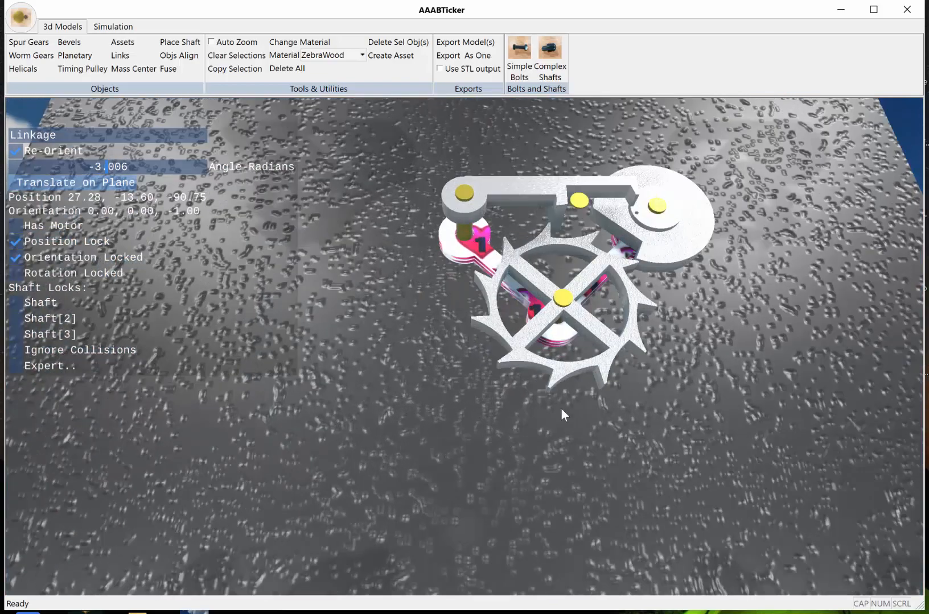
pyautogui.moveTo(561, 408); pyautogui.dragTo(644, 410, button='middle')
pyautogui.scroll(2, 636, 408)
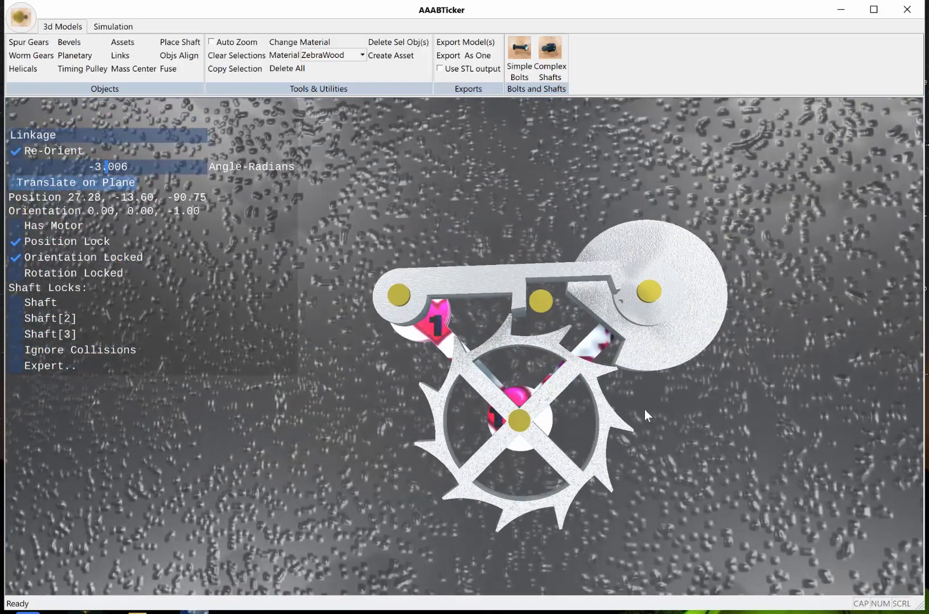
pyautogui.moveTo(545, 363)
pyautogui.mouseDown(button='middle')
pyautogui.moveTo(549, 297)
pyautogui.moveTo(545, 358)
pyautogui.mouseUp(button='middle')
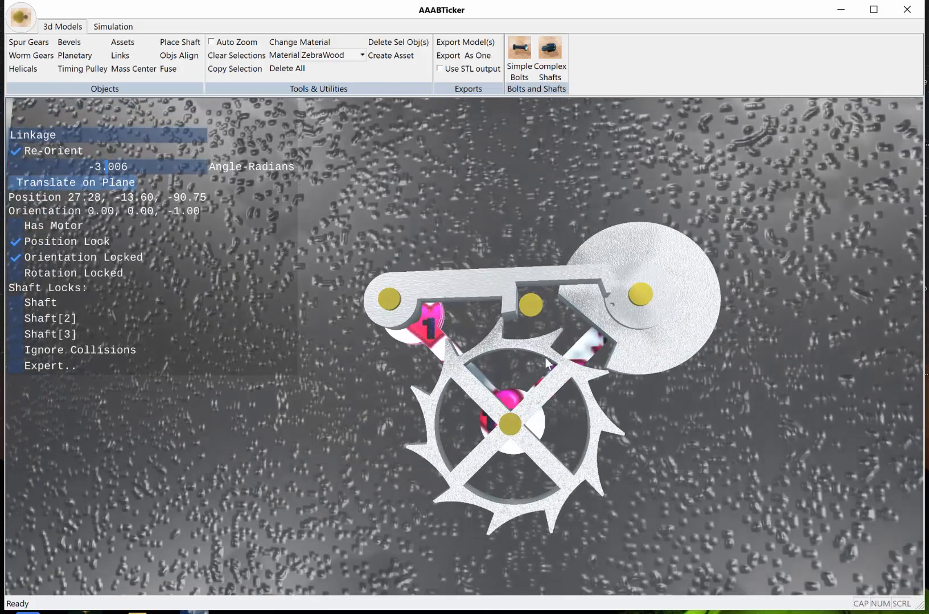
pyautogui.click(532, 308)
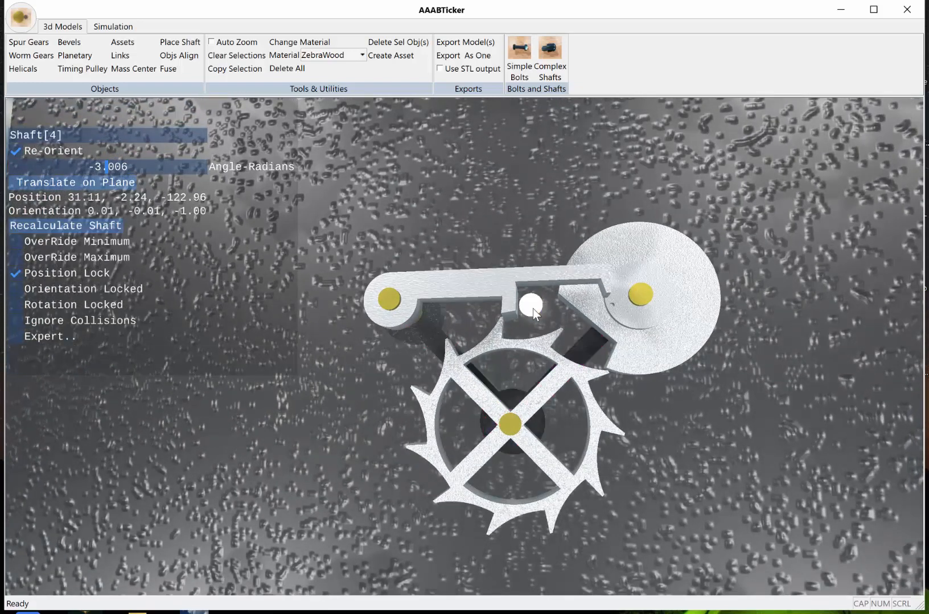
pyautogui.click(176, 57)
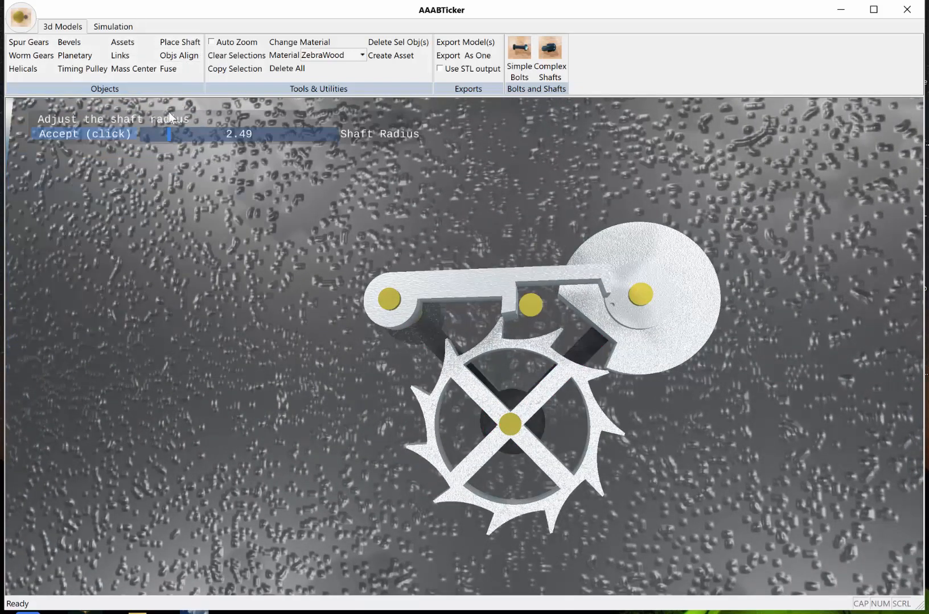
pyautogui.moveTo(169, 137); pyautogui.dragTo(143, 132)
pyautogui.moveTo(319, 315); pyautogui.dragTo(282, 293, button='middle')
pyautogui.click(92, 143)
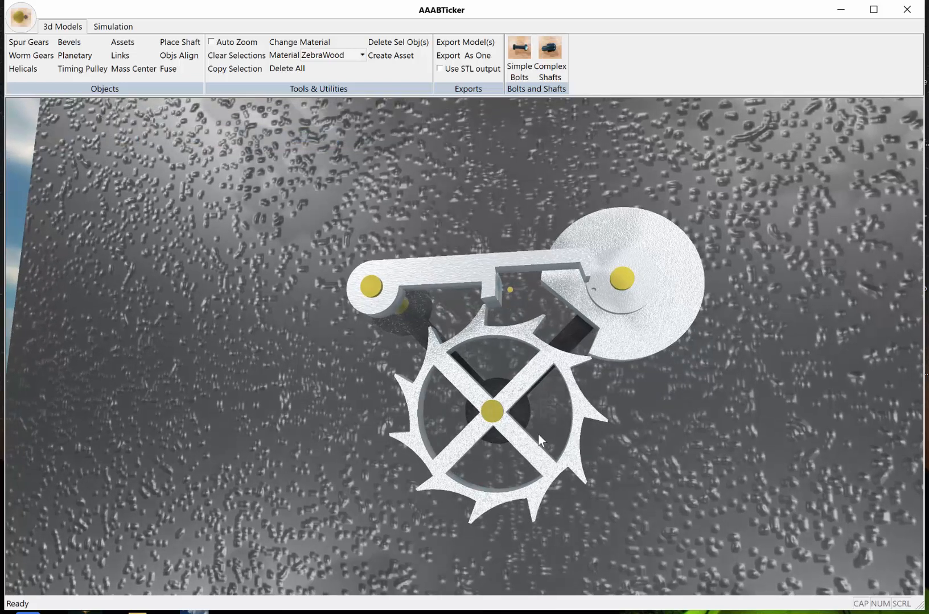
# - Examine the properties of the thin shaft beside the arm's tab, then clear the selection
pyautogui.moveTo(538, 434); pyautogui.dragTo(533, 413, button='middle')
pyautogui.scroll(5, 527, 409)
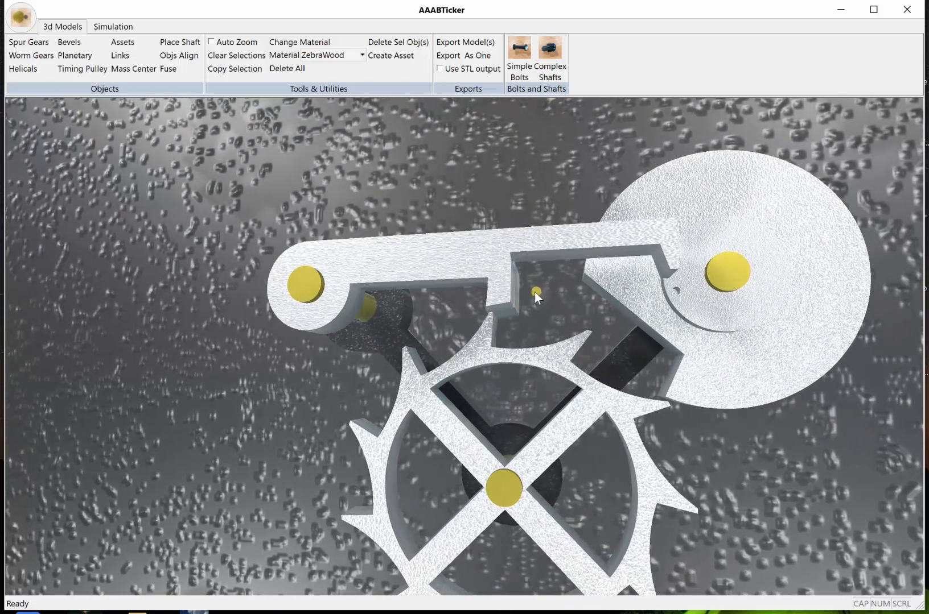
pyautogui.click(534, 292)
pyautogui.moveTo(521, 338); pyautogui.dragTo(482, 250, button='middle')
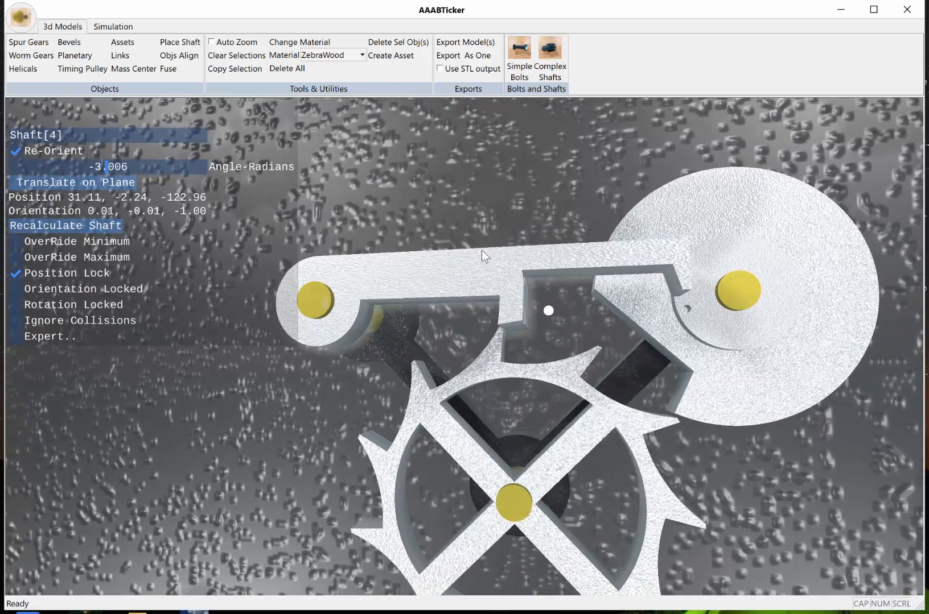
pyautogui.click(226, 439)
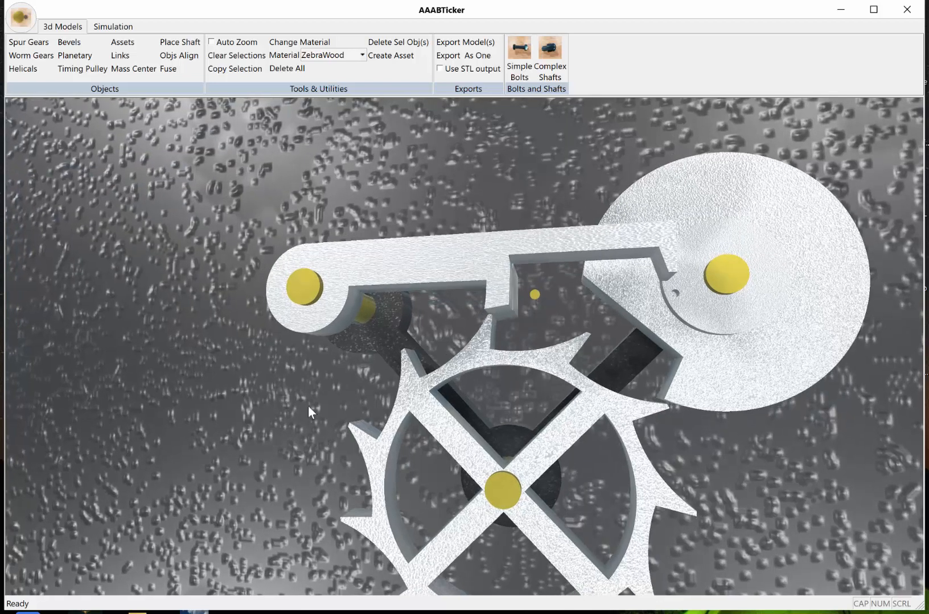
# - Import the asset recoillockpin.tass at a scale of 1.00
pyautogui.click(123, 42)
pyautogui.scroll(-5, 202, 263)
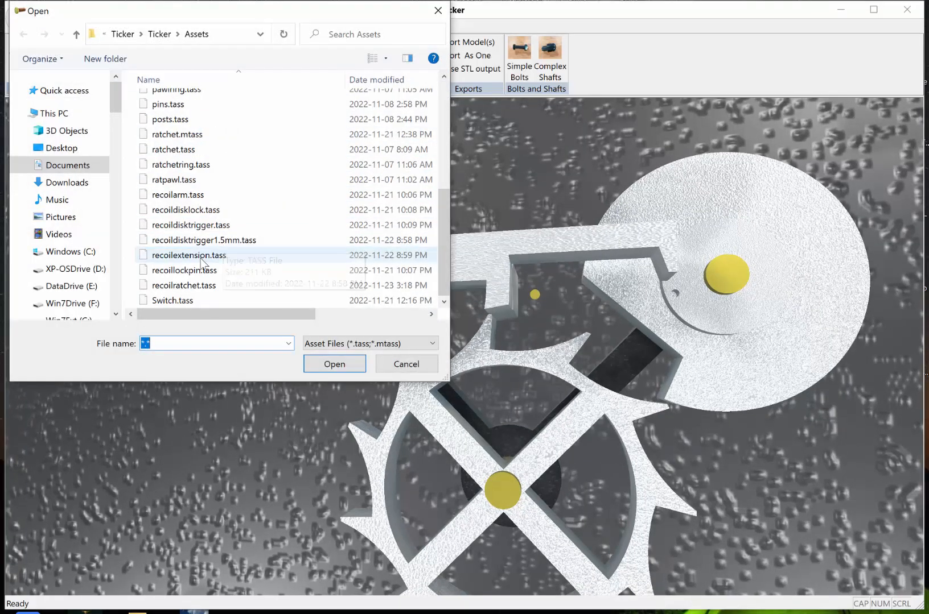
pyautogui.click(207, 270)
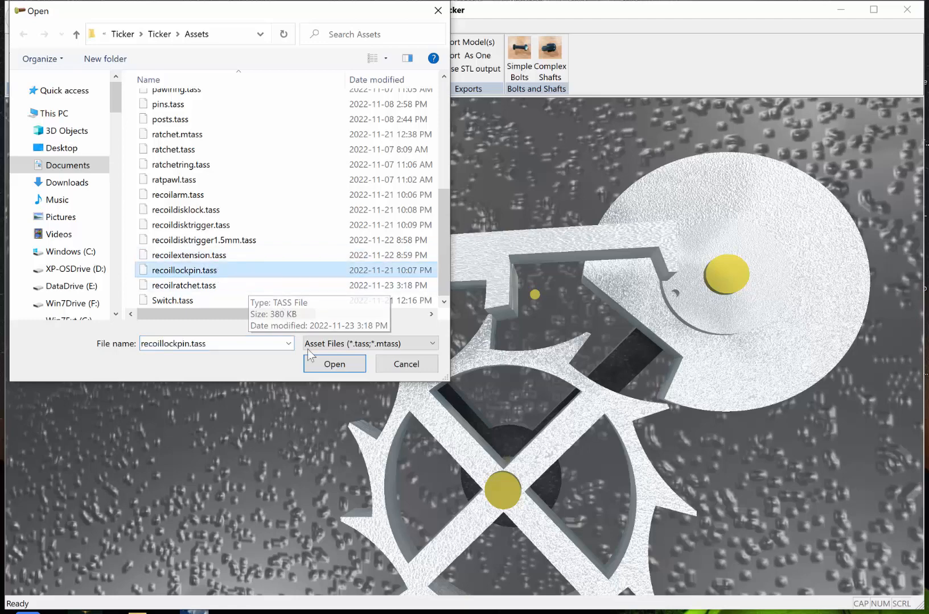
pyautogui.click(333, 364)
pyautogui.scroll(8, 430, 374)
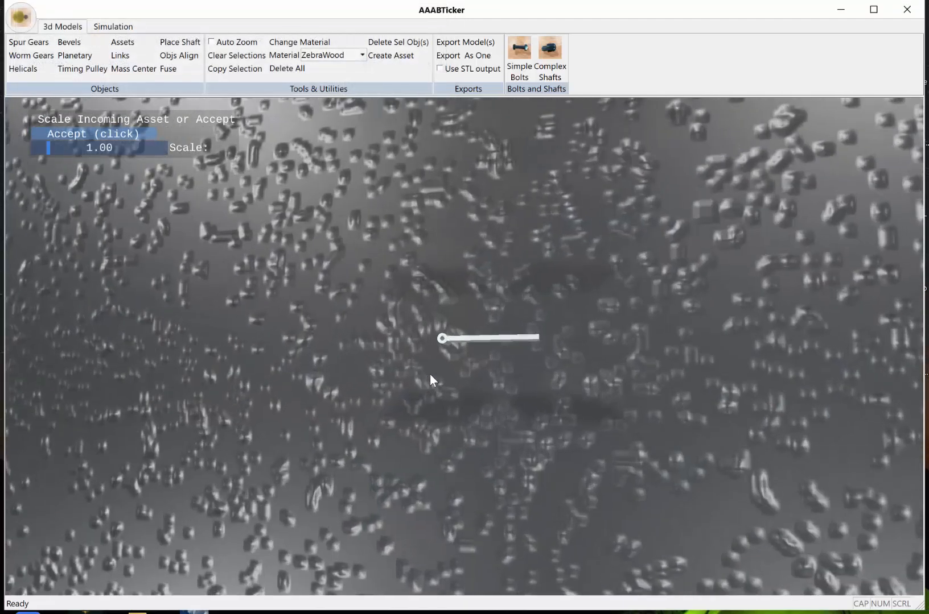
pyautogui.moveTo(453, 387); pyautogui.dragTo(461, 361, button='middle')
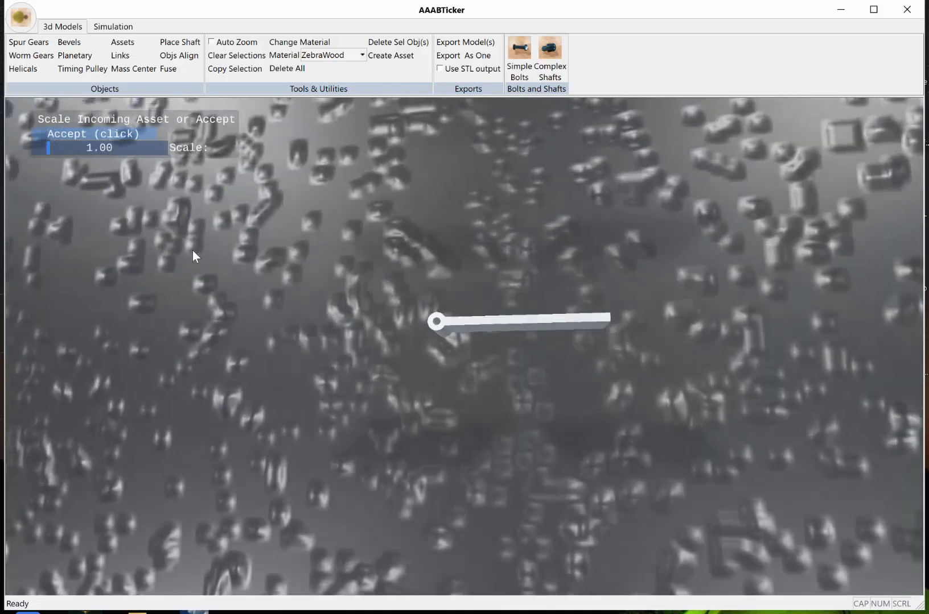
pyautogui.click(86, 132)
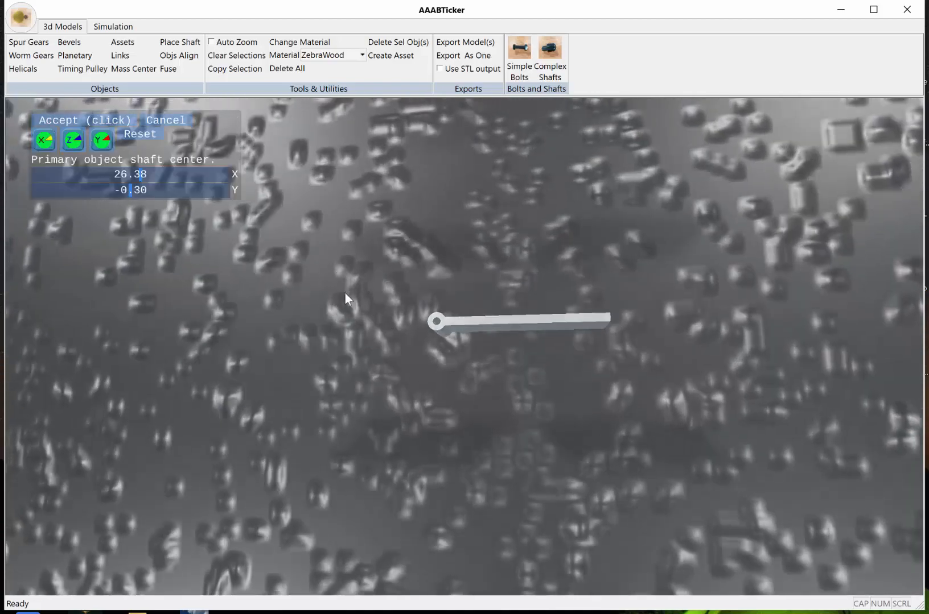
# - Choose the thin shaft beside the recoil arm's tab as the shaft for mounting the imported lock pin
pyautogui.scroll(-8, 344, 293)
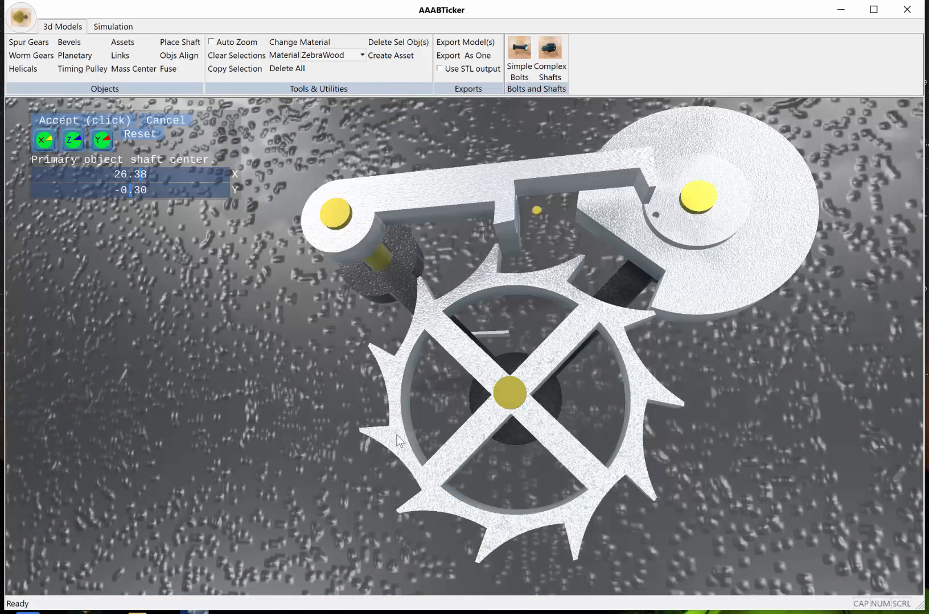
pyautogui.moveTo(412, 424); pyautogui.dragTo(405, 495, button='middle')
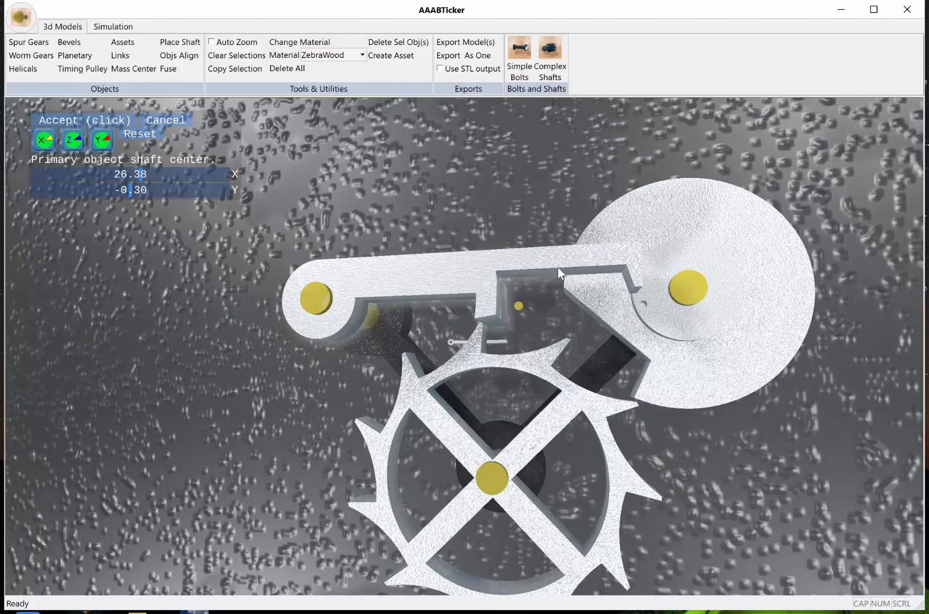
pyautogui.click(519, 303)
# - Slide the lock pin along the thin shaft to a face distance of about 31.04 and accept it at a 0.0 shaft angle
pyautogui.moveTo(523, 307); pyautogui.dragTo(342, 324, button='middle')
pyautogui.moveTo(503, 382); pyautogui.dragTo(538, 372, button='middle')
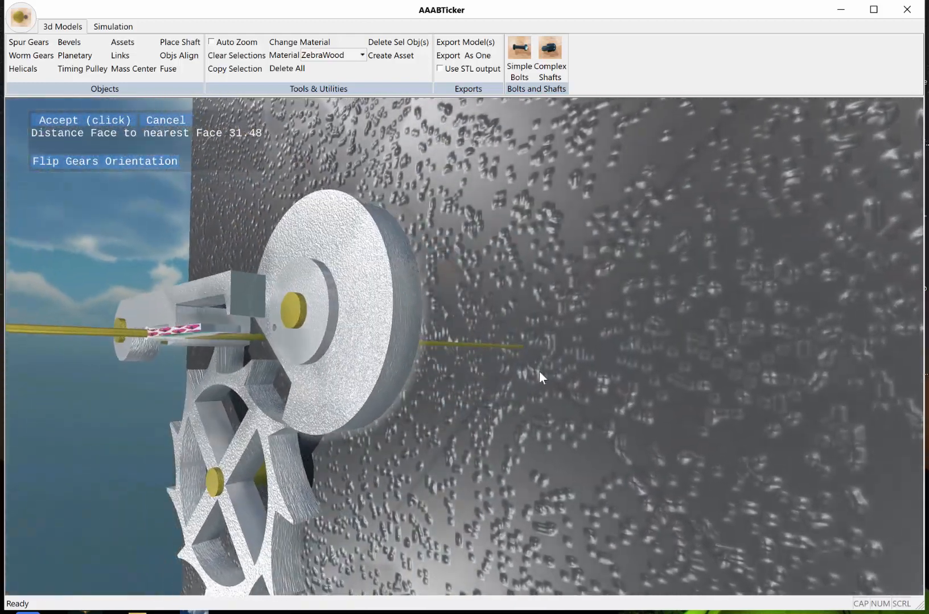
pyautogui.moveTo(352, 388); pyautogui.dragTo(239, 371, button='middle')
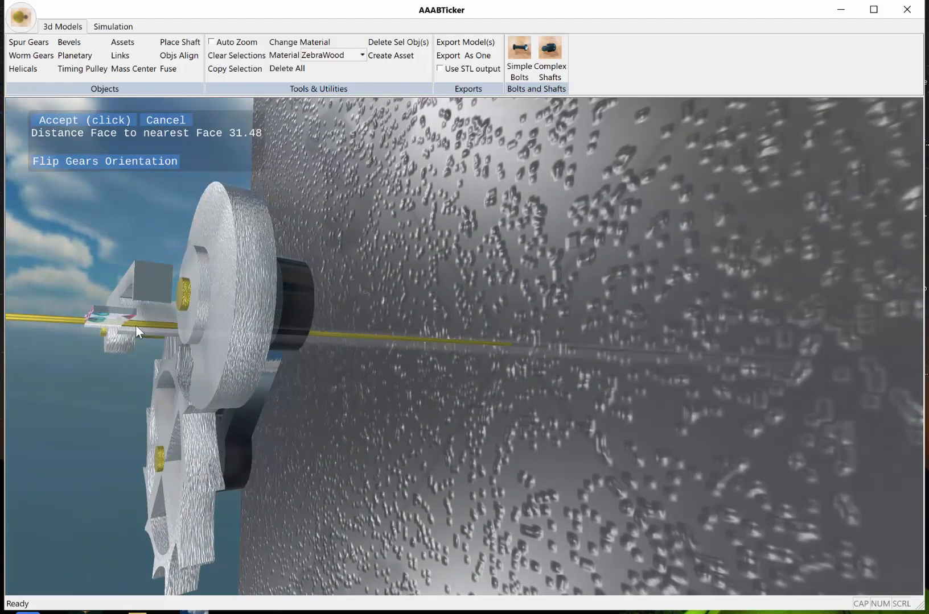
pyautogui.moveTo(198, 348); pyautogui.dragTo(164, 345, button='middle')
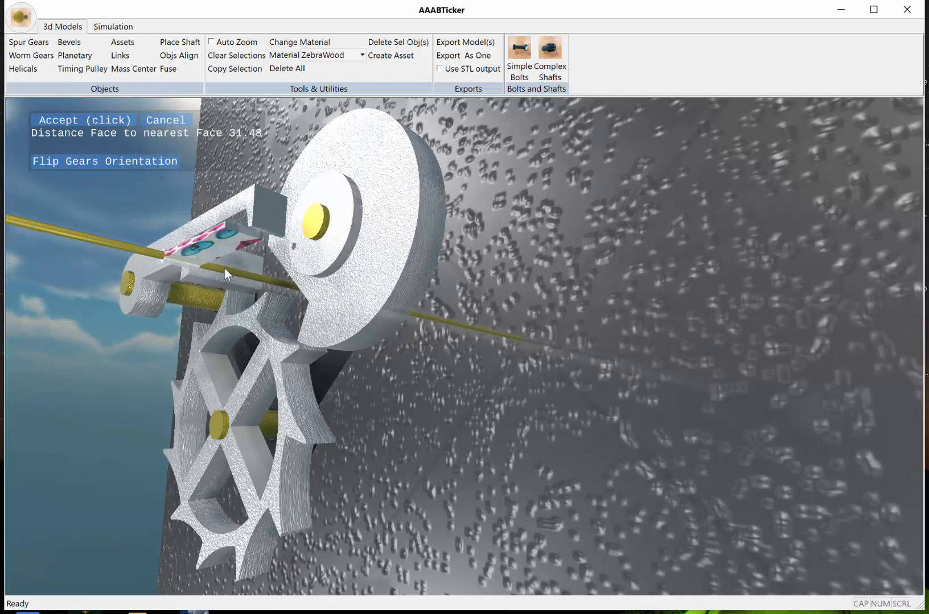
pyautogui.moveTo(298, 303); pyautogui.dragTo(365, 314, button='middle')
pyautogui.scroll(-4, 319, 304)
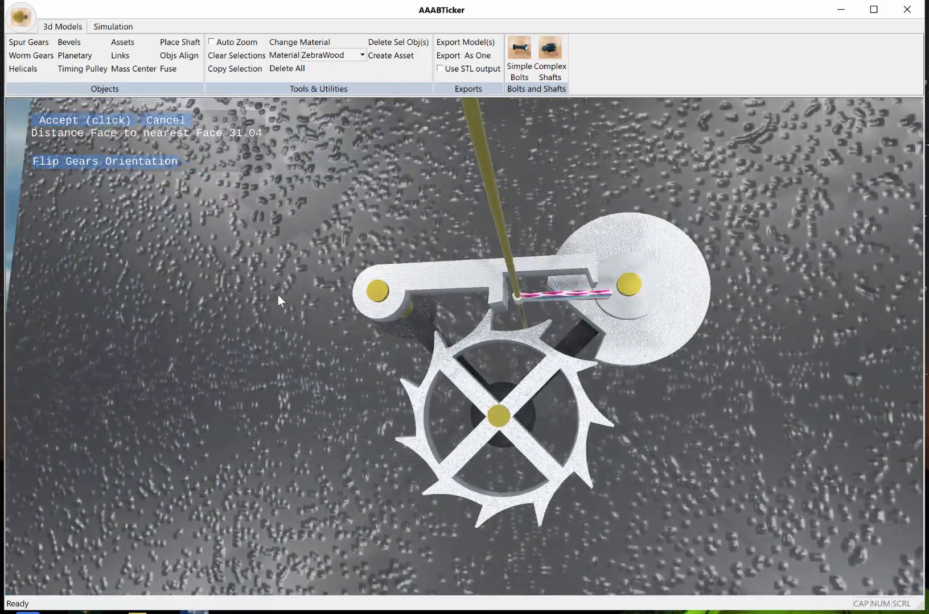
pyautogui.click(98, 122)
pyautogui.moveTo(439, 433); pyautogui.dragTo(536, 401, button='middle')
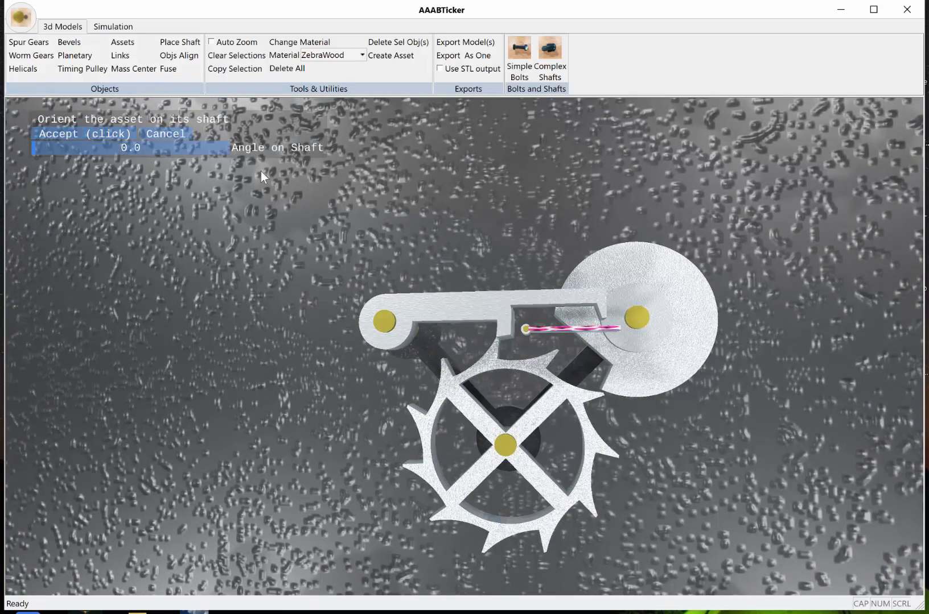
pyautogui.click(105, 131)
# - Translate the lock pin on its plane to about X 44.2, Y 13.2 beside the arm's tab, then clear the selection
pyautogui.moveTo(505, 329); pyautogui.dragTo(487, 339)
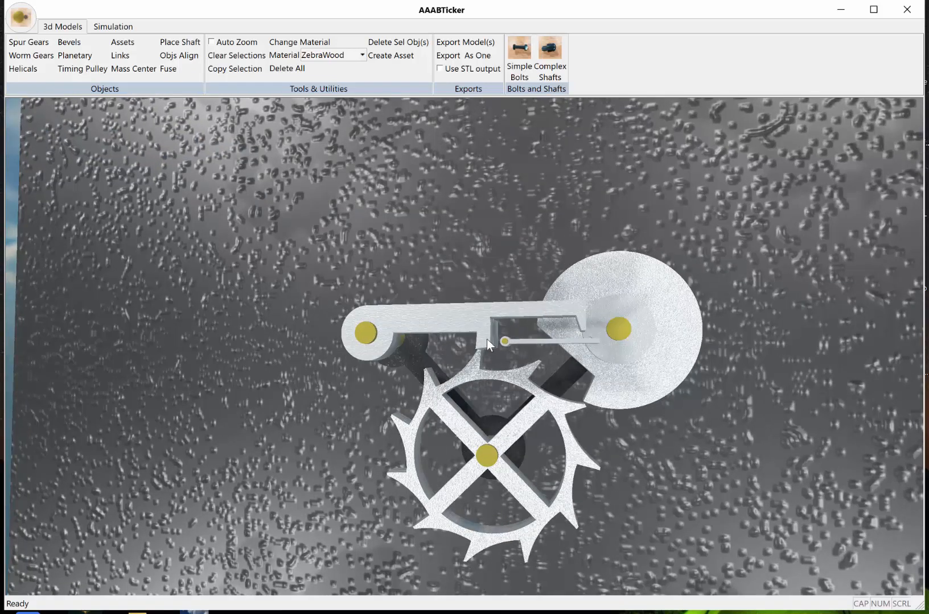
pyautogui.moveTo(533, 378); pyautogui.dragTo(562, 371)
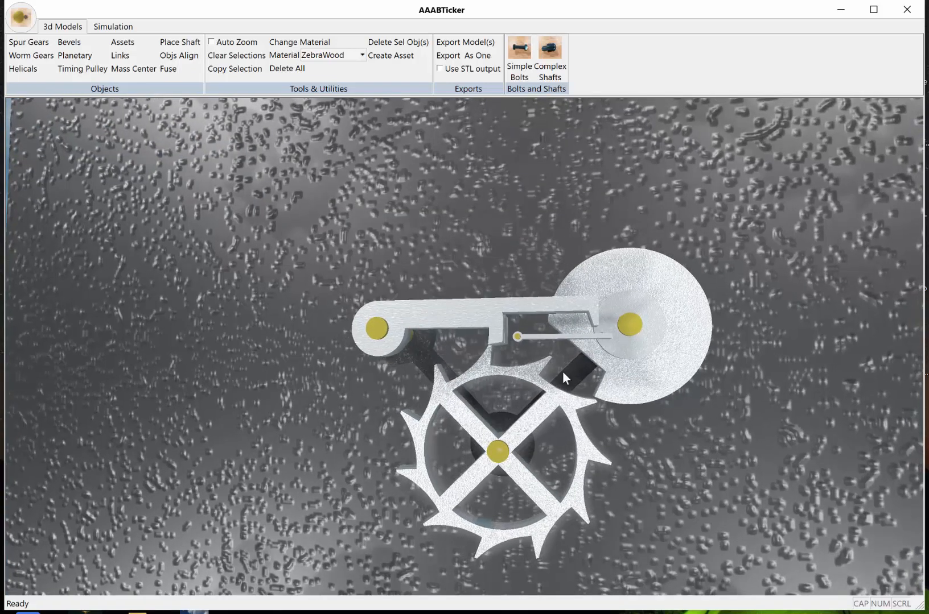
pyautogui.click(542, 337)
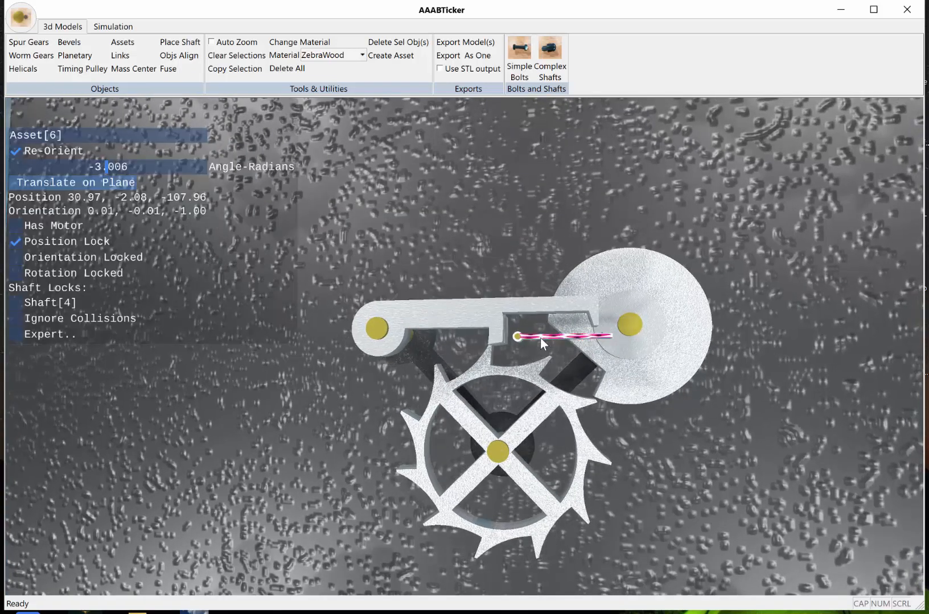
pyautogui.click(51, 185)
pyautogui.moveTo(366, 411); pyautogui.dragTo(372, 412)
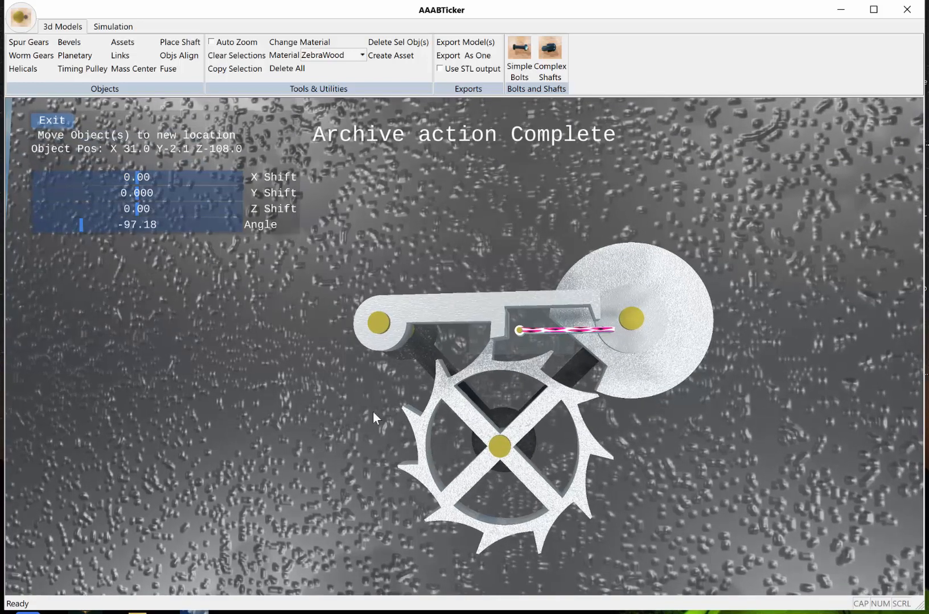
pyautogui.scroll(3, 450, 420)
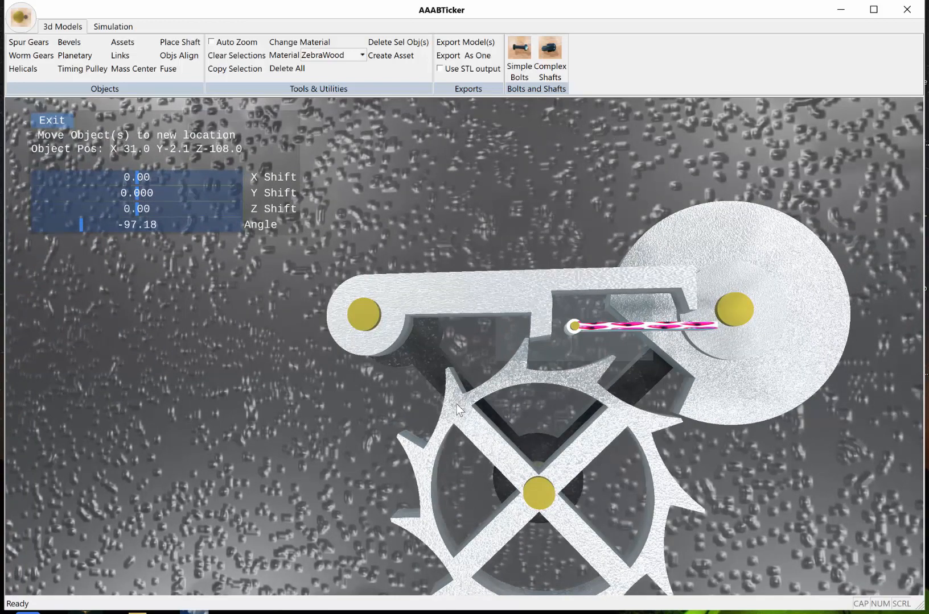
pyautogui.moveTo(515, 233); pyautogui.dragTo(429, 248, button='right')
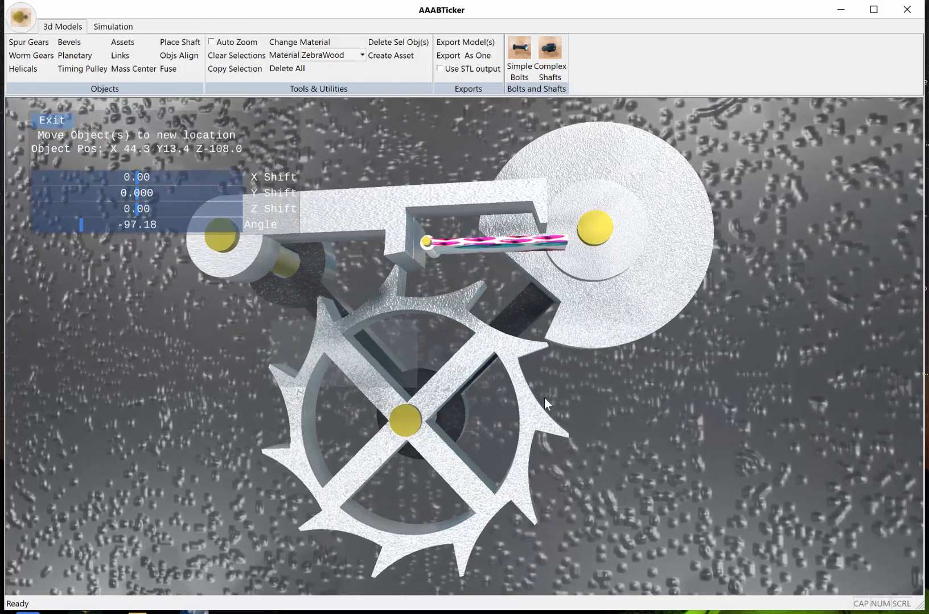
pyautogui.moveTo(544, 398); pyautogui.dragTo(560, 391)
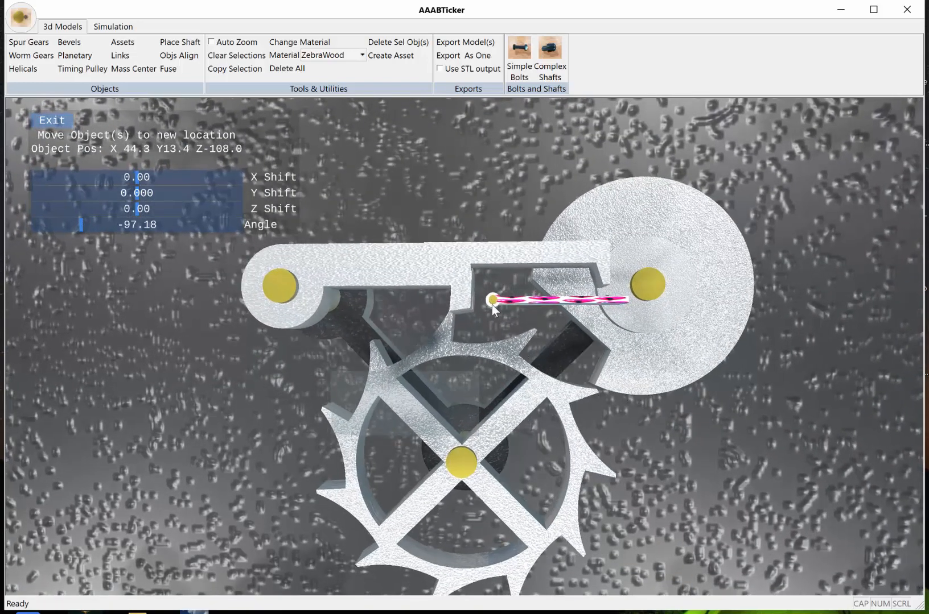
pyautogui.moveTo(492, 305); pyautogui.dragTo(490, 306, button='right')
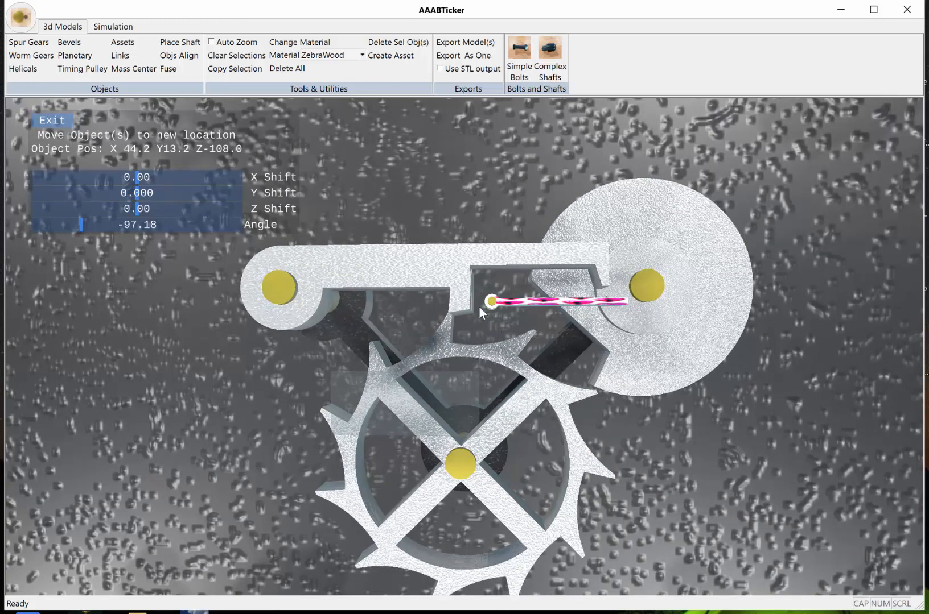
pyautogui.click(57, 122)
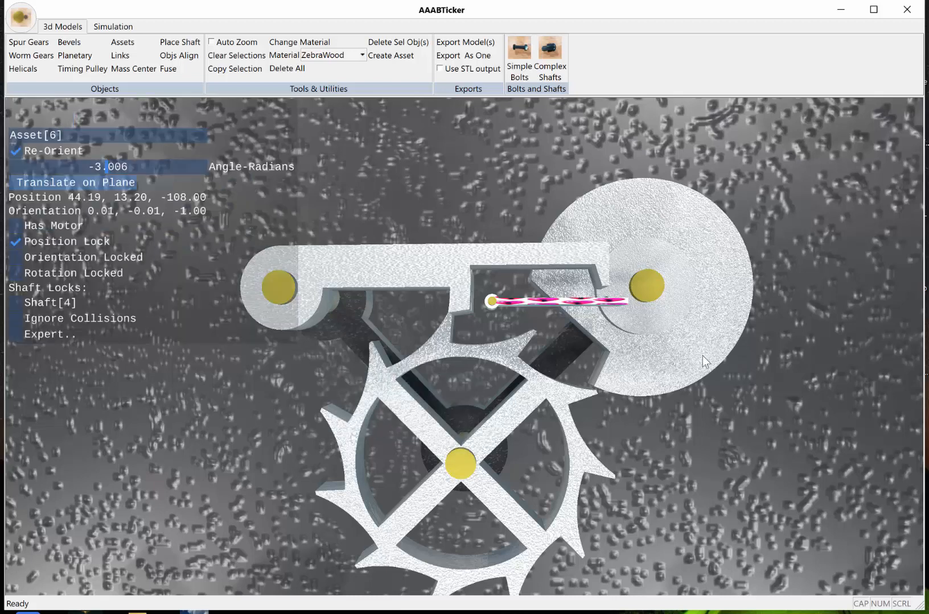
pyautogui.moveTo(479, 214); pyautogui.dragTo(499, 226, button='middle')
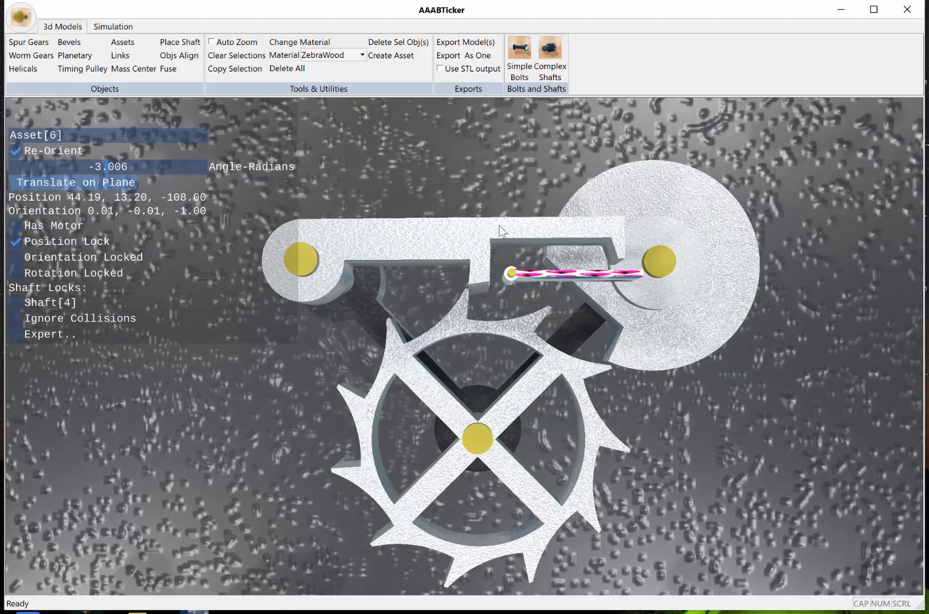
pyautogui.click(739, 385)
pyautogui.moveTo(720, 391); pyautogui.dragTo(718, 392, button='middle')
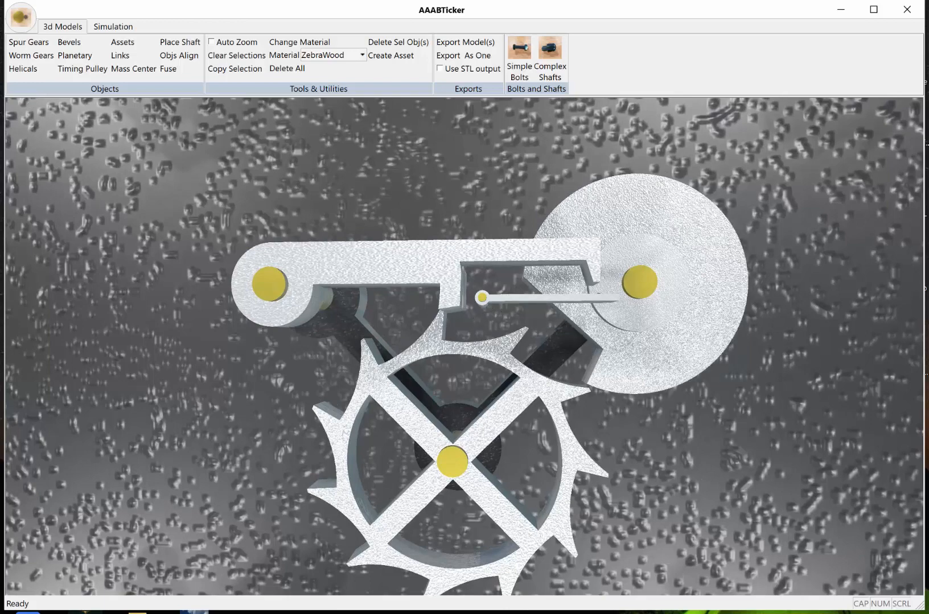
pyautogui.moveTo(459, 306); pyautogui.dragTo(478, 315, button='middle')
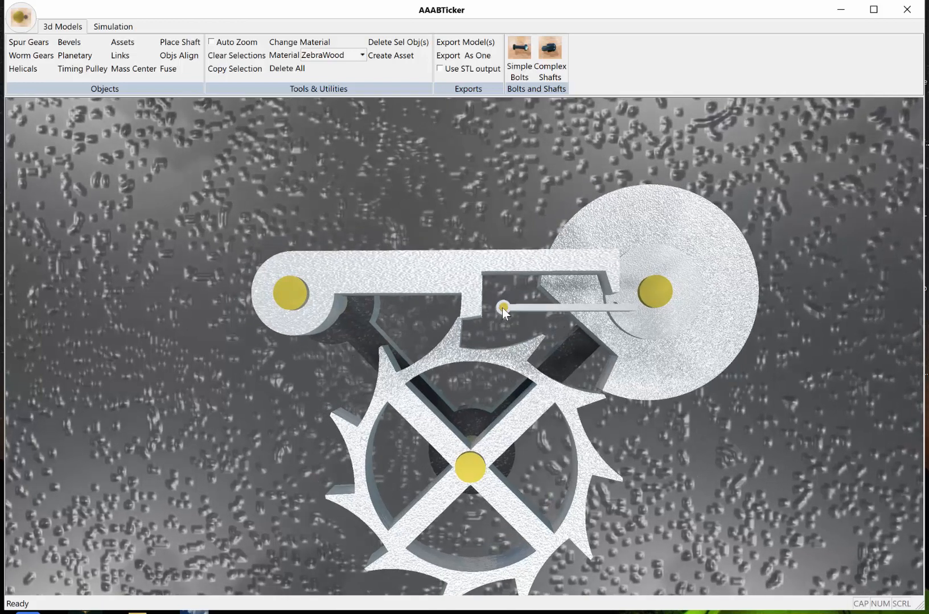
# - Stop the simulation, then translate the thin shaft with its lock pin closer to the arm's tab, at about X 43.2, Y 14.4
pyautogui.click(113, 26)
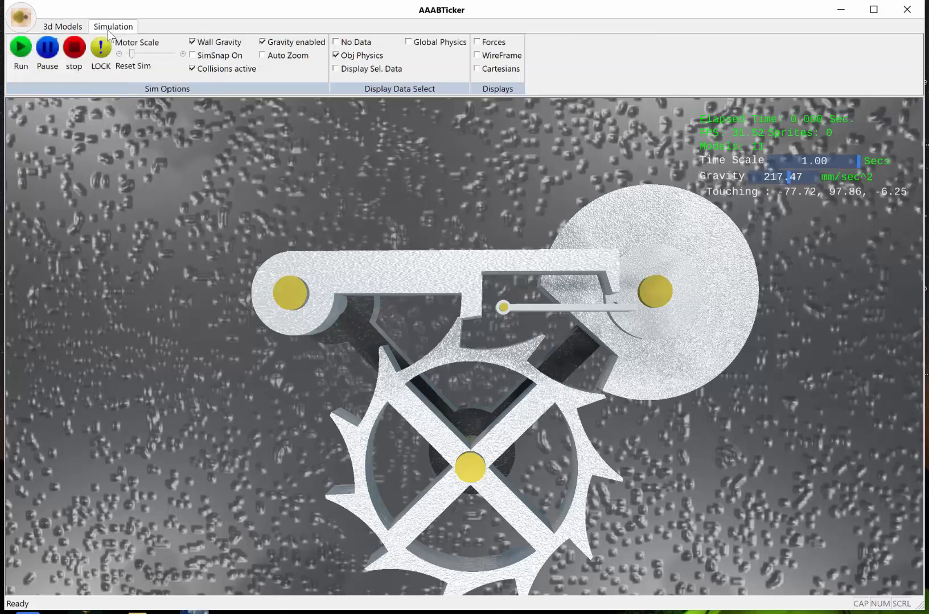
pyautogui.click(74, 51)
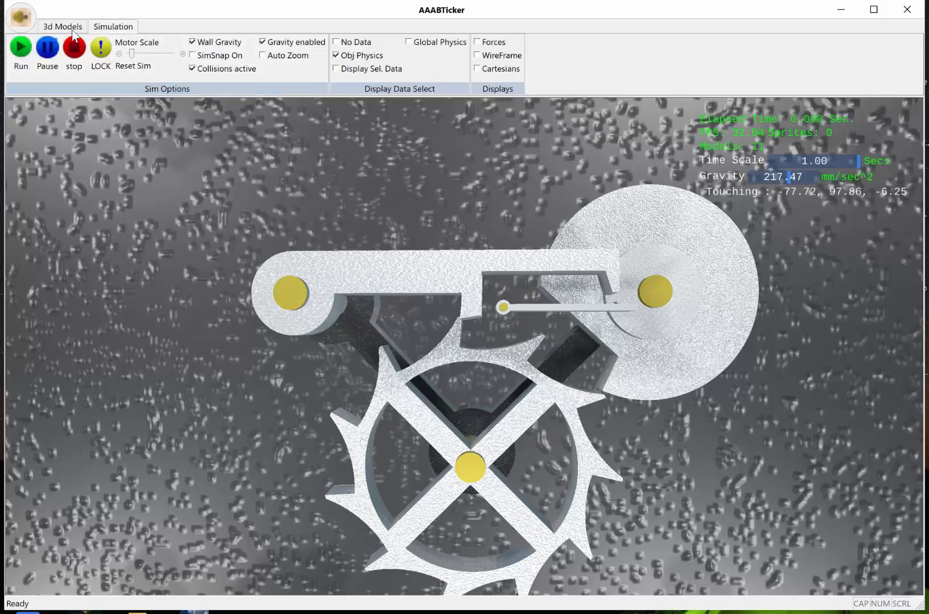
pyautogui.click(504, 308)
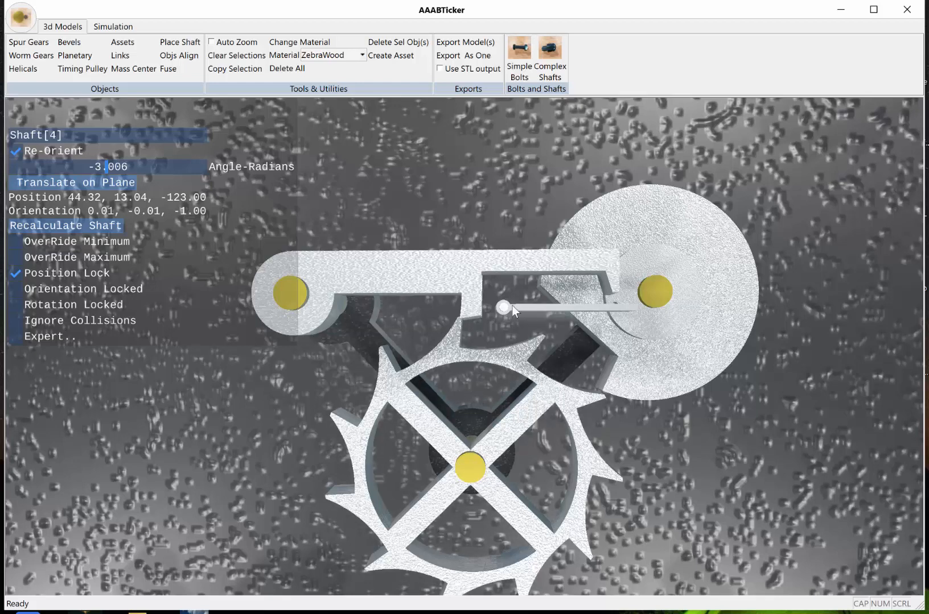
pyautogui.click(468, 291)
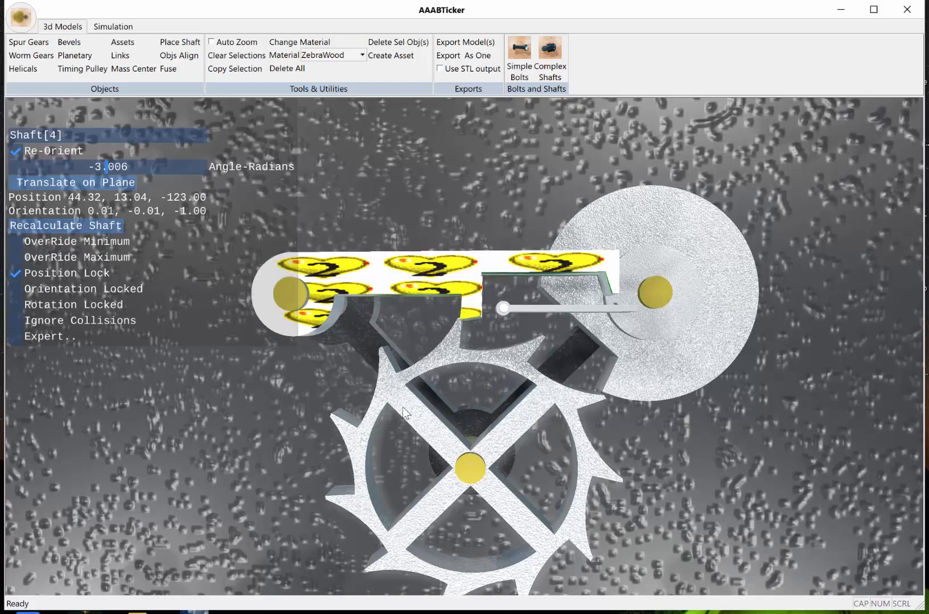
pyautogui.click(57, 185)
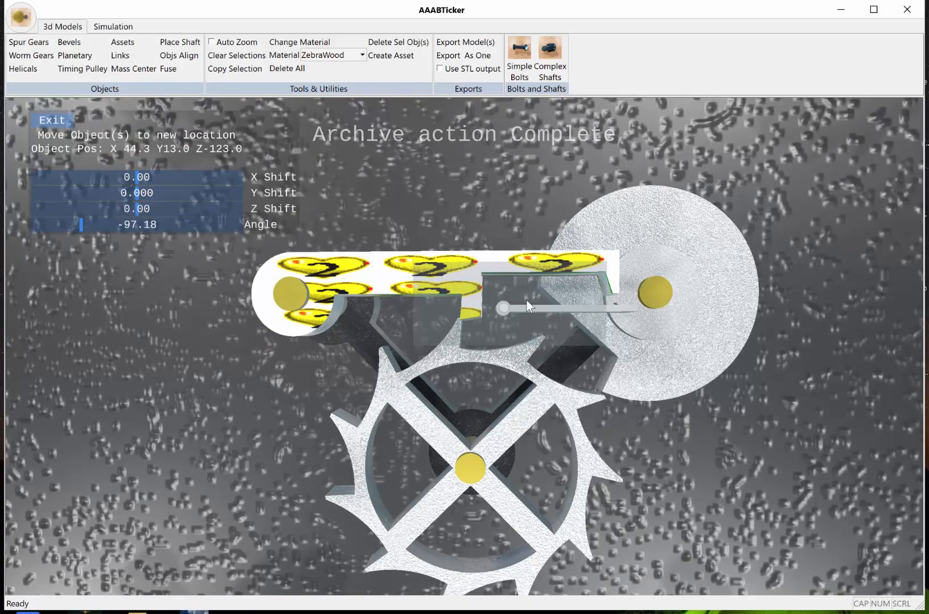
pyautogui.moveTo(512, 302)
pyautogui.mouseDown()
pyautogui.moveTo(520, 293)
pyautogui.moveTo(501, 298)
pyautogui.mouseUp()
pyautogui.moveTo(504, 302); pyautogui.dragTo(446, 305, button='middle')
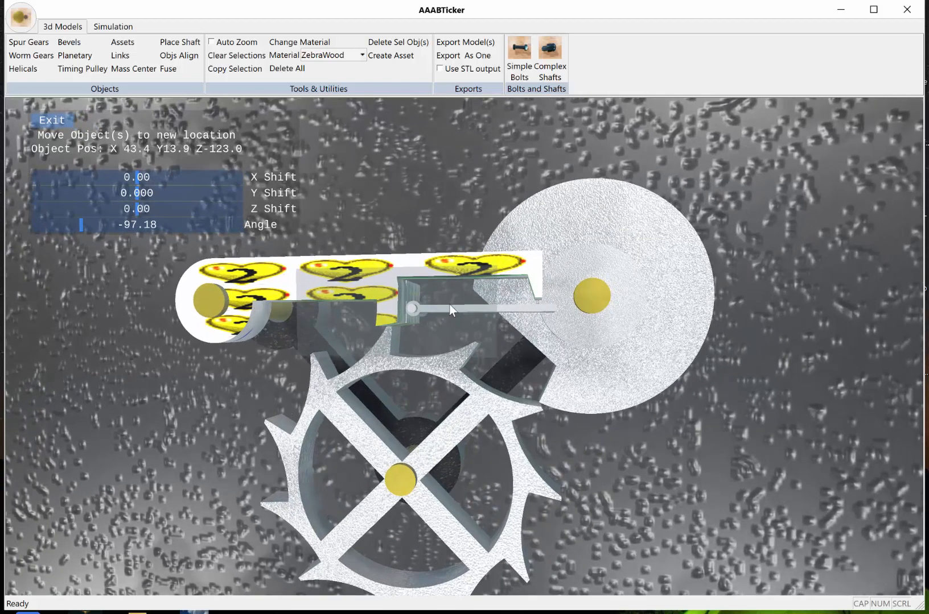
pyautogui.moveTo(447, 305); pyautogui.dragTo(384, 300)
pyautogui.moveTo(529, 329); pyautogui.dragTo(728, 308, button='middle')
pyautogui.scroll(6, 521, 349)
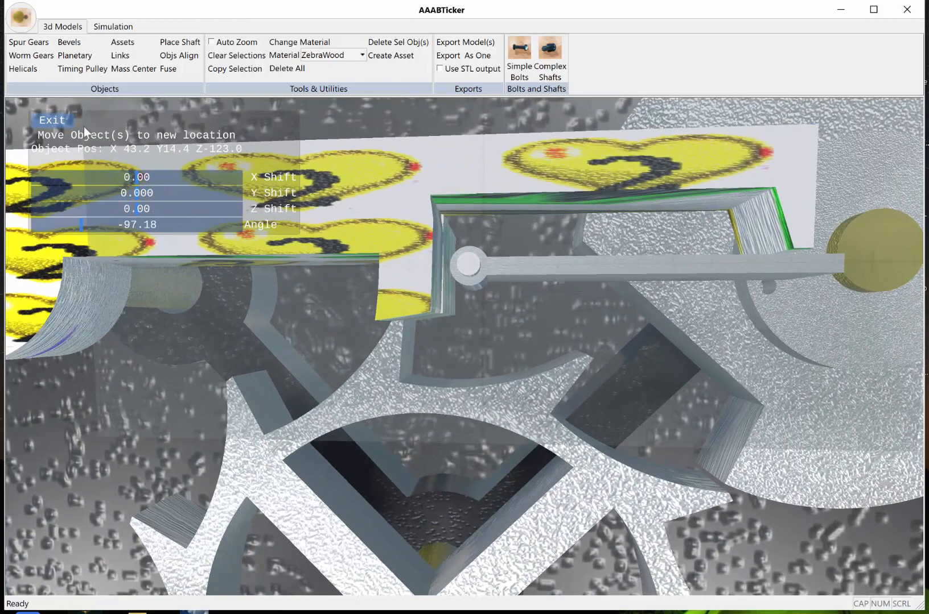
pyautogui.click(64, 121)
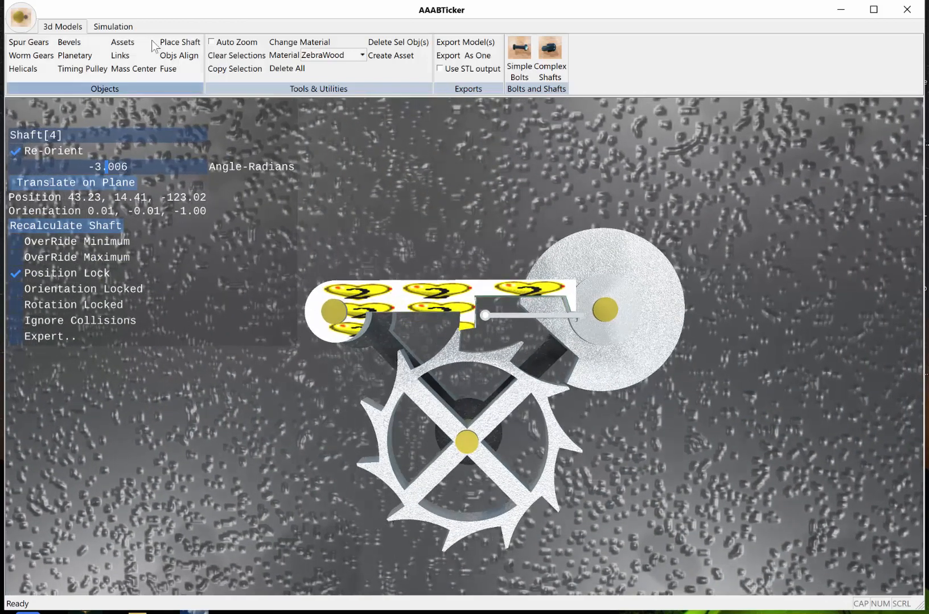
pyautogui.click(336, 242)
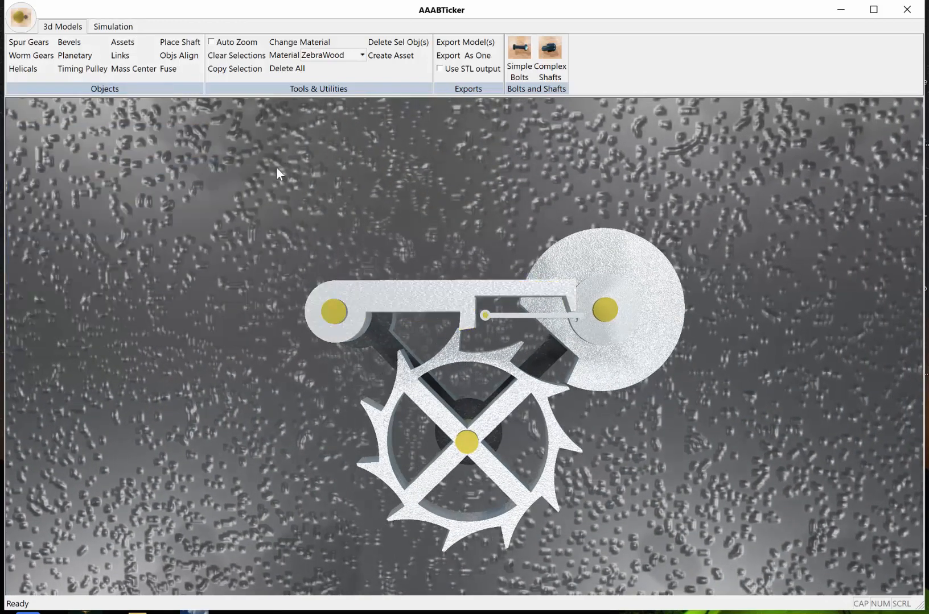
# - Run the simulation to check how the lock pin behaves against the recoil arm and disc, then stop it
pyautogui.click(112, 28)
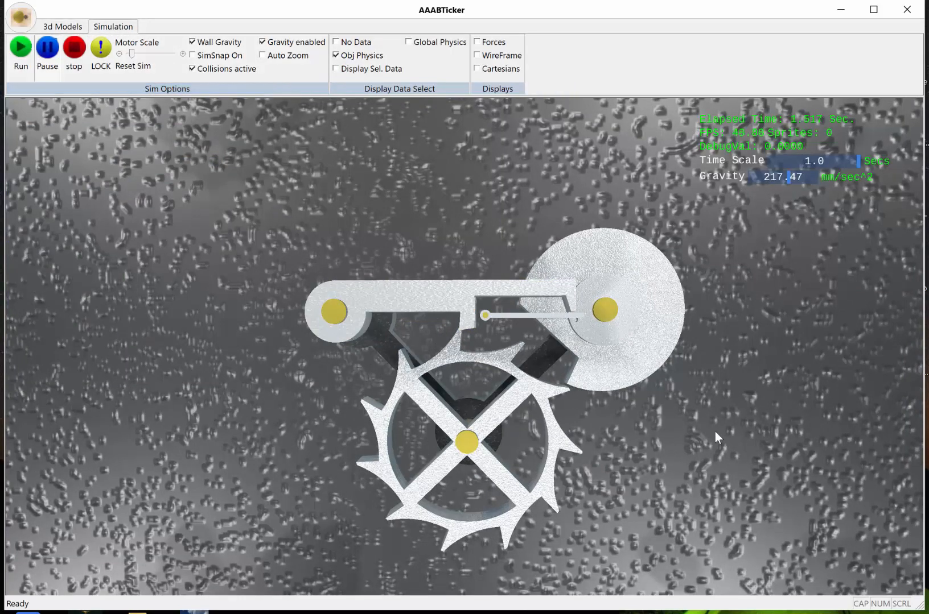
pyautogui.moveTo(715, 433); pyautogui.dragTo(695, 385, button='middle')
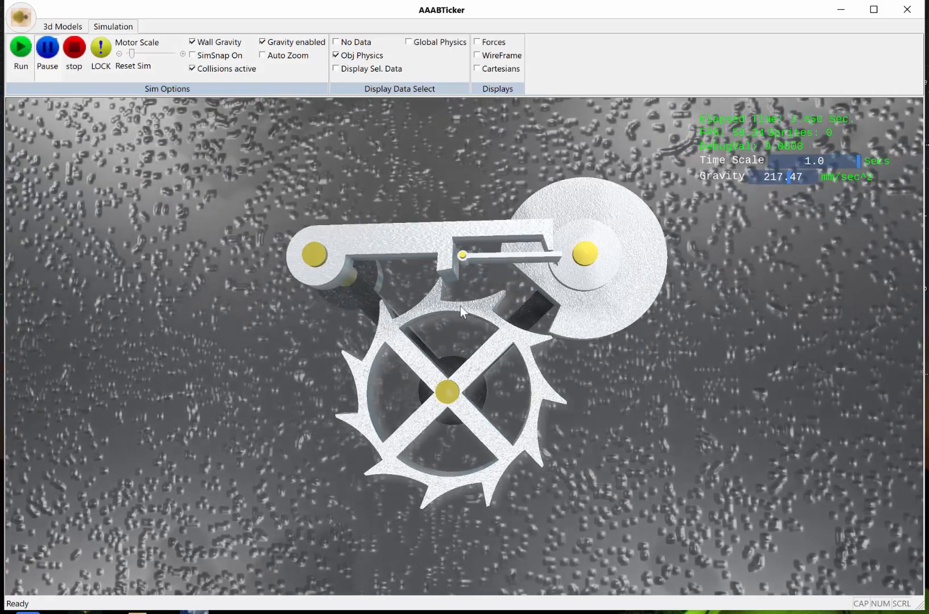
pyautogui.moveTo(582, 403); pyautogui.dragTo(621, 420, button='middle')
pyautogui.click(76, 50)
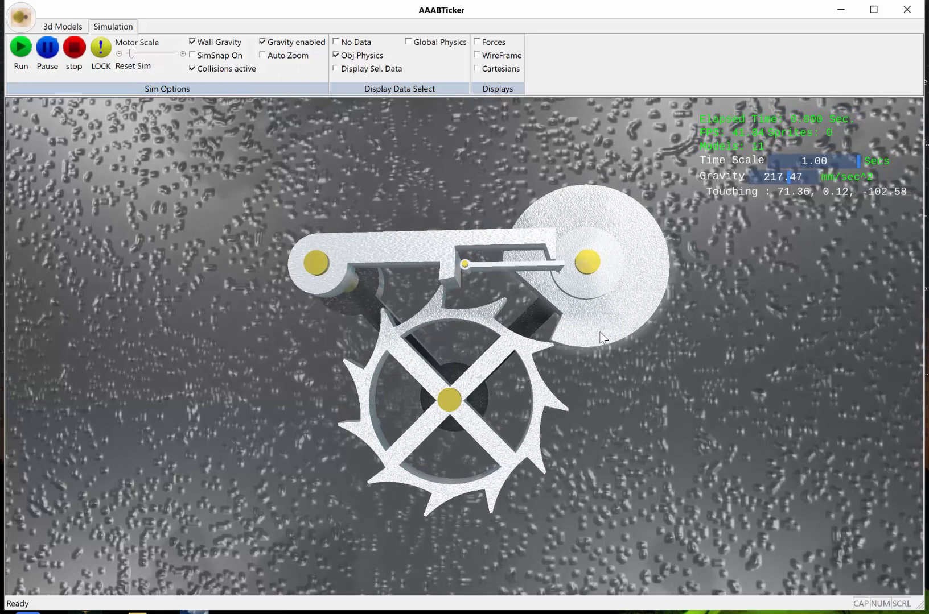
# - Rotate the small disc in front of the large disc to an angle of 7.013
pyautogui.click(567, 283)
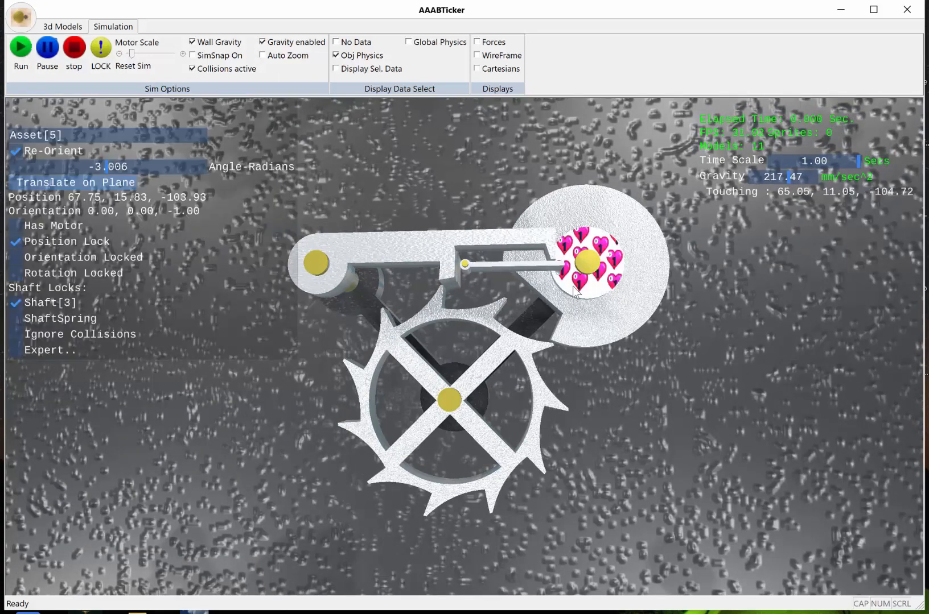
pyautogui.moveTo(567, 283); pyautogui.dragTo(568, 306, button='middle')
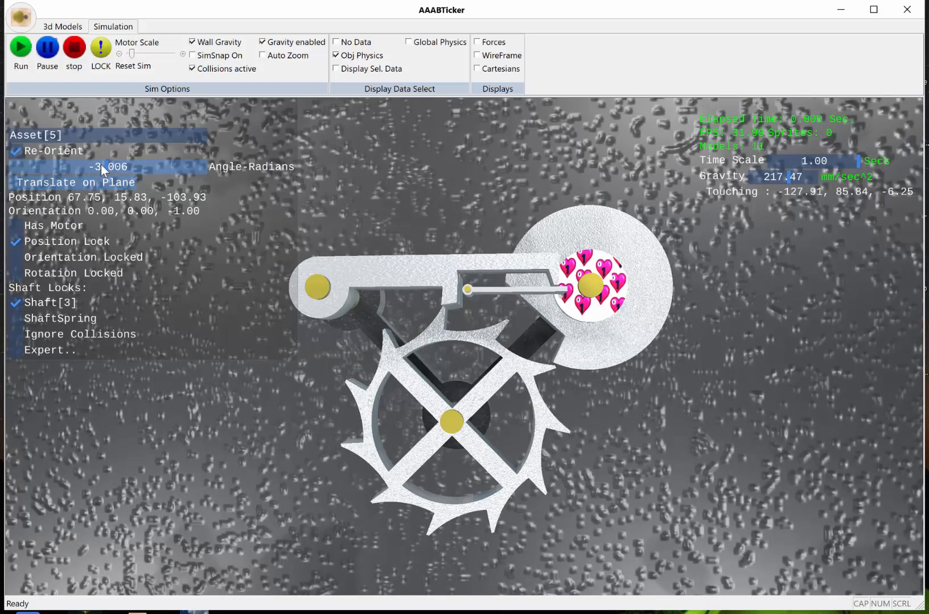
pyautogui.moveTo(101, 166); pyautogui.dragTo(108, 171)
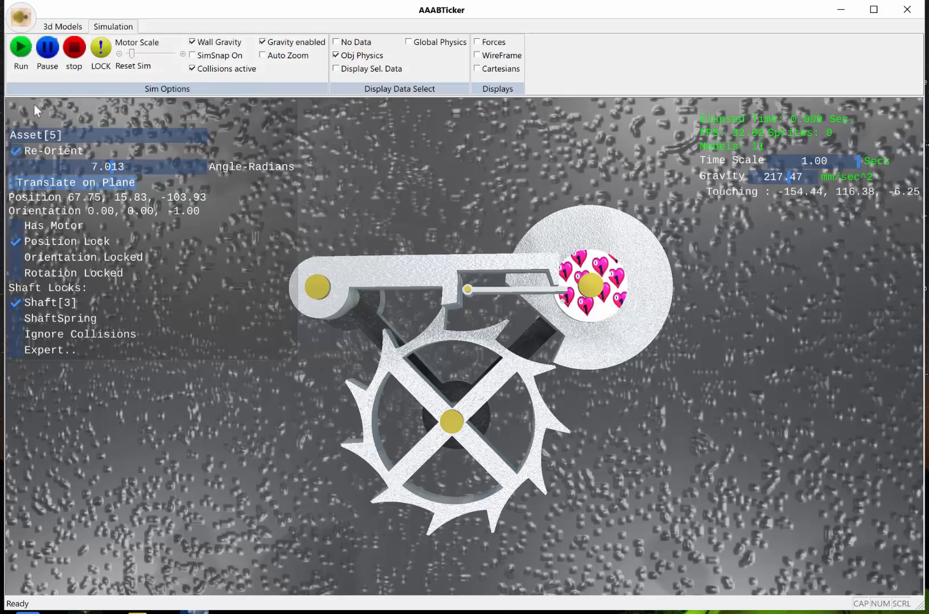
pyautogui.moveTo(335, 243); pyautogui.dragTo(259, 241, button='middle')
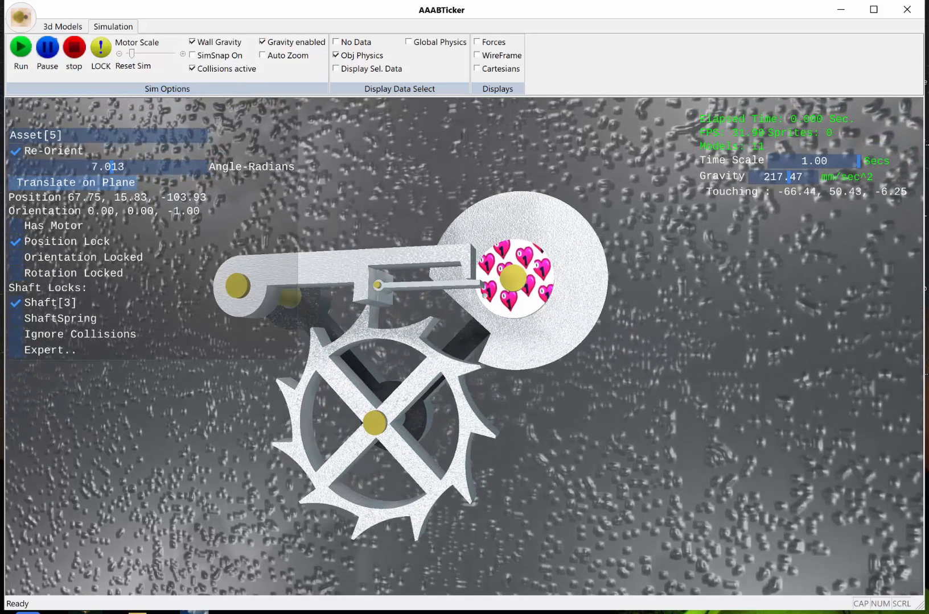
# - Clear the selection and place a shaft of diameter 2.047 in the small hole near the small disc's edge
pyautogui.click(569, 359)
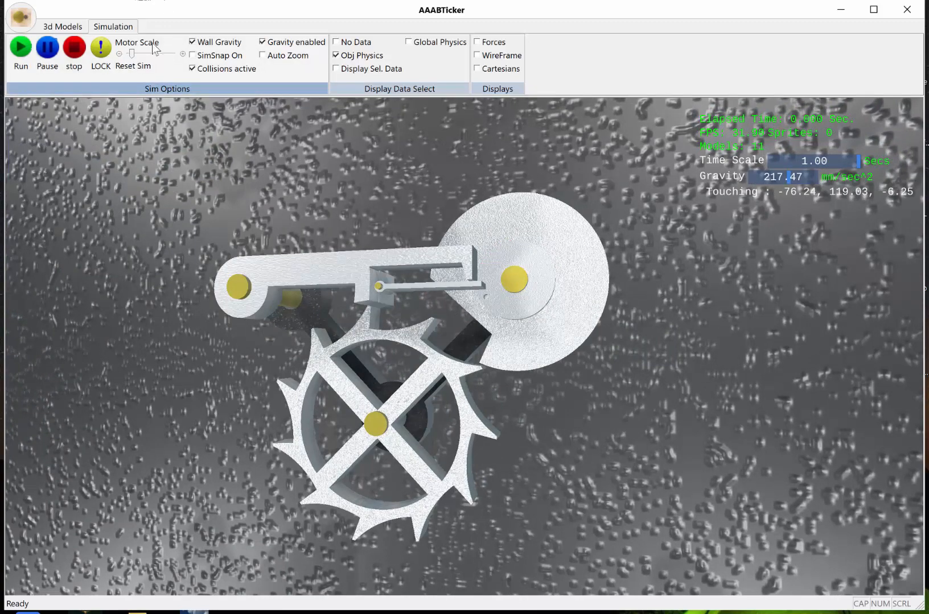
pyautogui.click(78, 28)
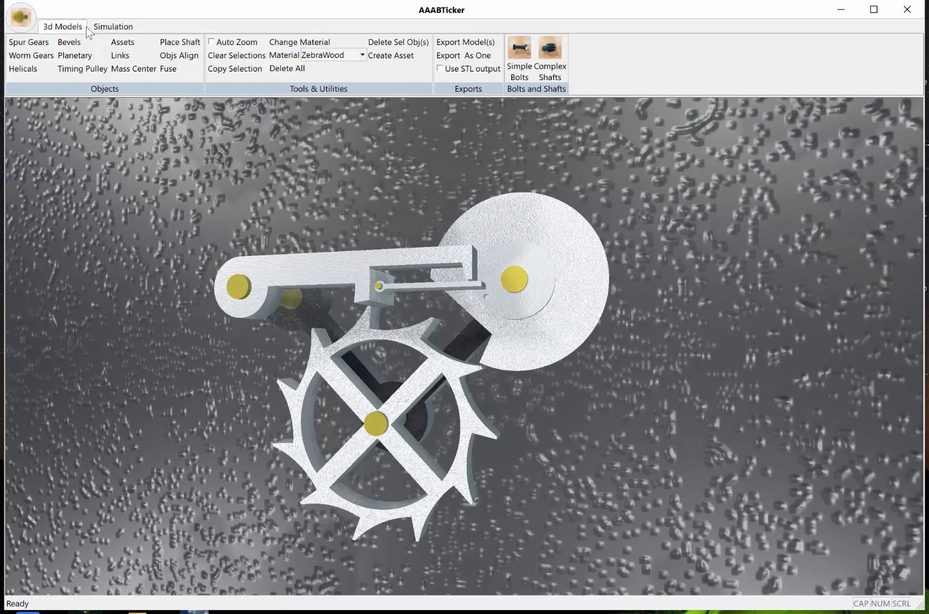
pyautogui.click(178, 42)
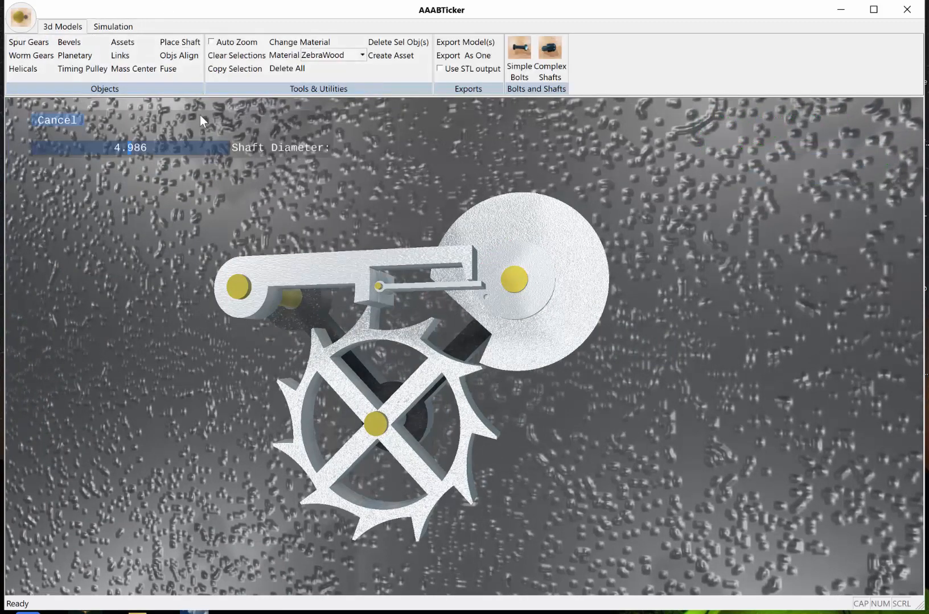
pyautogui.moveTo(130, 150); pyautogui.dragTo(72, 151)
pyautogui.scroll(3, 460, 340)
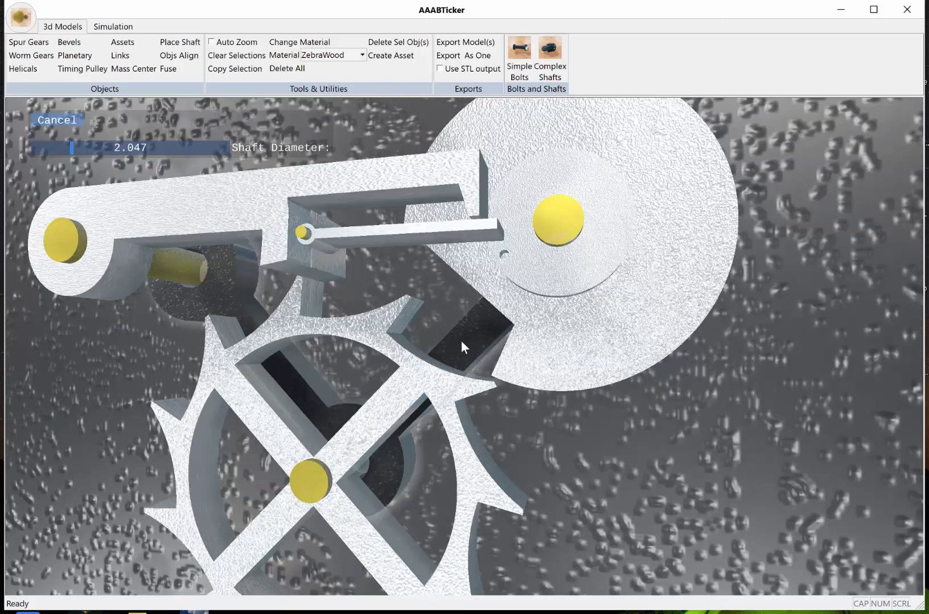
pyautogui.moveTo(461, 340); pyautogui.dragTo(506, 349, button='middle')
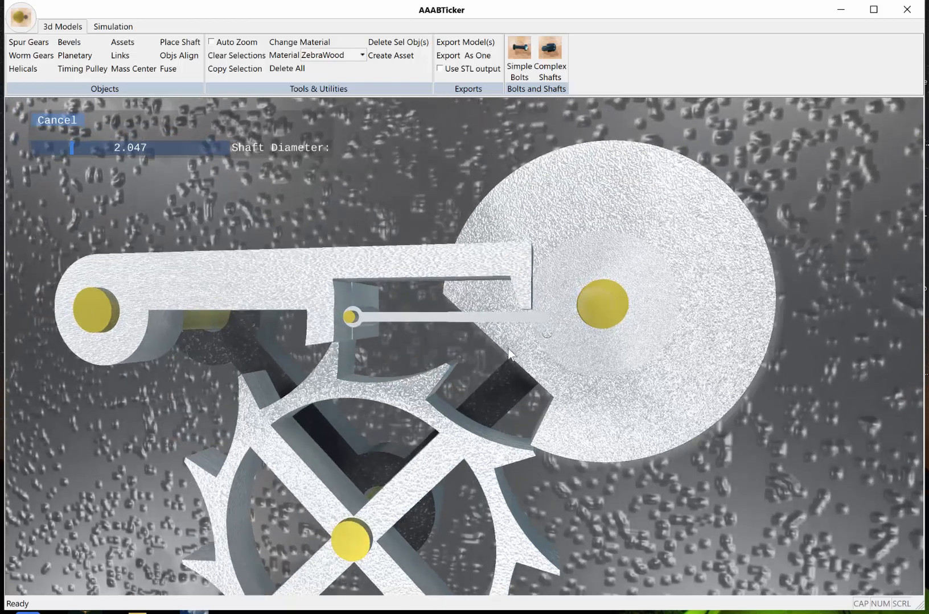
pyautogui.click(547, 334)
pyautogui.scroll(3, 375, 400)
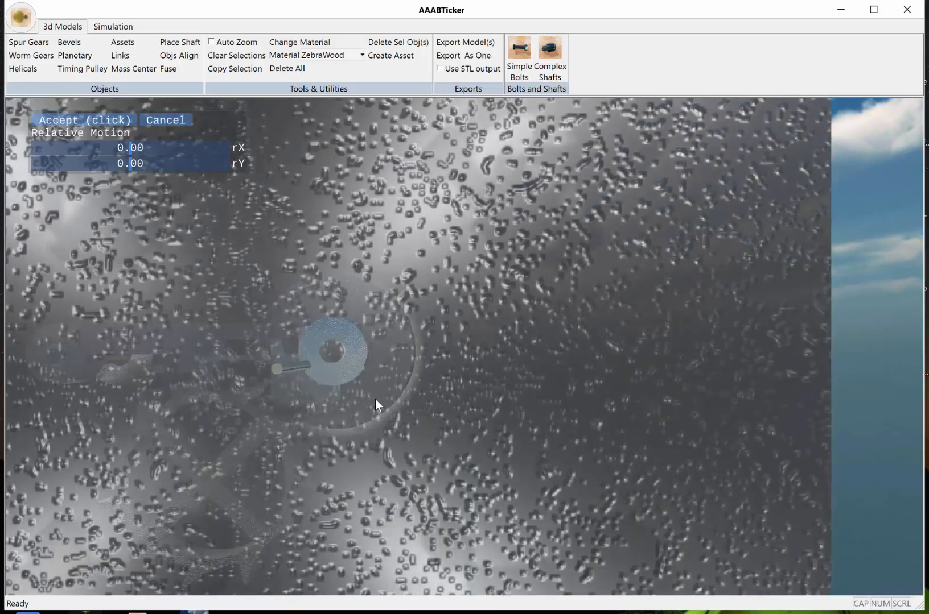
pyautogui.moveTo(375, 400); pyautogui.dragTo(366, 391, button='middle')
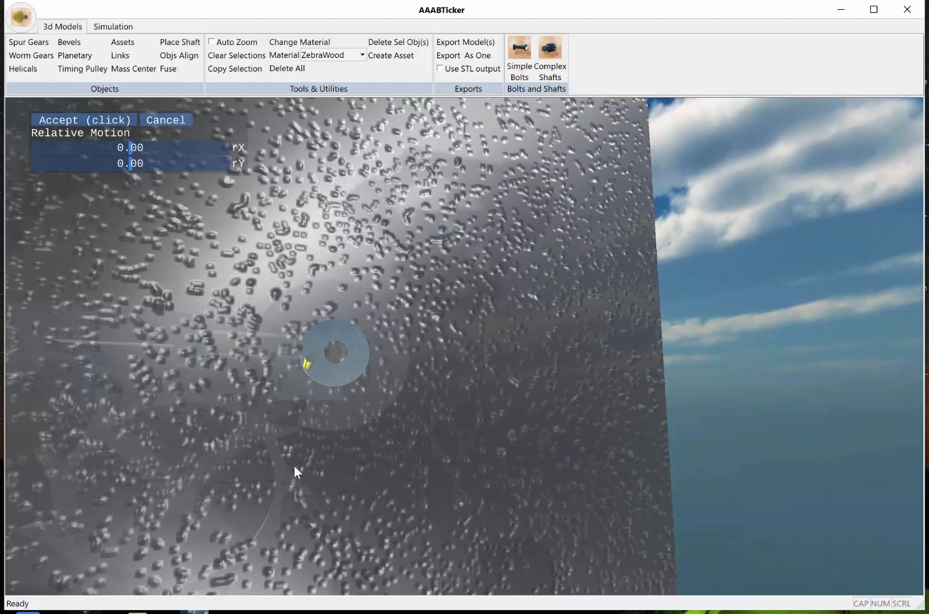
pyautogui.scroll(4, 283, 416)
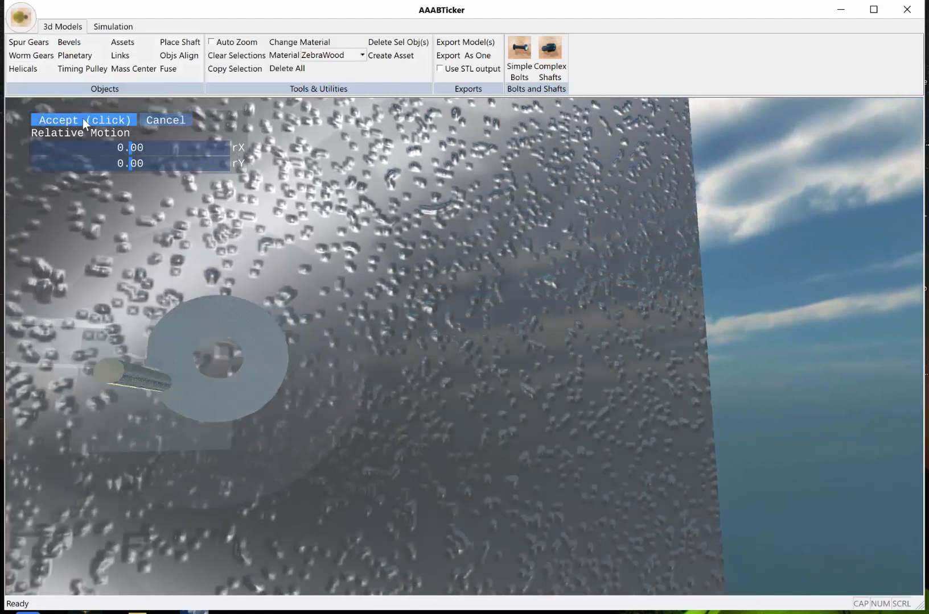
pyautogui.click(84, 120)
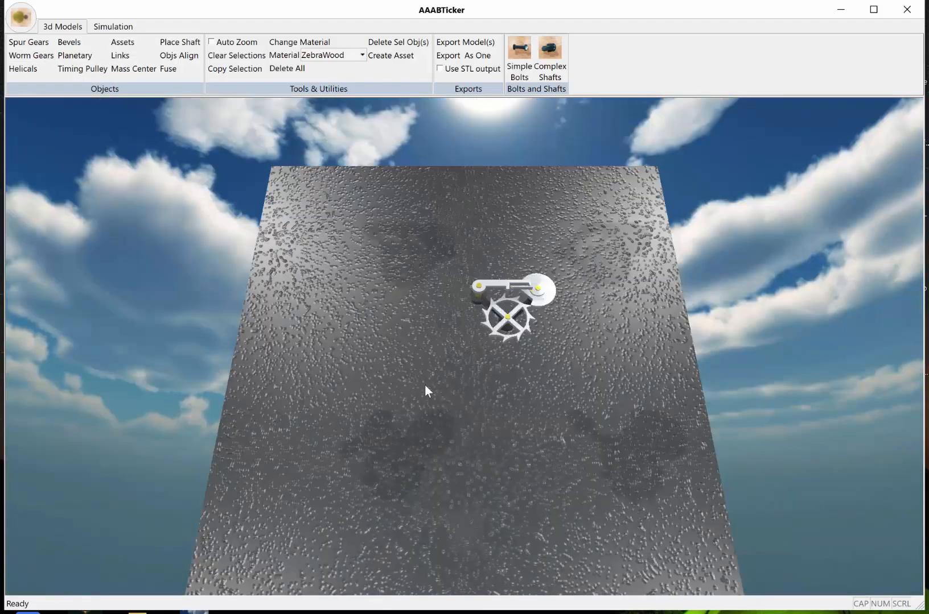
# - Override the new thin pin shaft's minimum with 5.041, then turn off Re-Orient for it
pyautogui.scroll(4, 451, 350)
pyautogui.scroll(3, 444, 326)
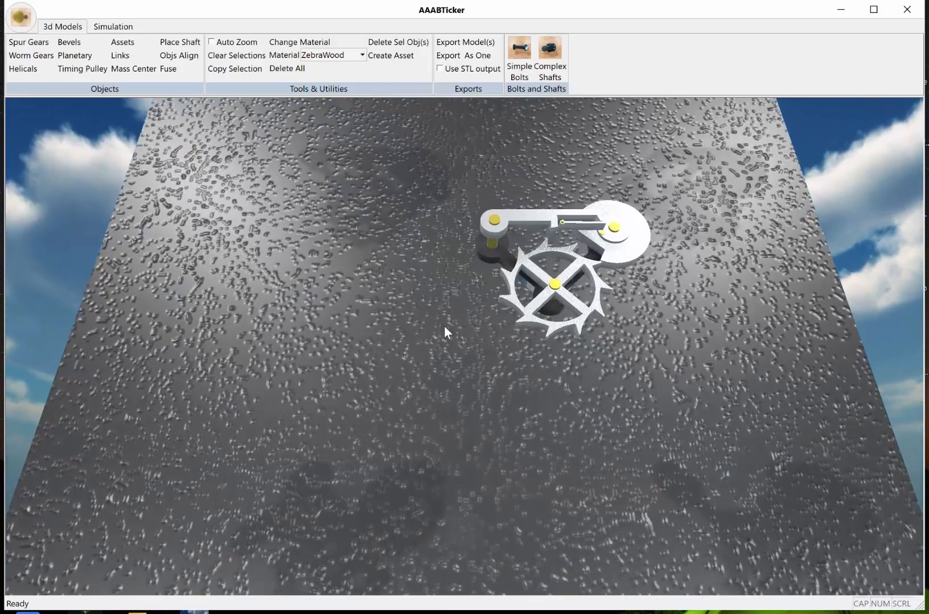
pyautogui.moveTo(444, 326); pyautogui.dragTo(499, 336, button='middle')
pyautogui.scroll(3, 547, 314)
pyautogui.scroll(5, 557, 312)
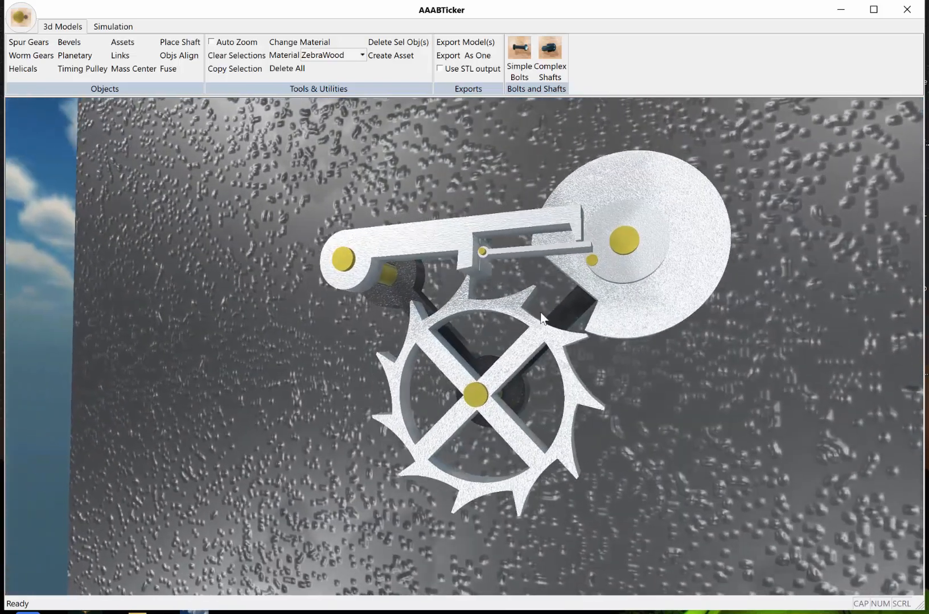
pyautogui.click(600, 259)
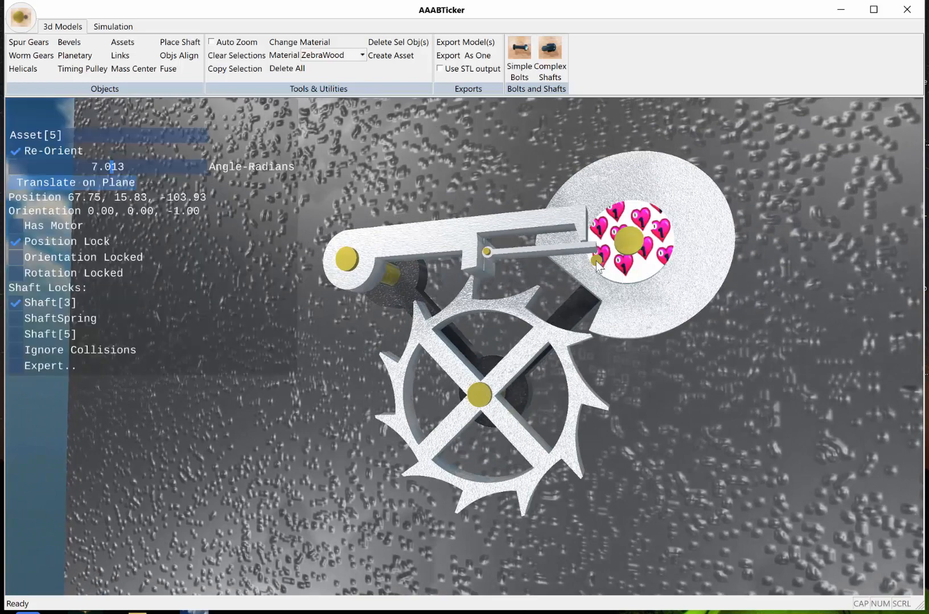
pyautogui.click(597, 261)
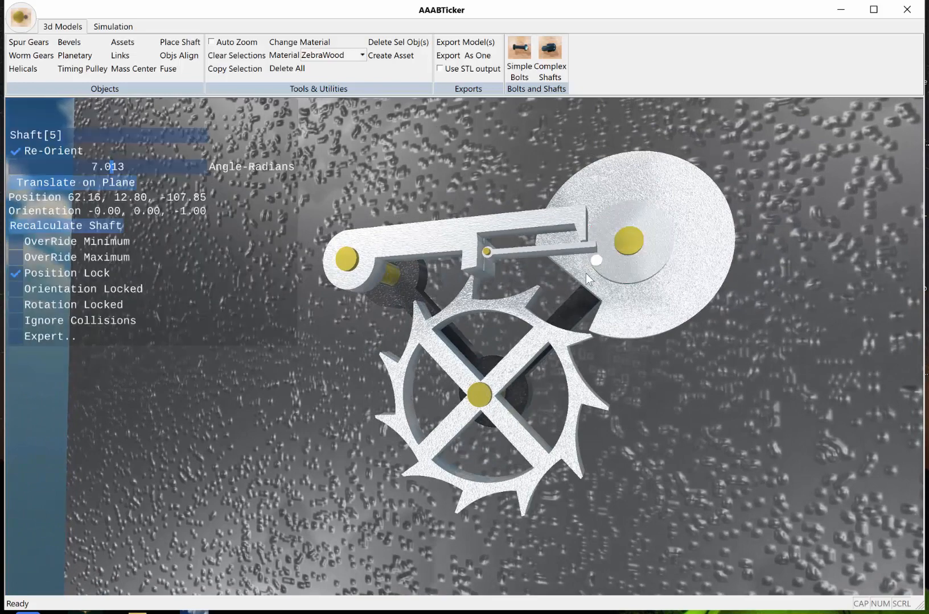
pyautogui.click(18, 242)
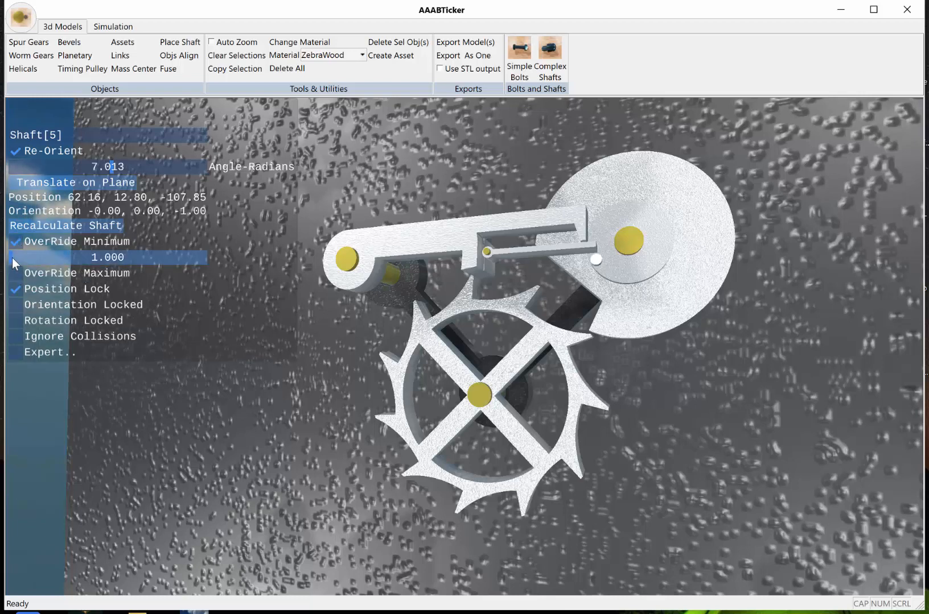
pyautogui.moveTo(11, 258); pyautogui.dragTo(22, 258)
pyautogui.click(45, 257)
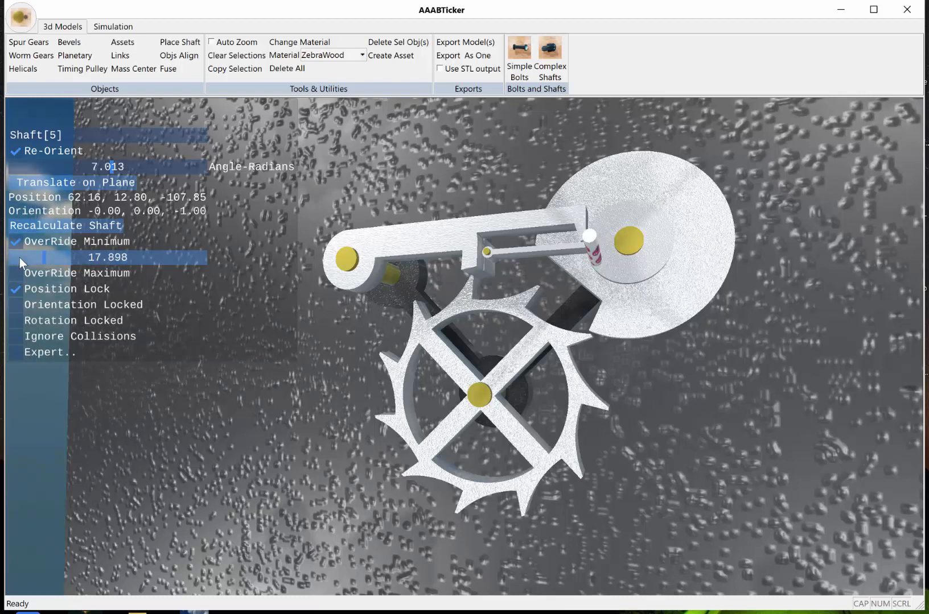
pyautogui.click(23, 257)
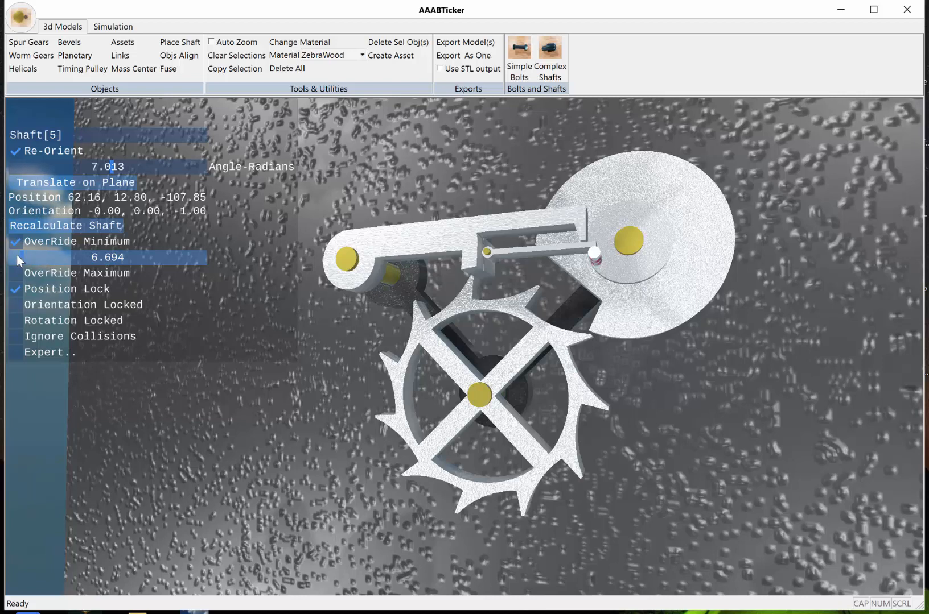
pyautogui.click(19, 258)
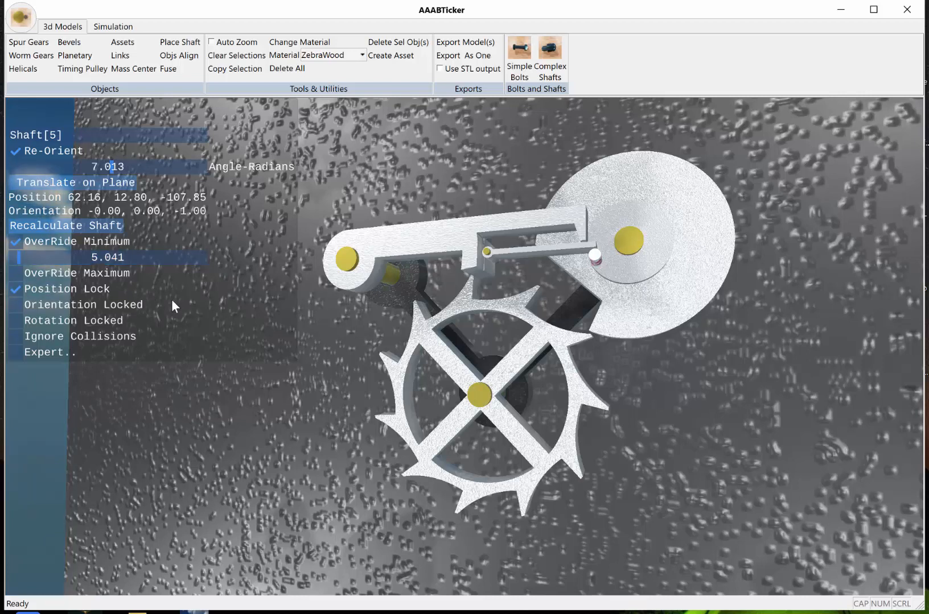
pyautogui.moveTo(308, 448)
pyautogui.mouseDown(button='middle')
pyautogui.moveTo(340, 364)
pyautogui.moveTo(317, 454)
pyautogui.mouseUp(button='middle')
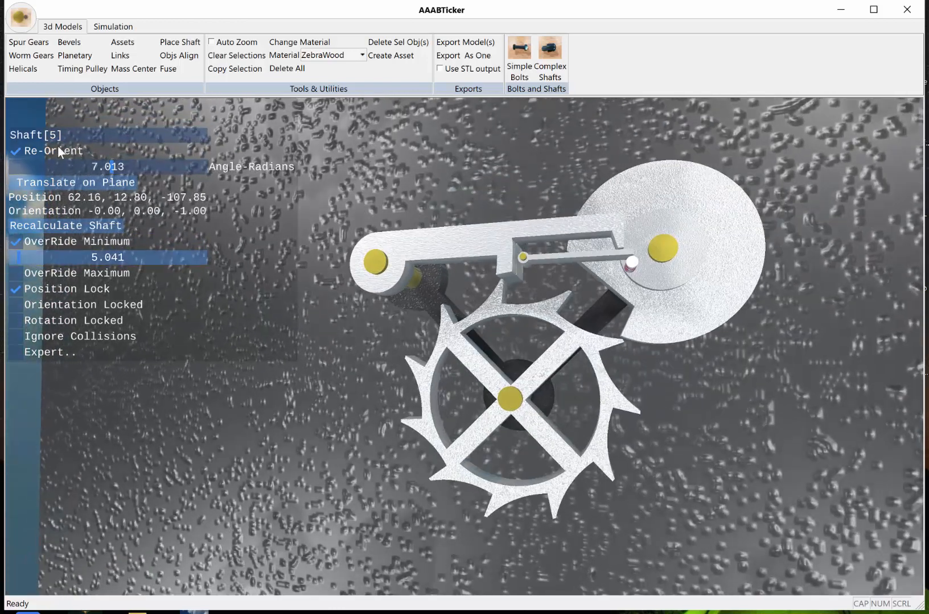
pyautogui.click(16, 151)
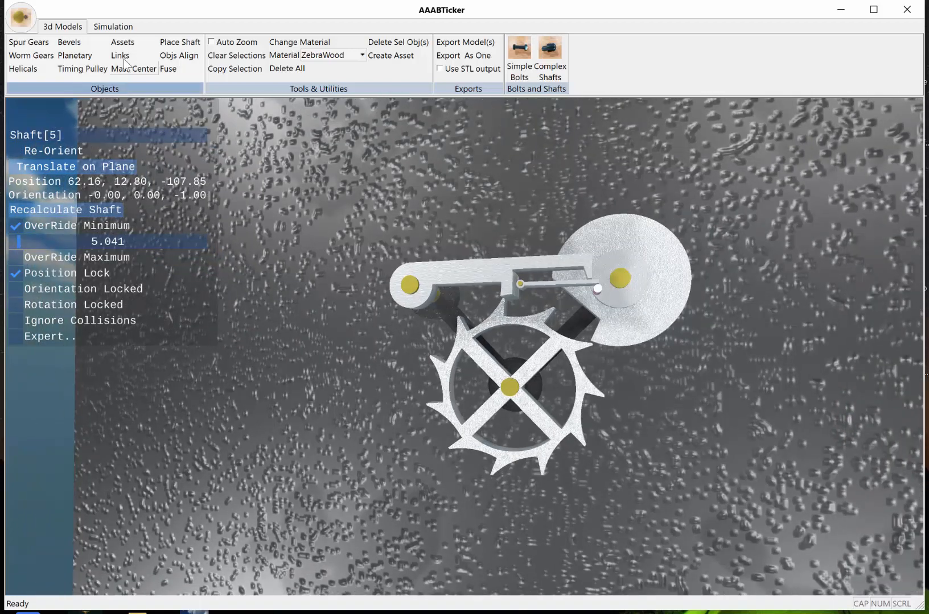
# - Run the simulation to check how the new pin on the small disc moves past the recoil arm, then stop it
pyautogui.click(113, 26)
pyautogui.click(26, 50)
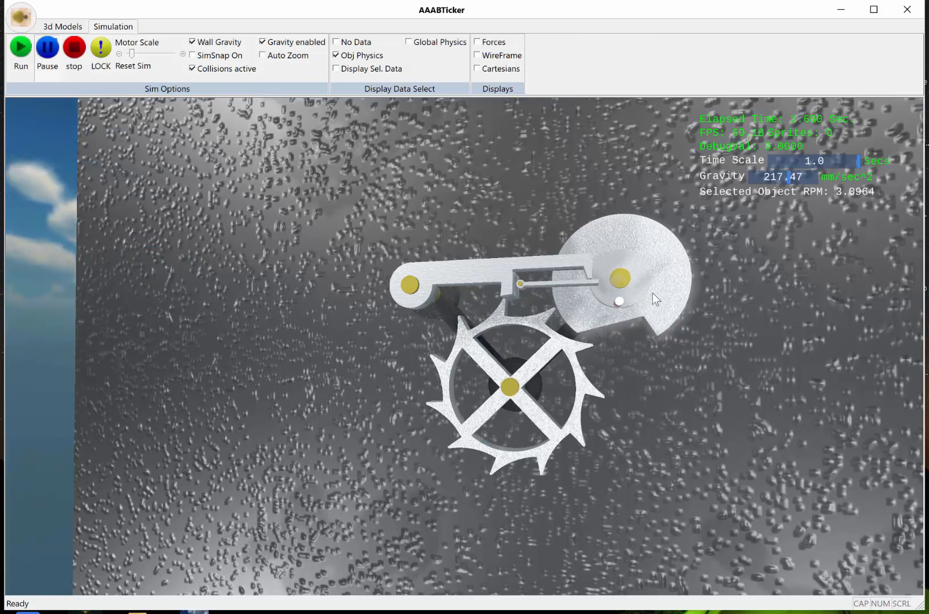
pyautogui.click(74, 48)
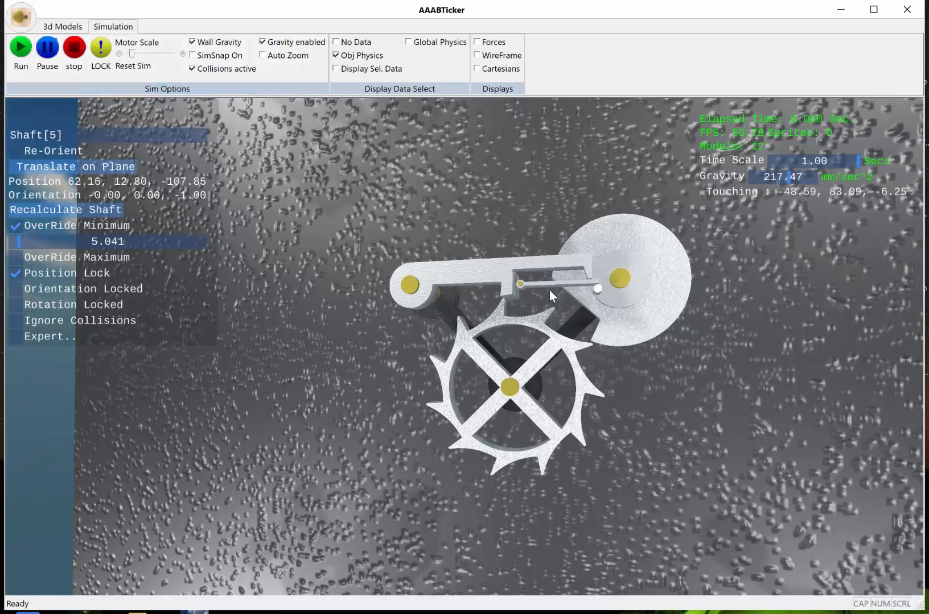
# - Set the large disc's mass to 0.52 in its expert settings, then clear the selection
pyautogui.click(641, 318)
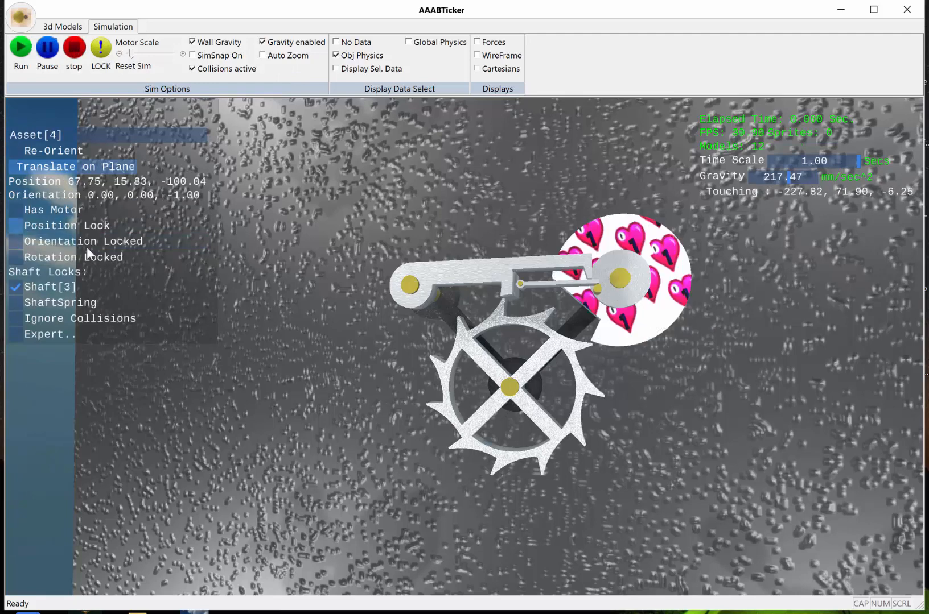
pyautogui.click(39, 335)
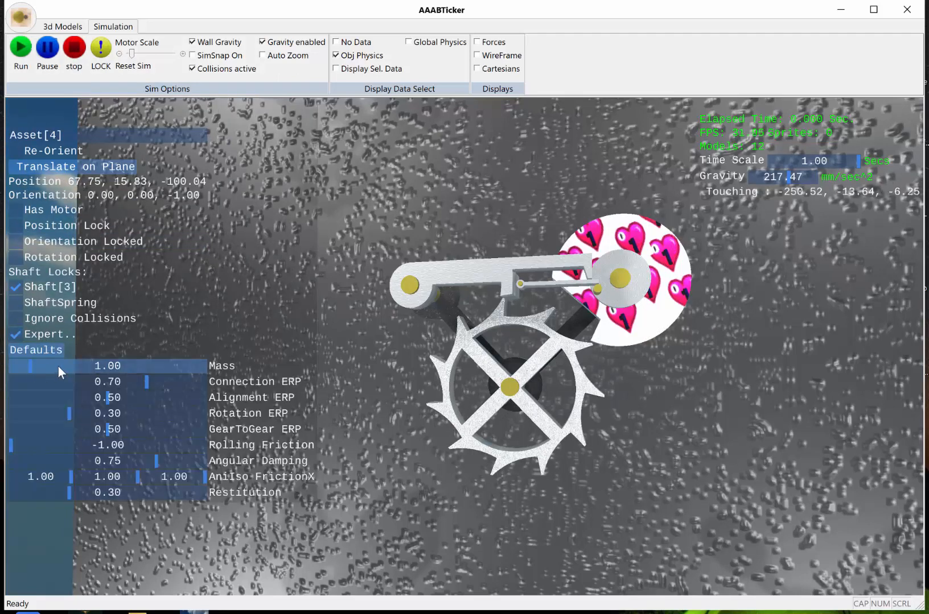
pyautogui.moveTo(31, 367); pyautogui.dragTo(21, 367)
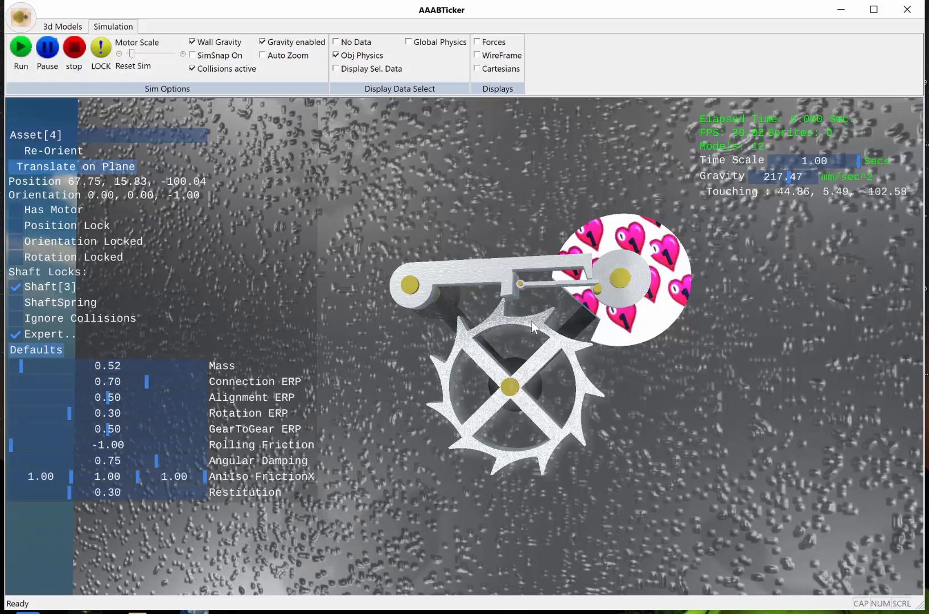
pyautogui.click(509, 329)
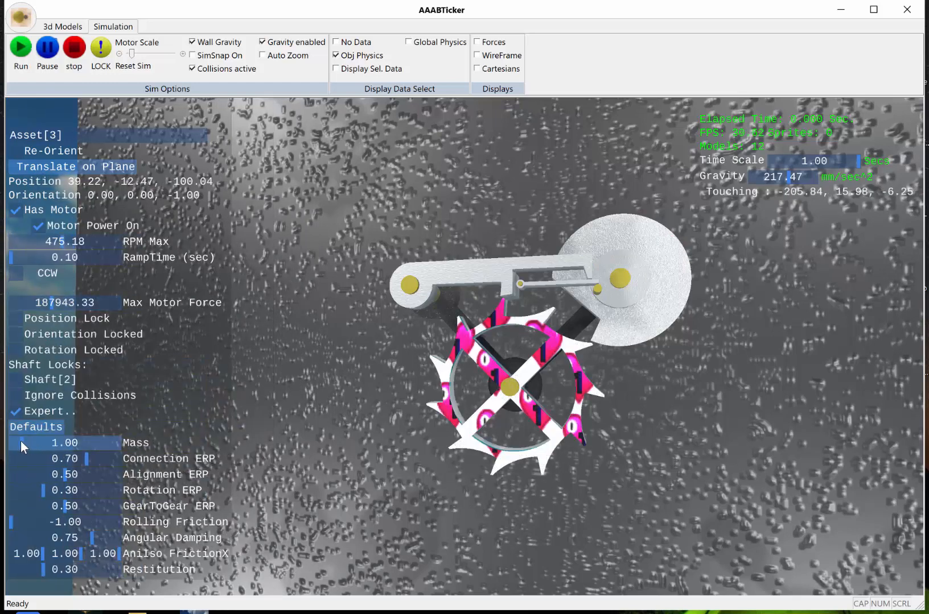
pyautogui.click(302, 370)
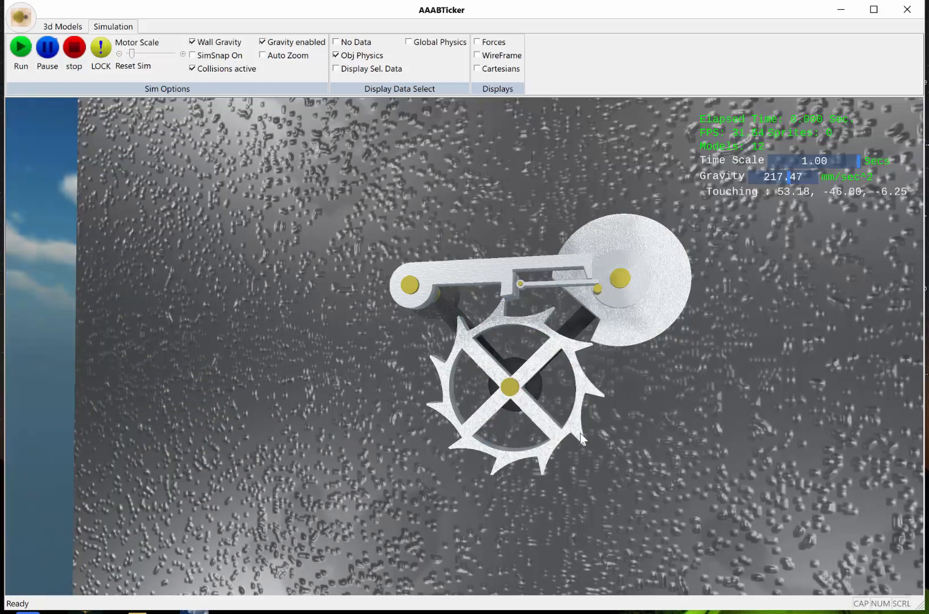
# - Add a link on the discs' central shaft with thickness 3.32, length 42.87 and angle 28.72
pyautogui.moveTo(580, 434); pyautogui.dragTo(577, 417, button='middle')
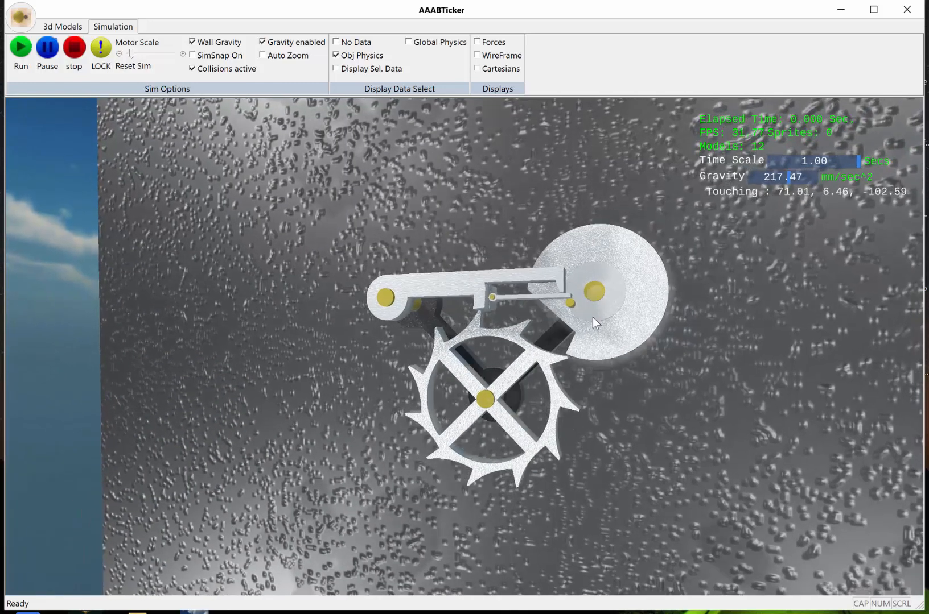
pyautogui.moveTo(673, 431); pyautogui.dragTo(638, 398, button='middle')
pyautogui.click(54, 27)
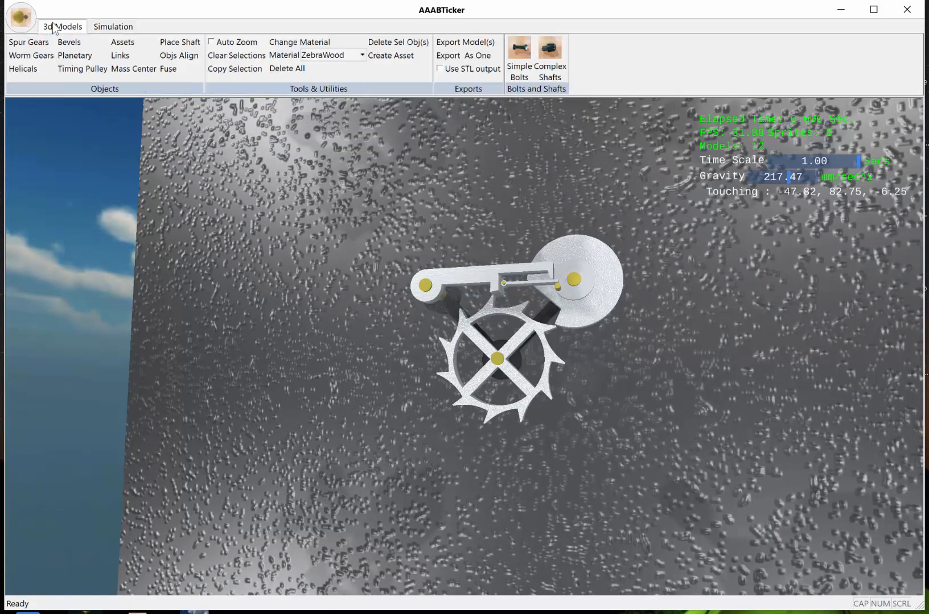
pyautogui.click(572, 280)
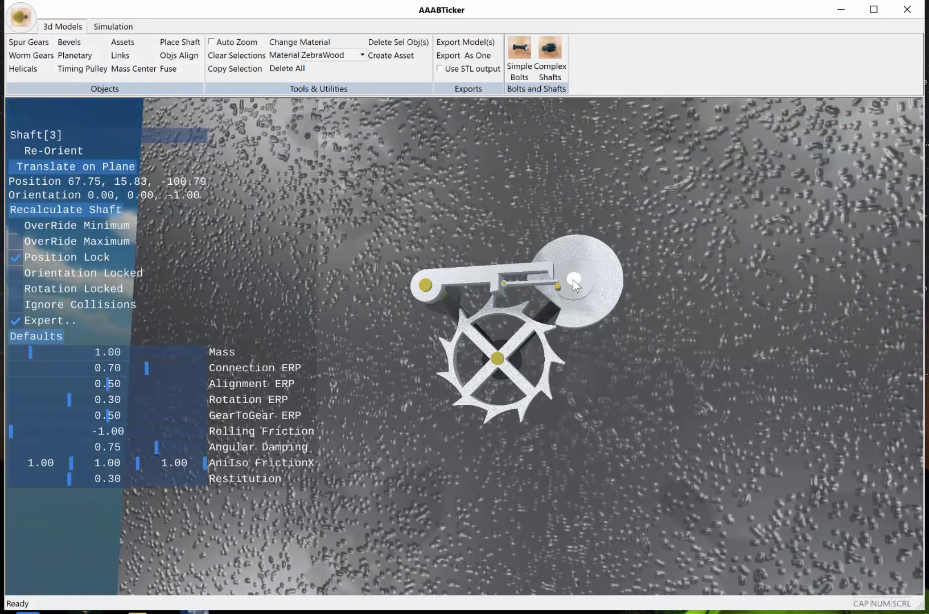
pyautogui.click(120, 55)
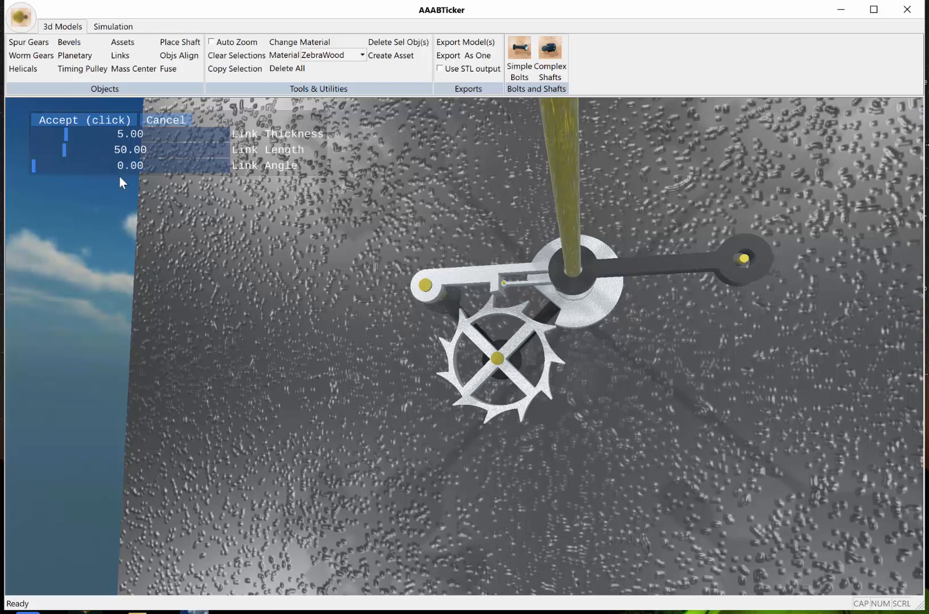
pyautogui.moveTo(64, 148); pyautogui.dragTo(48, 164)
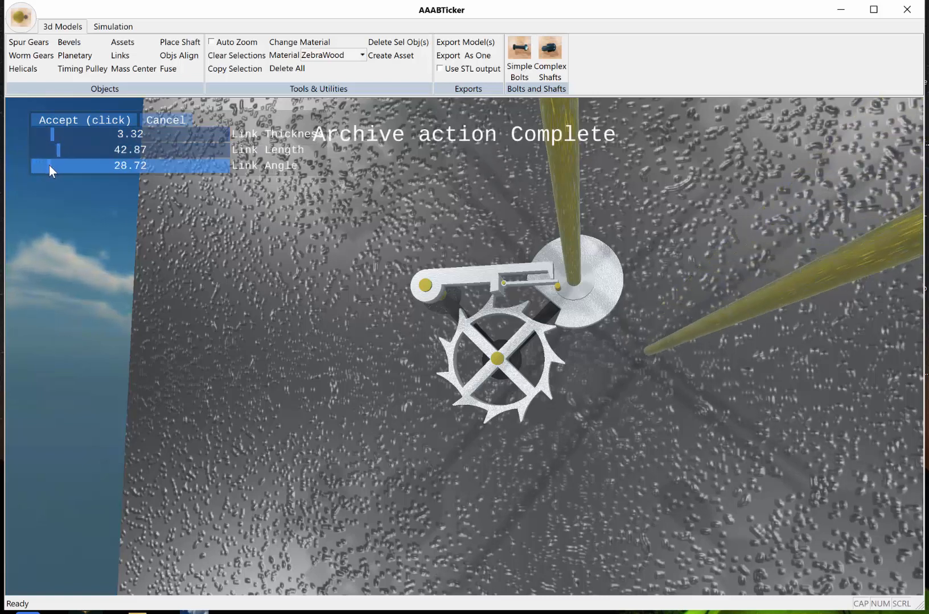
pyautogui.click(75, 121)
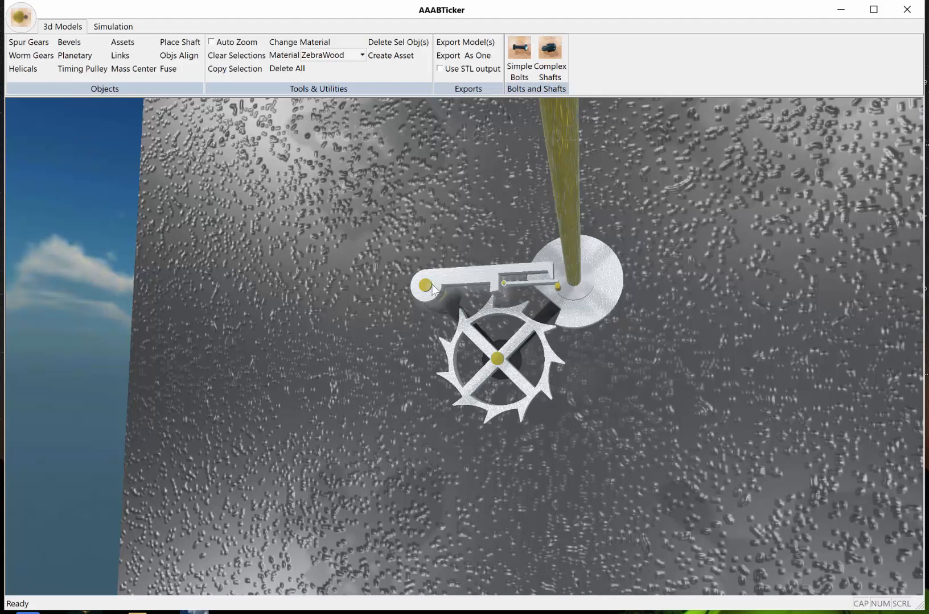
pyautogui.scroll(-10, 377, 279)
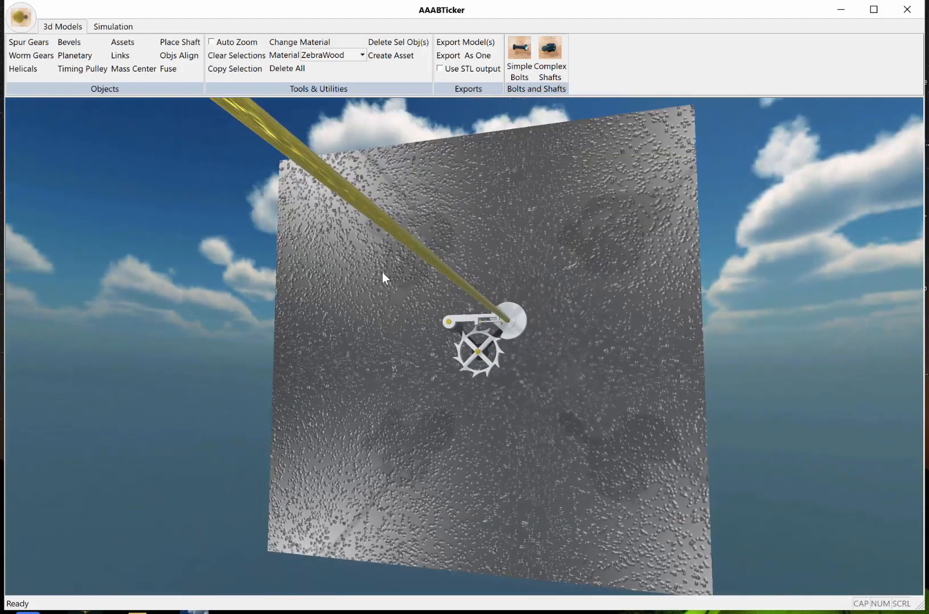
pyautogui.scroll(-6, 380, 277)
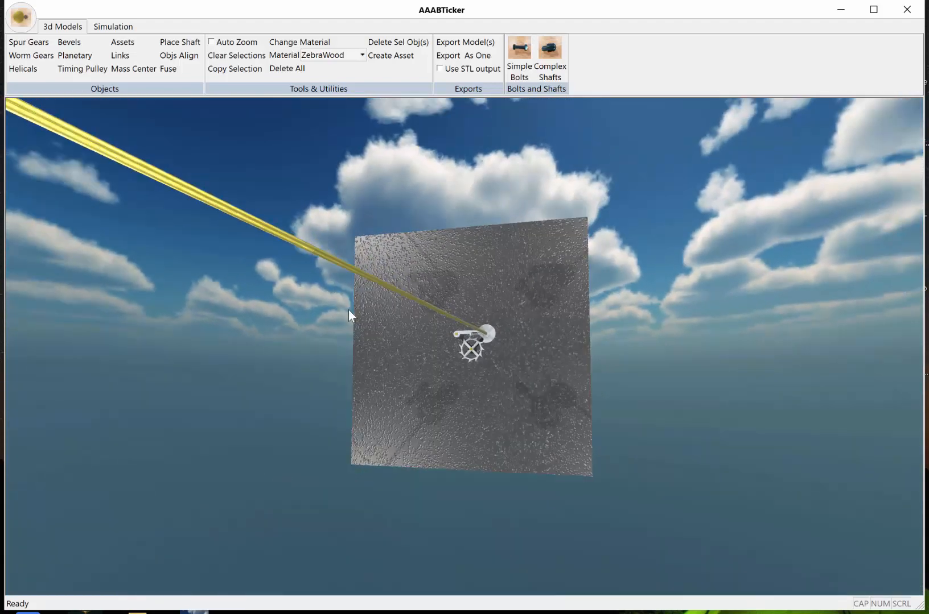
pyautogui.scroll(-5, 338, 325)
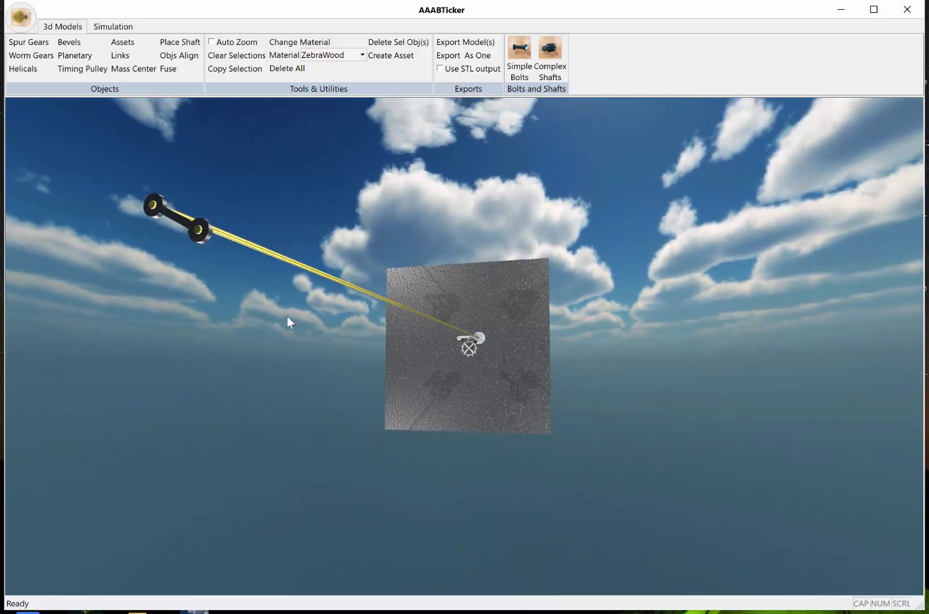
# - Move the new link with a Z shift of 985, then recalculate the discs' central shaft
pyautogui.click(188, 225)
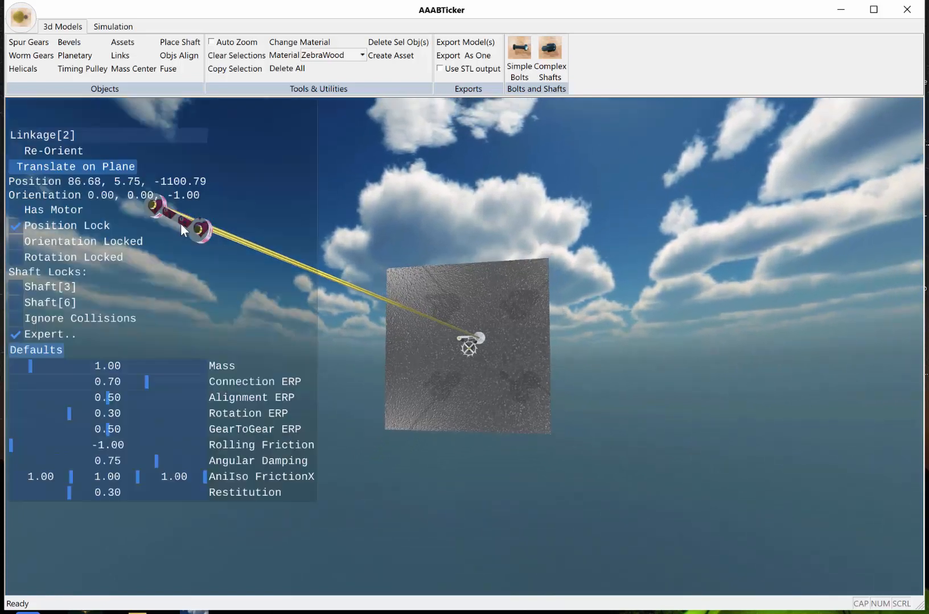
pyautogui.click(346, 283)
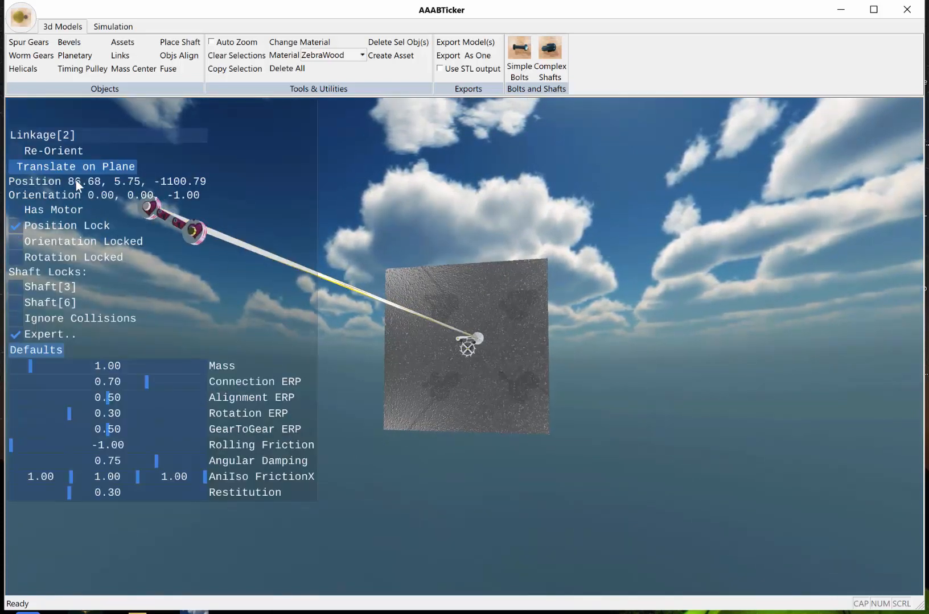
pyautogui.click(65, 167)
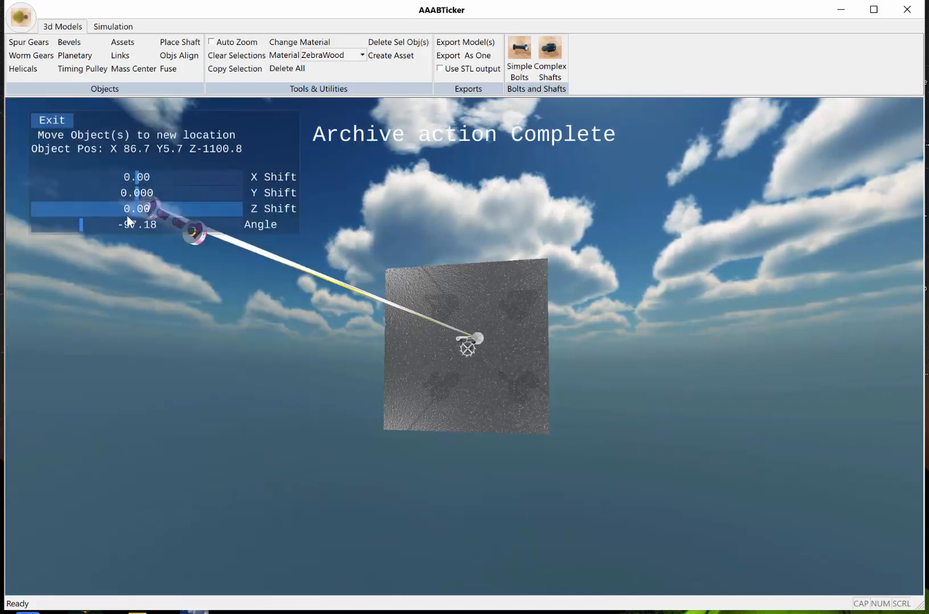
pyautogui.click(174, 213)
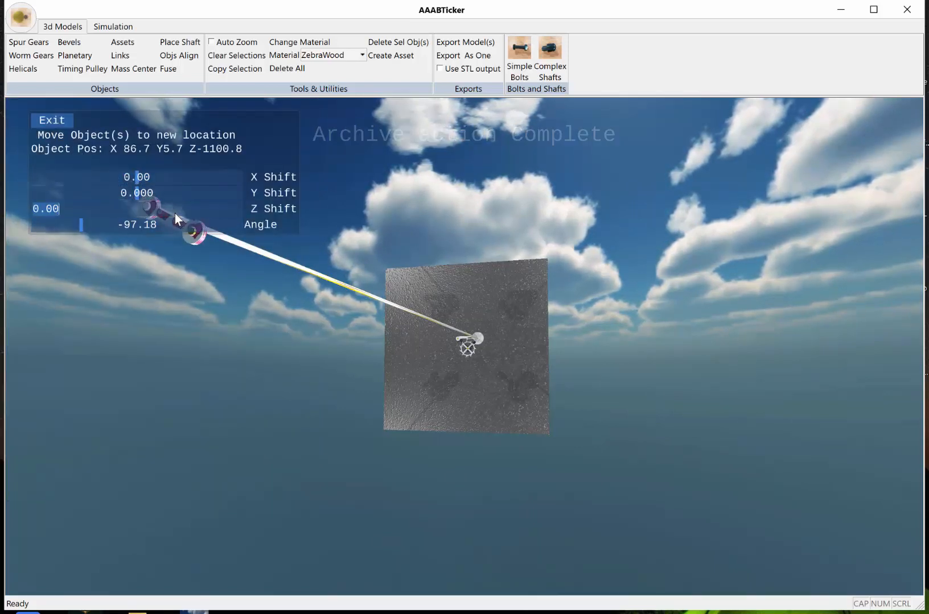
pyautogui.write('985')
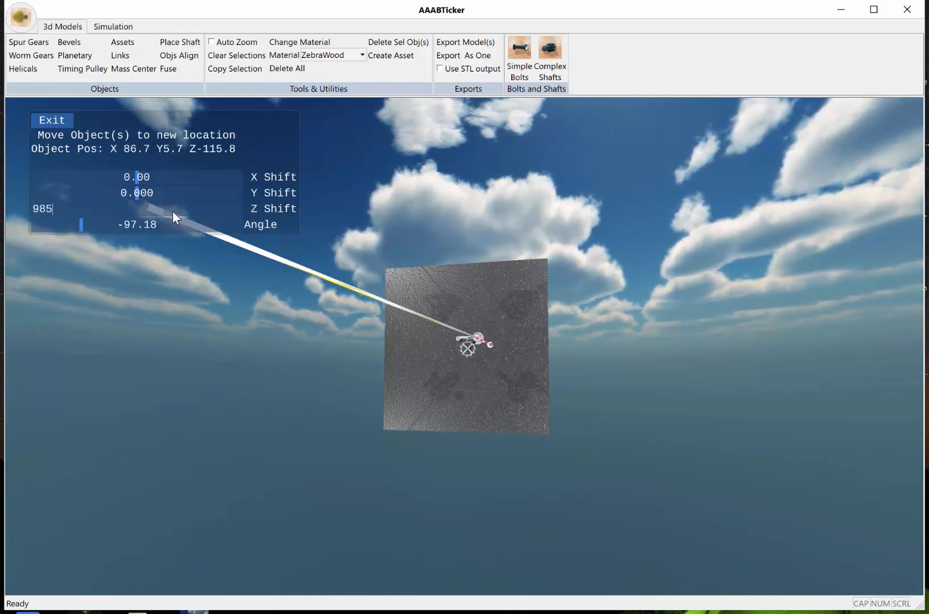
pyautogui.press('Return')
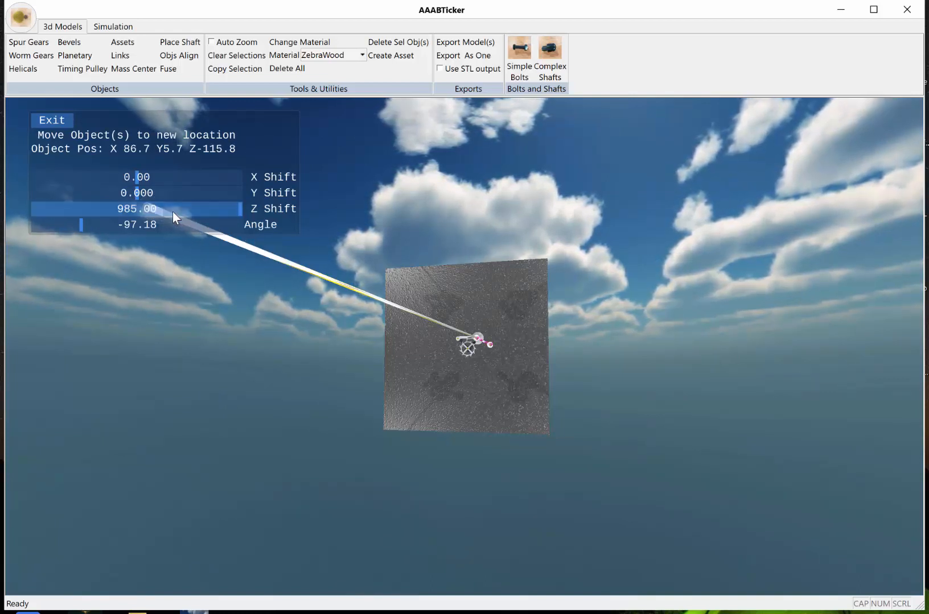
pyautogui.click(51, 121)
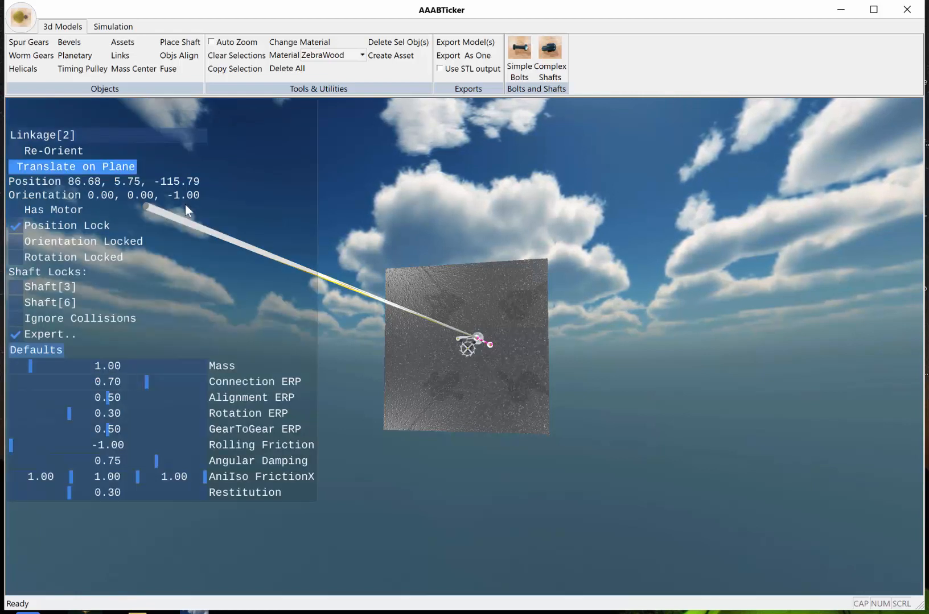
pyautogui.click(342, 292)
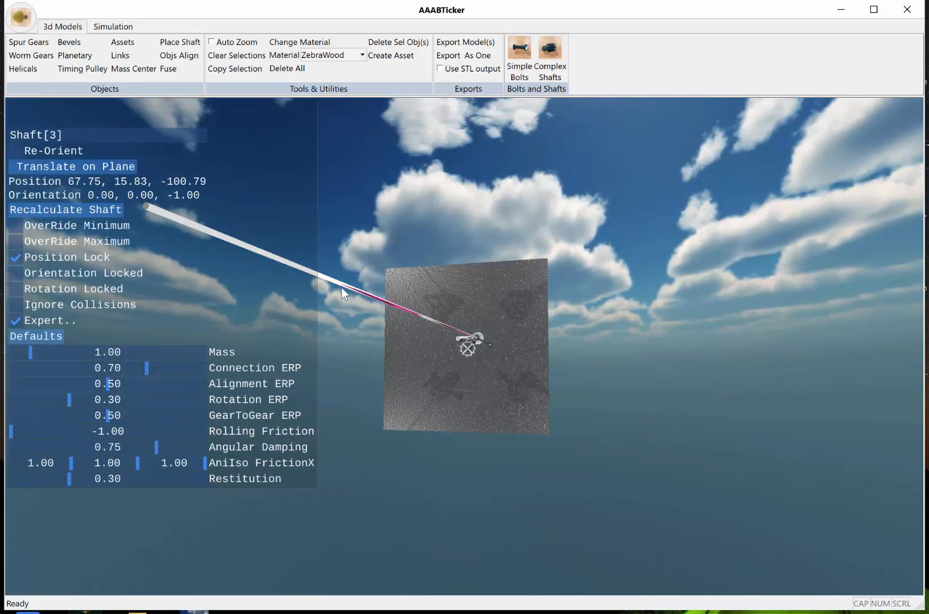
pyautogui.click(33, 213)
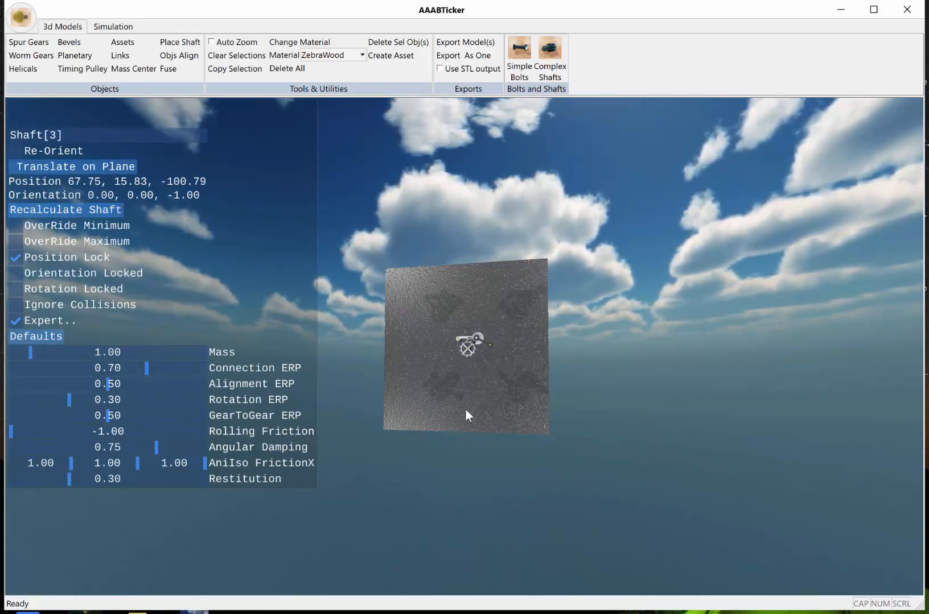
# - Release the new link's position lock, lock it to the discs' central shaft, and clear the selection
pyautogui.scroll(8, 465, 409)
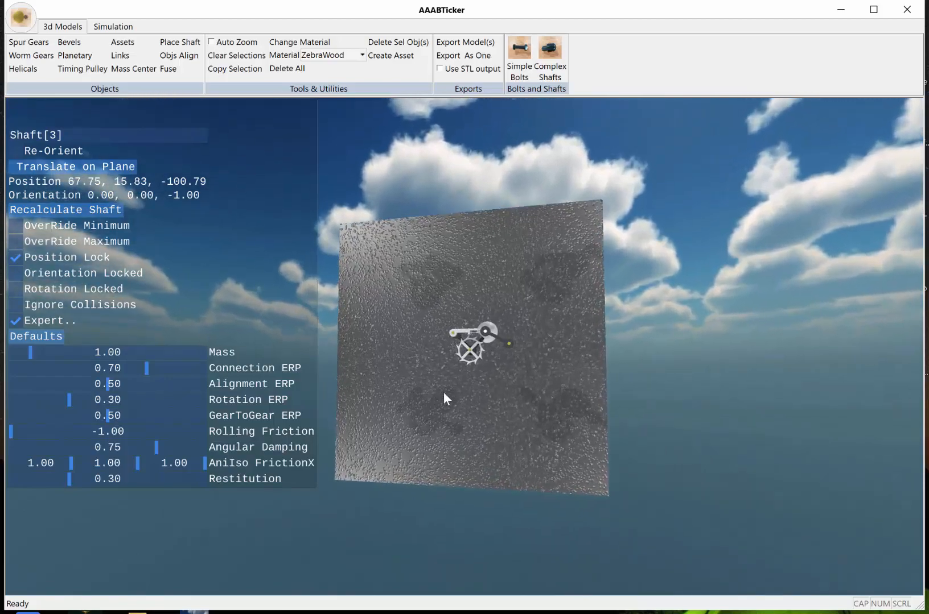
pyautogui.scroll(10, 444, 392)
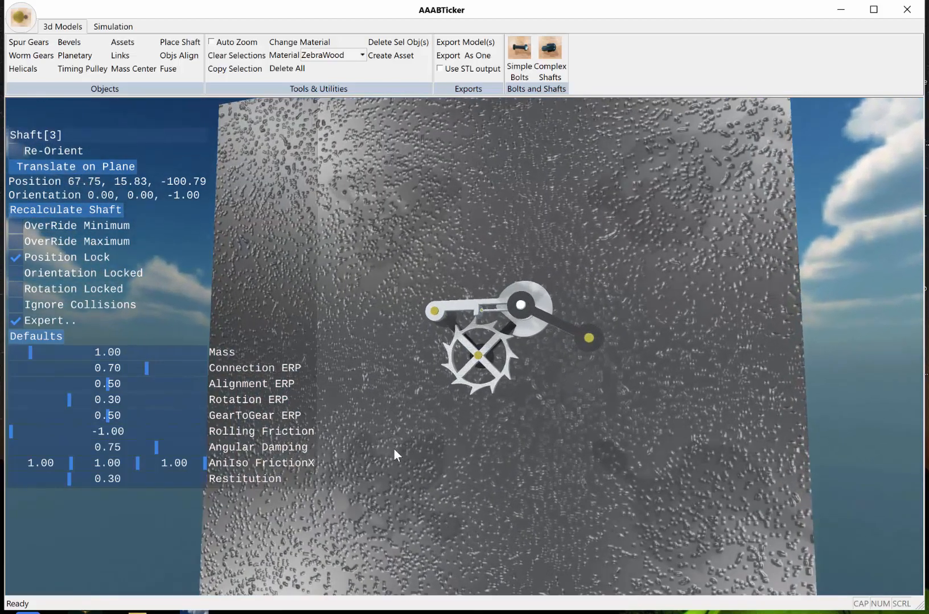
pyautogui.scroll(5, 395, 450)
pyautogui.moveTo(425, 466); pyautogui.dragTo(499, 445, button='middle')
pyautogui.scroll(2, 647, 393)
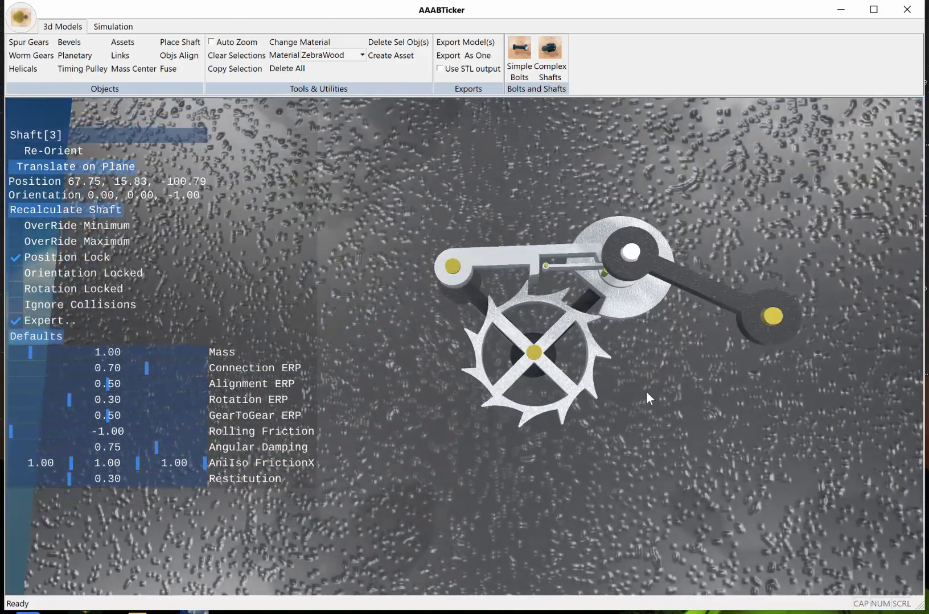
pyautogui.scroll(1, 647, 393)
pyautogui.moveTo(647, 394); pyautogui.dragTo(626, 405, button='middle')
pyautogui.click(671, 296)
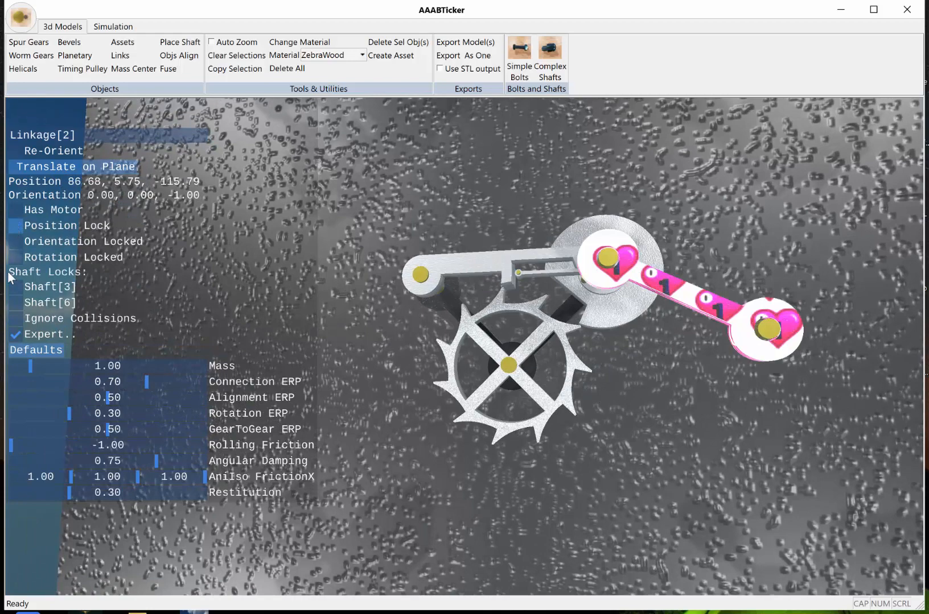
pyautogui.click(18, 291)
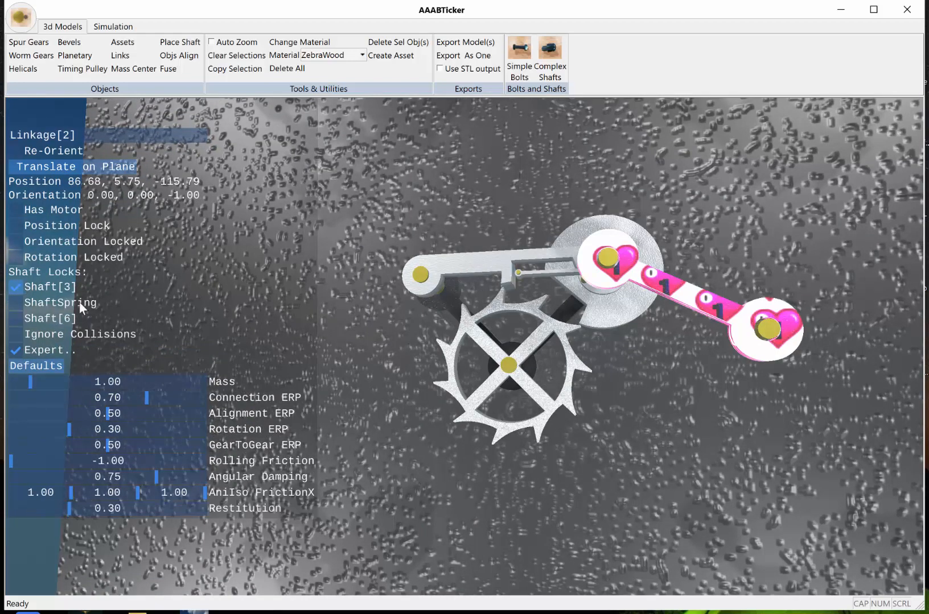
pyautogui.click(611, 258)
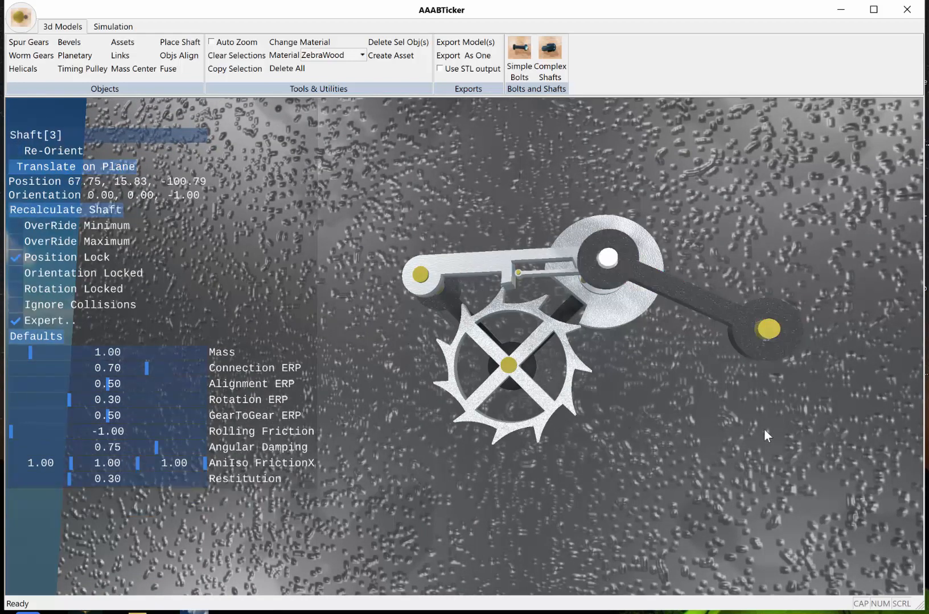
pyautogui.click(623, 454)
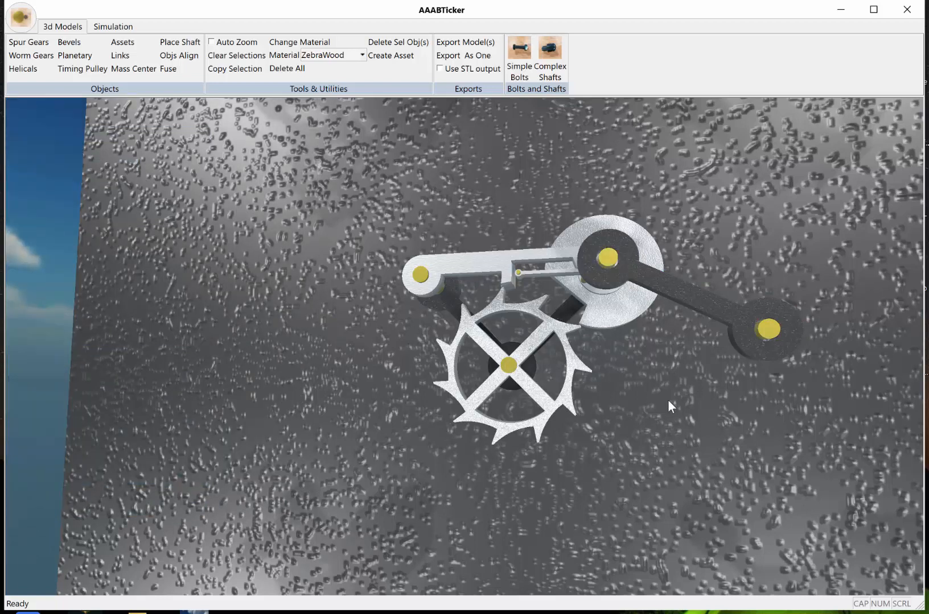
# - Run the simulation to check how the locked link swings with the discs, then stop it
pyautogui.click(106, 27)
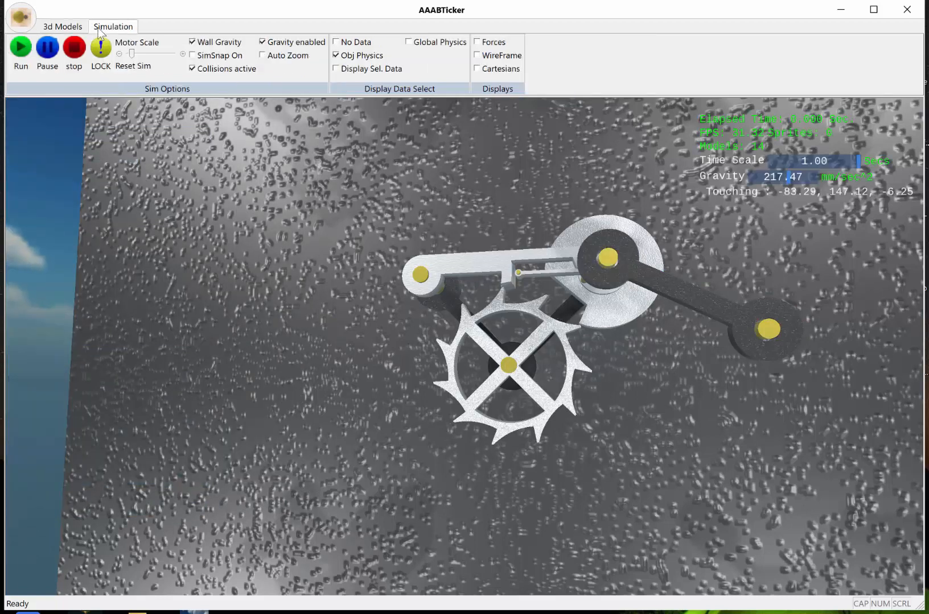
pyautogui.click(20, 49)
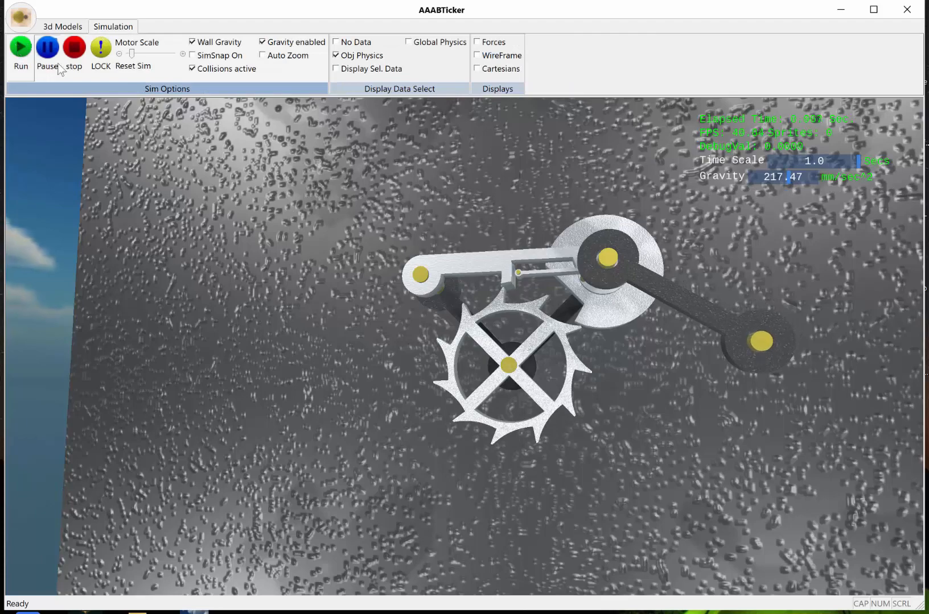
pyautogui.moveTo(655, 409); pyautogui.dragTo(645, 388, button='middle')
pyautogui.scroll(3, 650, 382)
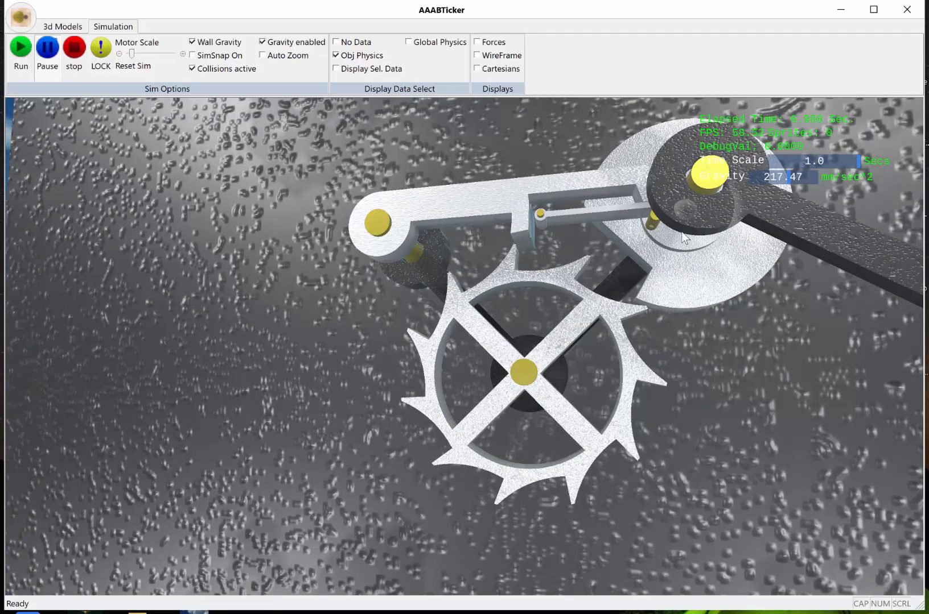
pyautogui.moveTo(681, 231); pyautogui.dragTo(661, 256, button='middle')
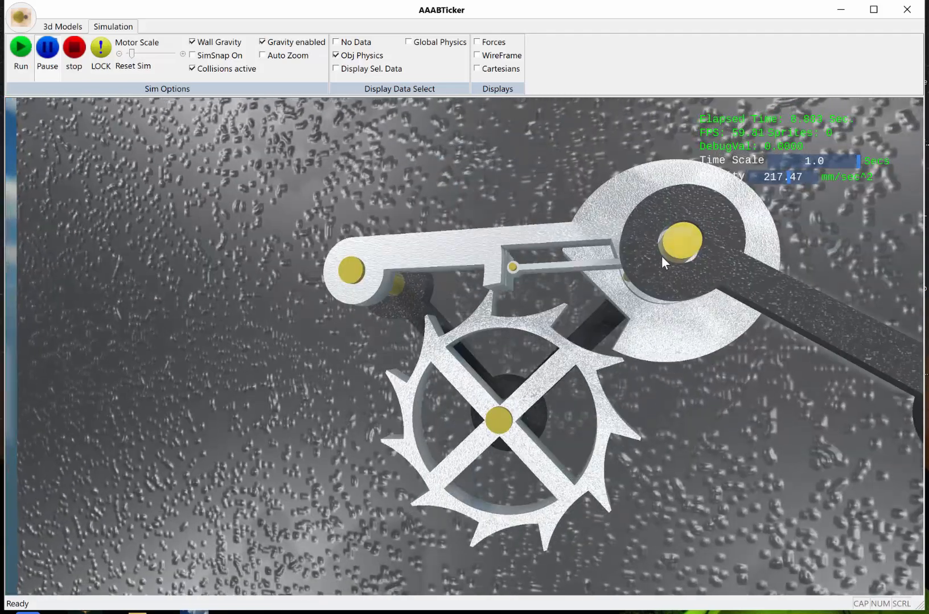
pyautogui.click(75, 49)
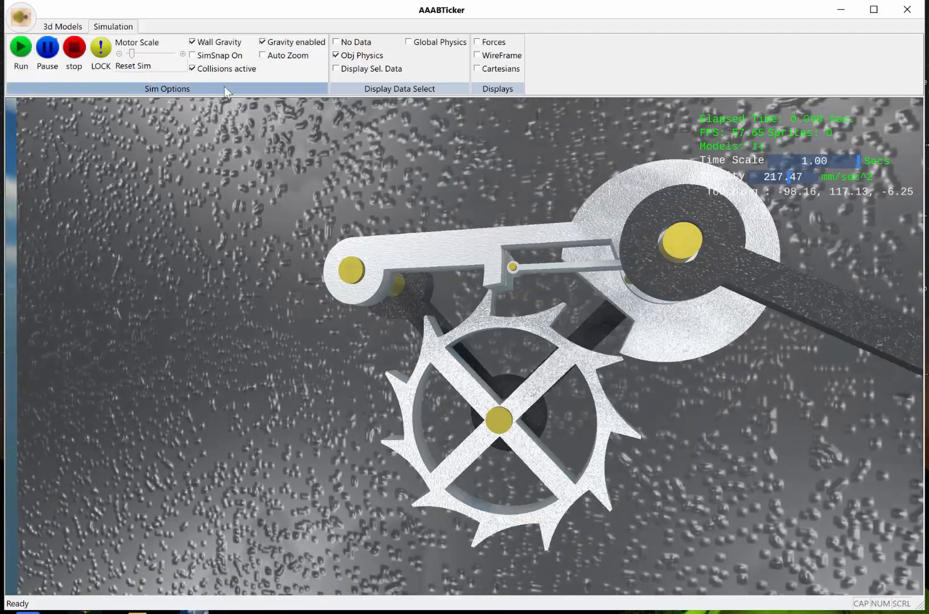
# - Change the material of the link on the discs' shaft to BlueGlass
pyautogui.click(658, 271)
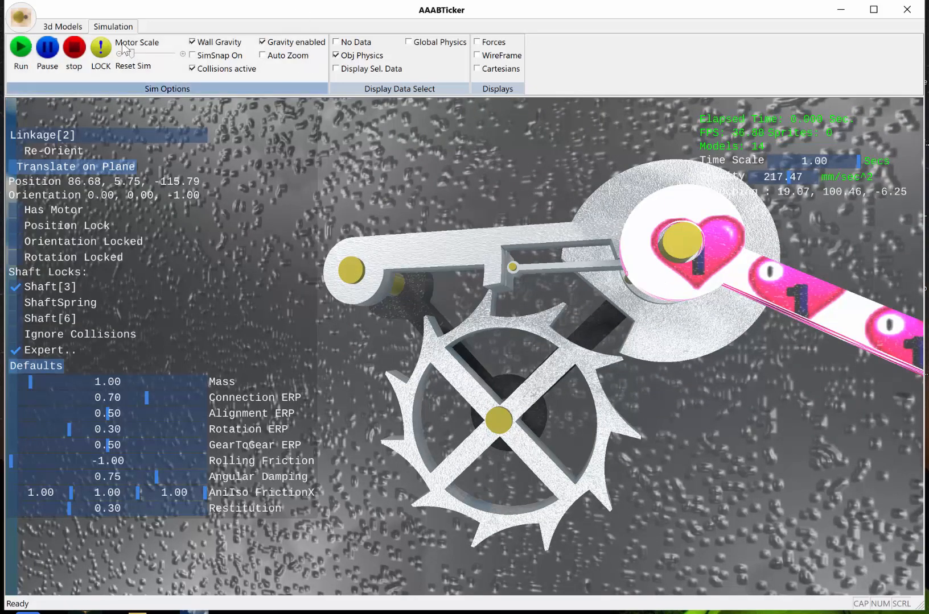
pyautogui.click(67, 26)
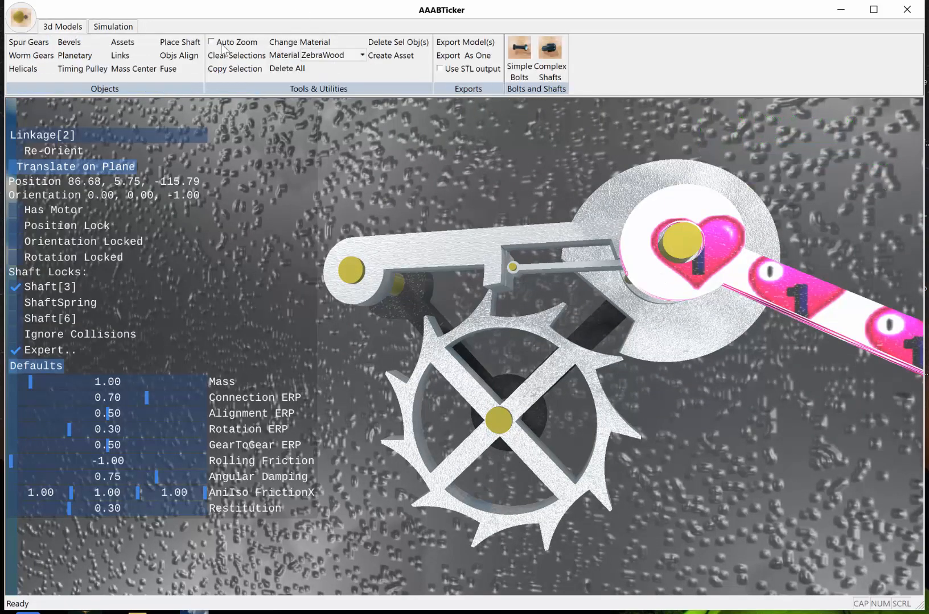
pyautogui.click(362, 55)
pyautogui.scroll(8, 345, 79)
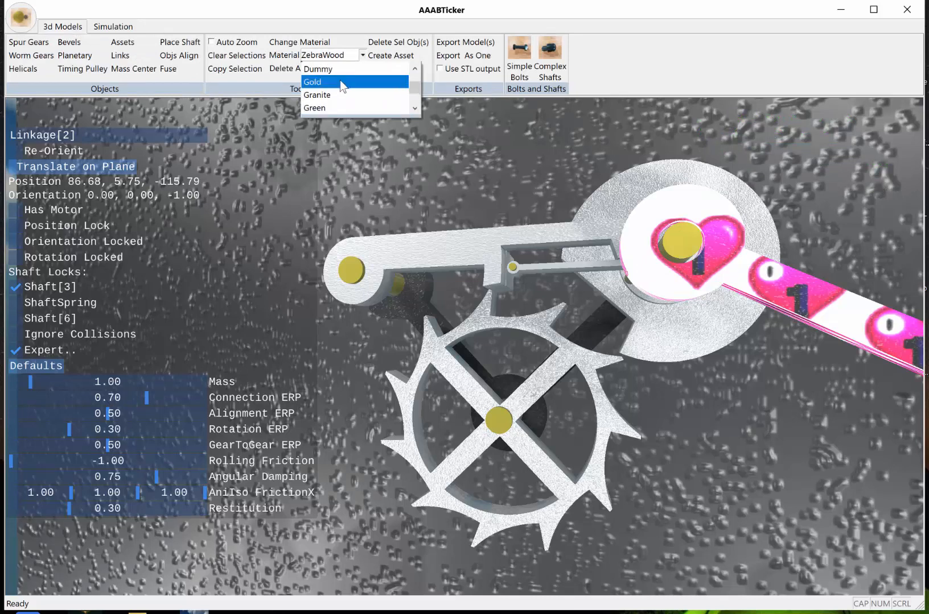
pyautogui.scroll(2, 342, 87)
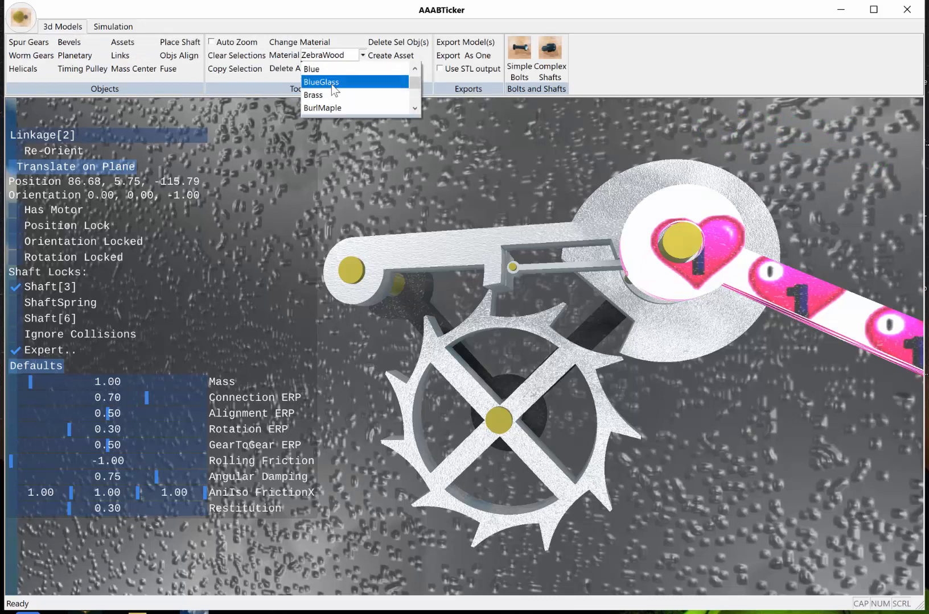
pyautogui.click(334, 83)
pyautogui.click(294, 43)
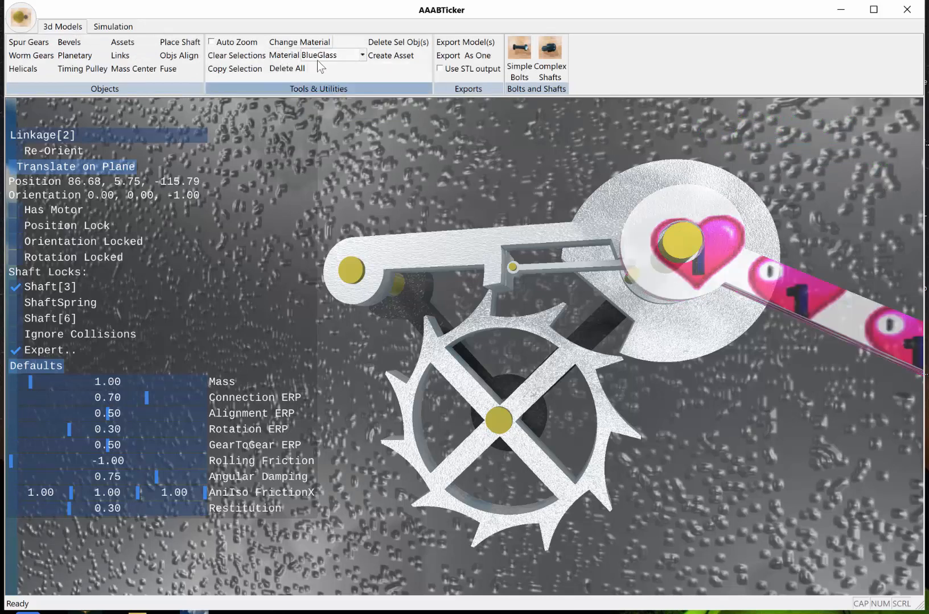
# - Examine the large disc and the pin area behind the translucent link, then clear the selection
pyautogui.click(719, 339)
pyautogui.moveTo(728, 364); pyautogui.dragTo(697, 335, button='middle')
pyautogui.scroll(4, 706, 366)
pyautogui.scroll(-2, 706, 365)
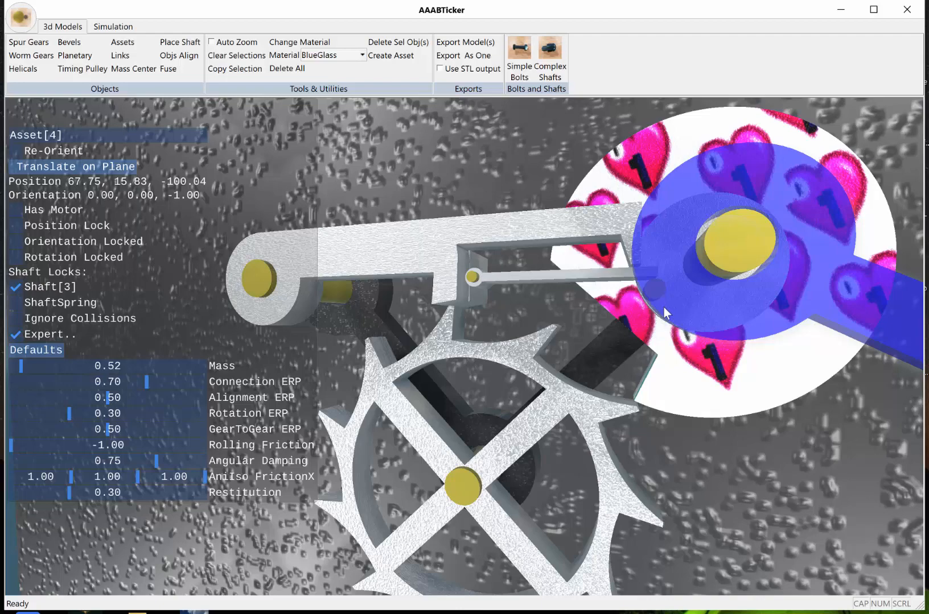
pyautogui.click(689, 442)
pyautogui.moveTo(689, 442); pyautogui.dragTo(664, 425, button='middle')
pyautogui.scroll(-3, 650, 462)
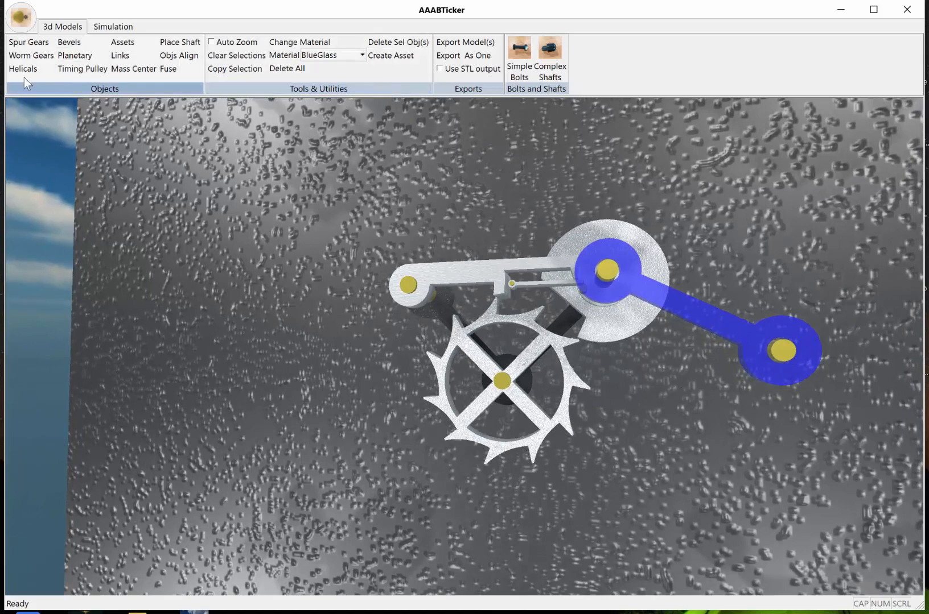
# - Run the simulation again to watch the discs move behind the BlueGlass link, then stop it
pyautogui.click(113, 26)
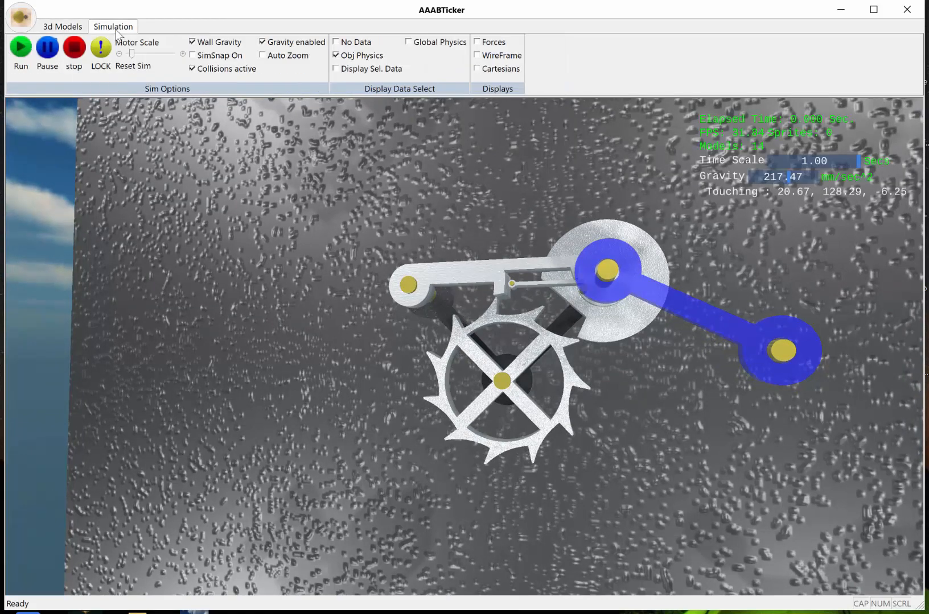
pyautogui.click(780, 175)
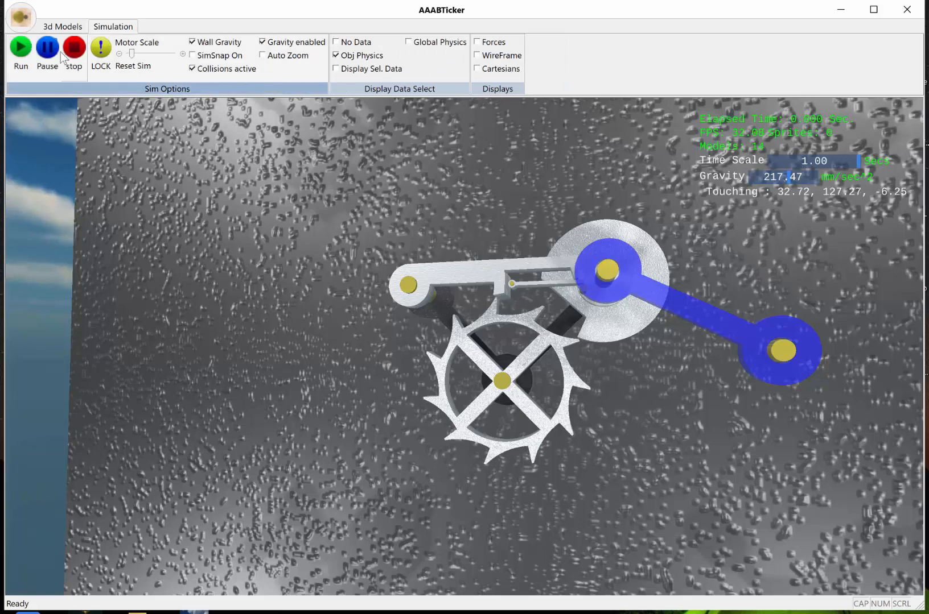
pyautogui.click(22, 52)
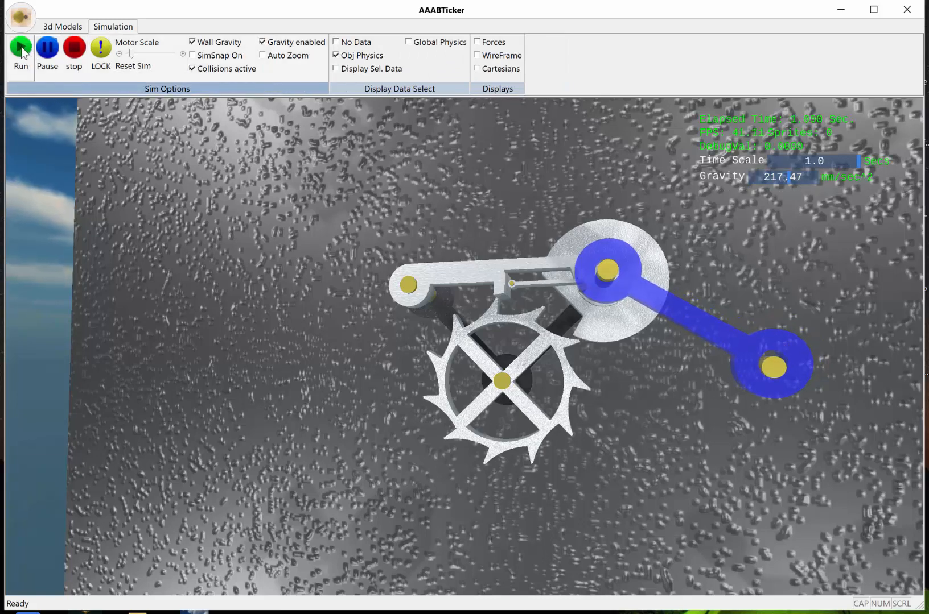
pyautogui.click(75, 50)
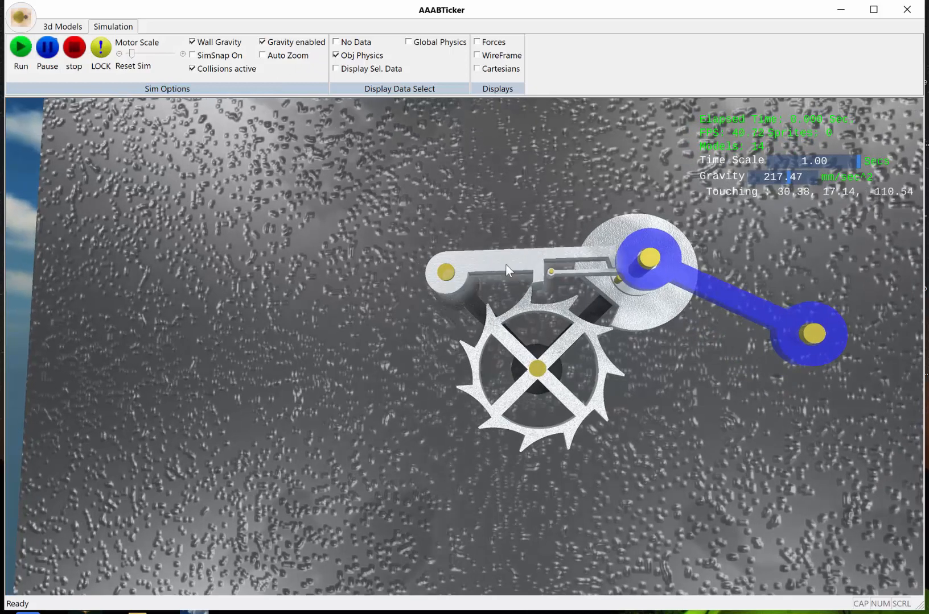
# - Set the recoil arm's mass to 0.06, test it in the simulation, and select the arm again
pyautogui.click(505, 264)
pyautogui.moveTo(32, 364); pyautogui.dragTo(11, 365)
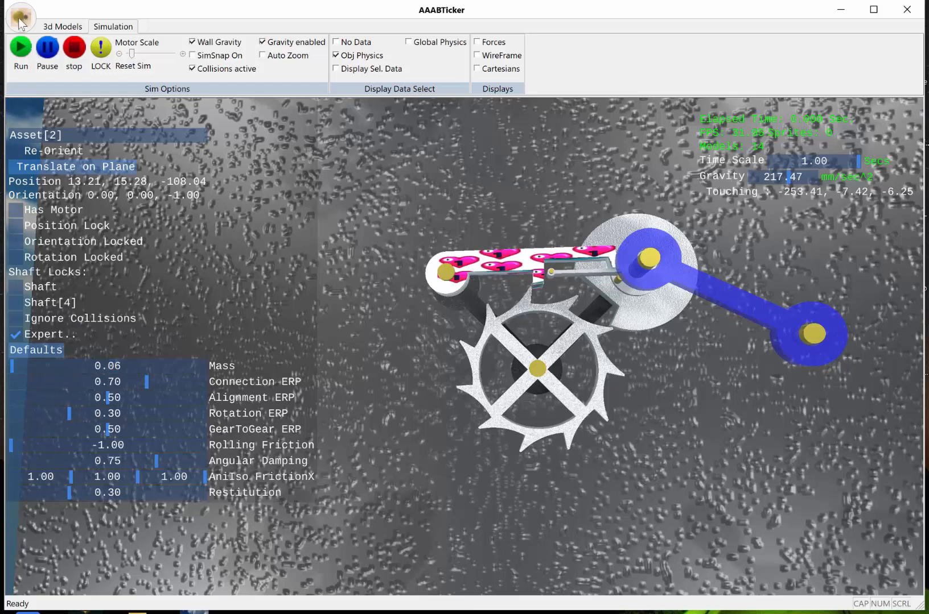
pyautogui.click(21, 50)
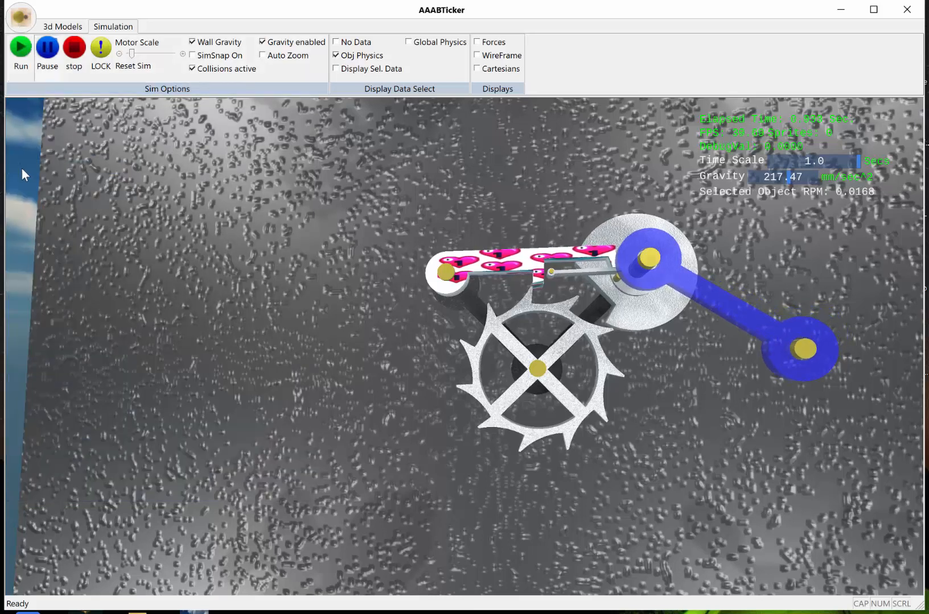
pyautogui.click(504, 263)
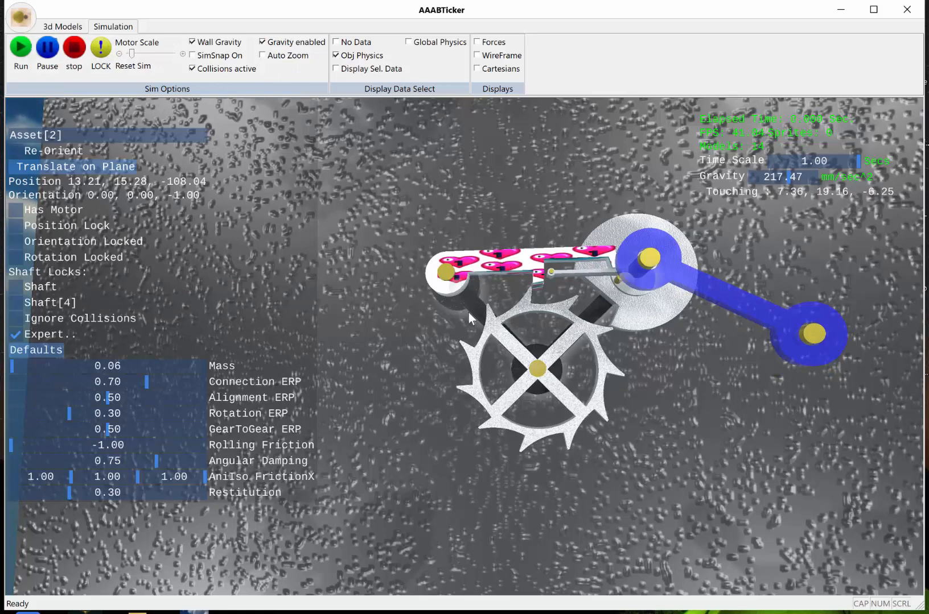
# - Check the physics settings of the escape wheel and the large disc, then briefly run and stop the simulation
pyautogui.click(490, 331)
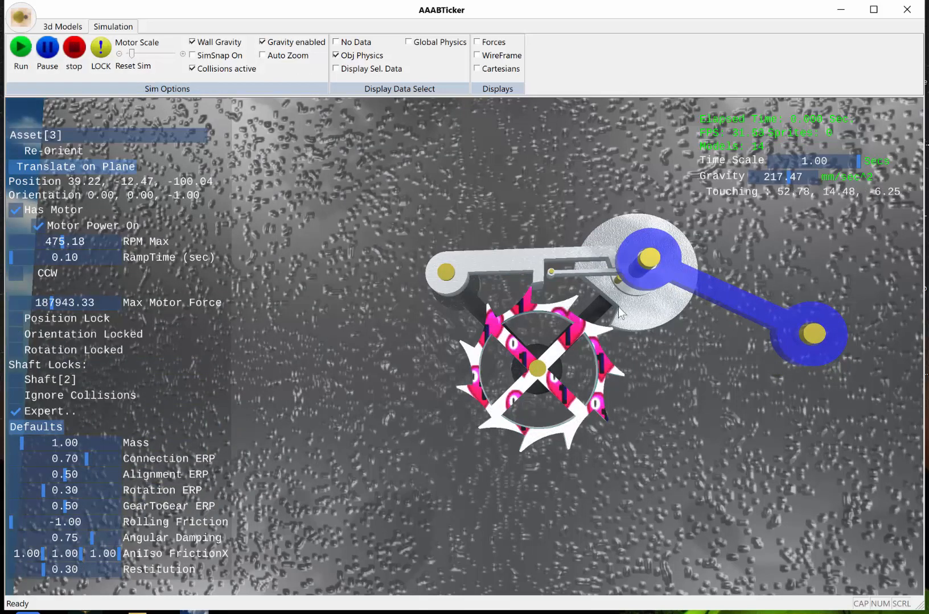
pyautogui.click(649, 304)
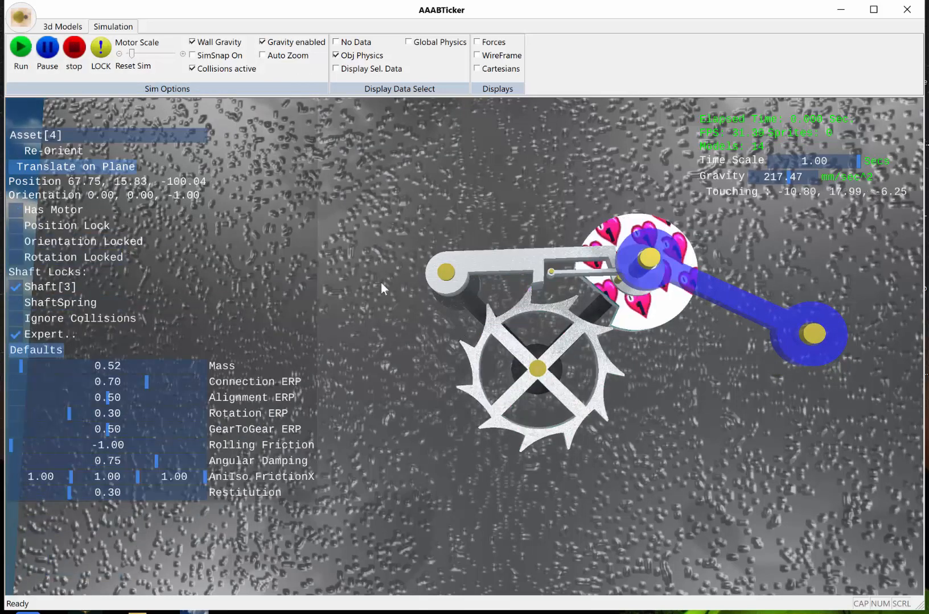
pyautogui.click(23, 49)
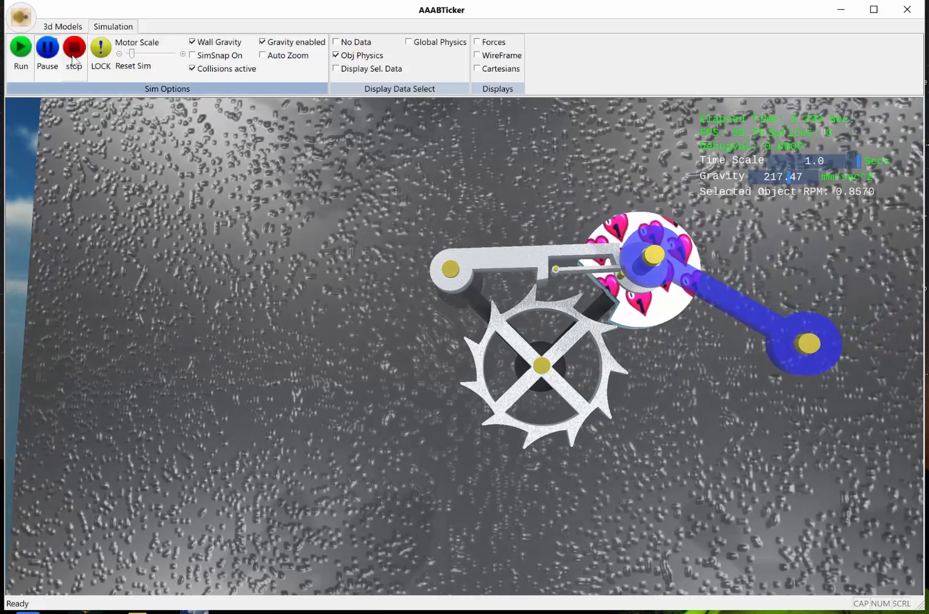
pyautogui.click(74, 49)
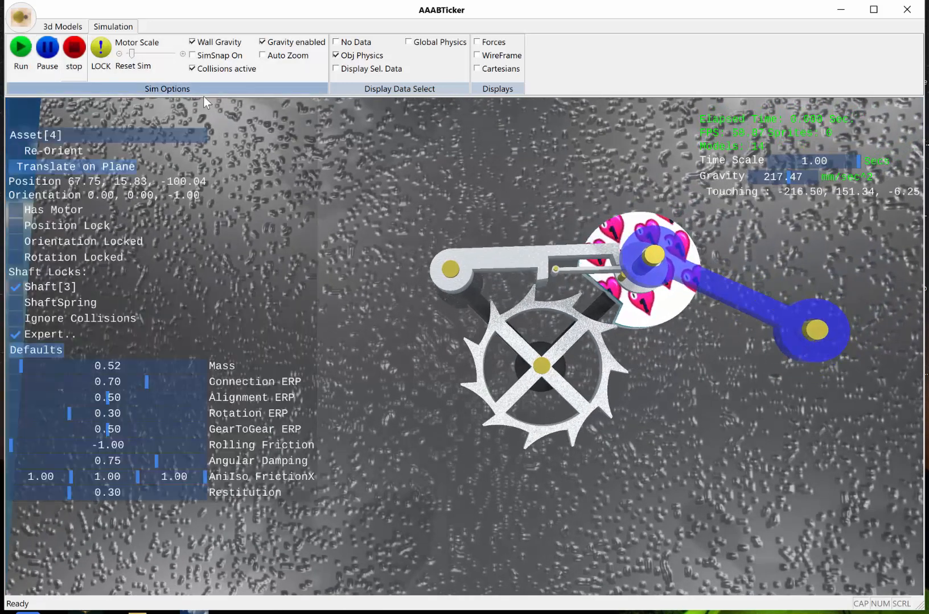
# - Select the BlueGlass link, run the simulation to watch it swing from a different viewing angle, and stop it
pyautogui.click(759, 301)
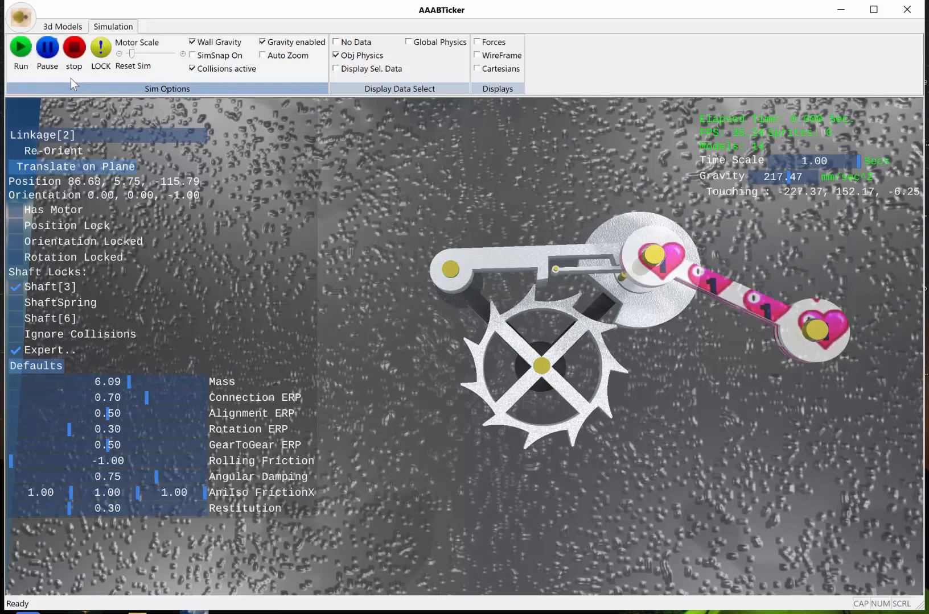
pyautogui.click(18, 49)
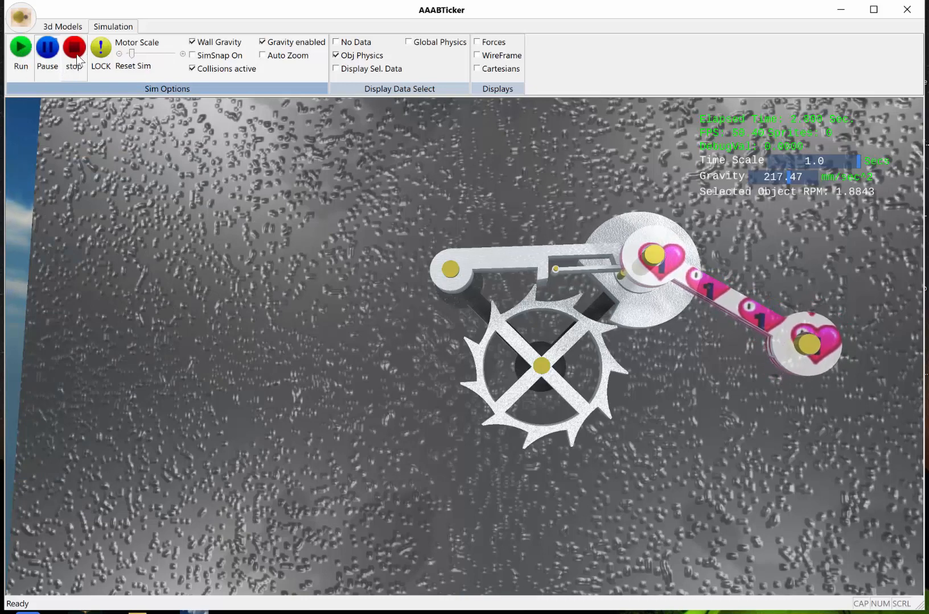
pyautogui.moveTo(740, 456); pyautogui.dragTo(694, 418)
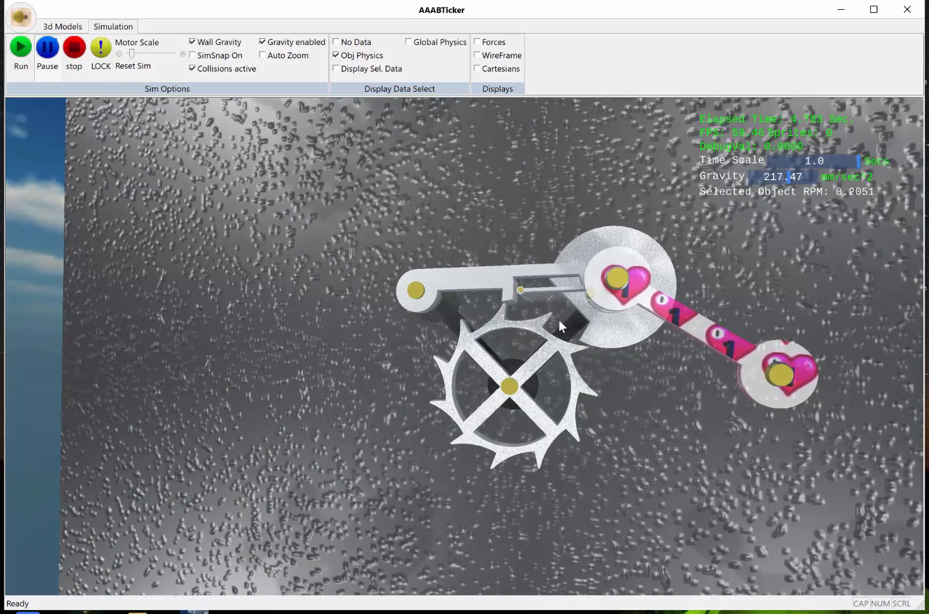
pyautogui.moveTo(739, 451); pyautogui.dragTo(691, 418)
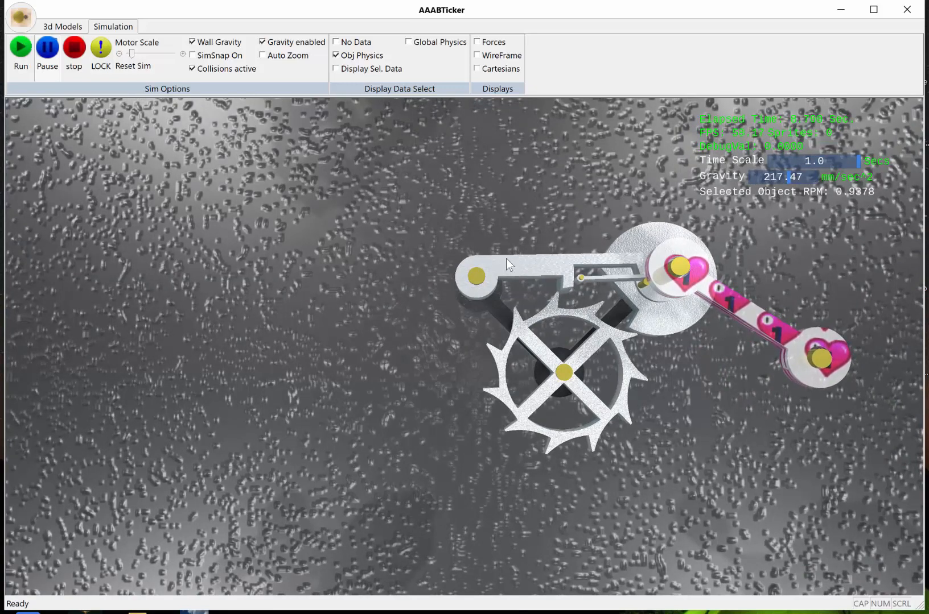
pyautogui.click(681, 242)
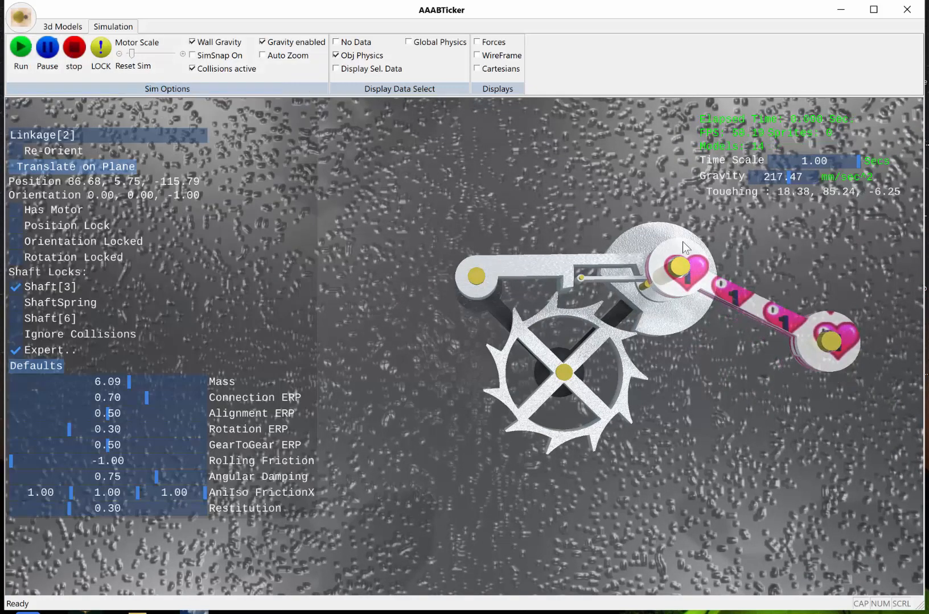
# - Check the lock settings of the thin strip in the recoil arm, clear the selection, and test the escapement in two simulation runs
pyautogui.click(601, 279)
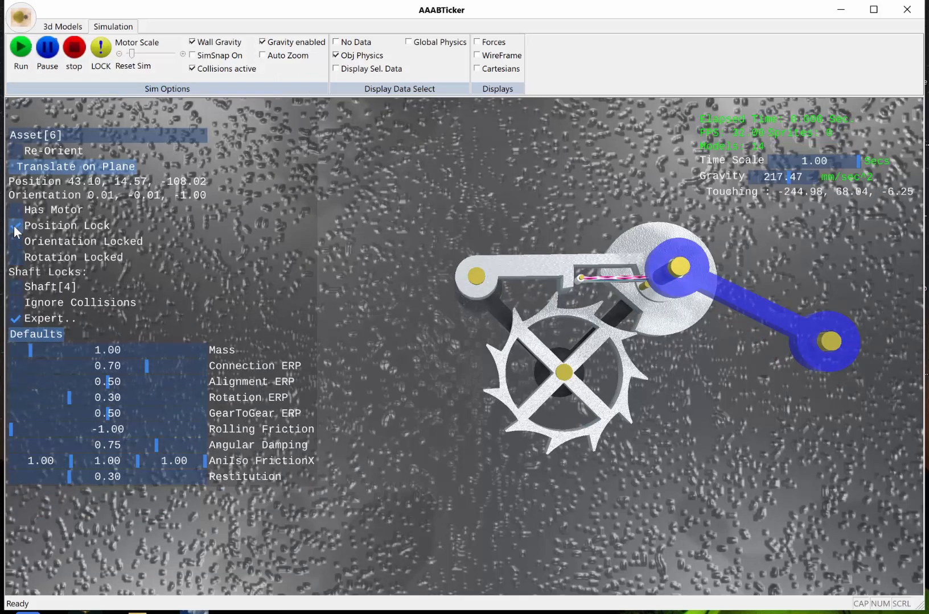
pyautogui.click(397, 240)
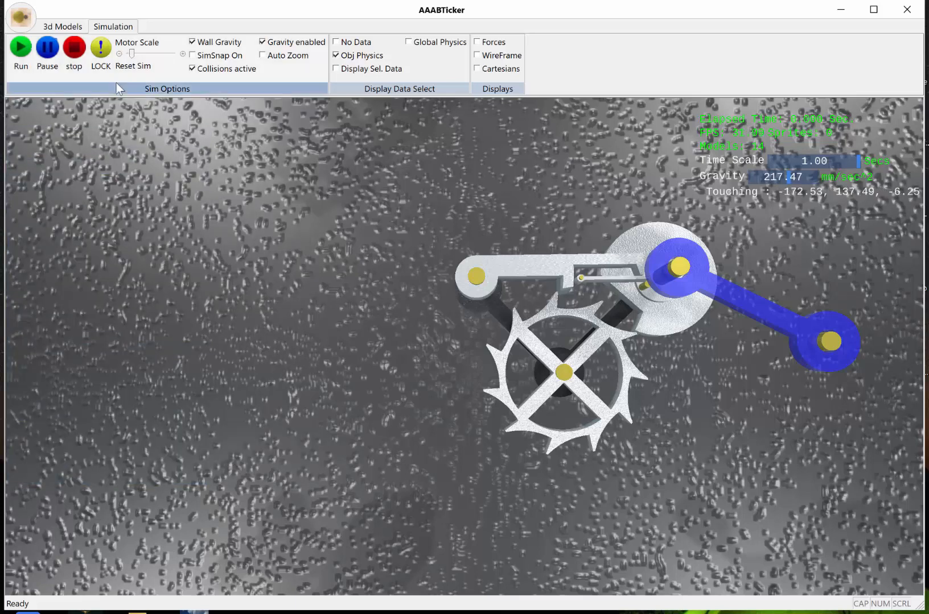
pyautogui.click(22, 54)
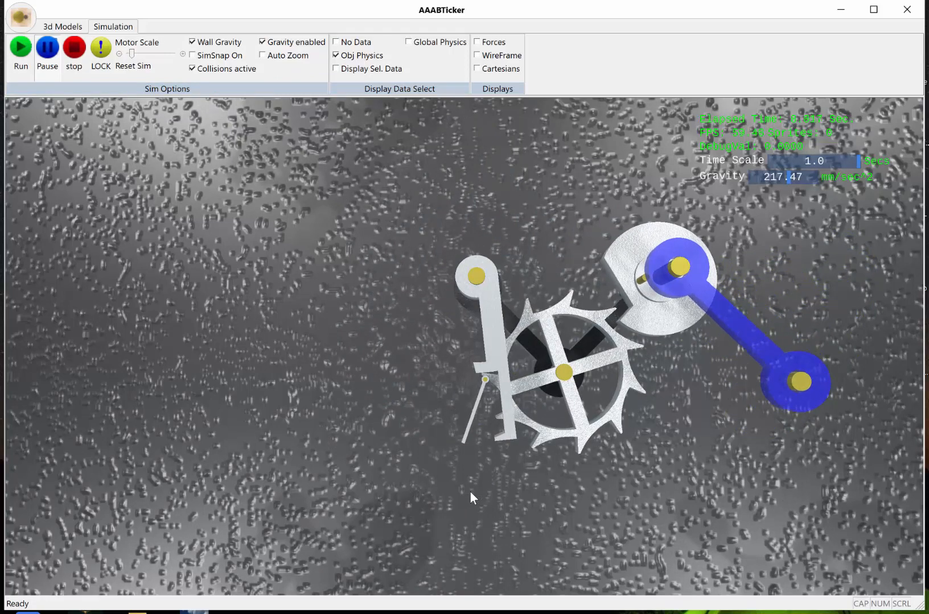
pyautogui.click(80, 50)
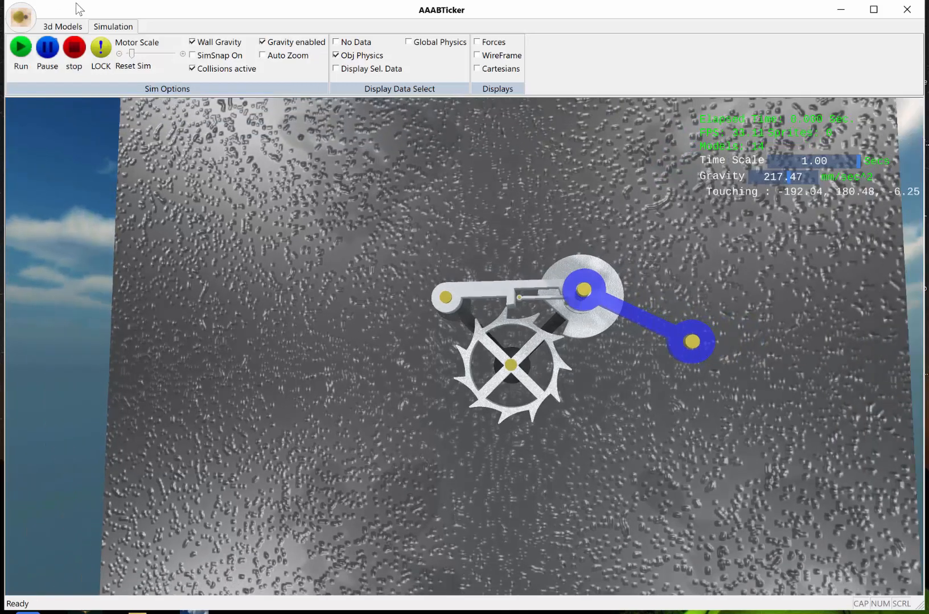
pyautogui.click(18, 57)
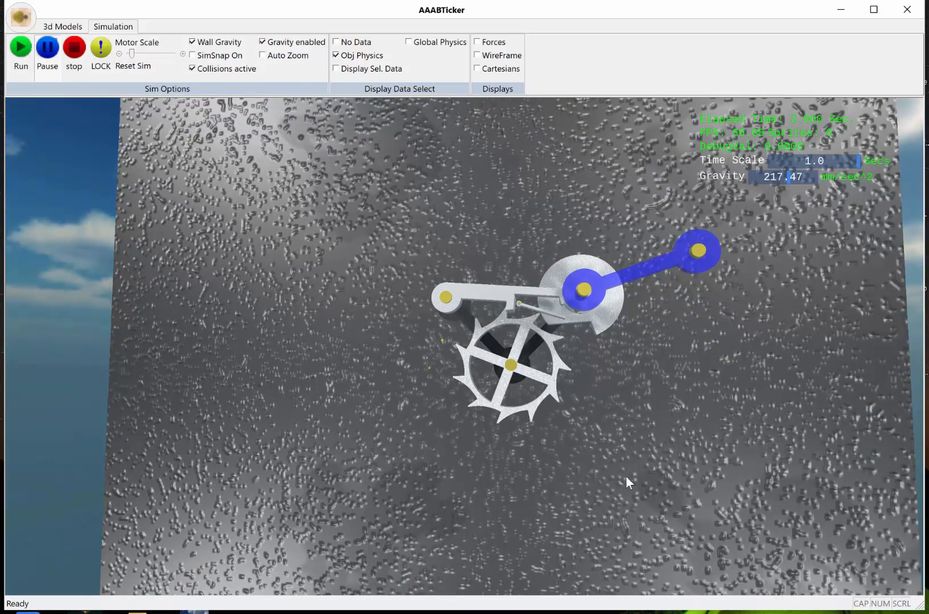
pyautogui.scroll(2, 661, 444)
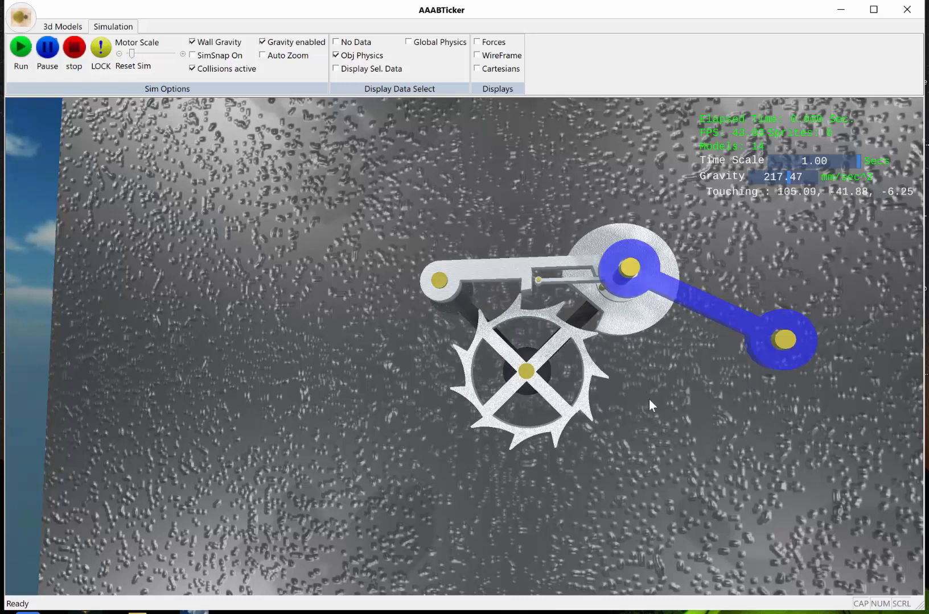
# - Lock the thin strip to Shaft[4] with a grounded shaft spring, setting its frequency to 26.345 Hz and equilibrium angle to 7.01
pyautogui.click(548, 283)
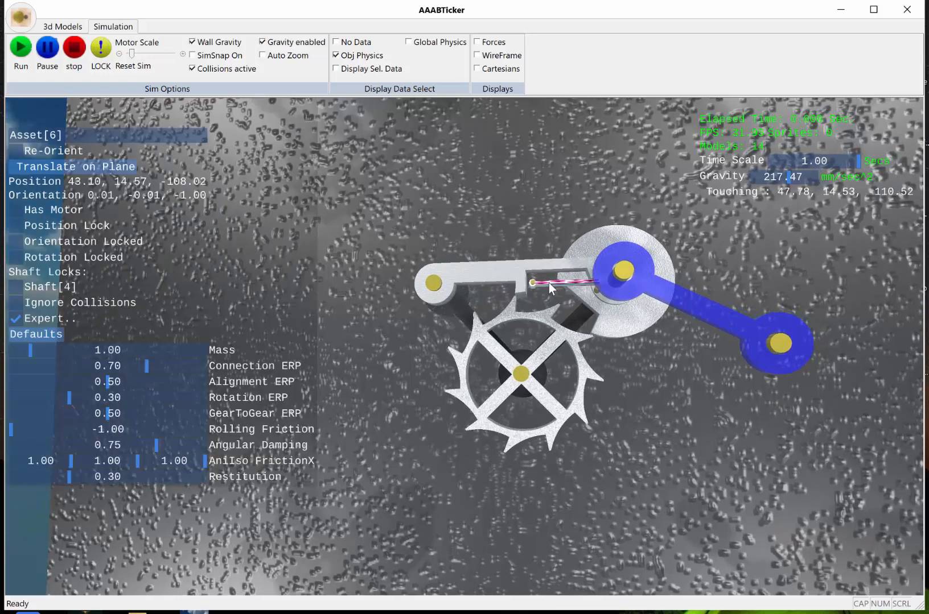
pyautogui.click(16, 292)
pyautogui.click(17, 304)
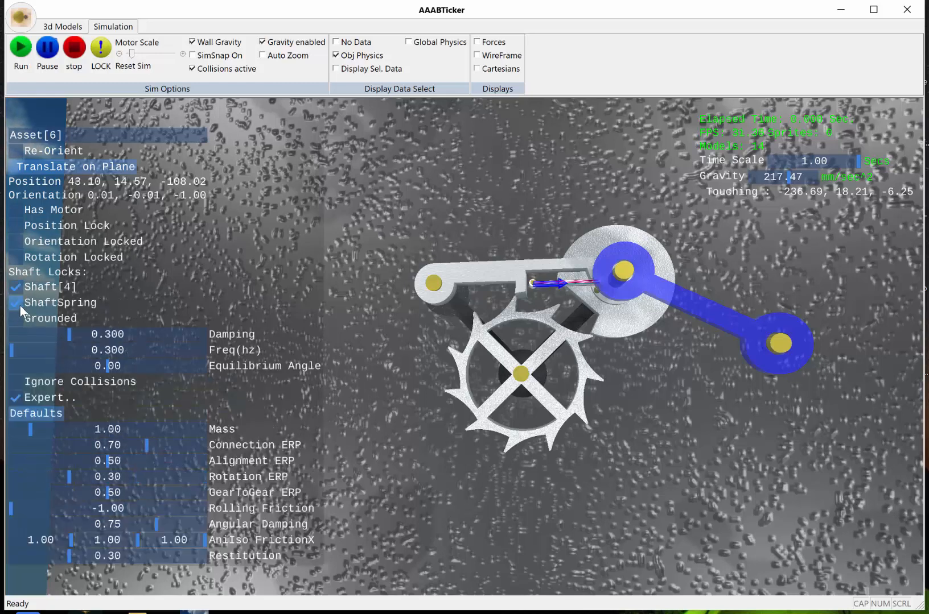
pyautogui.click(17, 318)
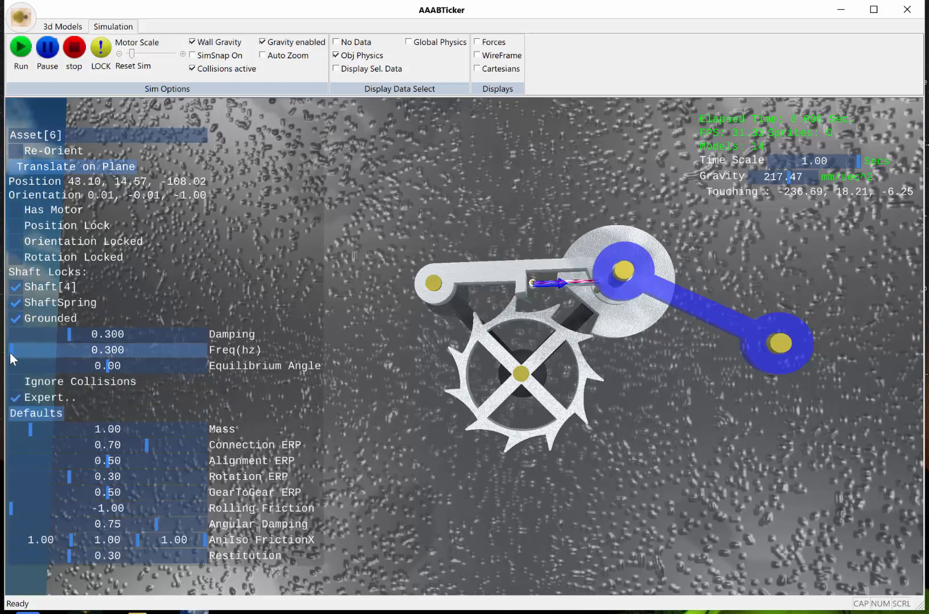
pyautogui.moveTo(10, 351); pyautogui.dragTo(112, 366)
pyautogui.click(114, 368)
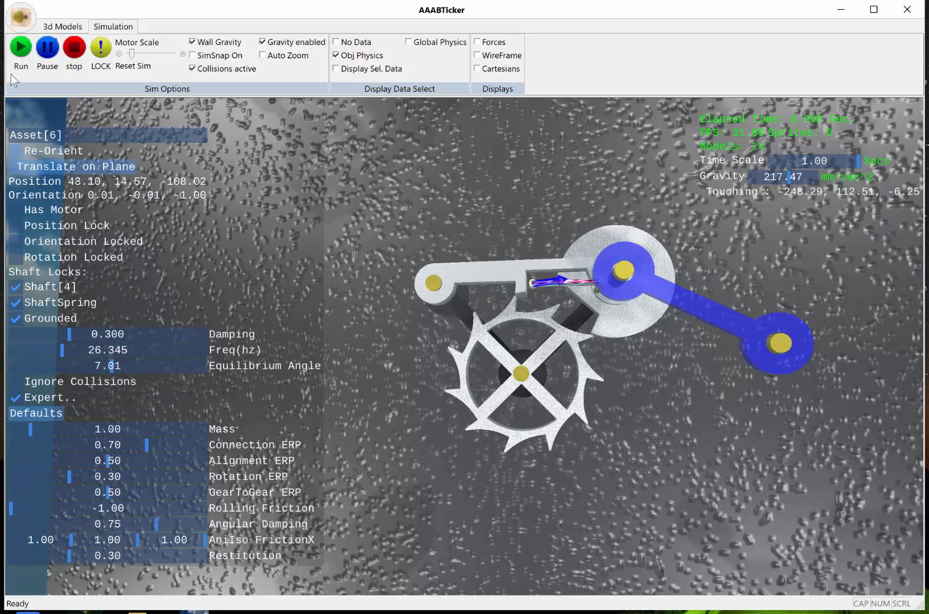
# - Run the simulation to examine how the sprung strip acts on the recoil arm and disc, then stop it
pyautogui.click(18, 50)
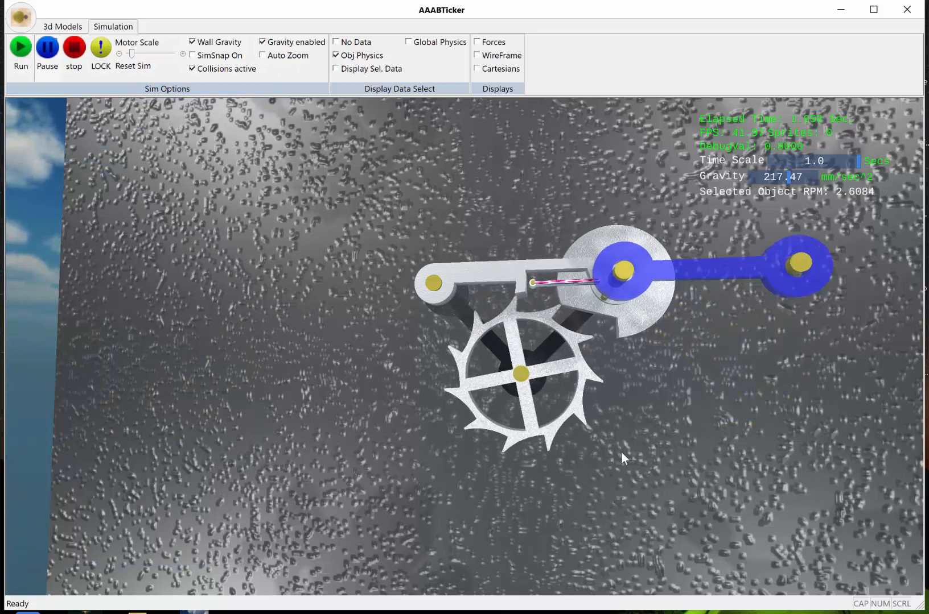
pyautogui.scroll(2, 653, 453)
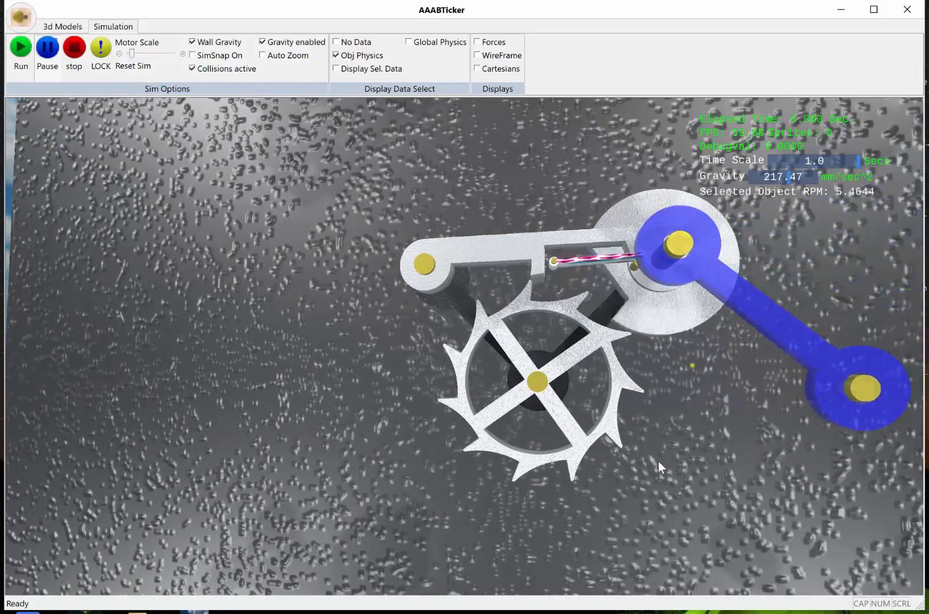
pyautogui.scroll(-2, 658, 461)
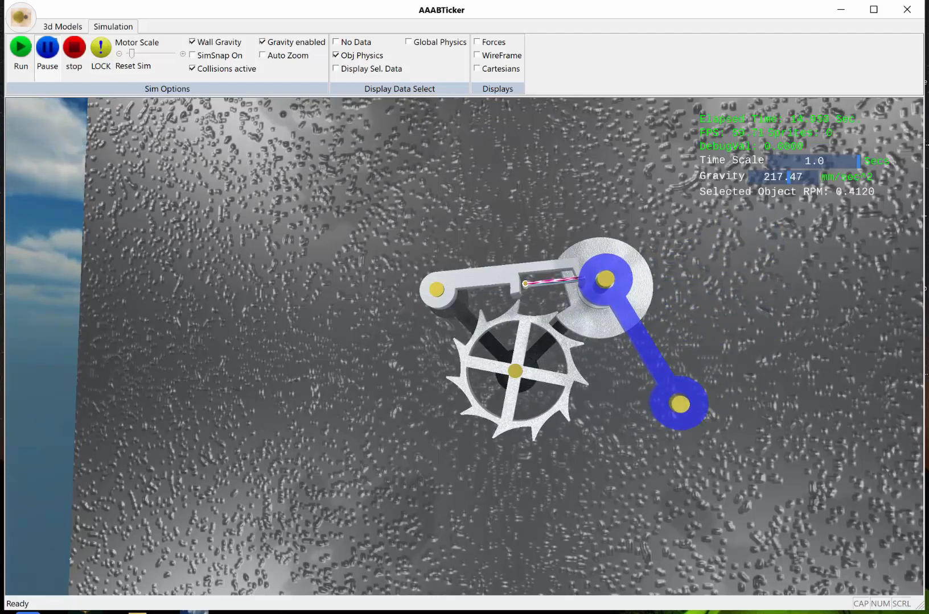
pyautogui.scroll(2, 621, 468)
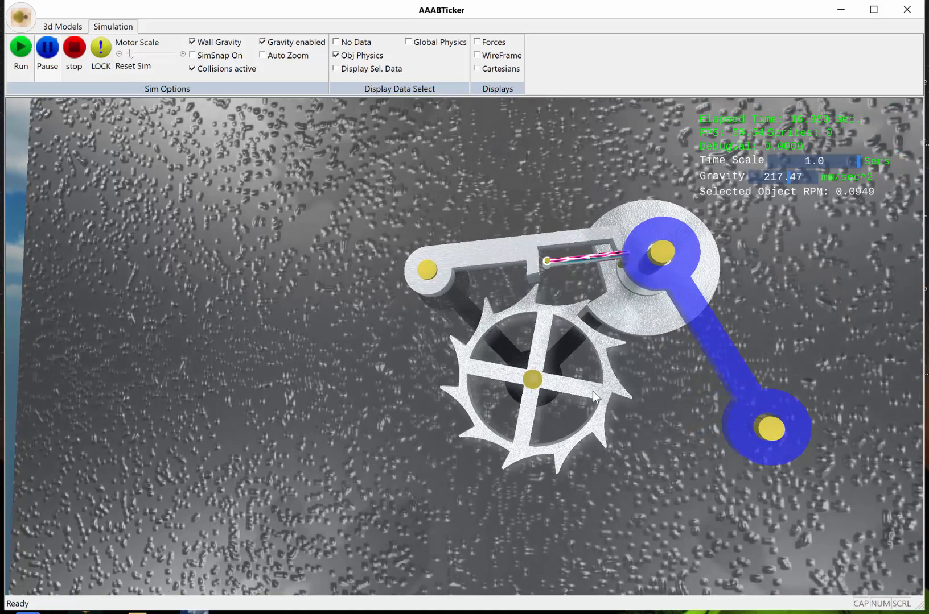
pyautogui.scroll(-2, 609, 468)
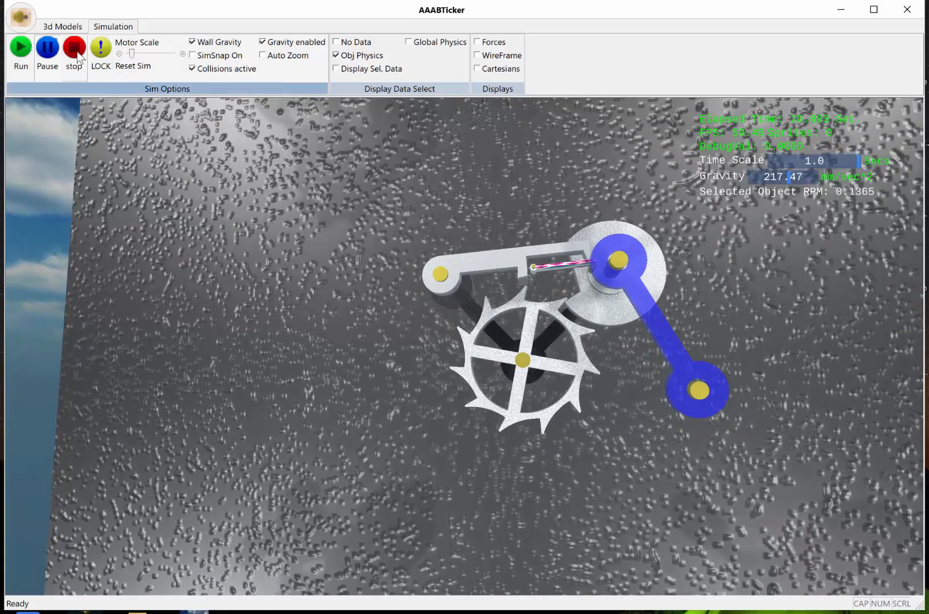
pyautogui.click(77, 51)
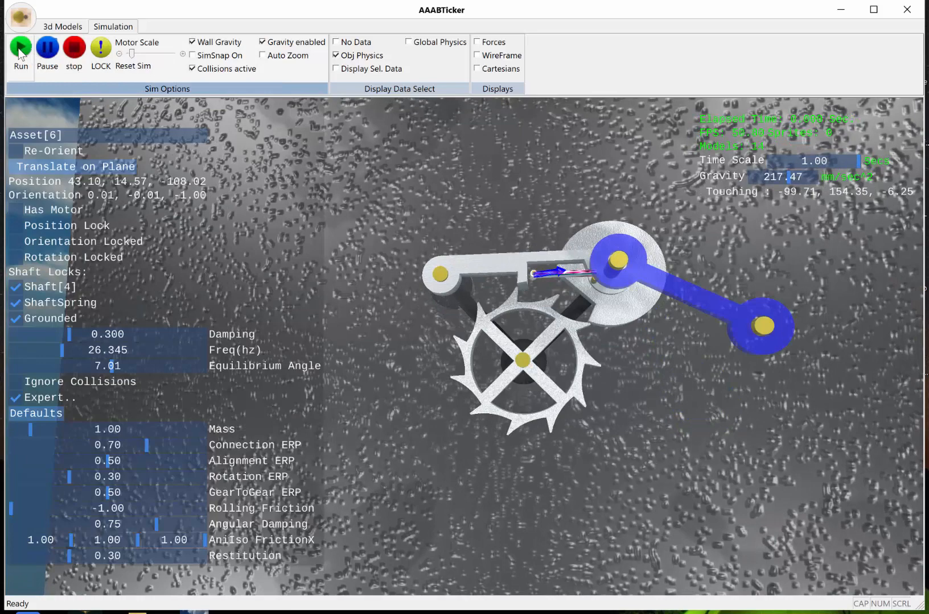
# - Clear the selection and watch the whole escapement in repeated simulation runs from a changed viewing angle
pyautogui.click(491, 456)
pyautogui.click(19, 48)
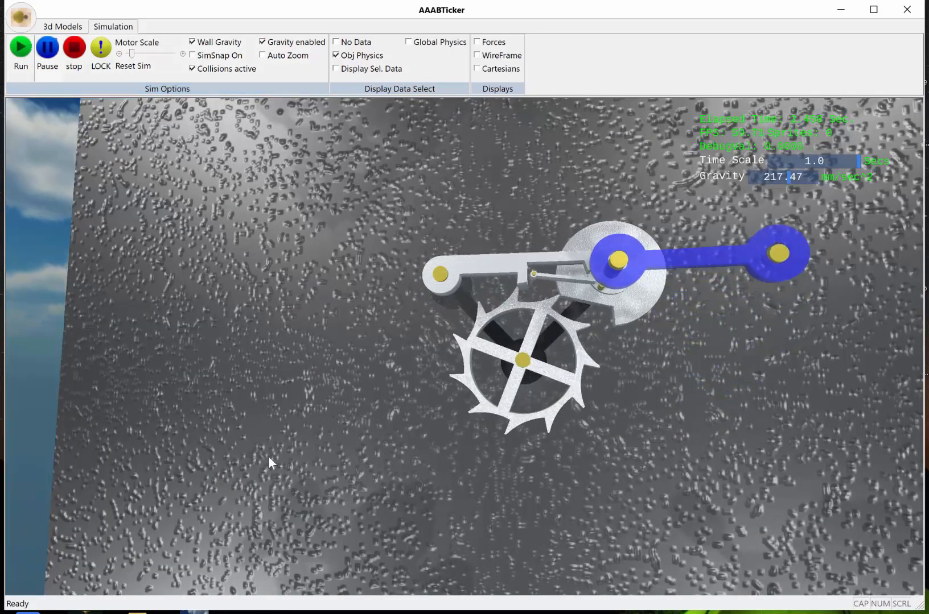
pyautogui.moveTo(488, 474); pyautogui.dragTo(529, 495, button='middle')
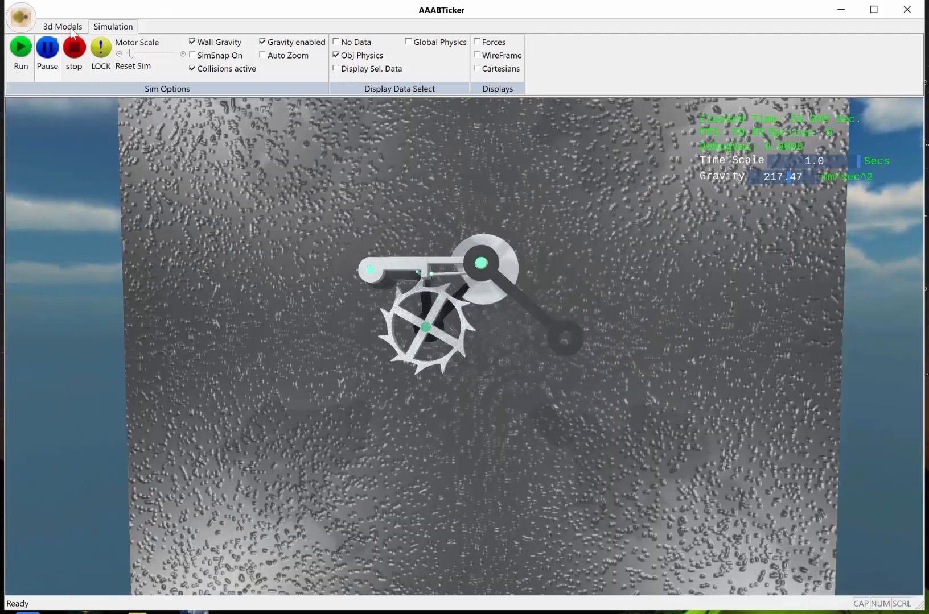
pyautogui.click(72, 51)
pyautogui.click(21, 50)
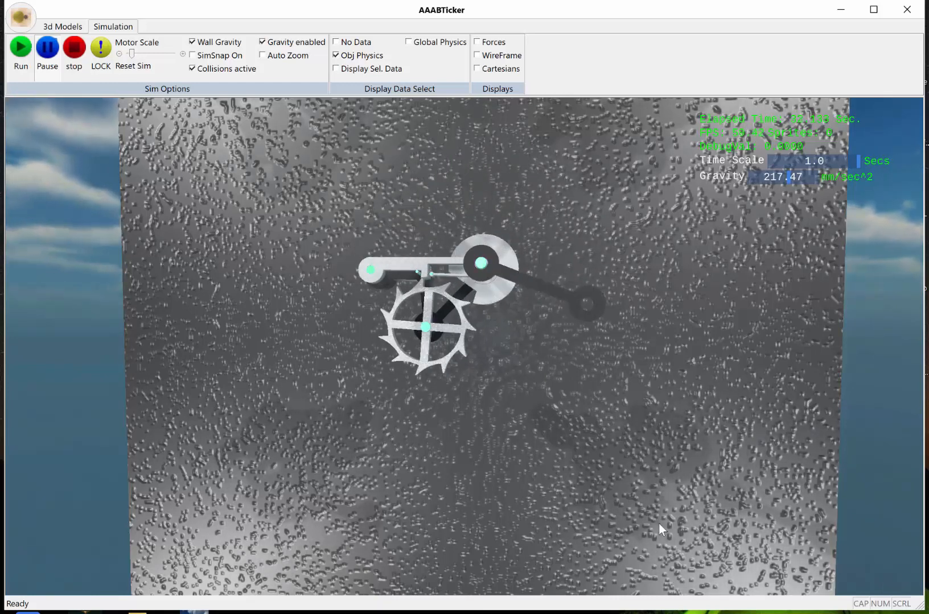
pyautogui.moveTo(659, 524); pyautogui.dragTo(705, 492, button='middle')
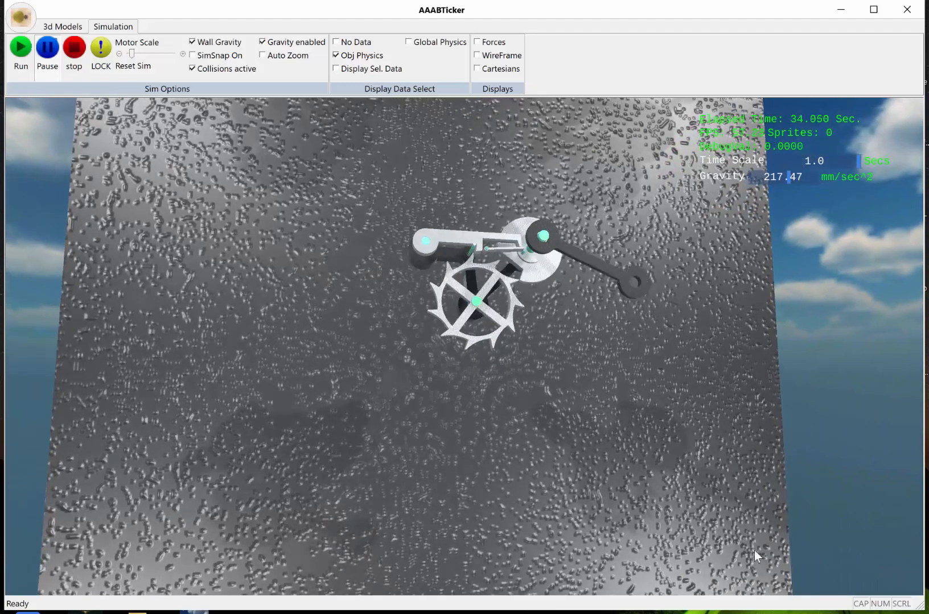